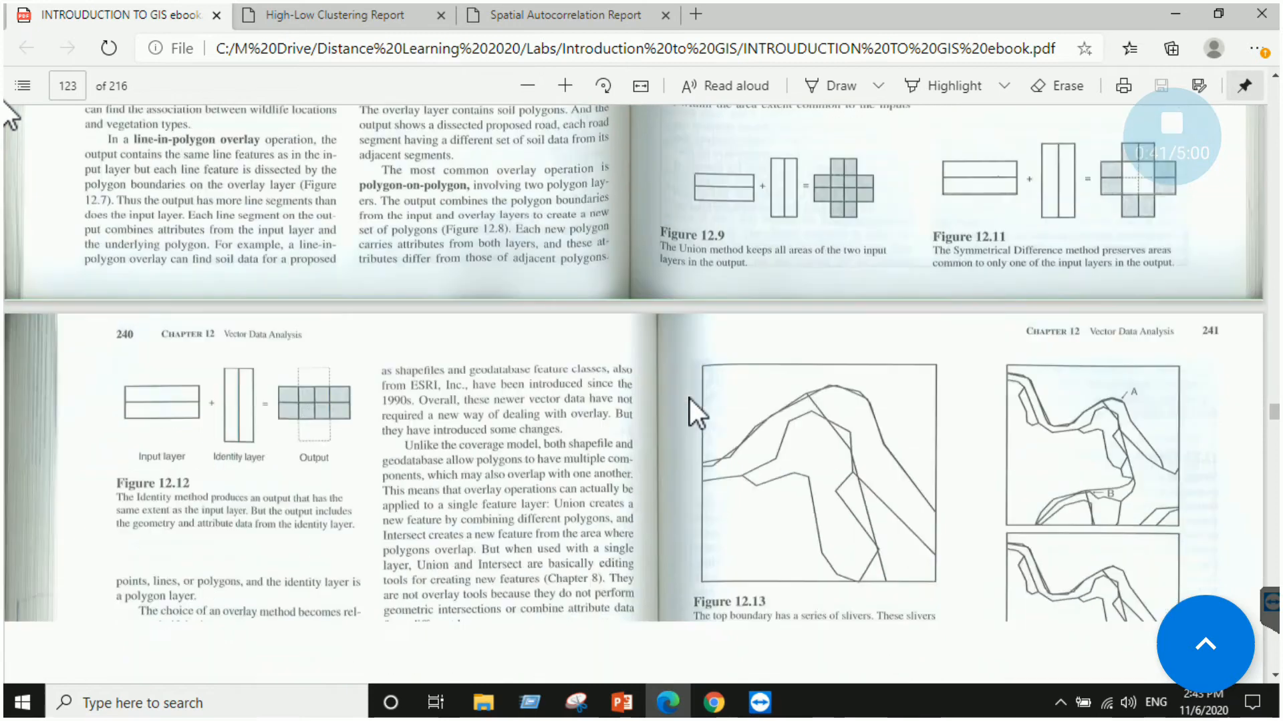
# Look through chapter 12 of the ebook to find the Applications: Vector Data Analysis section and its Task 1.
pyautogui.scroll(-15, 690, 398)
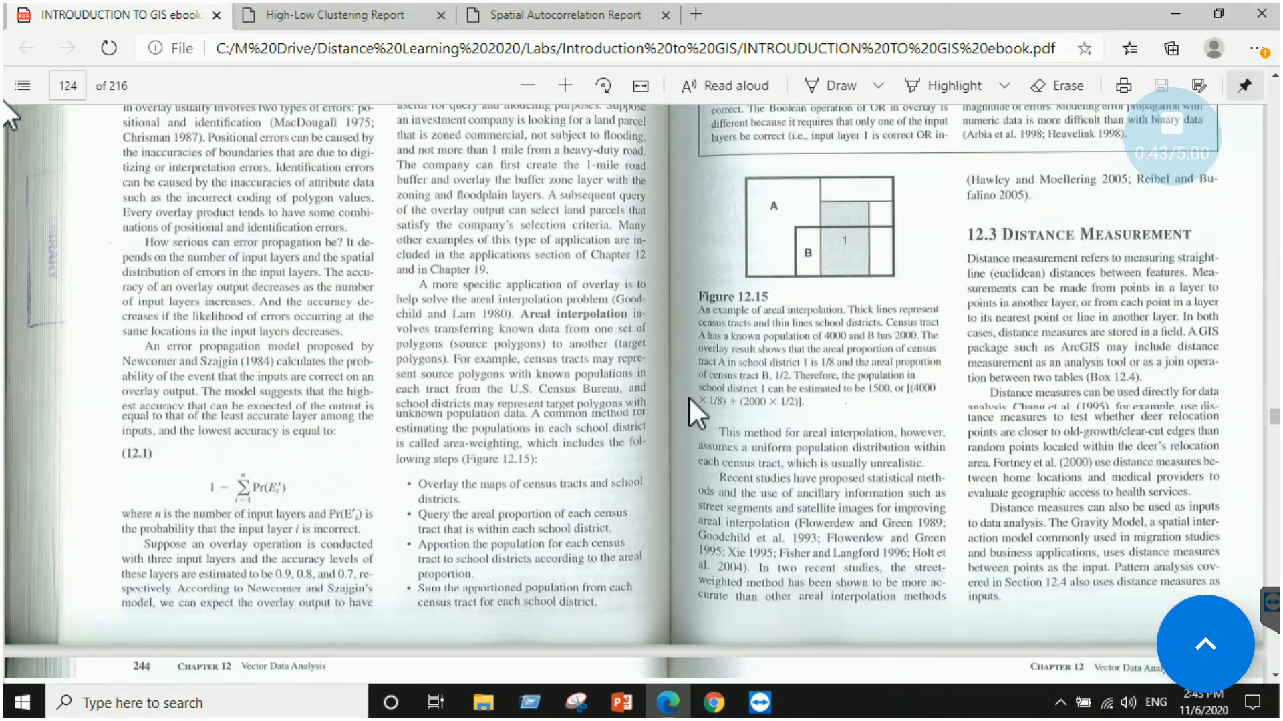
pyautogui.scroll(-15, 690, 398)
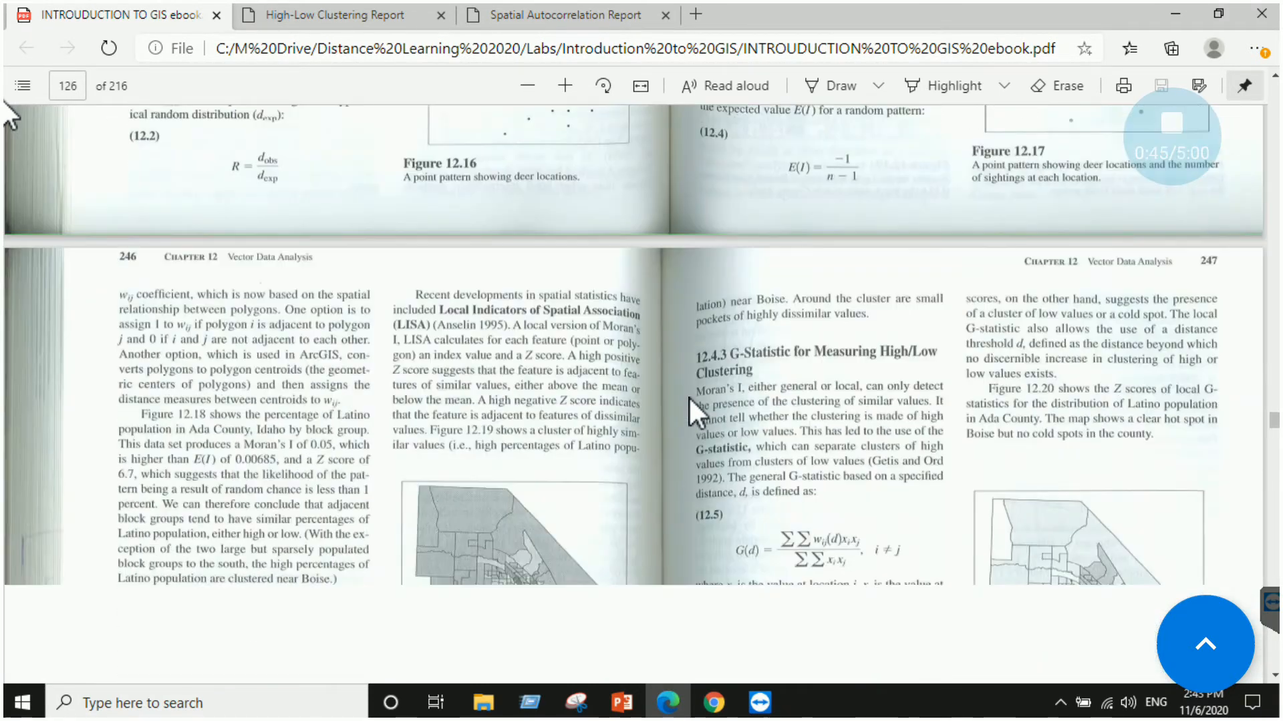
pyautogui.scroll(-15, 689, 399)
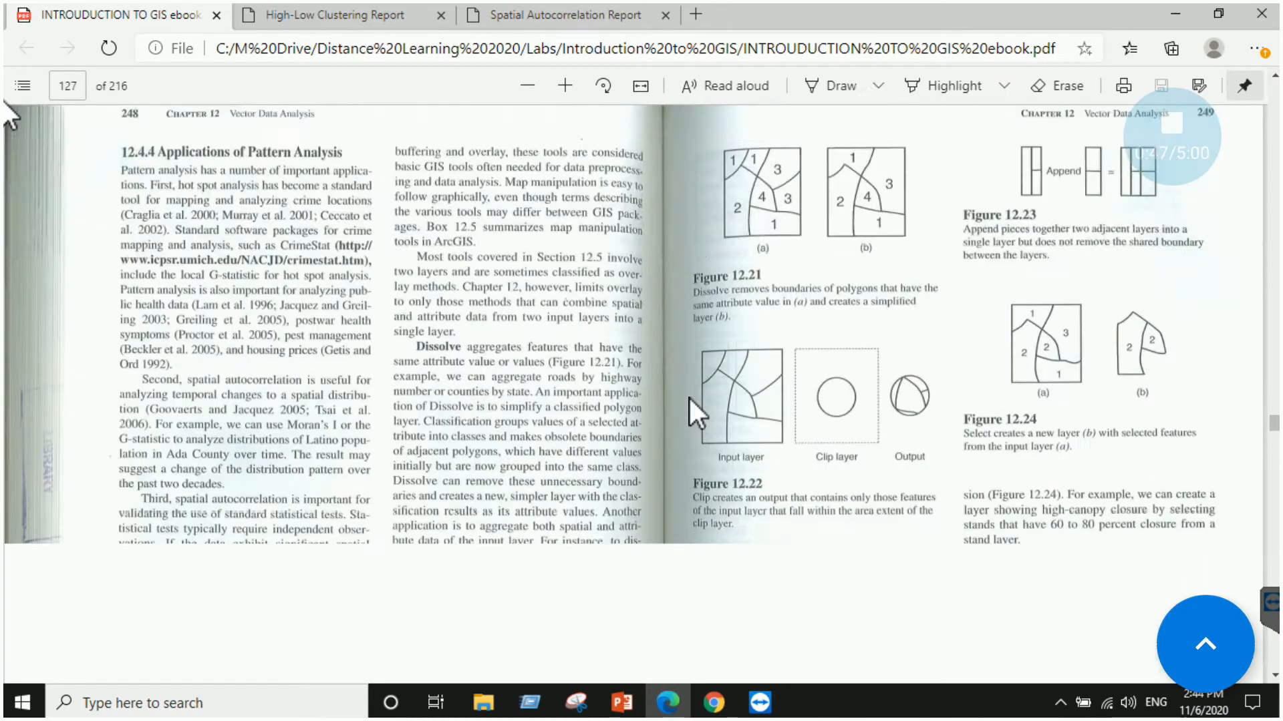
pyautogui.scroll(-15, 688, 396)
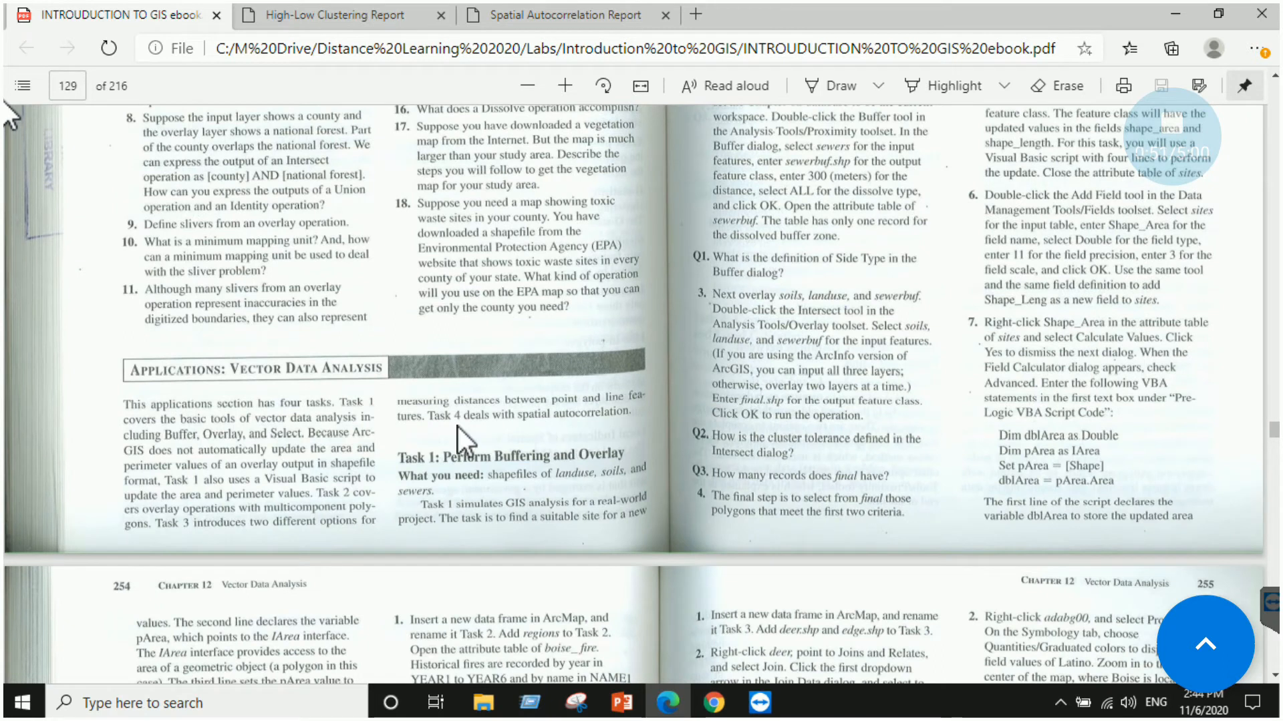
pyautogui.scroll(-5, 456, 425)
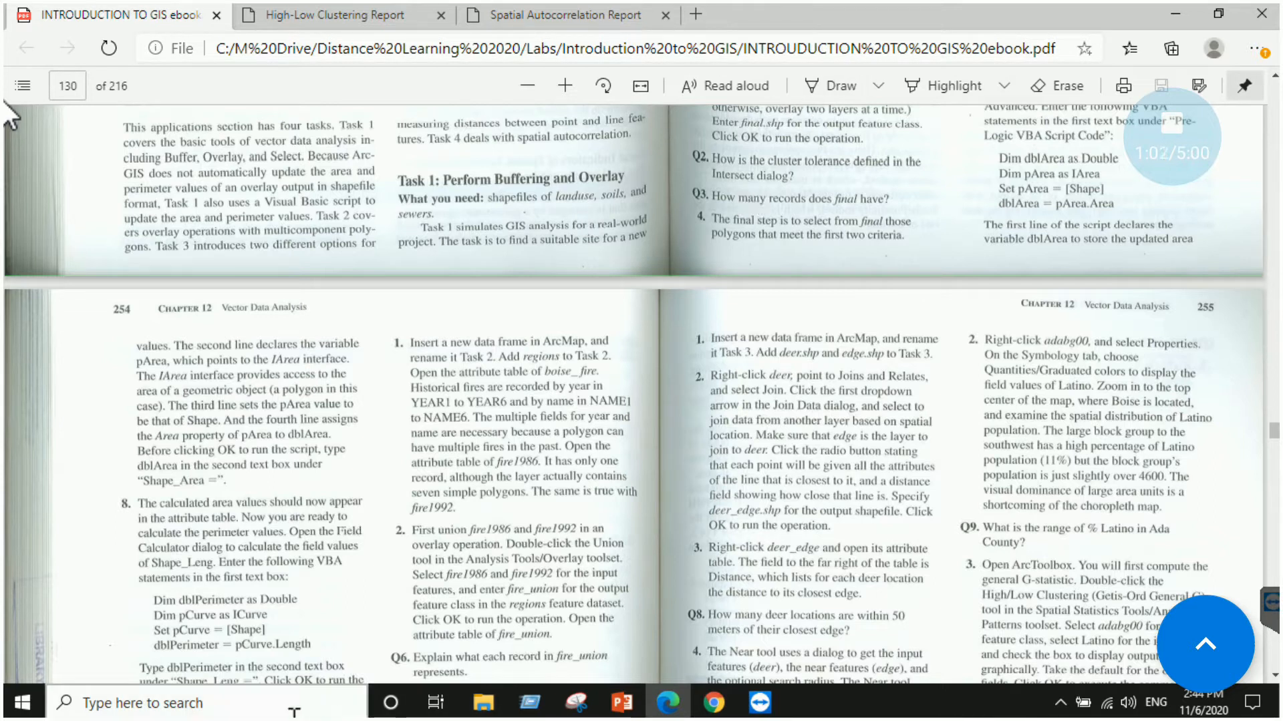
# Open ArcMap with the Lab12 map document.
pyautogui.click(274, 703)
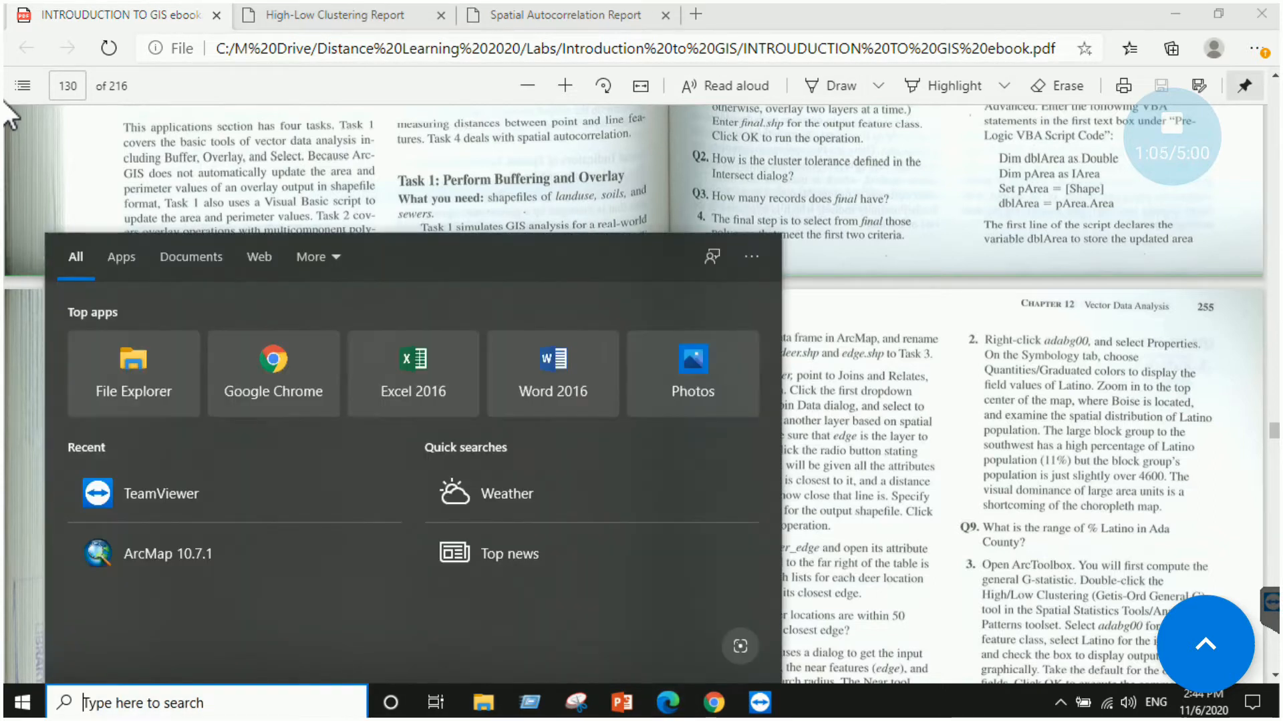
pyautogui.write('arc')
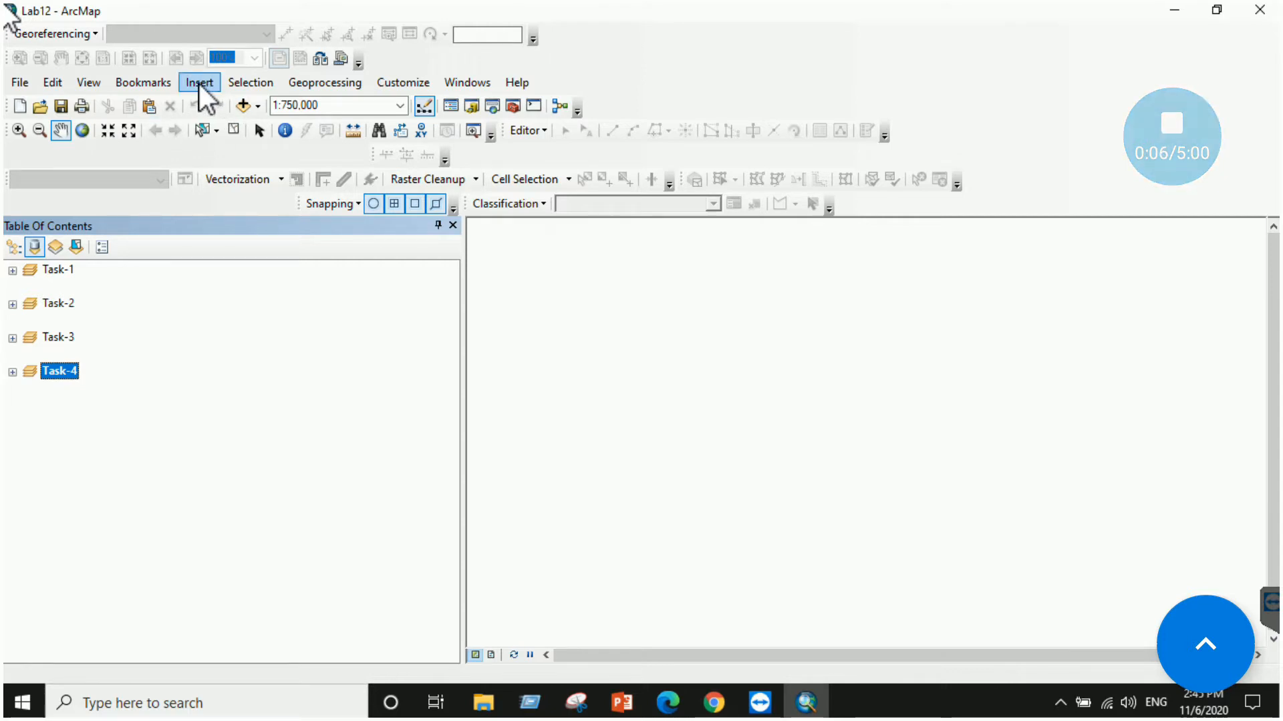
# Insert a new data frame and try renaming it Task 5 in its general properties.
pyautogui.click(200, 83)
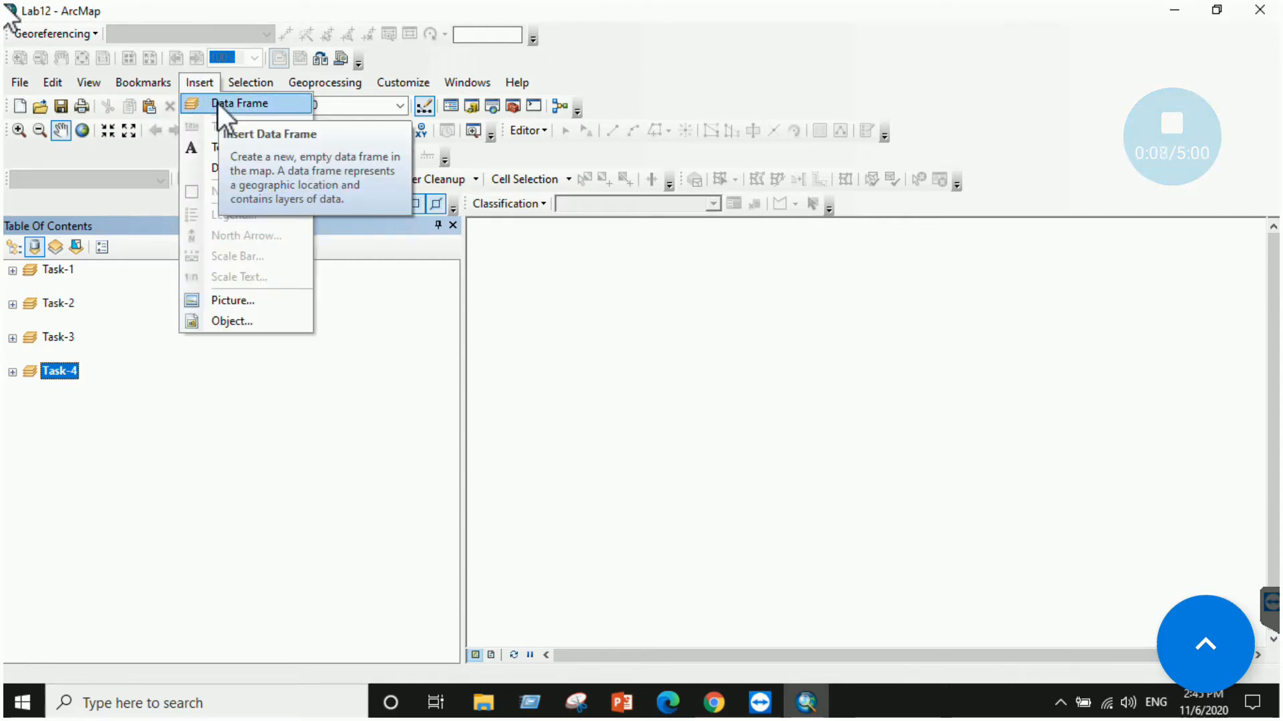
pyautogui.click(227, 103)
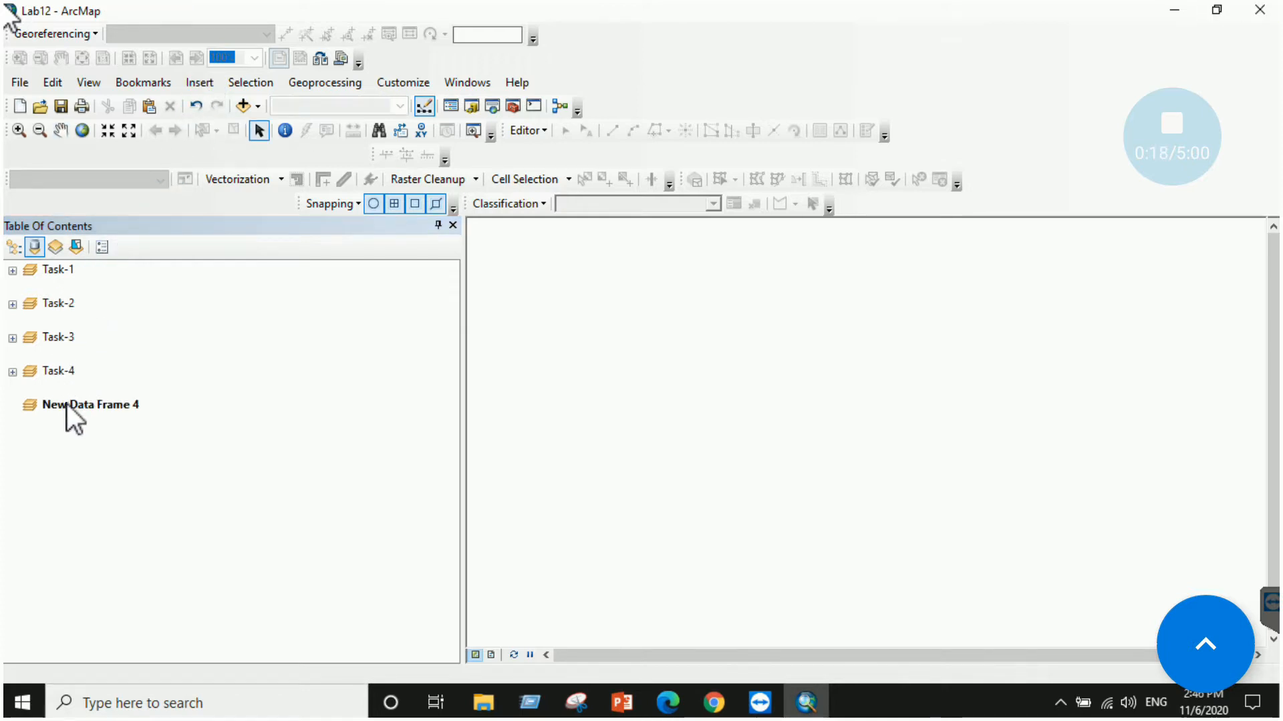
pyautogui.rightClick(75, 404)
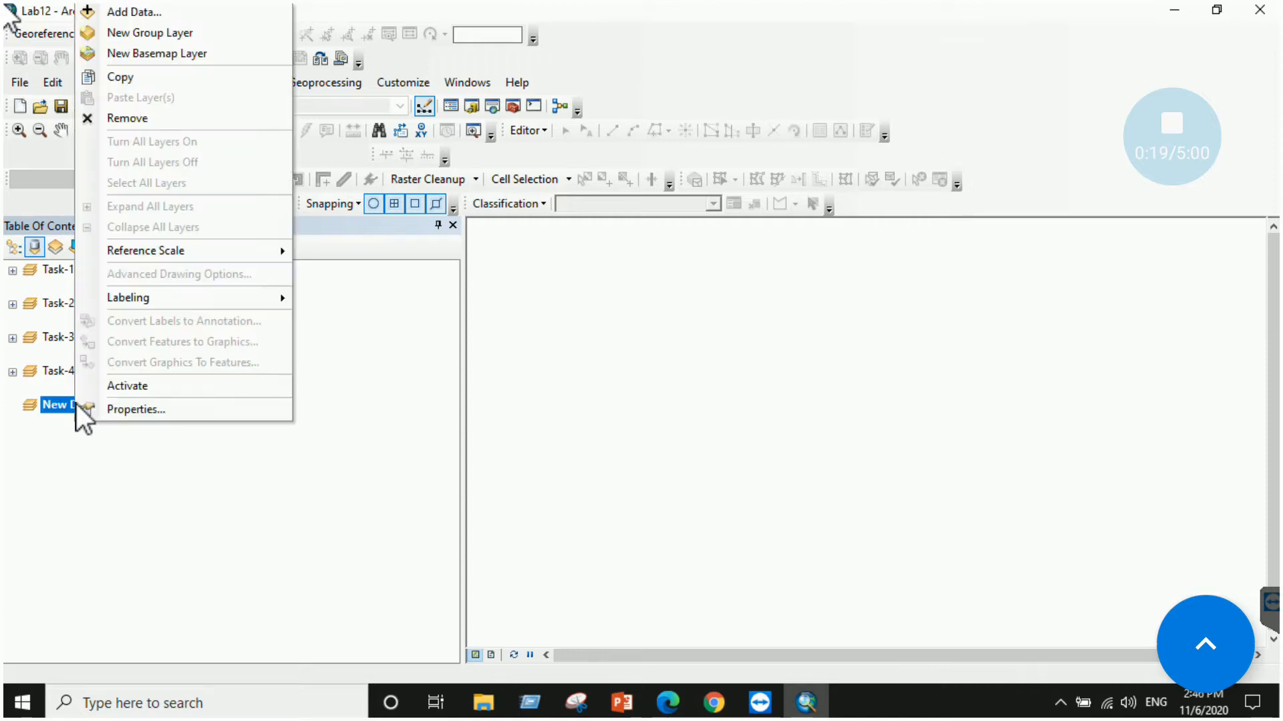
pyautogui.click(114, 409)
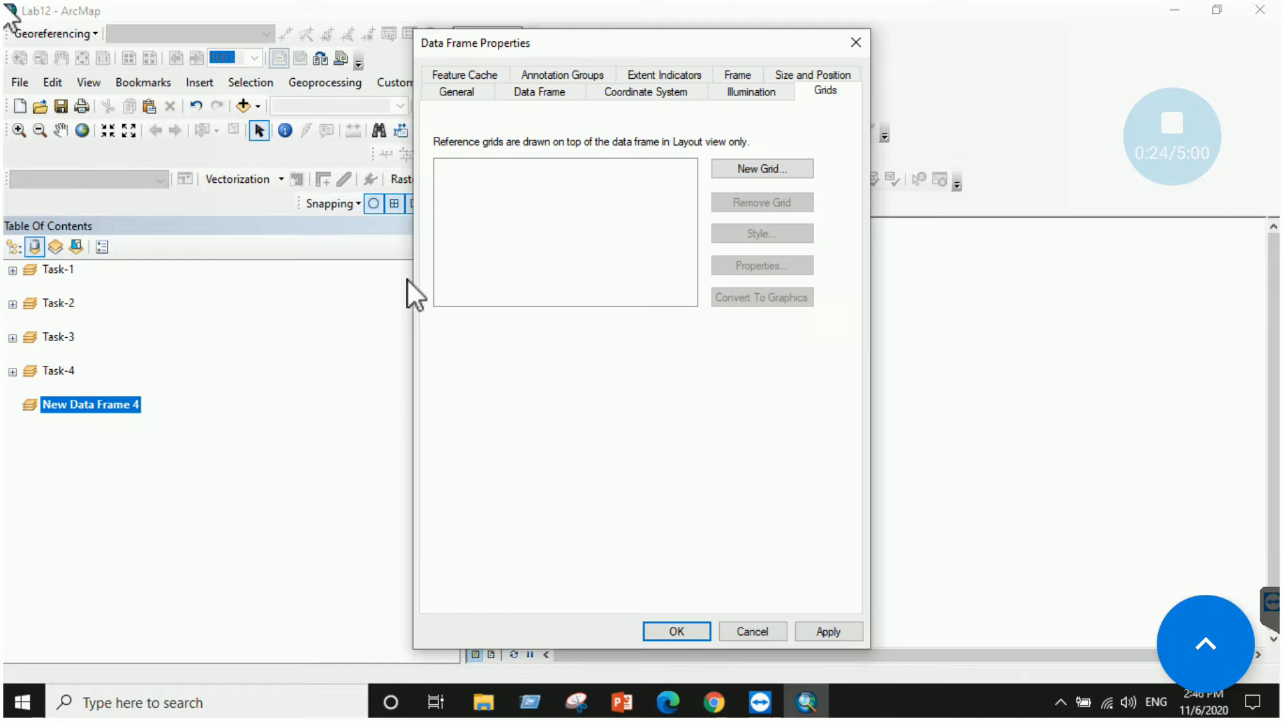
pyautogui.click(458, 91)
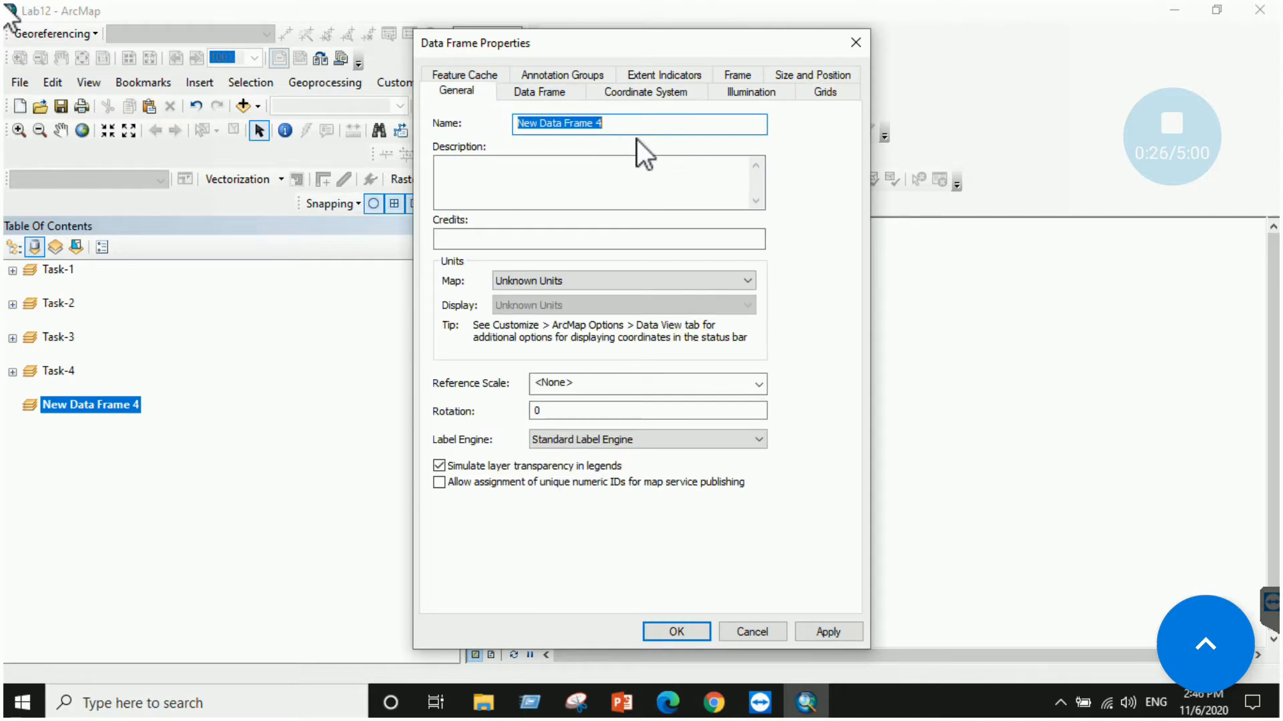
pyautogui.moveTo(635, 124); pyautogui.dragTo(509, 124)
pyautogui.write('Ta')
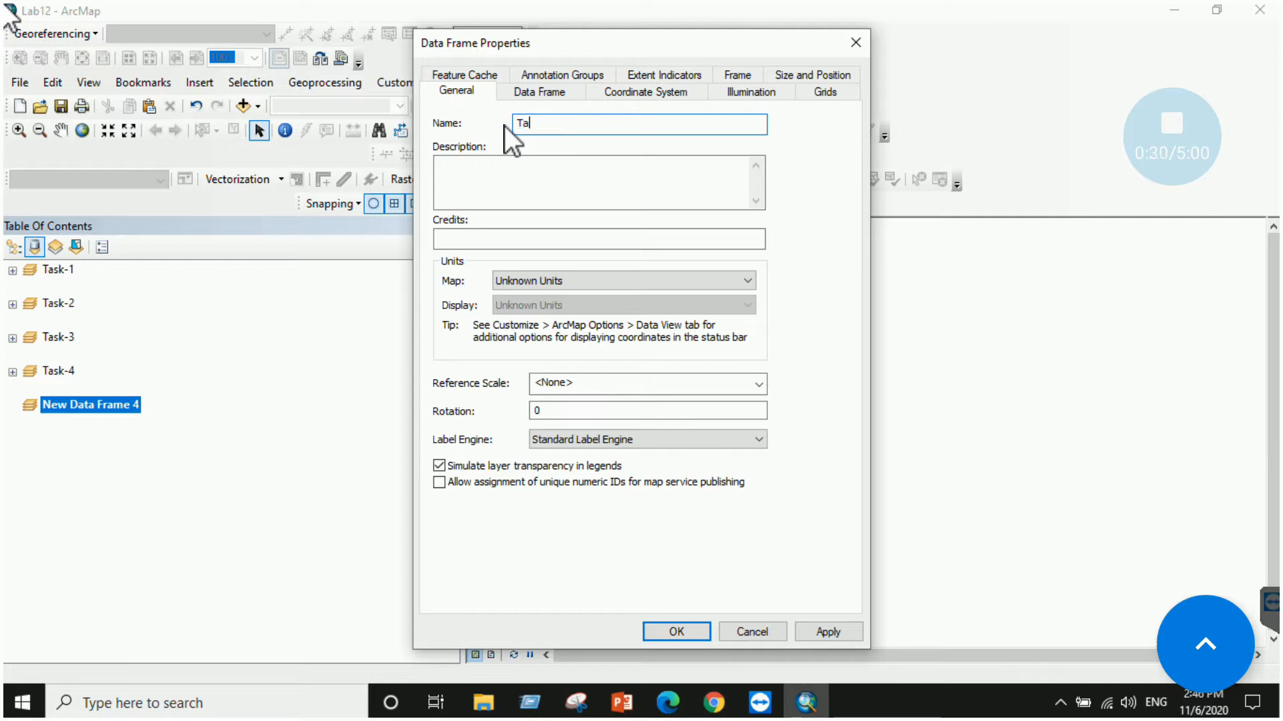
pyautogui.write('sk 5')
pyautogui.click(755, 632)
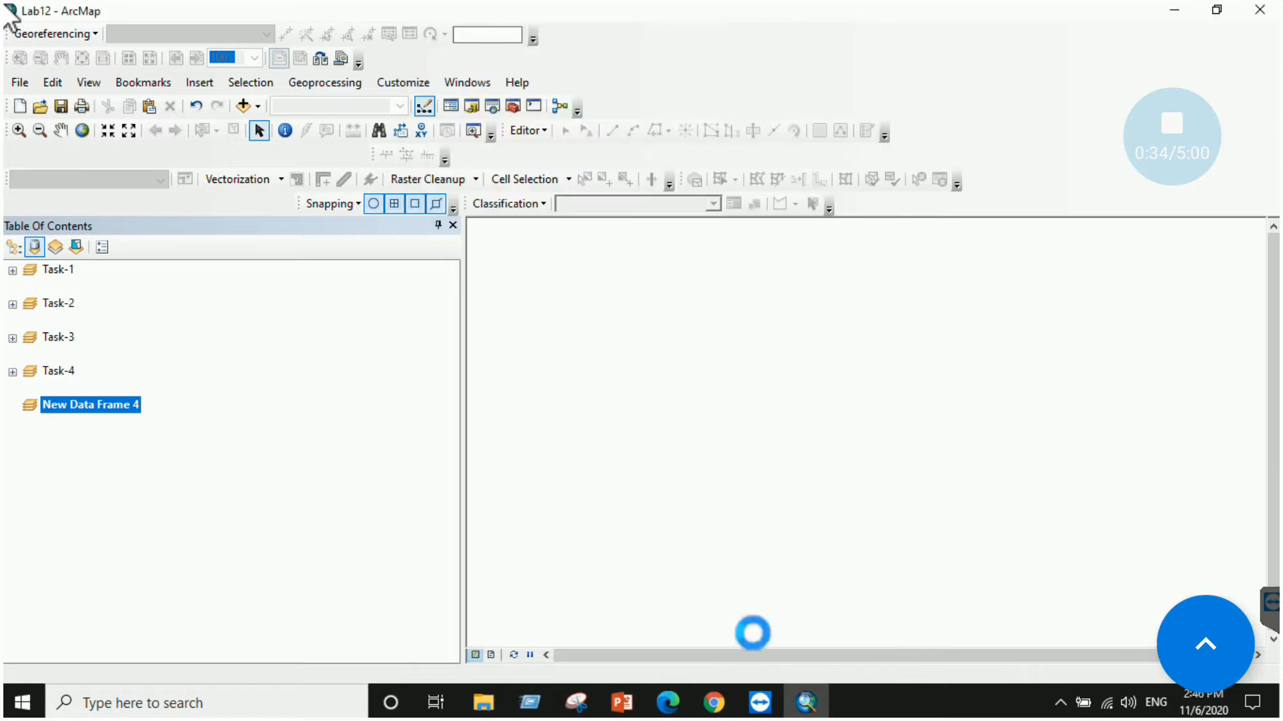
# Remove the newly inserted data frame from the map.
pyautogui.rightClick(106, 410)
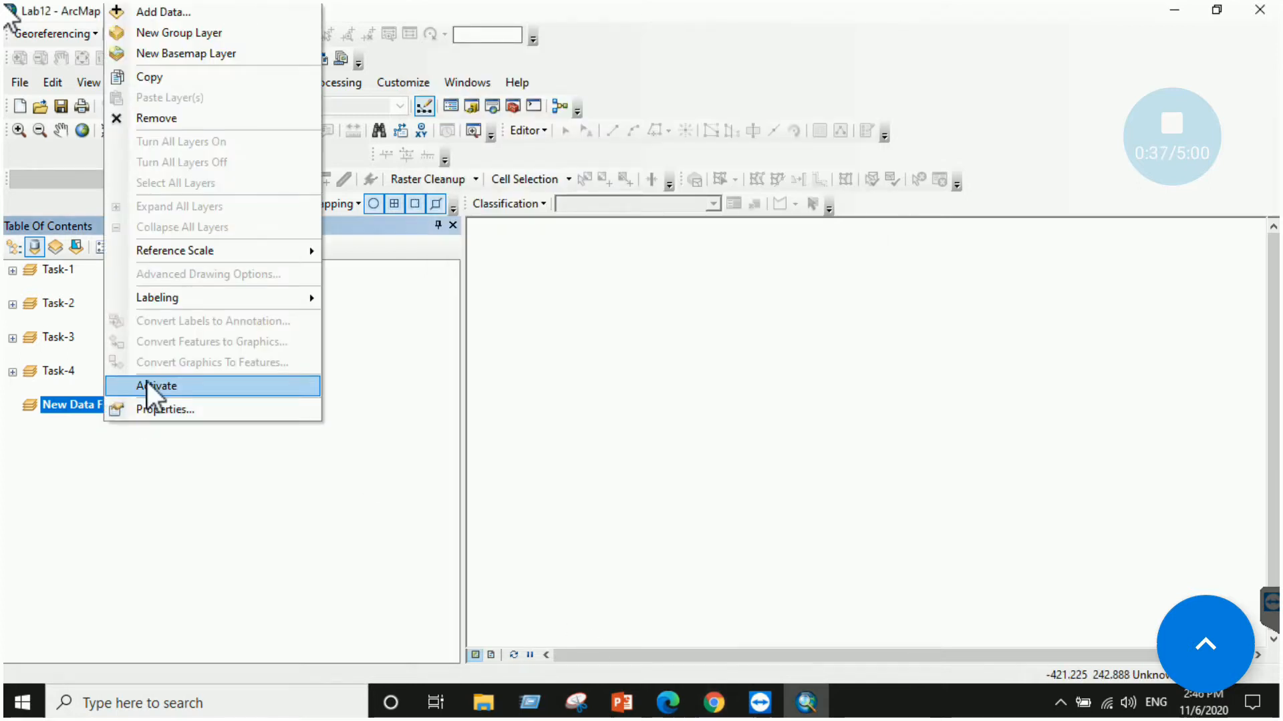
pyautogui.click(173, 124)
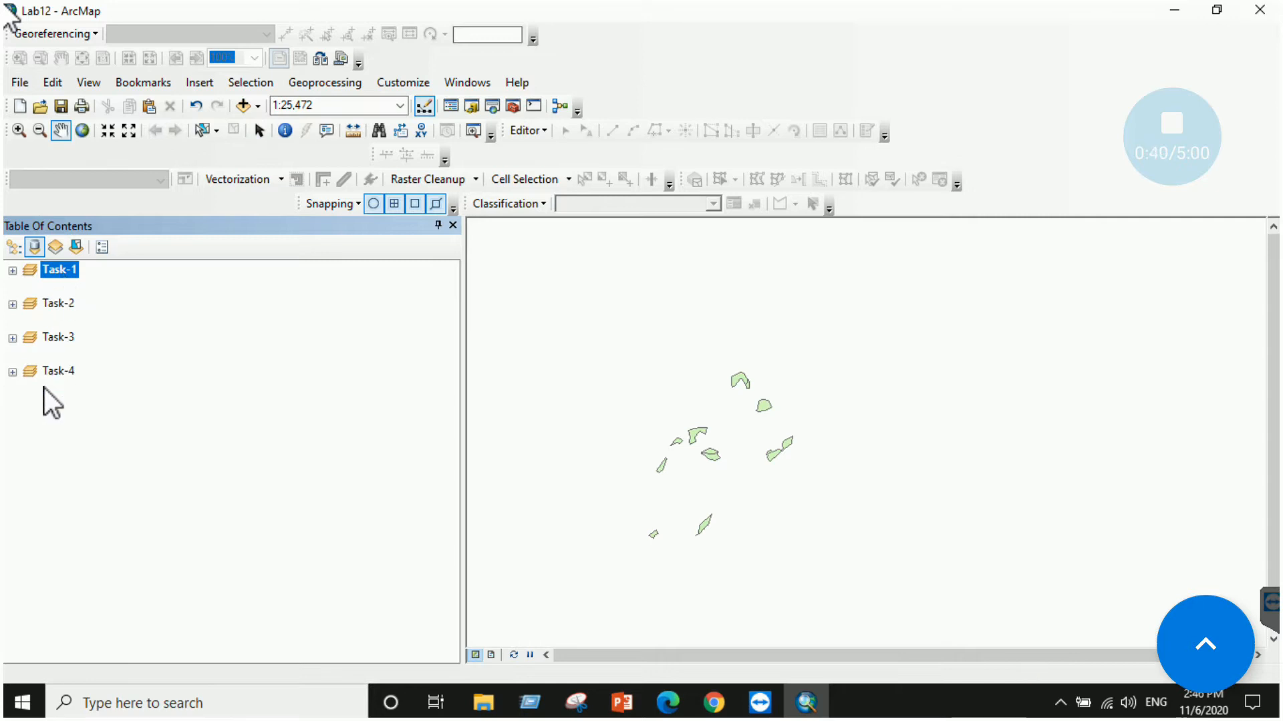
# Activate the Task-1 data frame and check the layers it contains.
pyautogui.rightClick(60, 271)
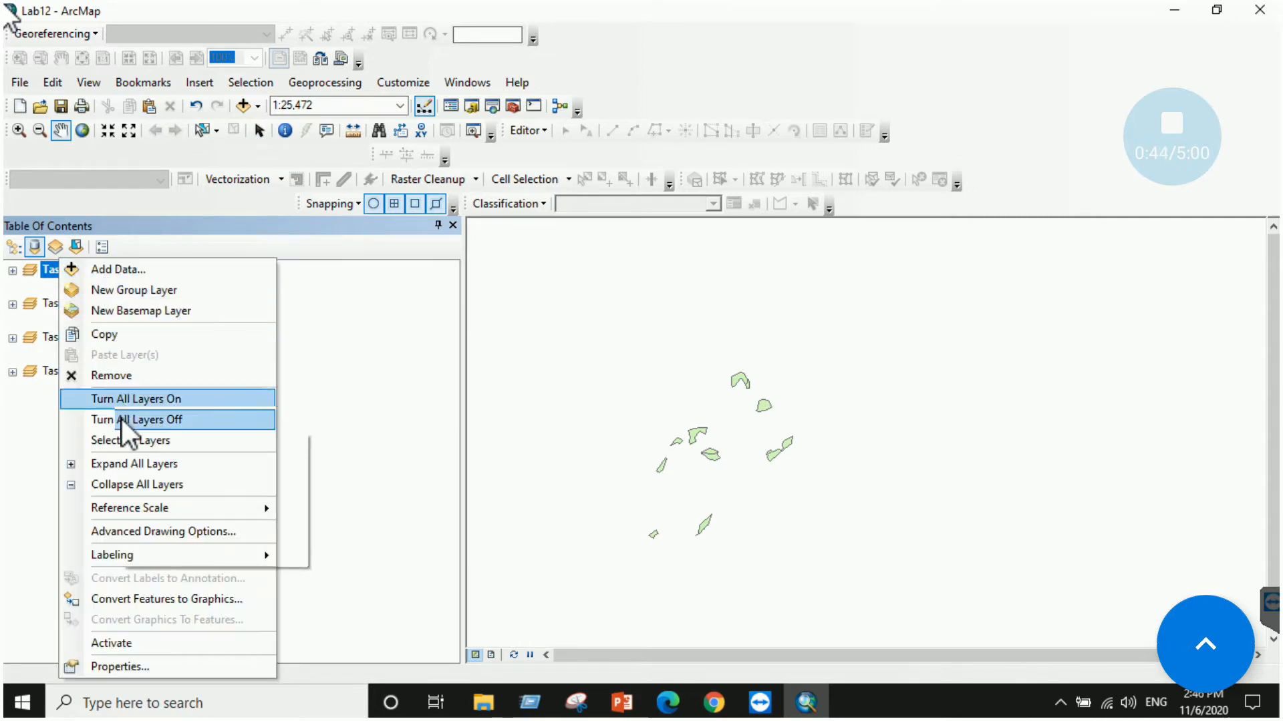
pyautogui.click(121, 641)
pyautogui.click(12, 270)
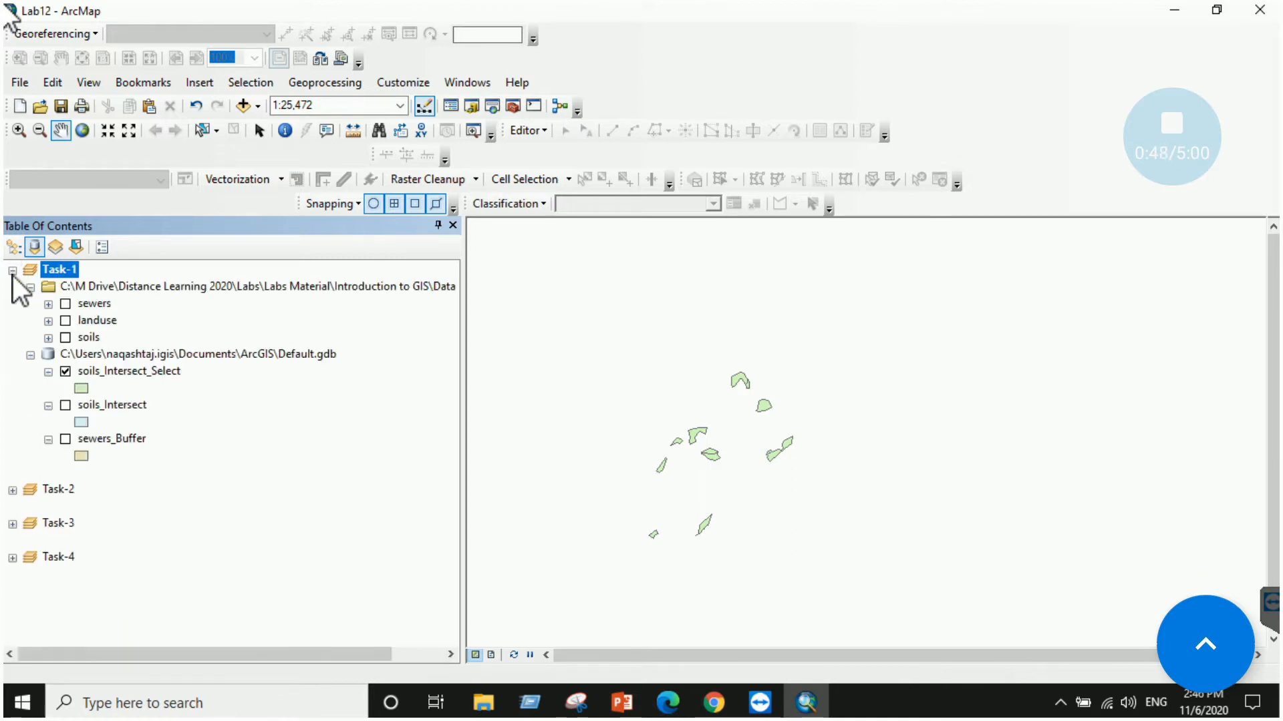
pyautogui.click(12, 271)
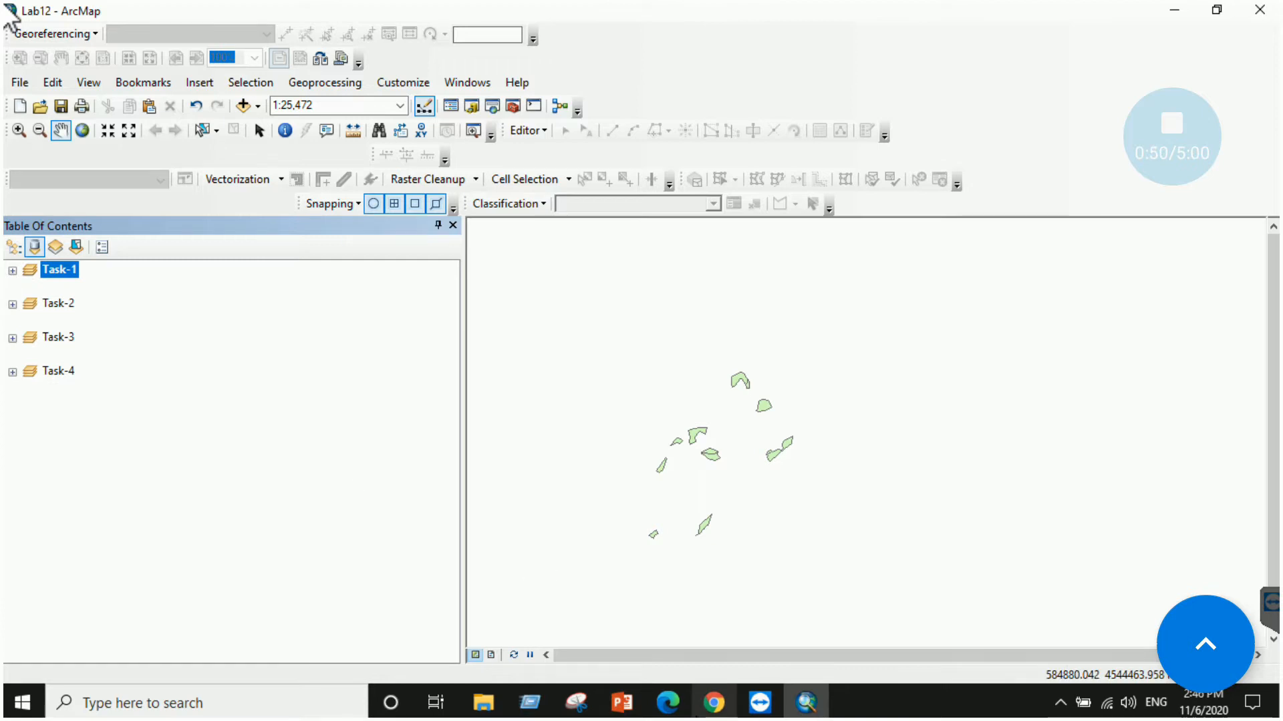
# Switch to the GIS ebook in Edge and check which shapefiles Task 1 needs.
pyautogui.click(667, 702)
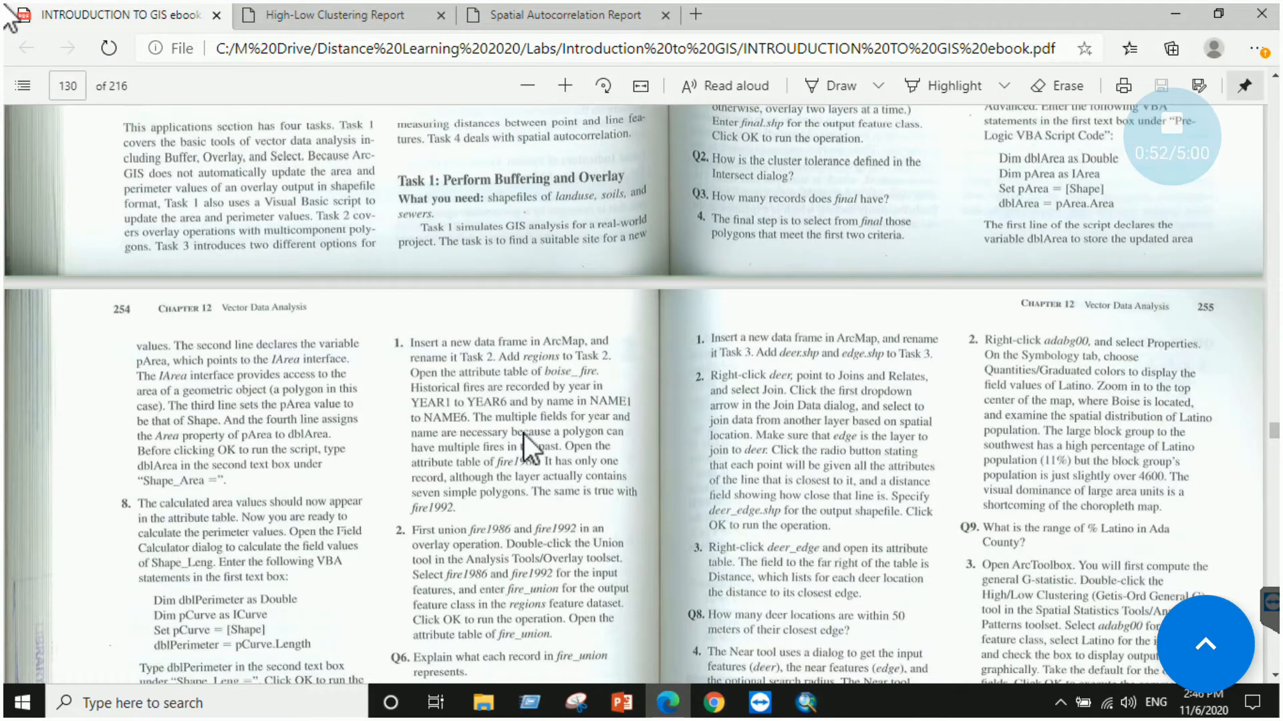
pyautogui.scroll(2, 498, 347)
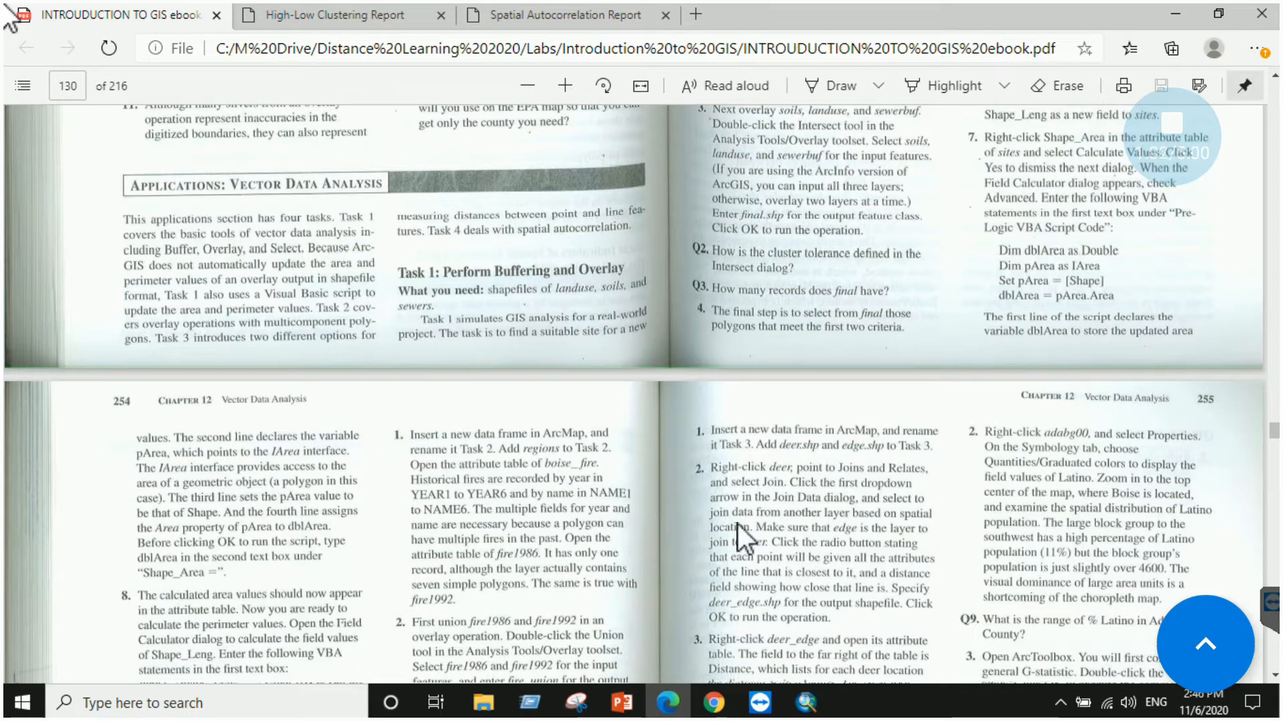
# Return to ArcMap, expand the Task-1 data frame and start adding data to it.
pyautogui.click(806, 703)
pyautogui.click(12, 270)
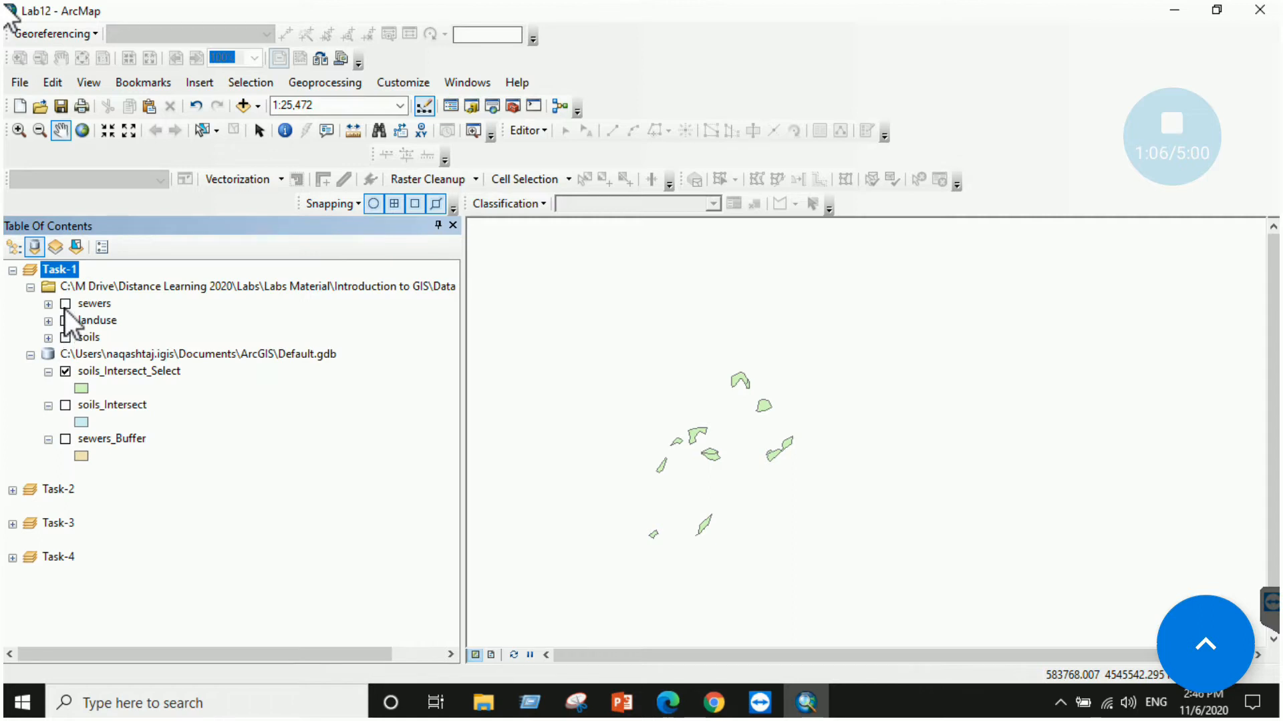
pyautogui.rightClick(74, 270)
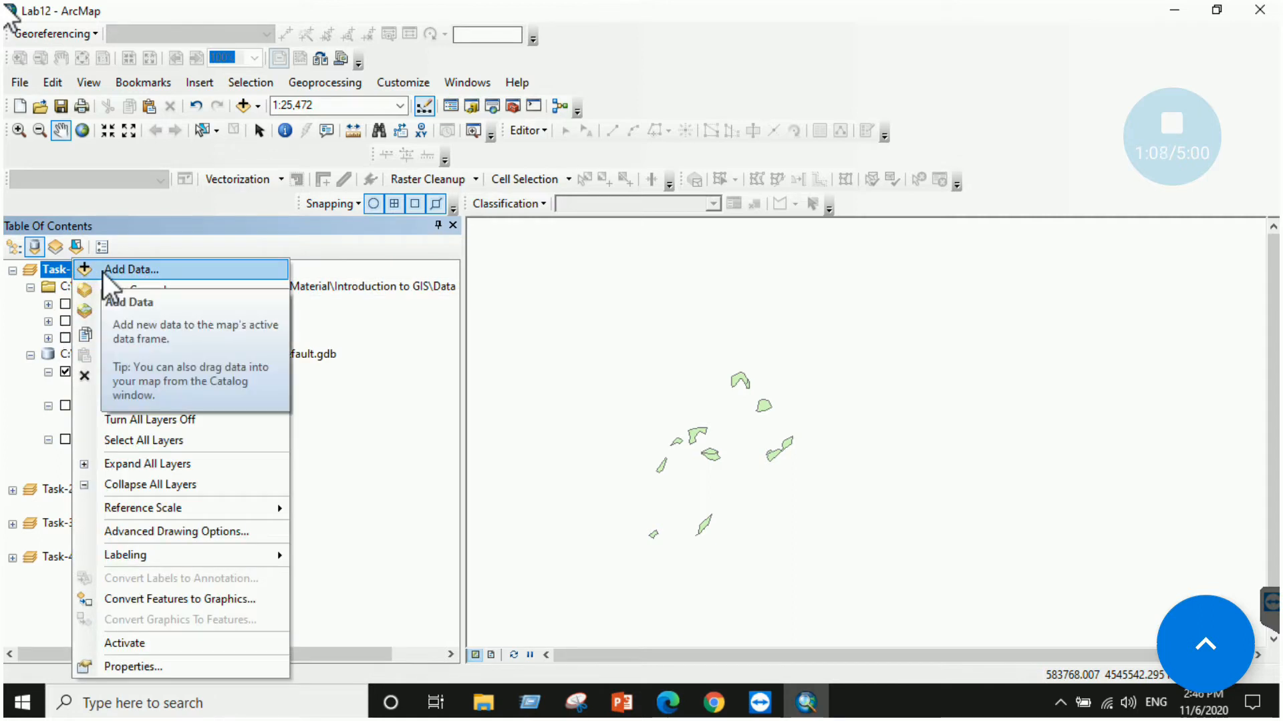
pyautogui.click(103, 270)
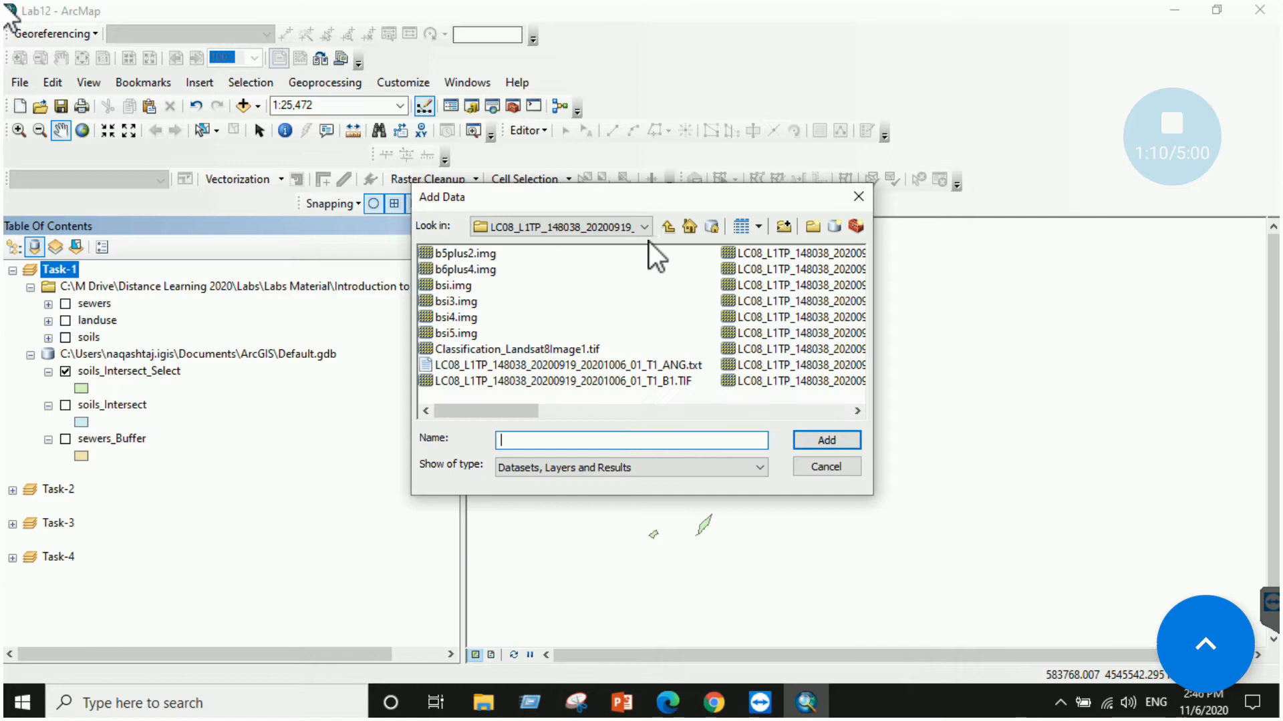
# Try the existing M Drive Data and Lab12_data folder connections as sources for the layers.
pyautogui.click(645, 227)
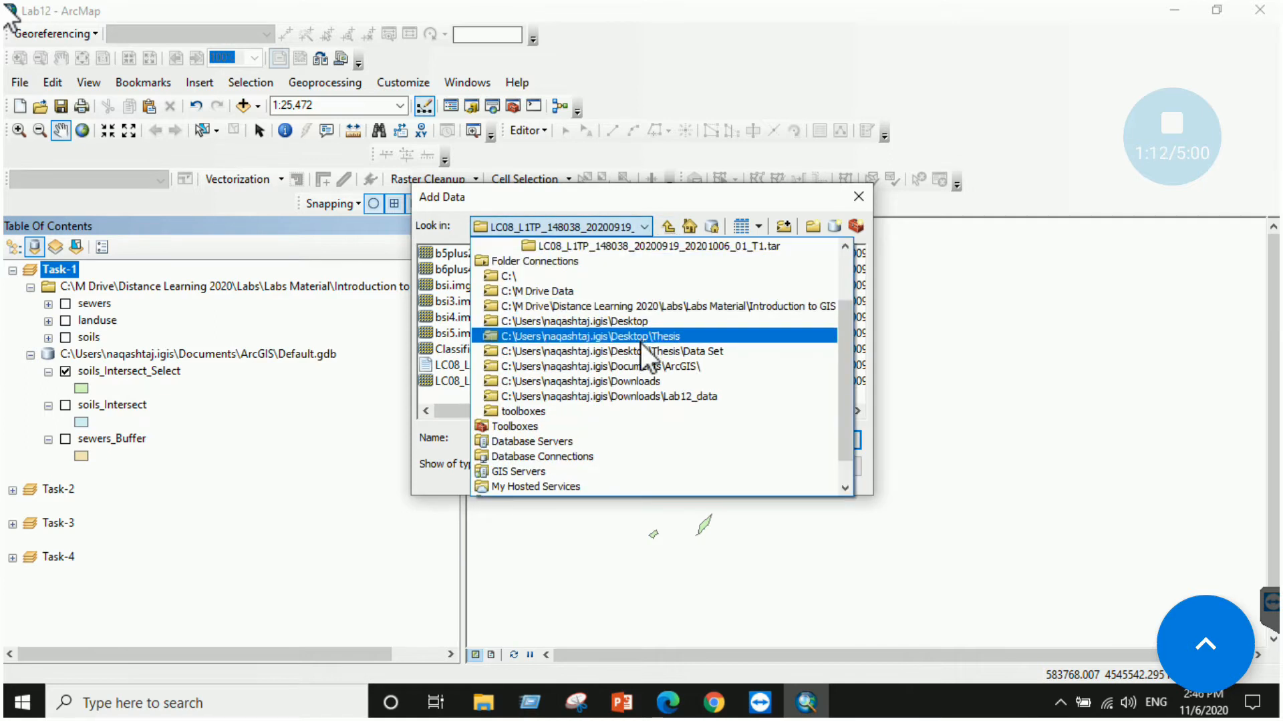
pyautogui.click(592, 292)
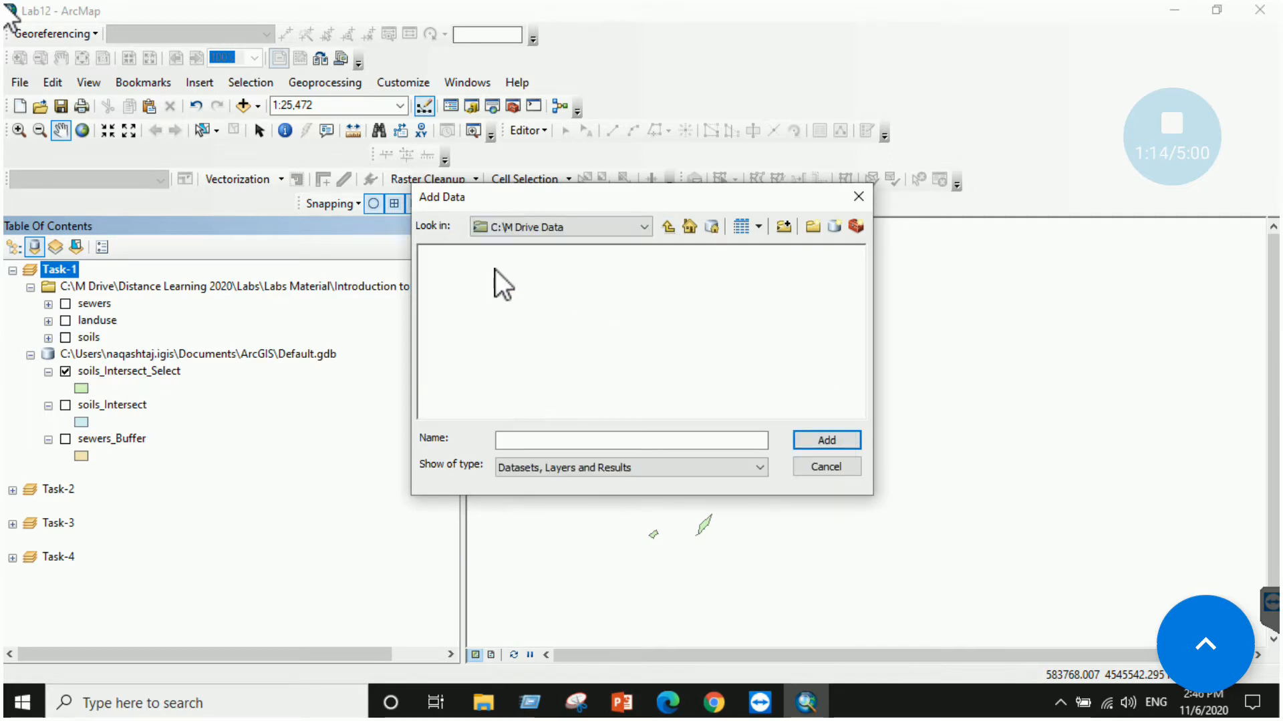
pyautogui.click(668, 227)
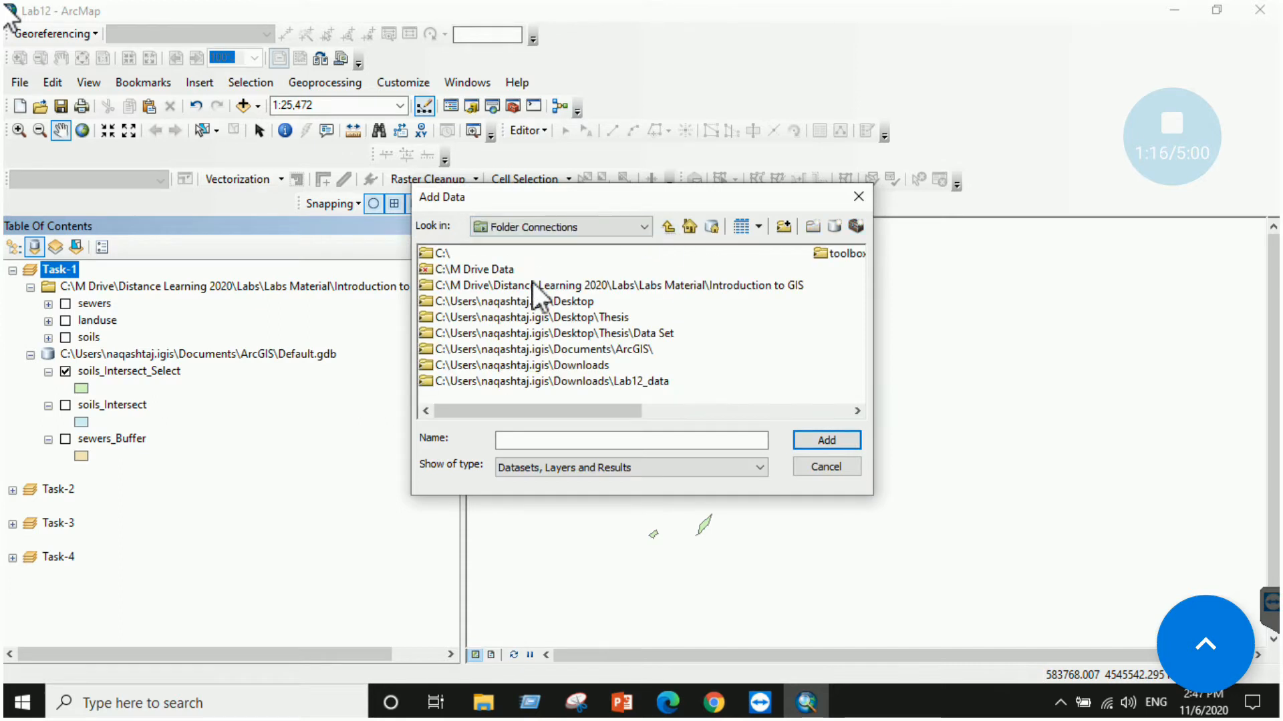
pyautogui.click(605, 381)
pyautogui.doubleClick(608, 383)
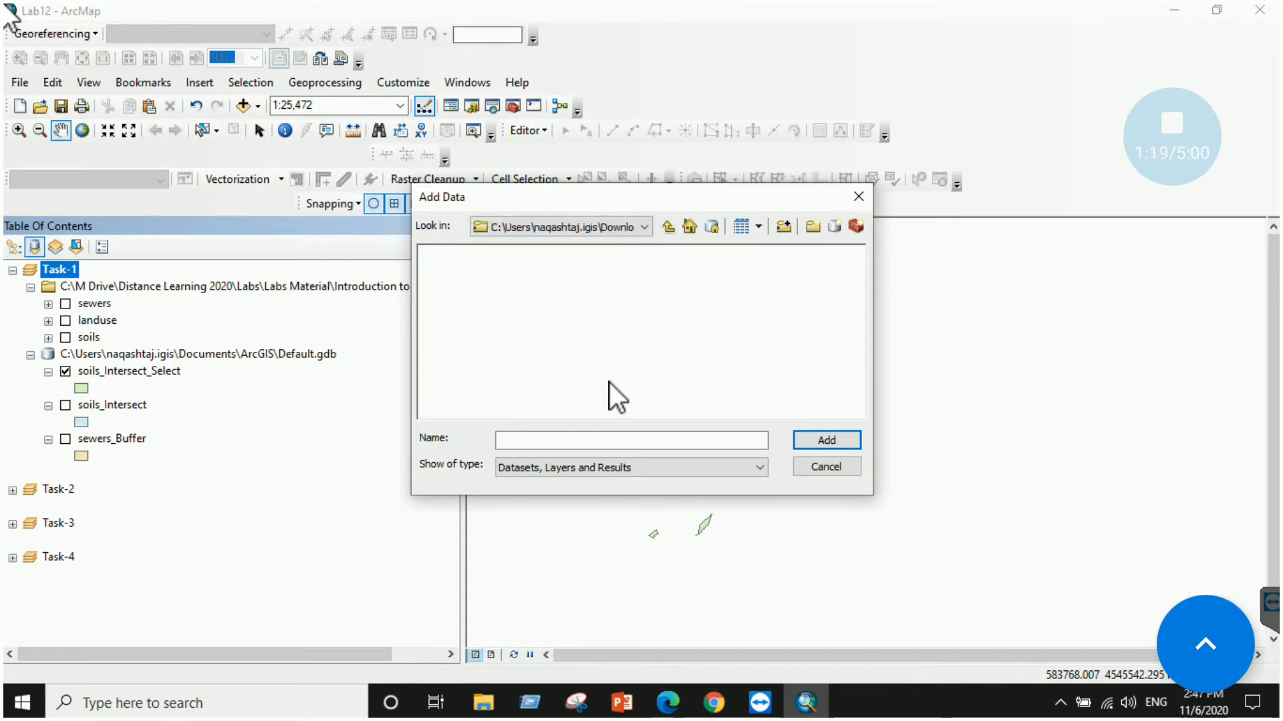
pyautogui.click(668, 227)
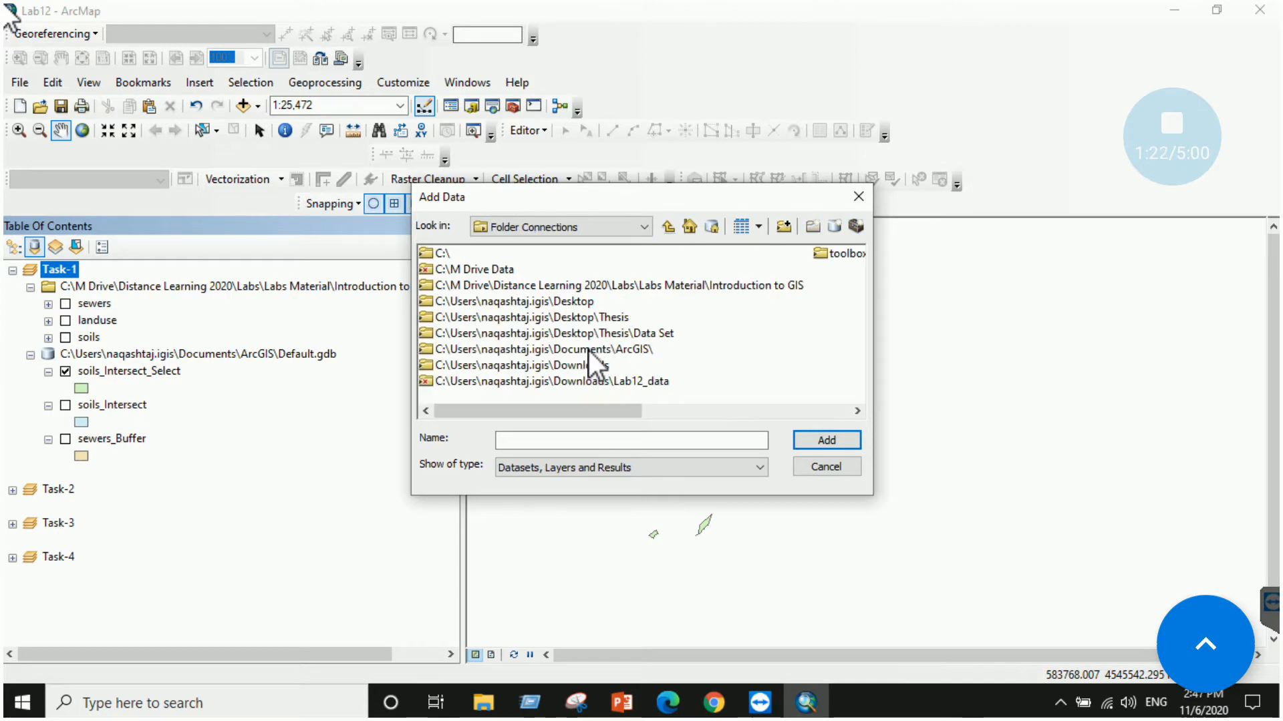
# Start a new folder connection and browse on drive C to M Drive, Distance Learning 2020, Labs, Introduction to GIS.
pyautogui.moveTo(593, 403); pyautogui.dragTo(741, 222)
pyautogui.click(784, 227)
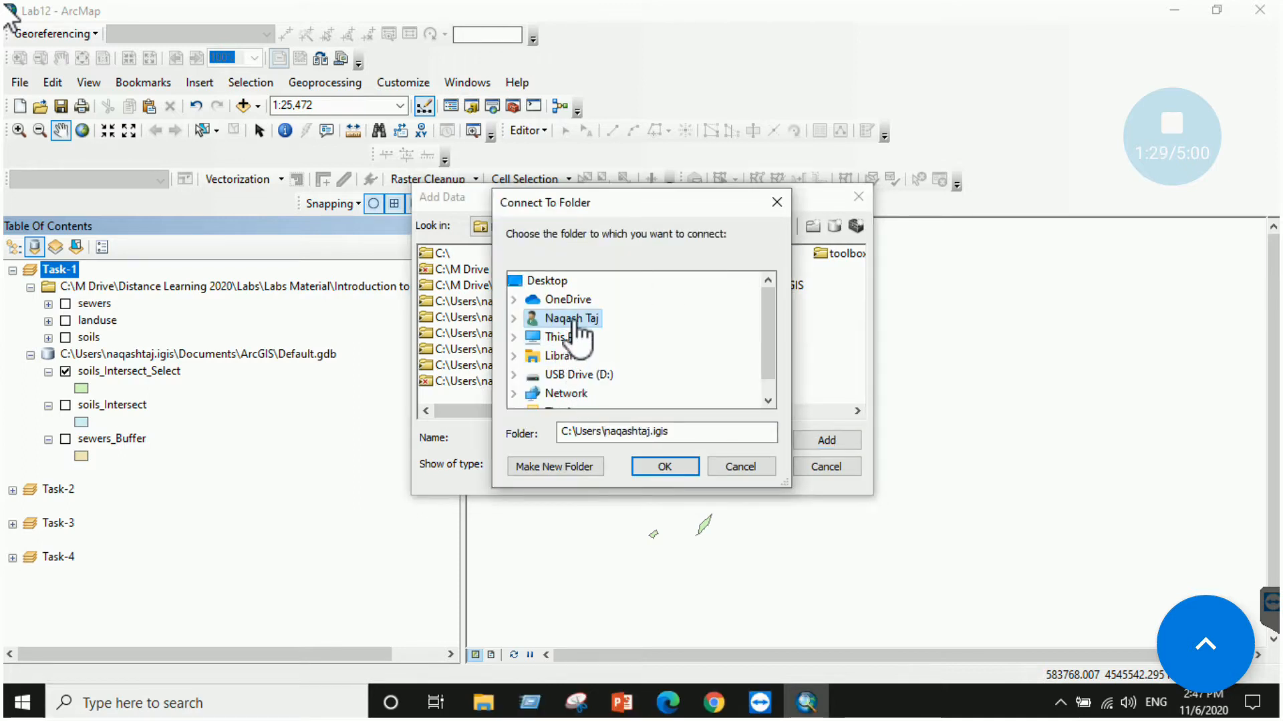
pyautogui.scroll(-1, 571, 371)
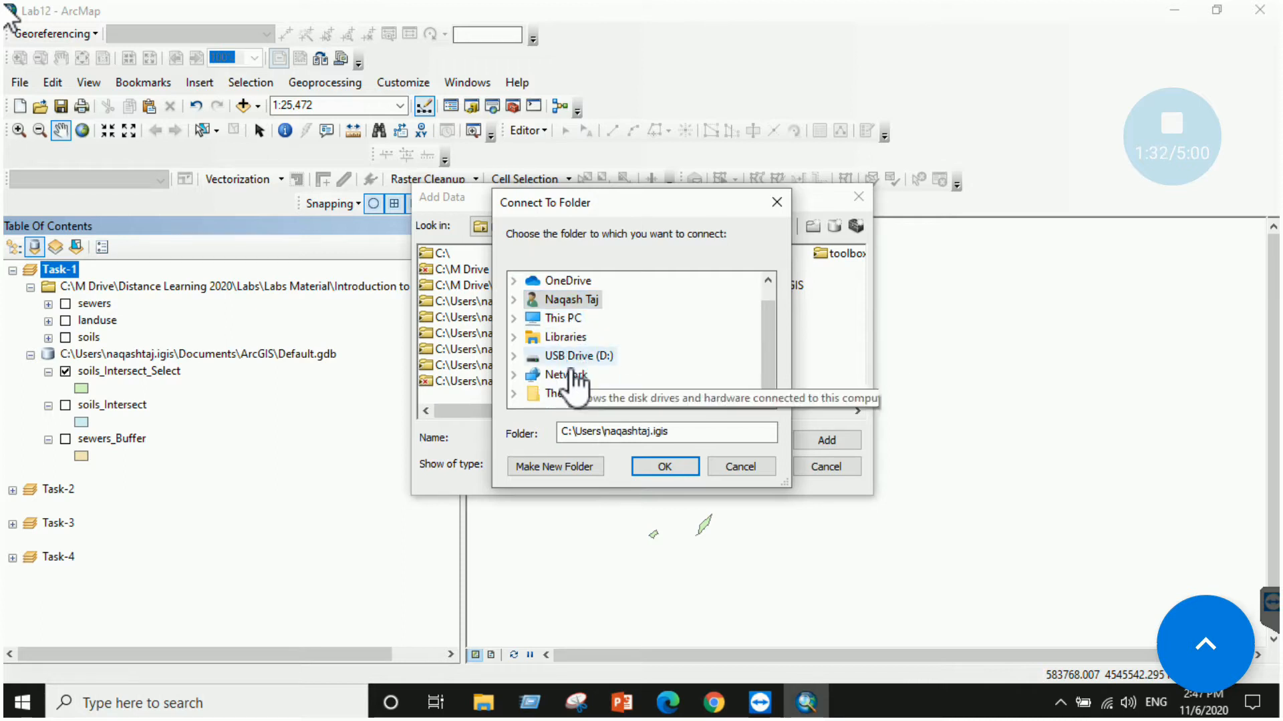
pyautogui.click(569, 320)
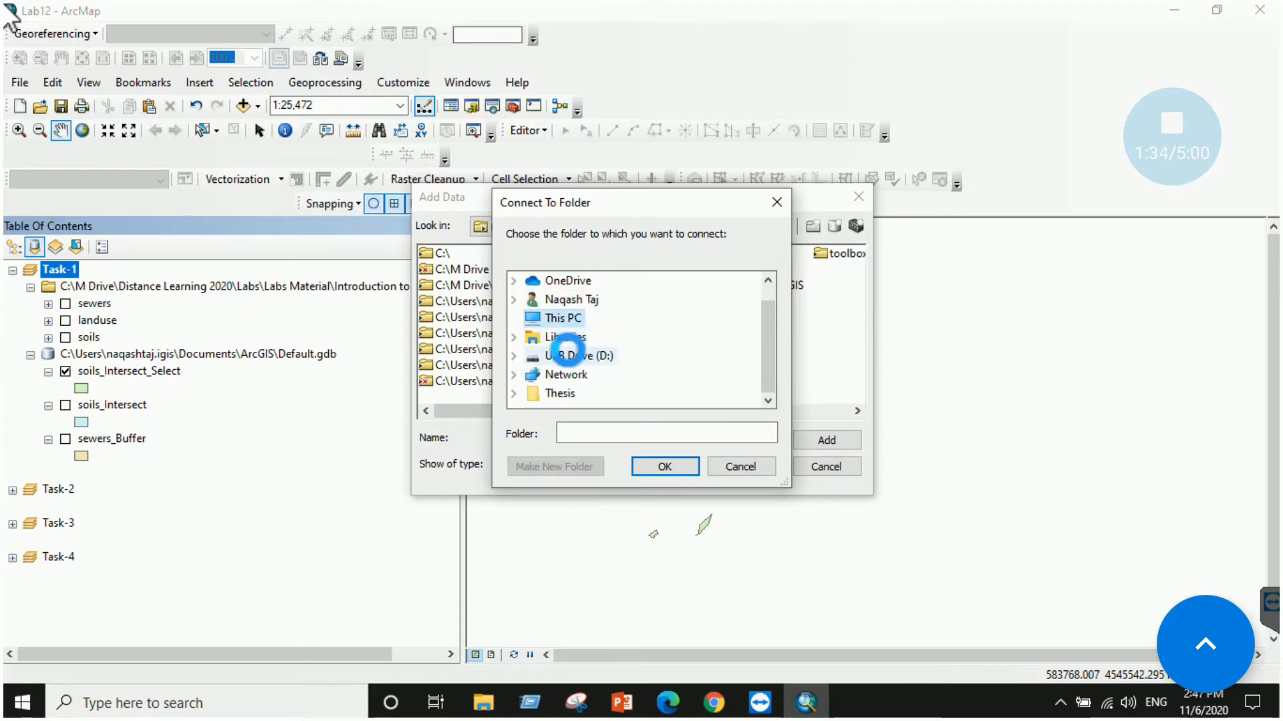
pyautogui.scroll(-1, 568, 352)
pyautogui.doubleClick(591, 377)
pyautogui.scroll(-1, 604, 382)
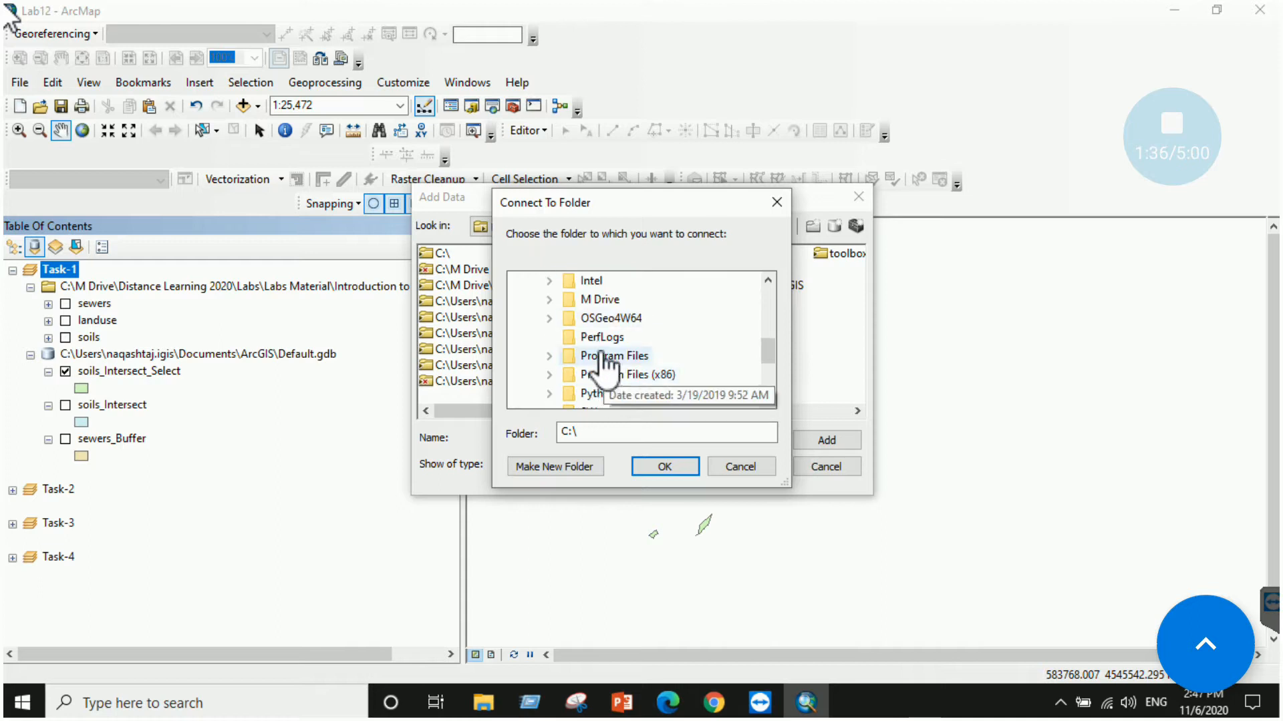
pyautogui.doubleClick(596, 299)
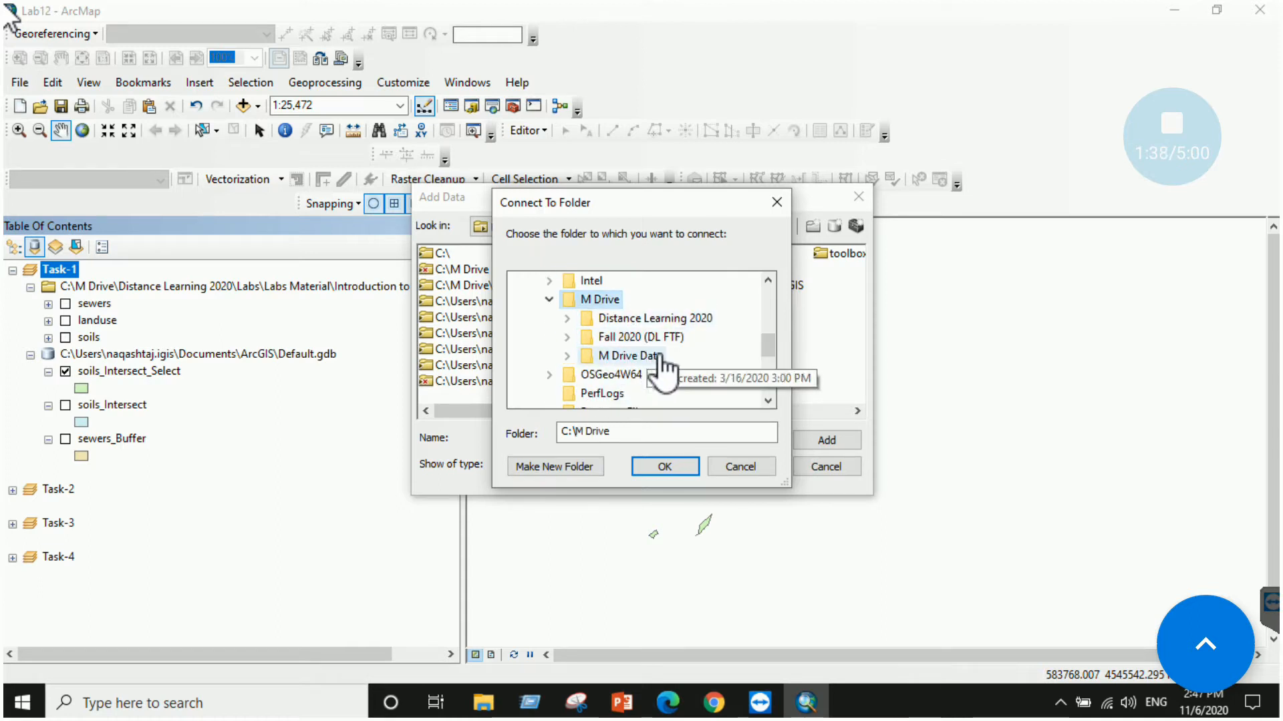
pyautogui.doubleClick(683, 320)
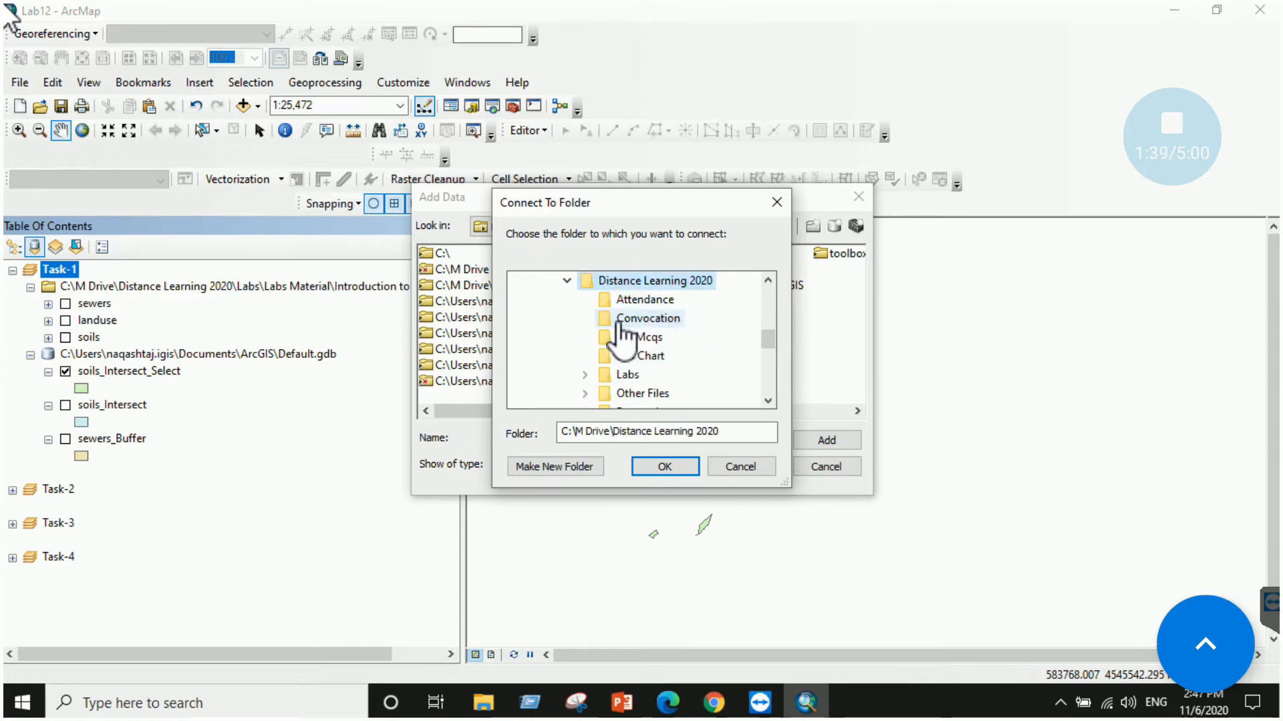
pyautogui.doubleClick(628, 376)
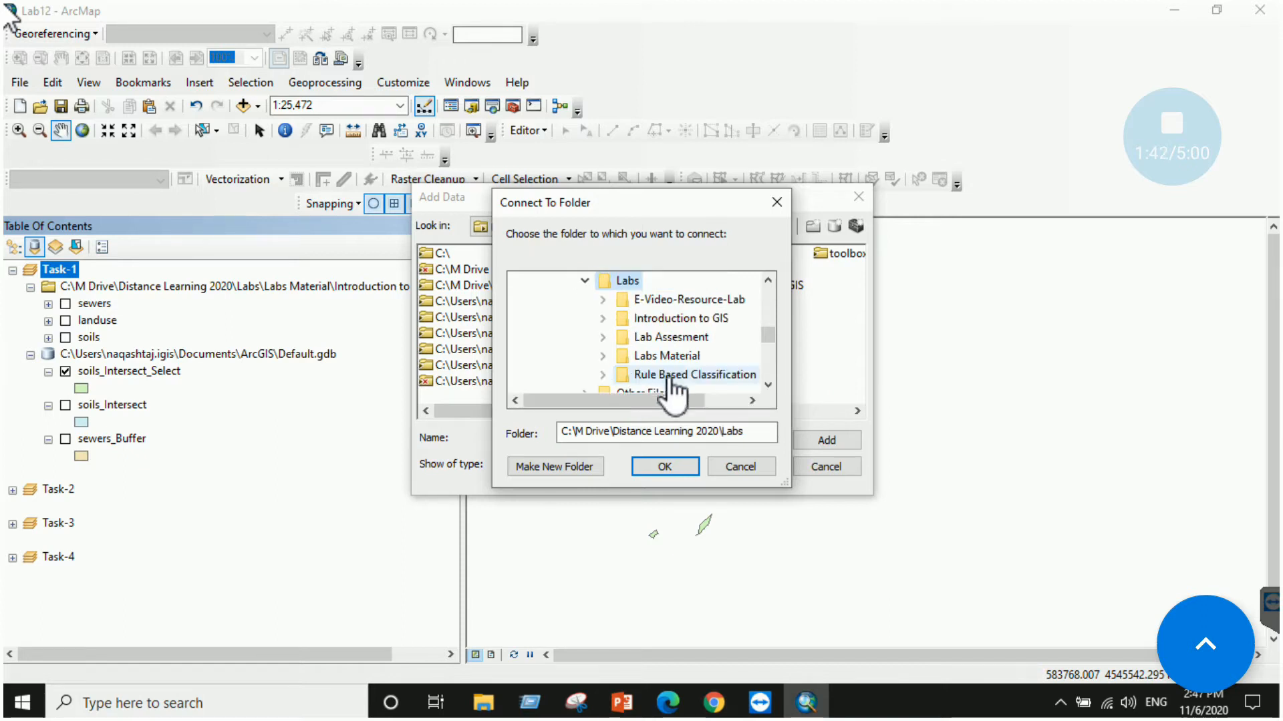
pyautogui.doubleClick(694, 319)
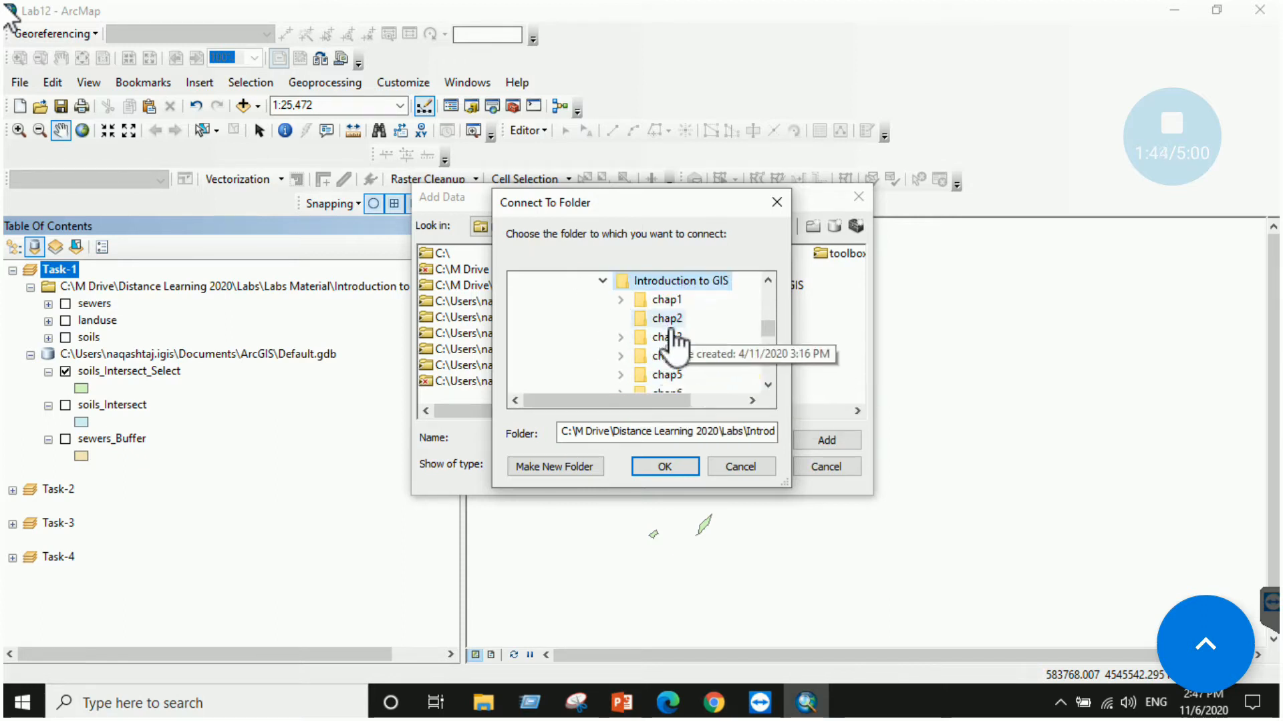
# Connect to the chap12 data folder within Introduction to GIS, then leave the data browser without adding any layers.
pyautogui.scroll(-3, 672, 381)
pyautogui.scroll(1, 672, 374)
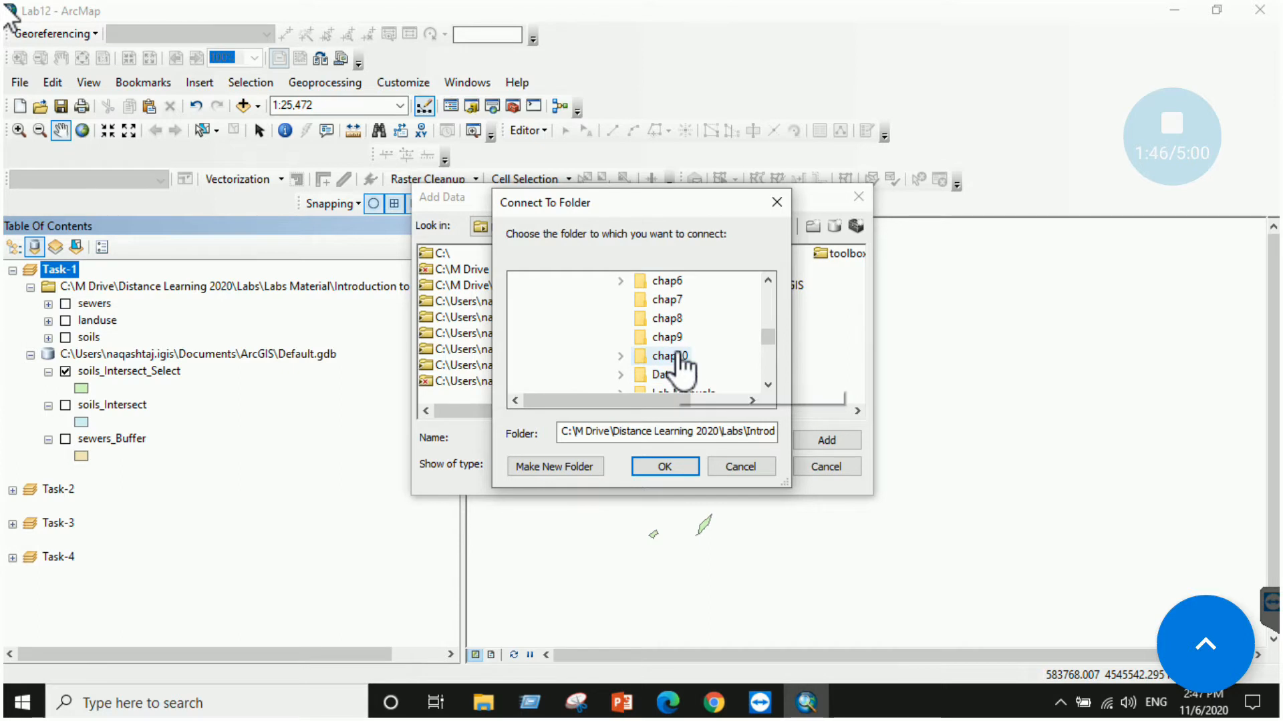
pyautogui.scroll(-1, 678, 354)
pyautogui.click(676, 322)
pyautogui.scroll(-4, 674, 346)
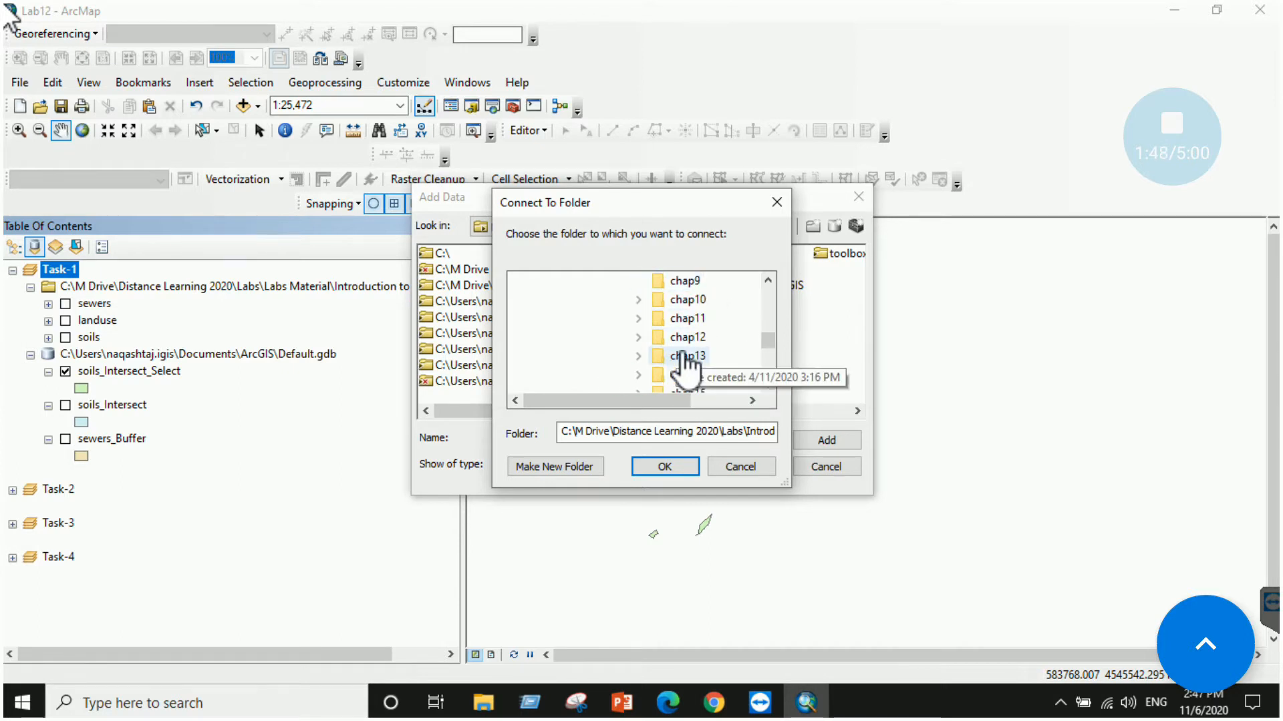
pyautogui.scroll(1, 692, 348)
pyautogui.doubleClick(688, 338)
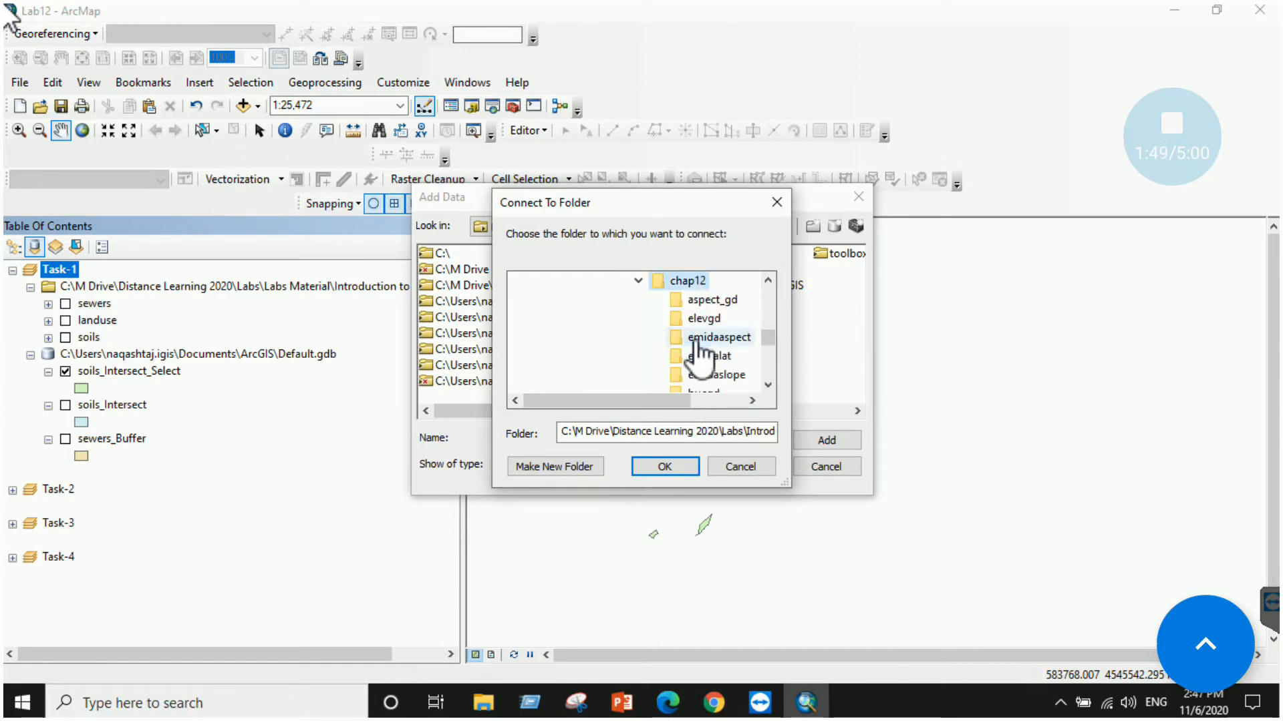
pyautogui.click(678, 466)
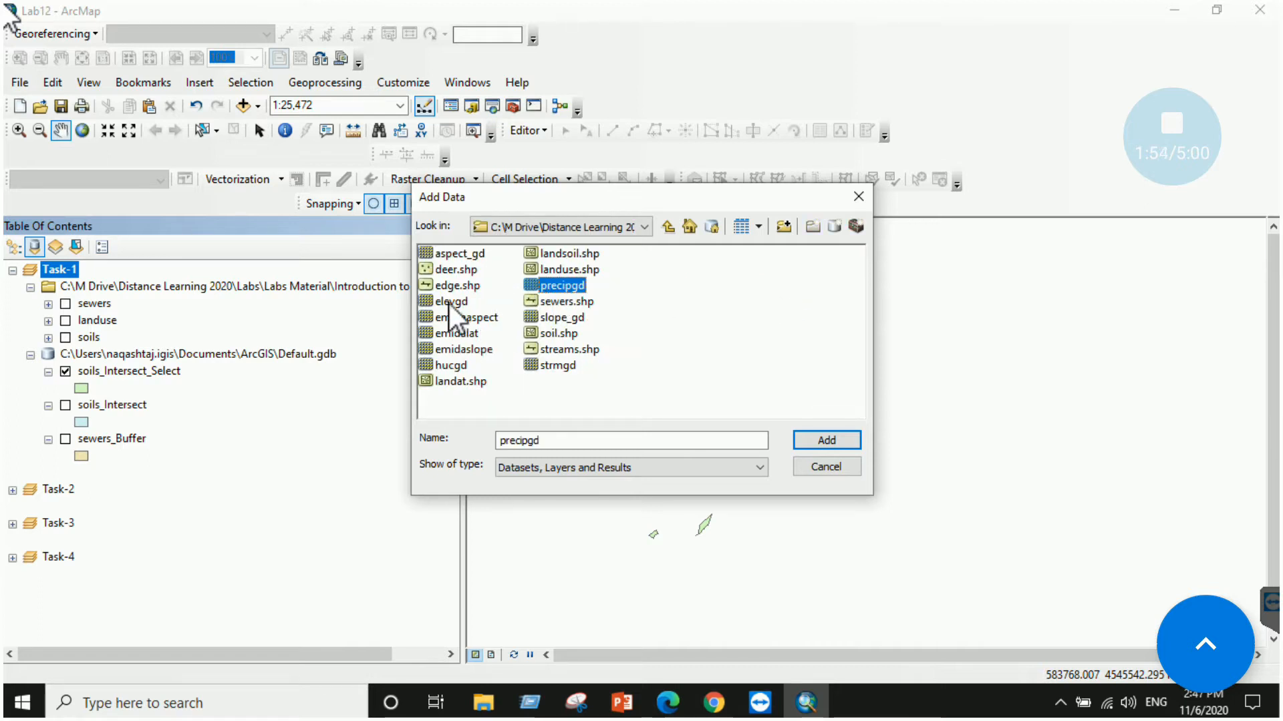
pyautogui.click(813, 461)
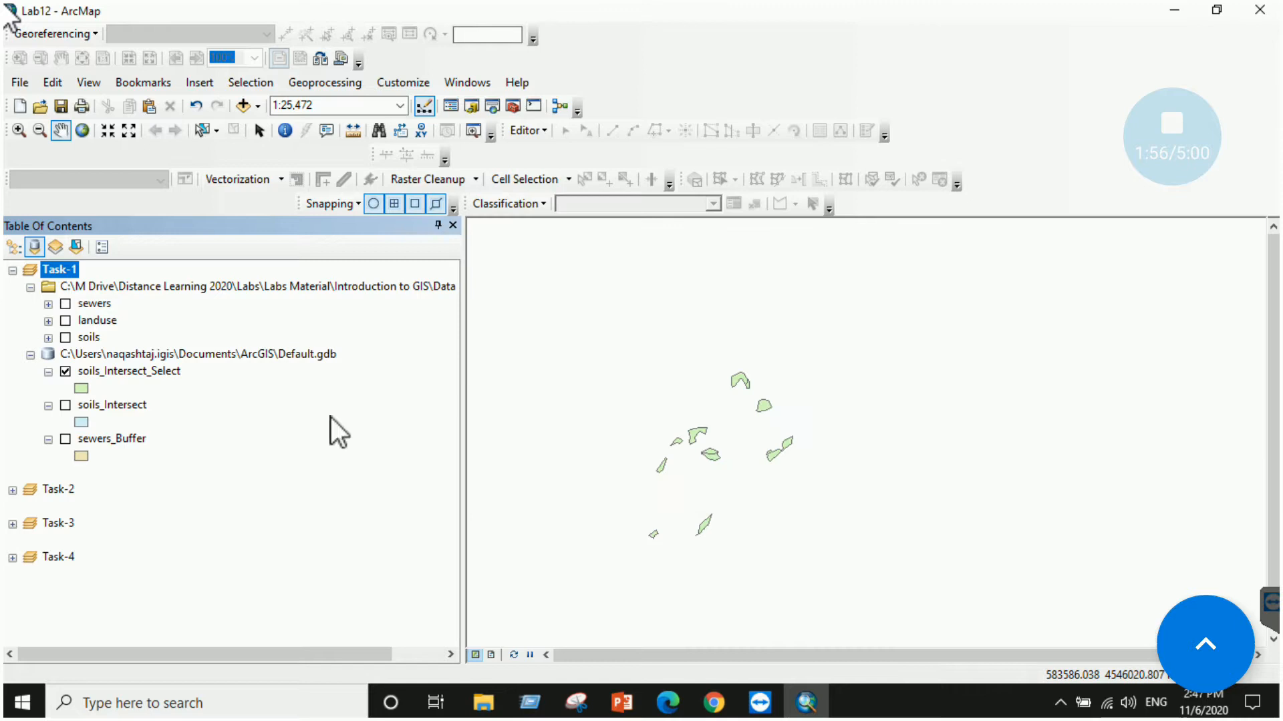
# Turn on the sewers, landuse and soils layers of Task-1 and view them together on the map.
pyautogui.click(70, 307)
pyautogui.click(66, 304)
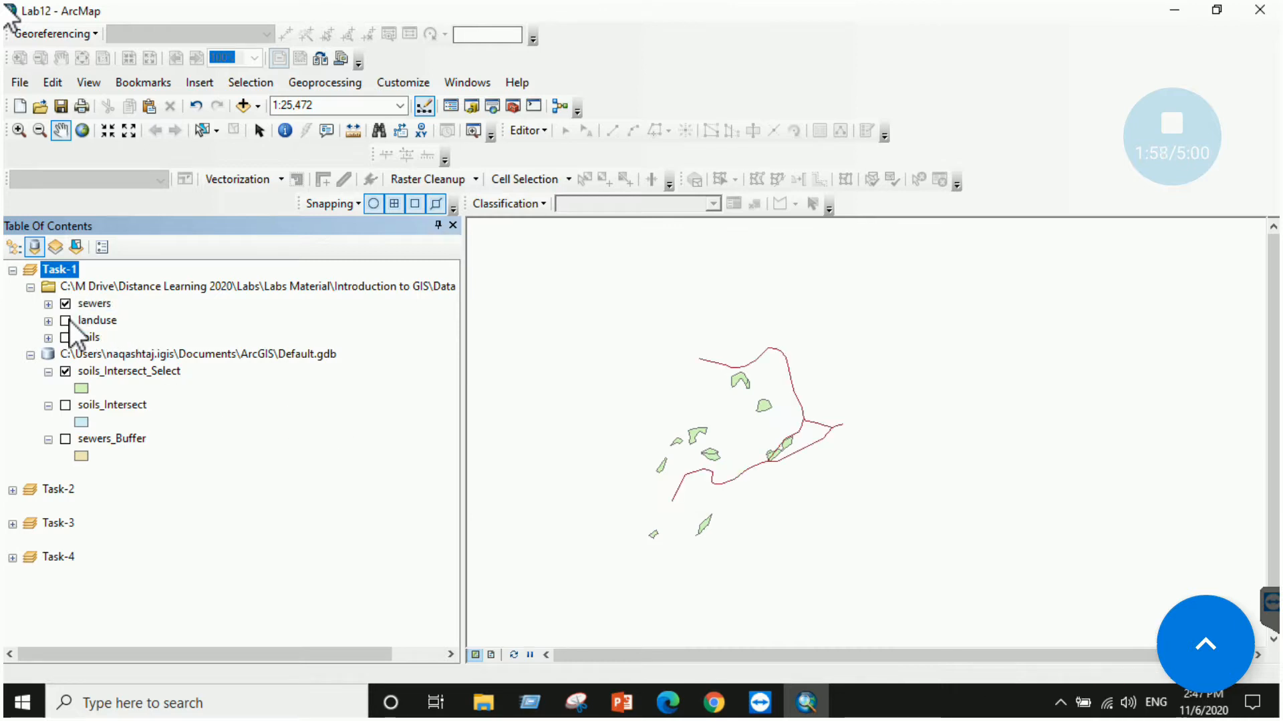
pyautogui.click(66, 321)
pyautogui.click(84, 338)
pyautogui.click(66, 337)
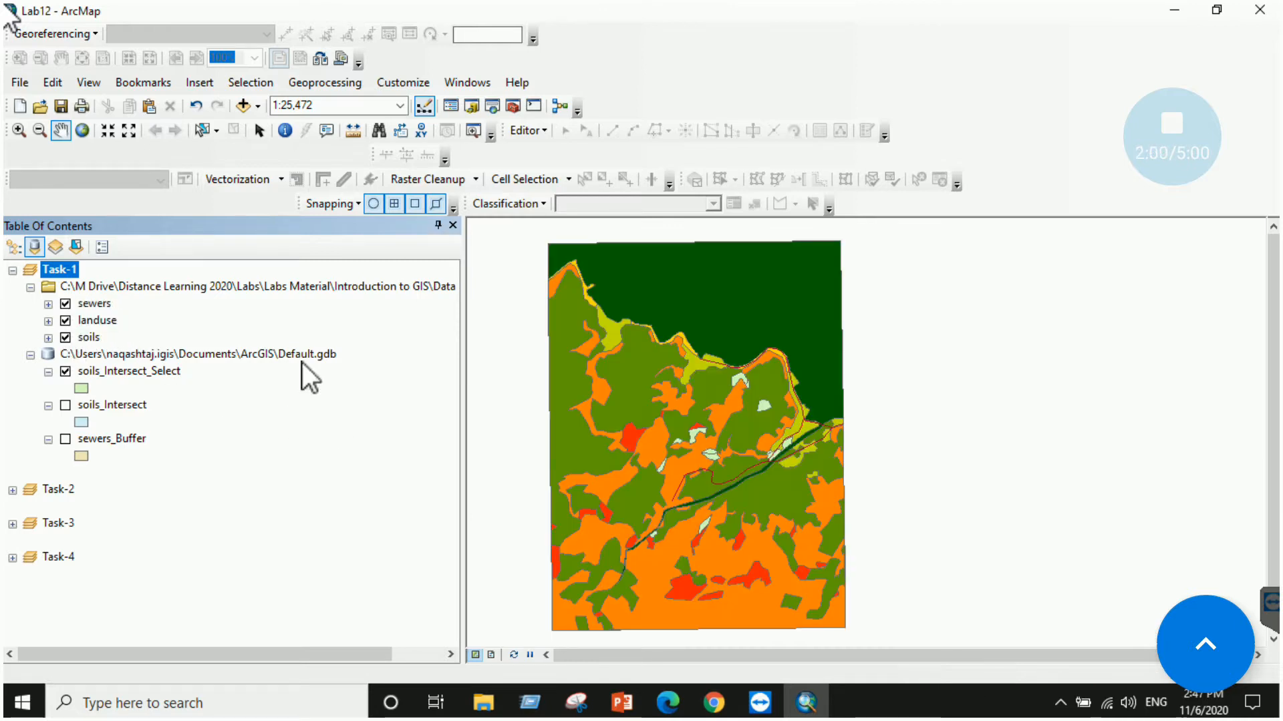
pyautogui.moveTo(619, 388); pyautogui.dragTo(683, 388)
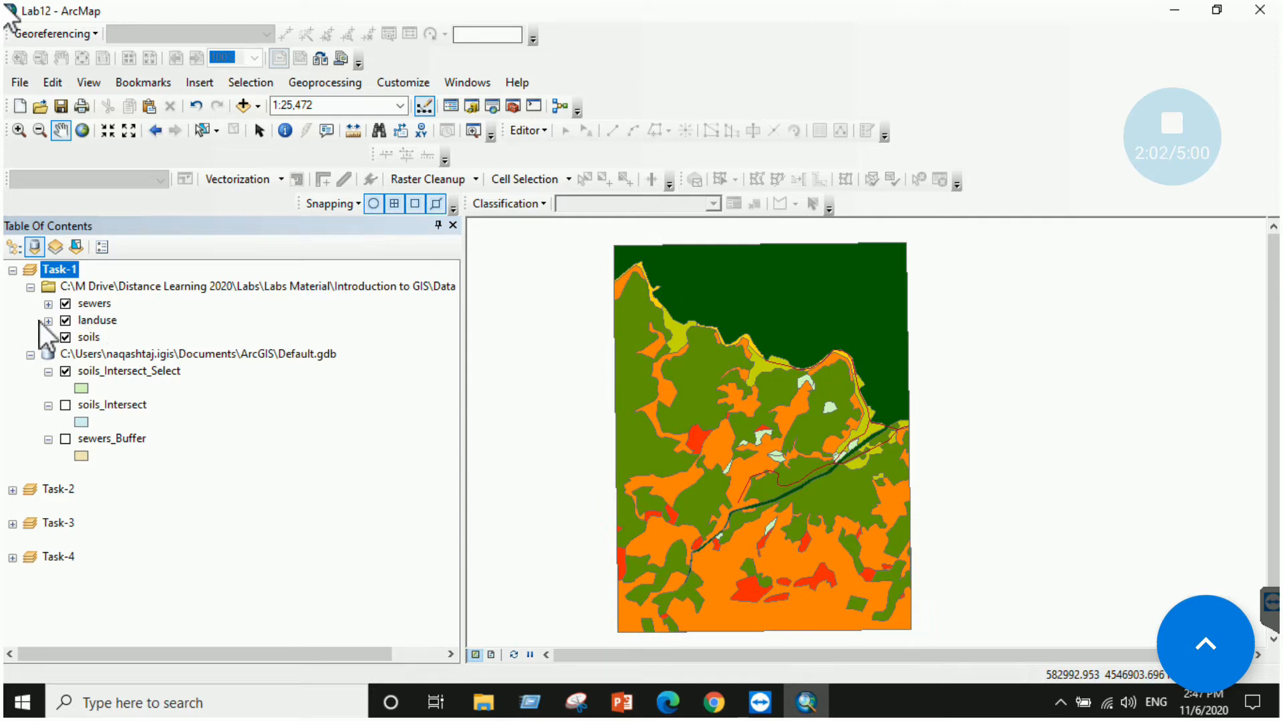
# Collapse the Default.gdb group and show only the sewers layer on the map.
pyautogui.click(31, 355)
pyautogui.click(65, 304)
pyautogui.click(65, 322)
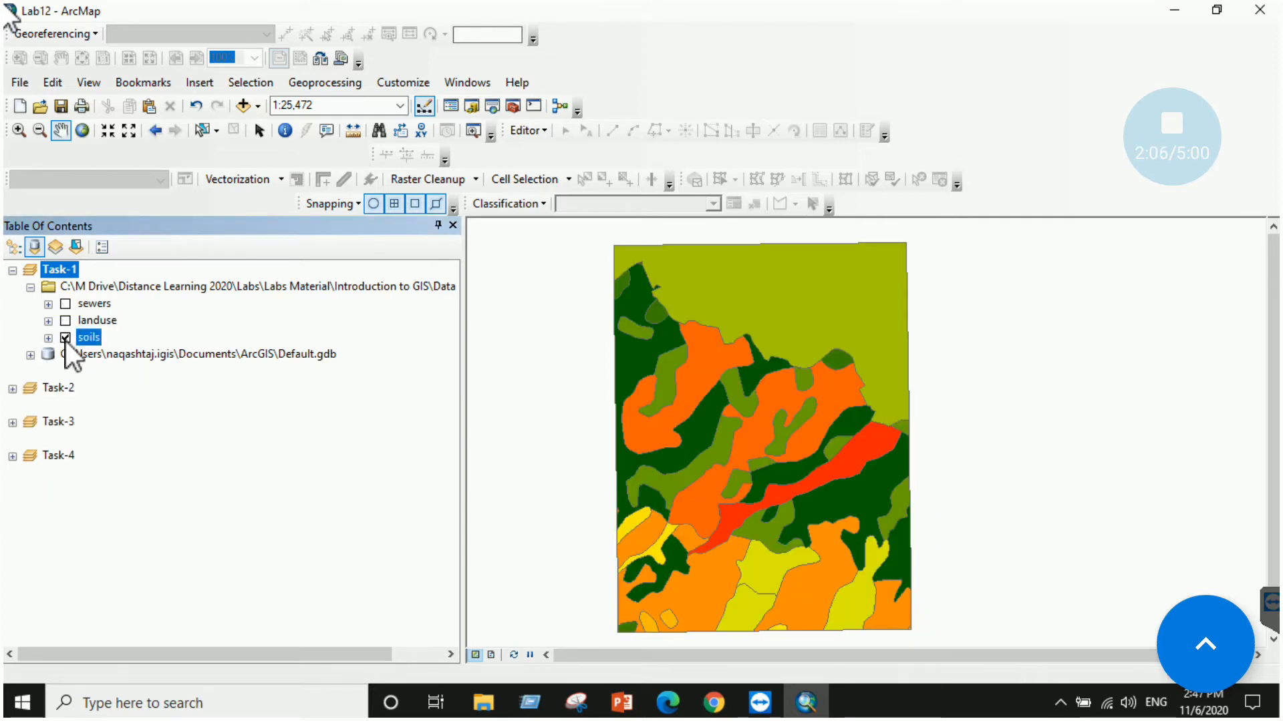
pyautogui.click(65, 338)
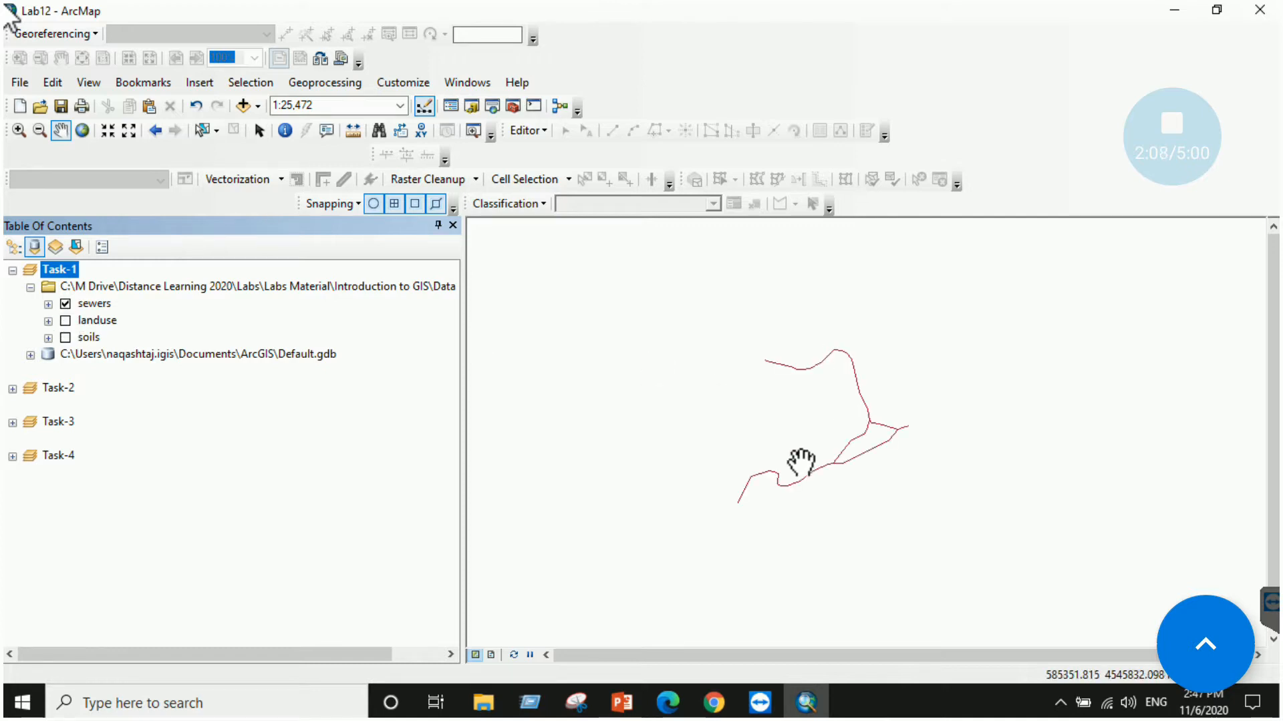
# Examine the fields in the sewers layer's attribute table and close it.
pyautogui.rightClick(86, 305)
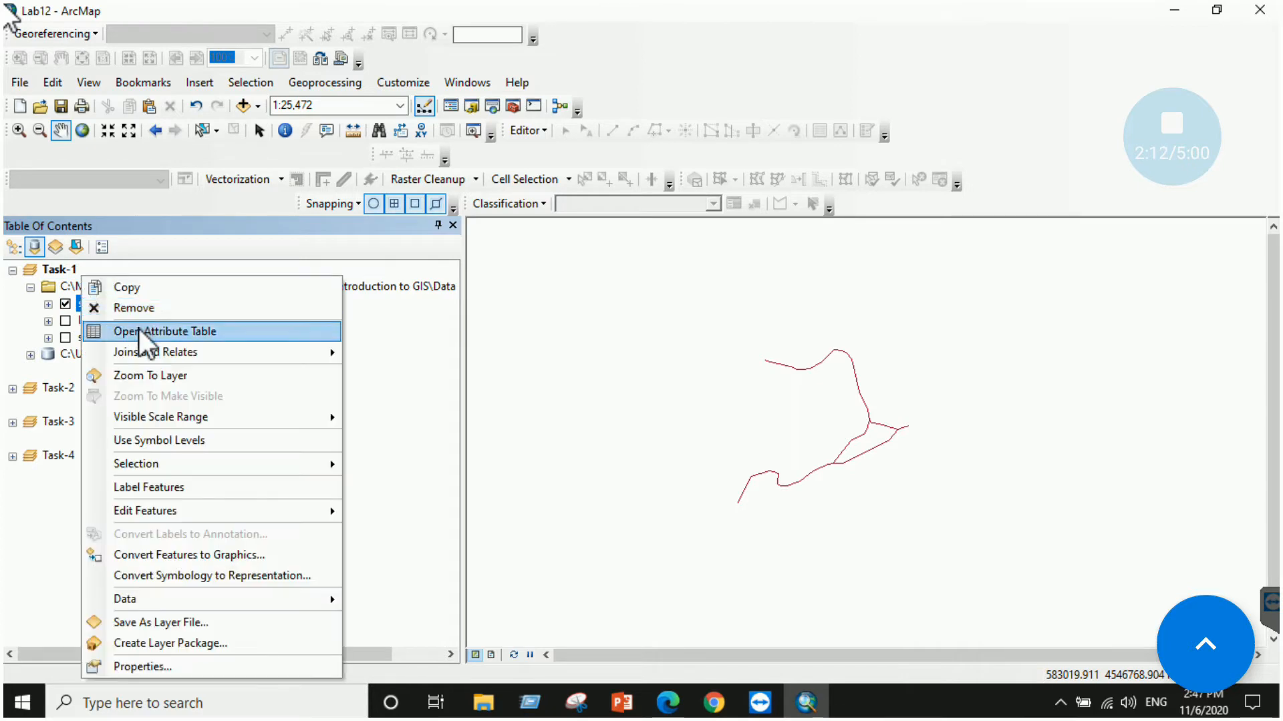
pyautogui.click(155, 330)
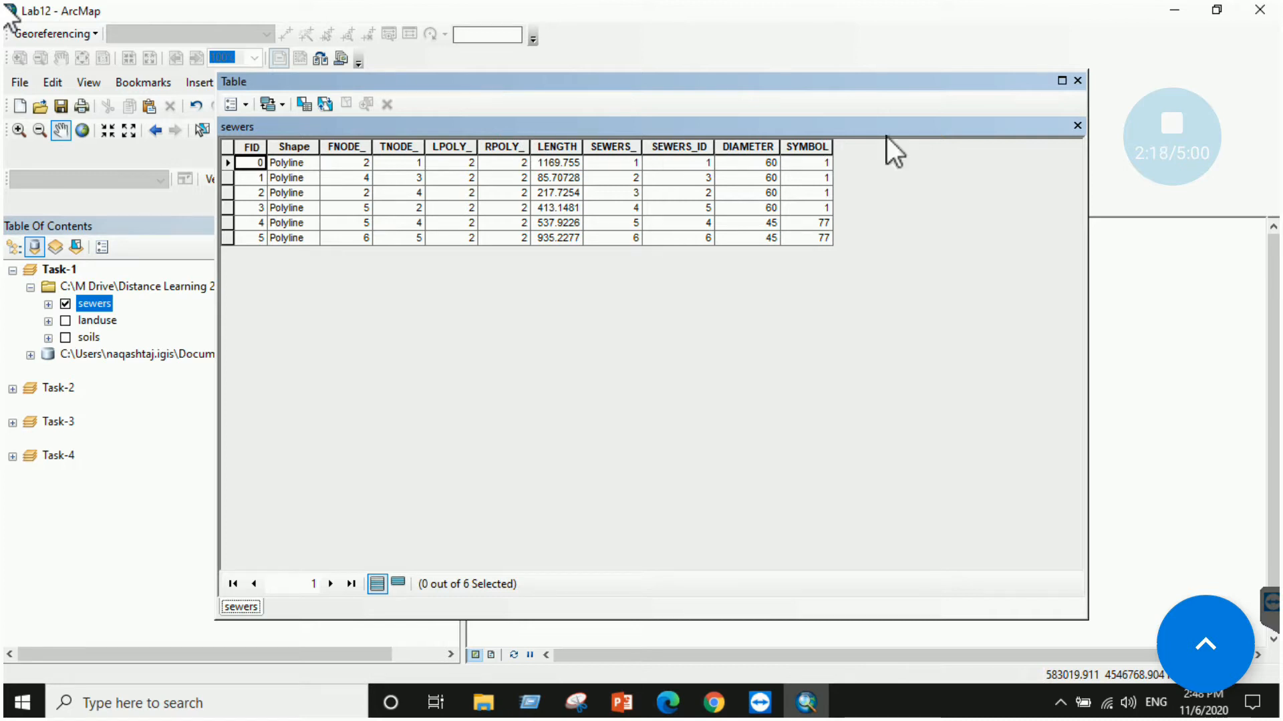
pyautogui.click(1077, 80)
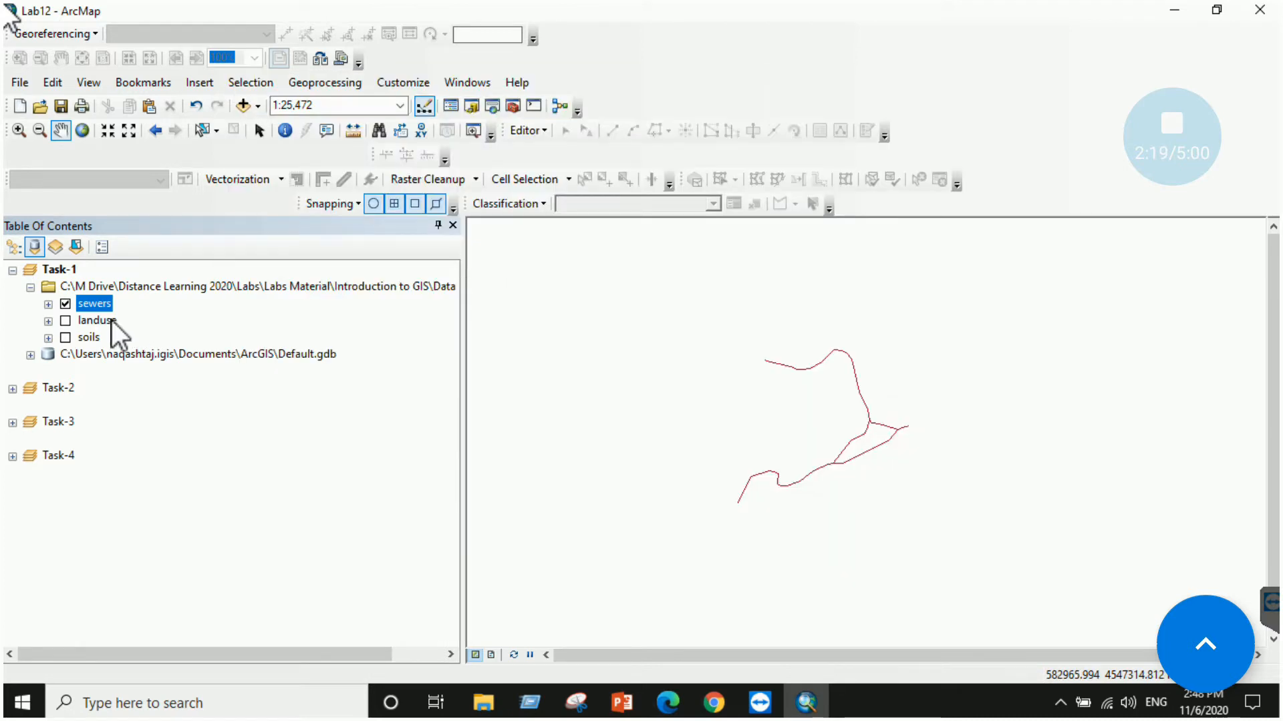
# Show only the landuse layer, examine its attribute table and close it.
pyautogui.click(65, 305)
pyautogui.click(65, 321)
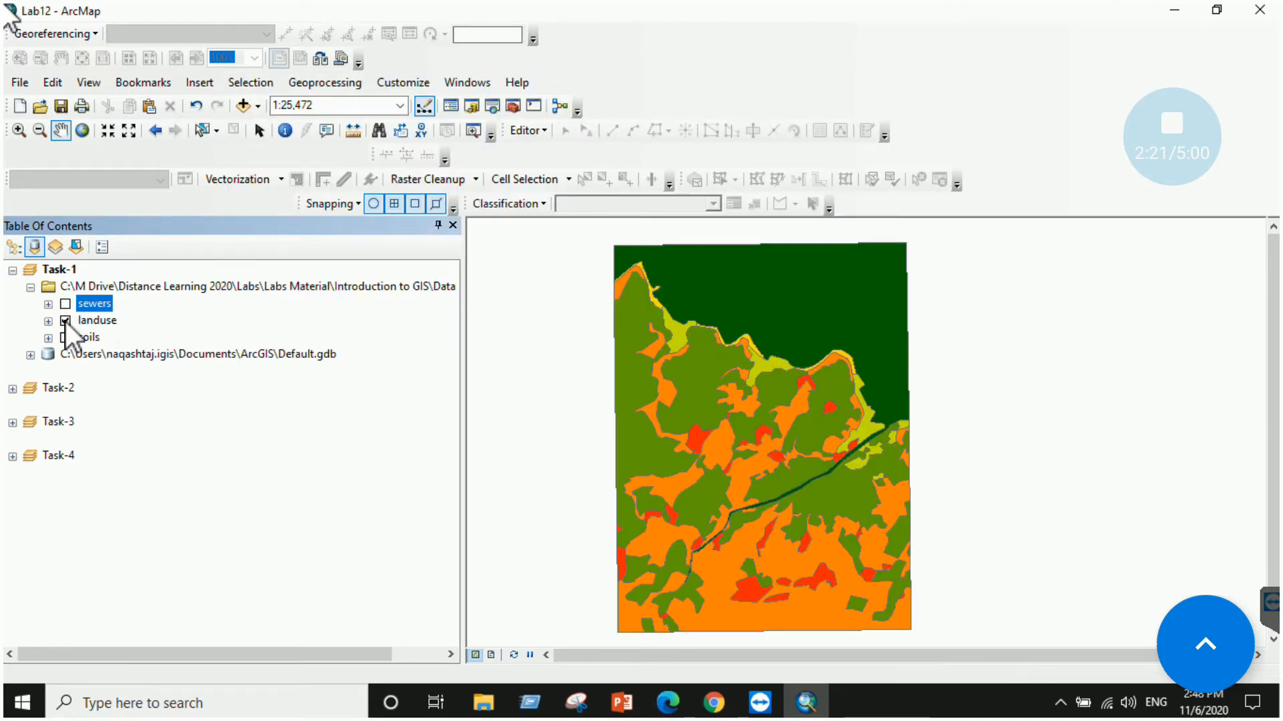
pyautogui.rightClick(101, 322)
pyautogui.click(138, 332)
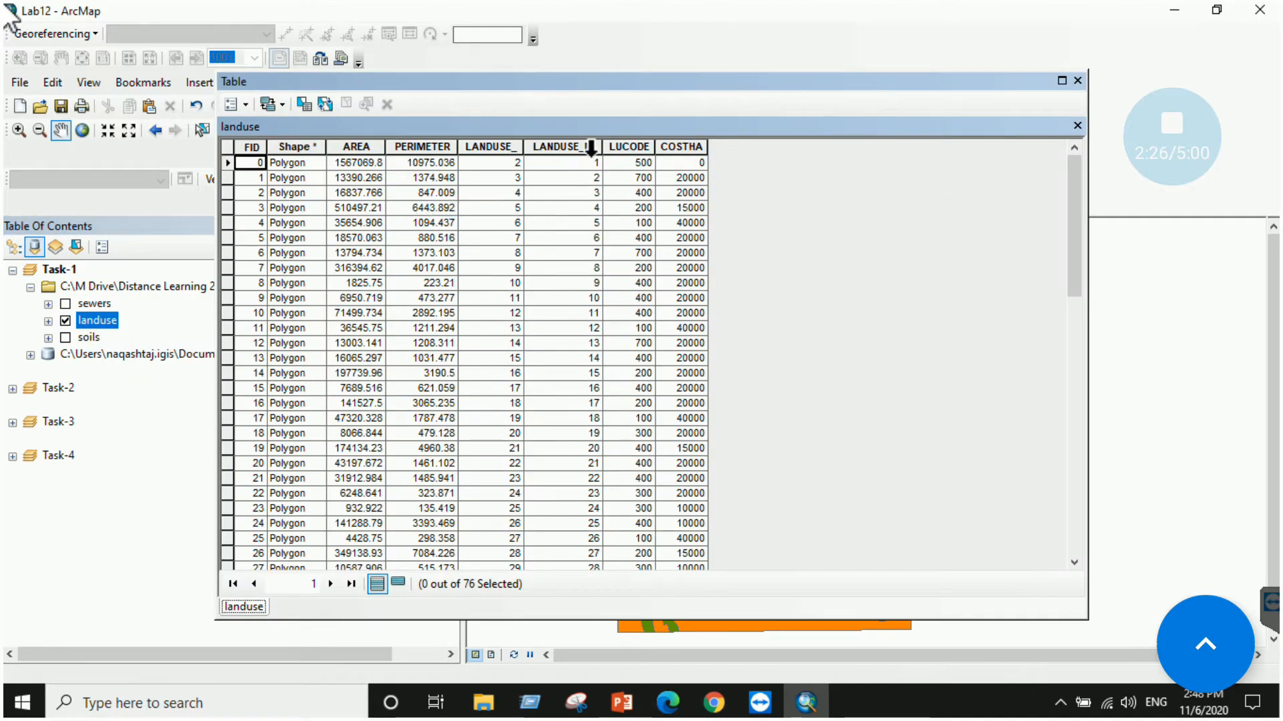
pyautogui.click(1077, 81)
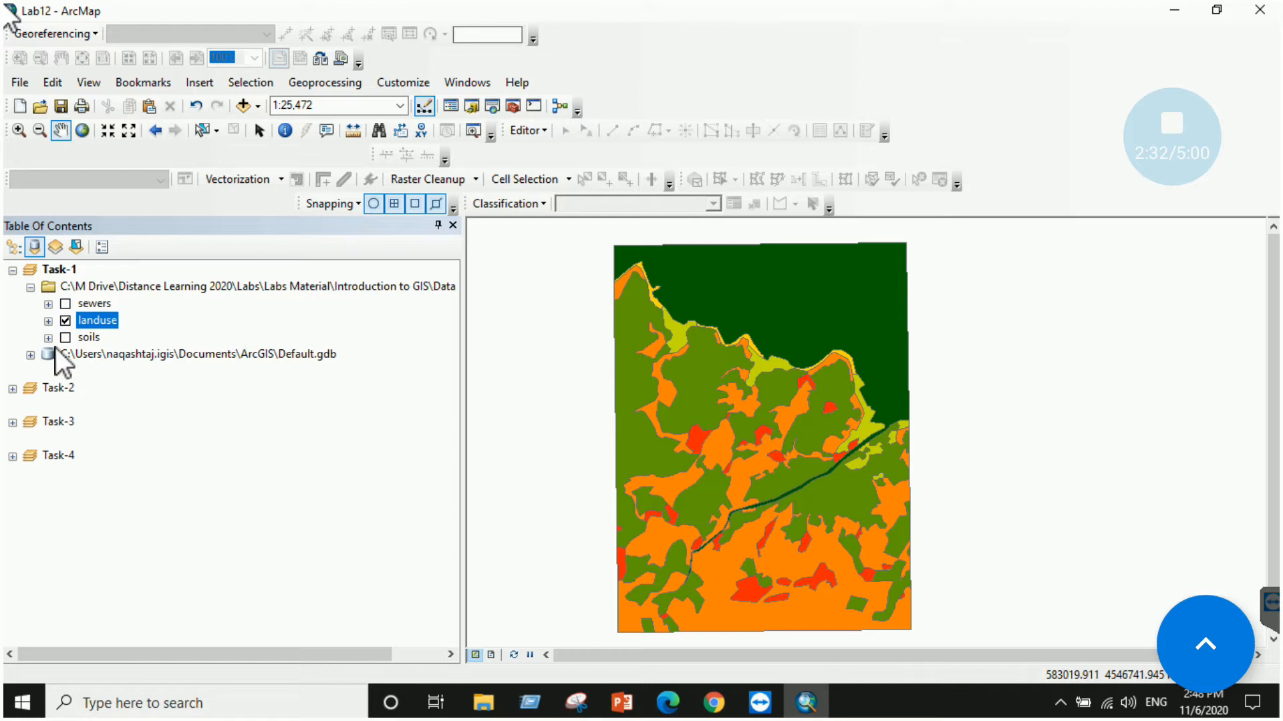
# Show only the soils layer, examine the soil codes and suitability values in its attribute table, and close it.
pyautogui.click(65, 321)
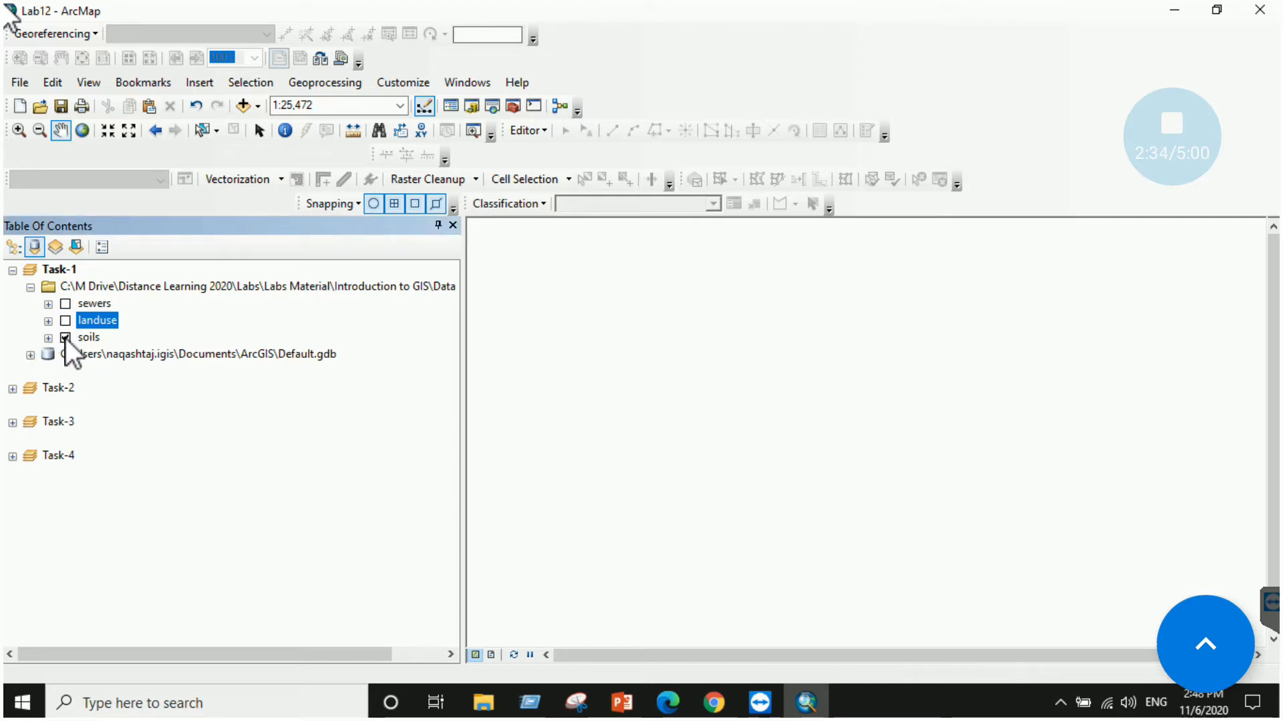
pyautogui.click(66, 338)
pyautogui.rightClick(88, 338)
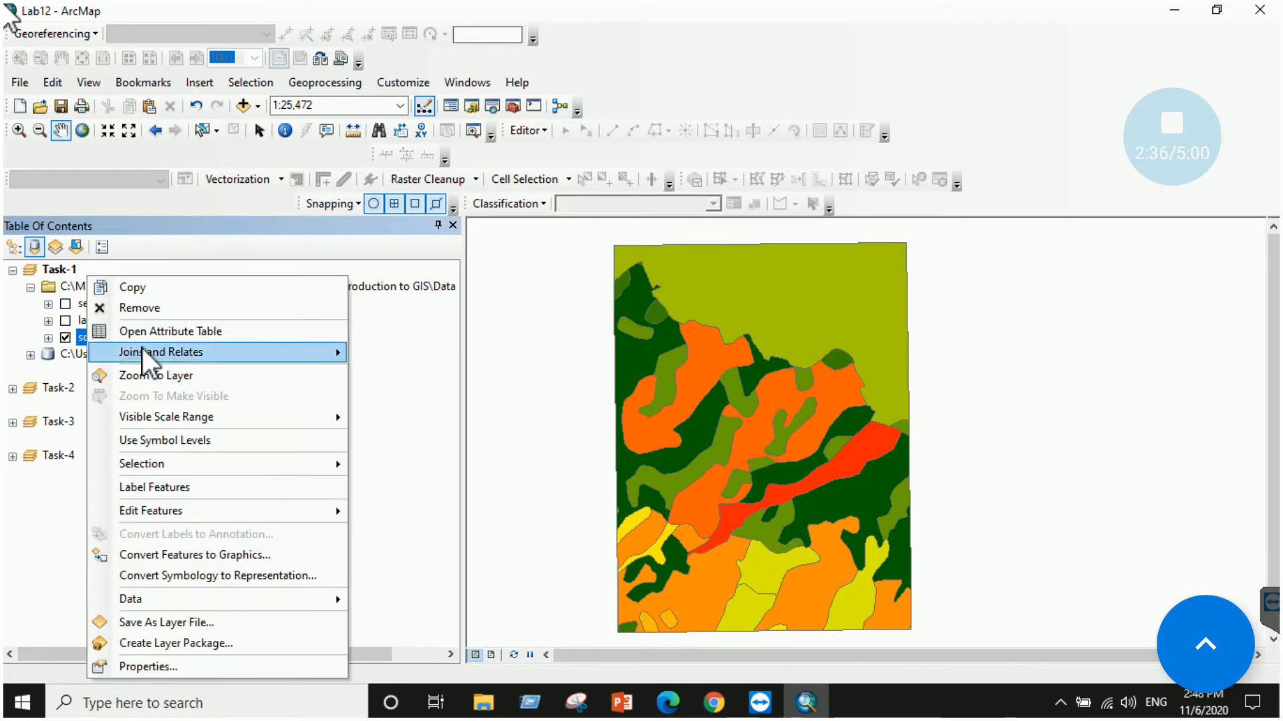
pyautogui.click(143, 331)
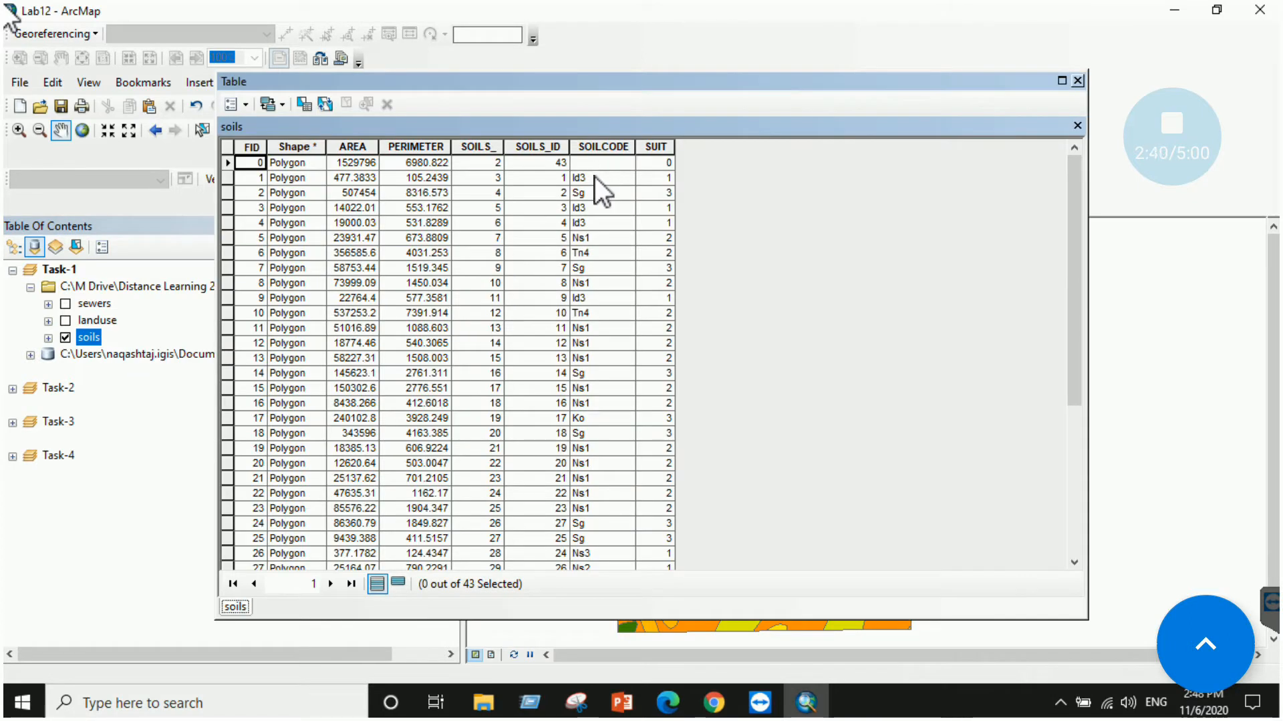
pyautogui.scroll(-2, 603, 299)
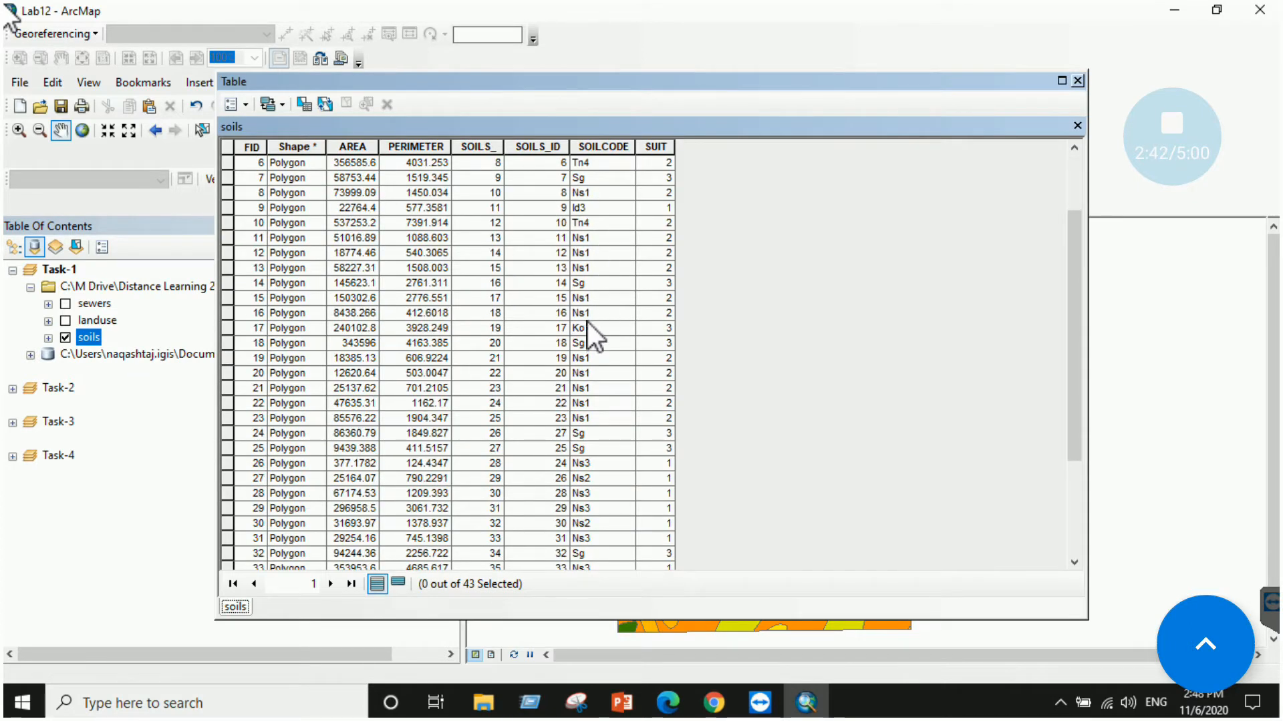
pyautogui.click(1077, 80)
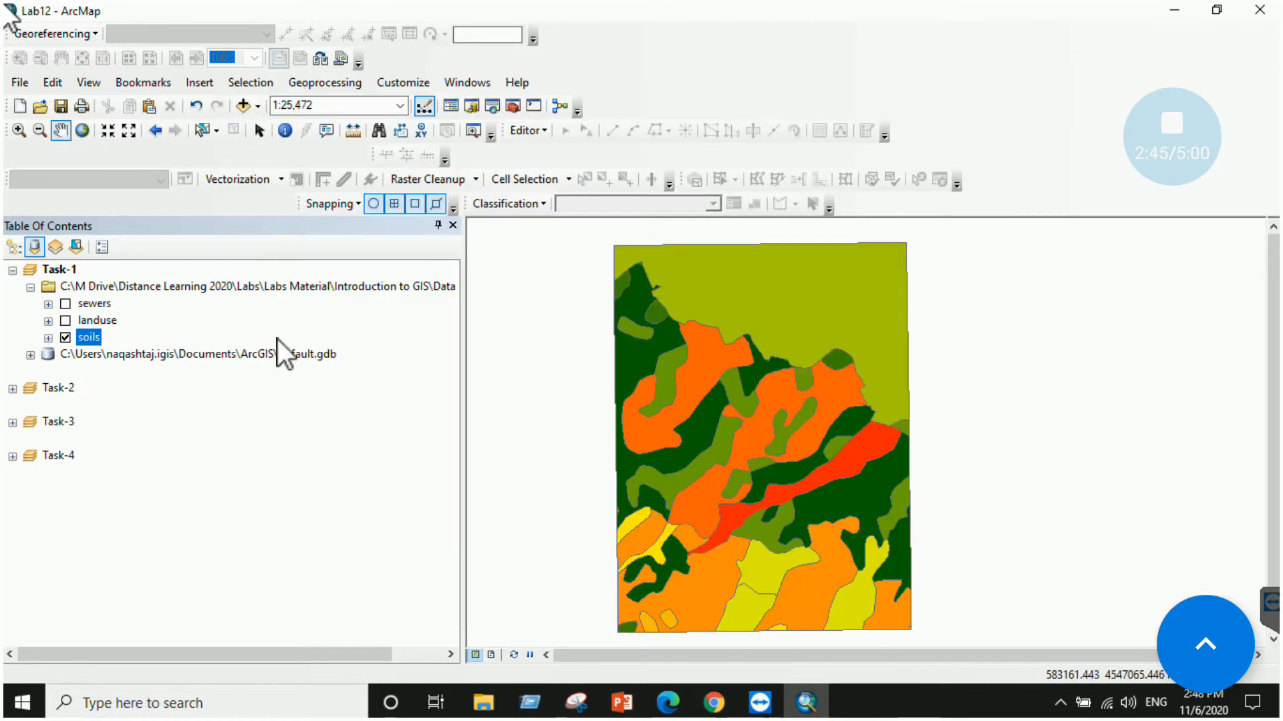
# Expand the legends of the sewers, landuse and soils layers and make all three layers visible.
pyautogui.click(48, 304)
pyautogui.click(49, 337)
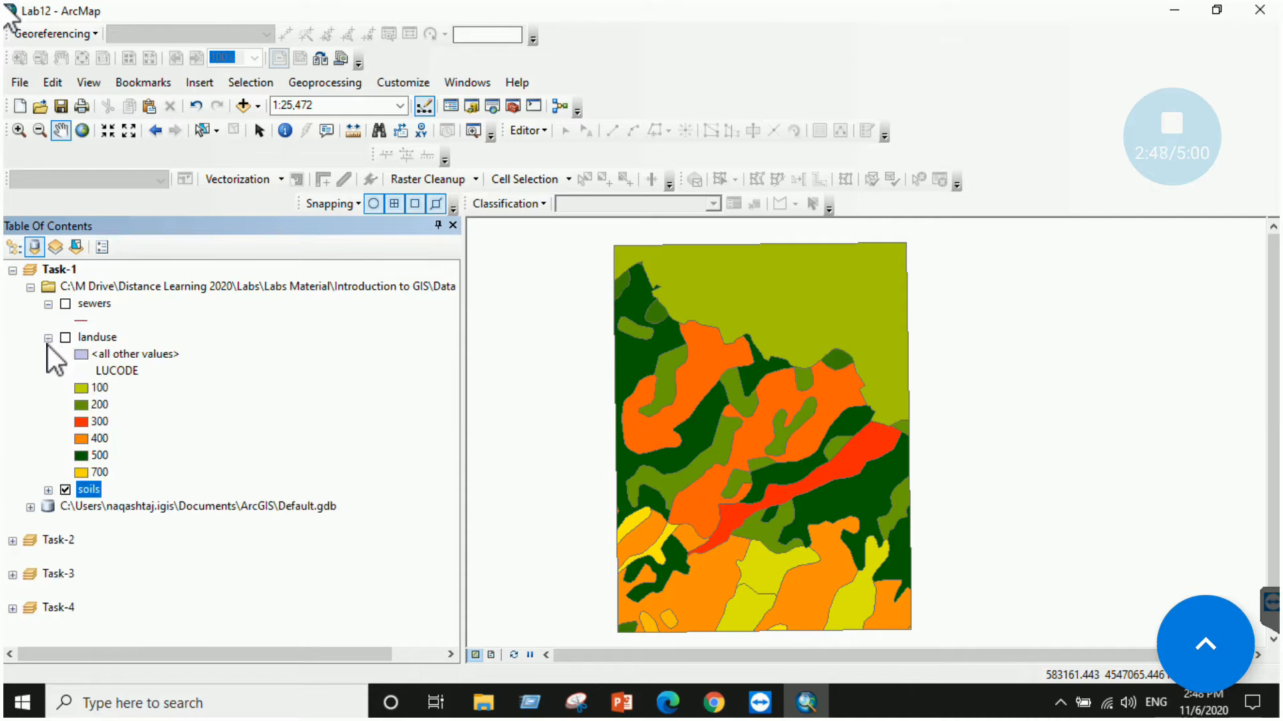
pyautogui.click(47, 490)
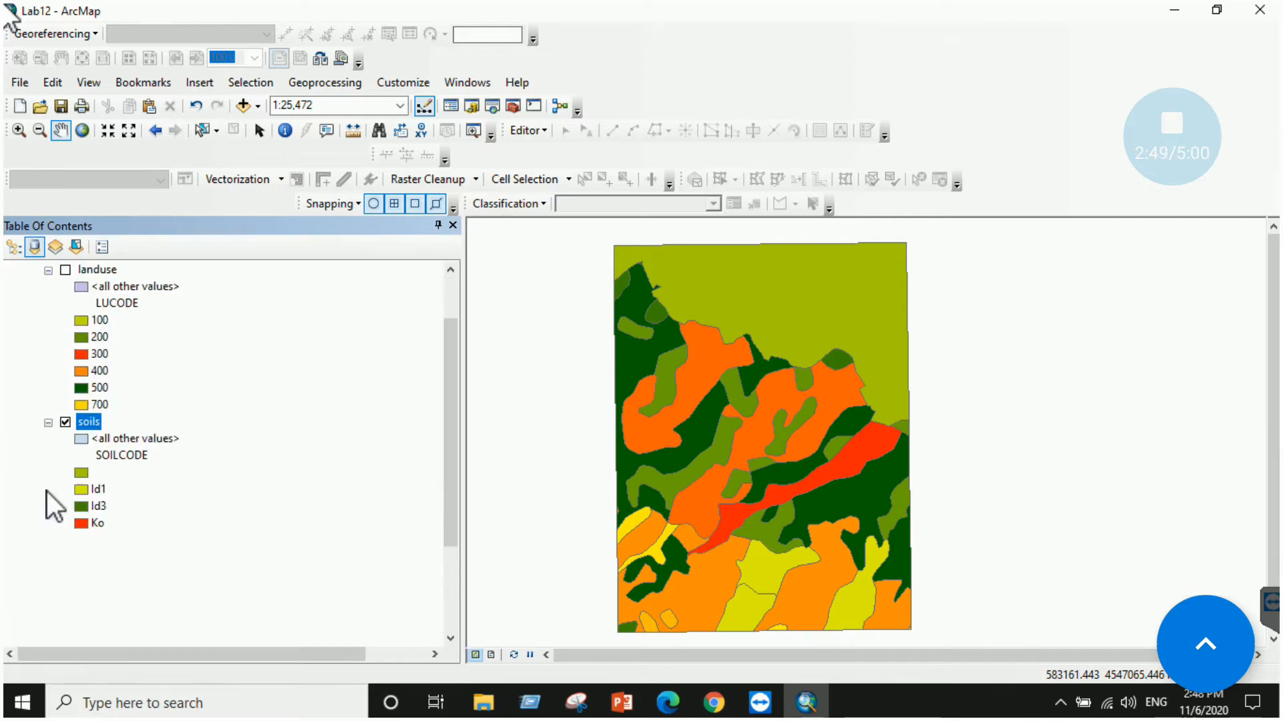
pyautogui.click(66, 422)
pyautogui.click(66, 422)
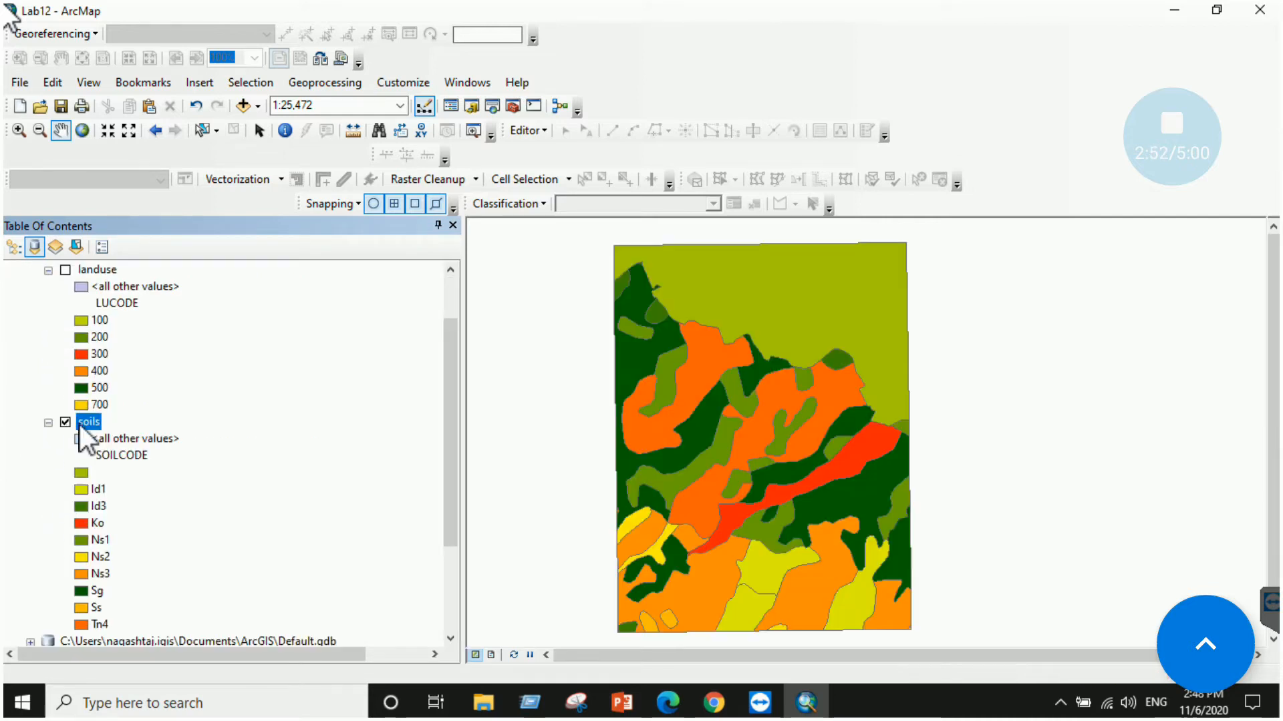
pyautogui.scroll(2, 79, 426)
pyautogui.click(65, 338)
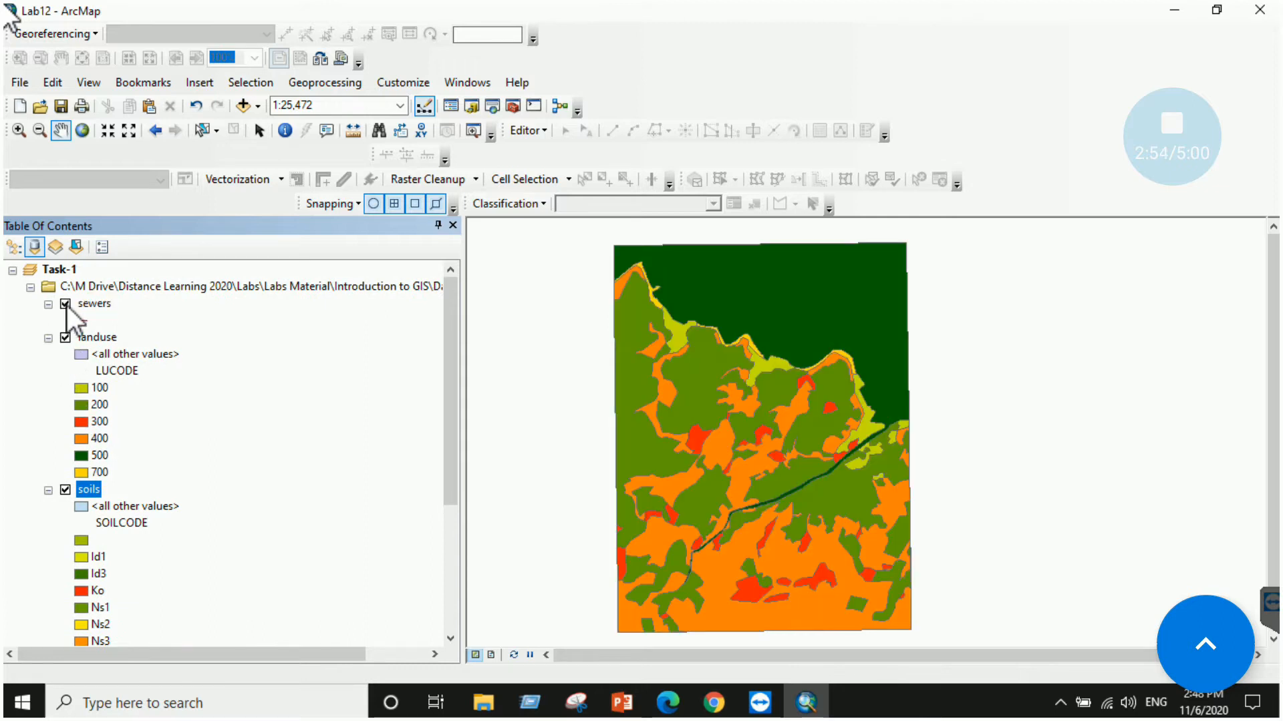
# Review the landuse layer's unique-value symbology on the LUCODE field, including its color ramp, and close the properties.
pyautogui.click(99, 338)
pyautogui.rightClick(100, 338)
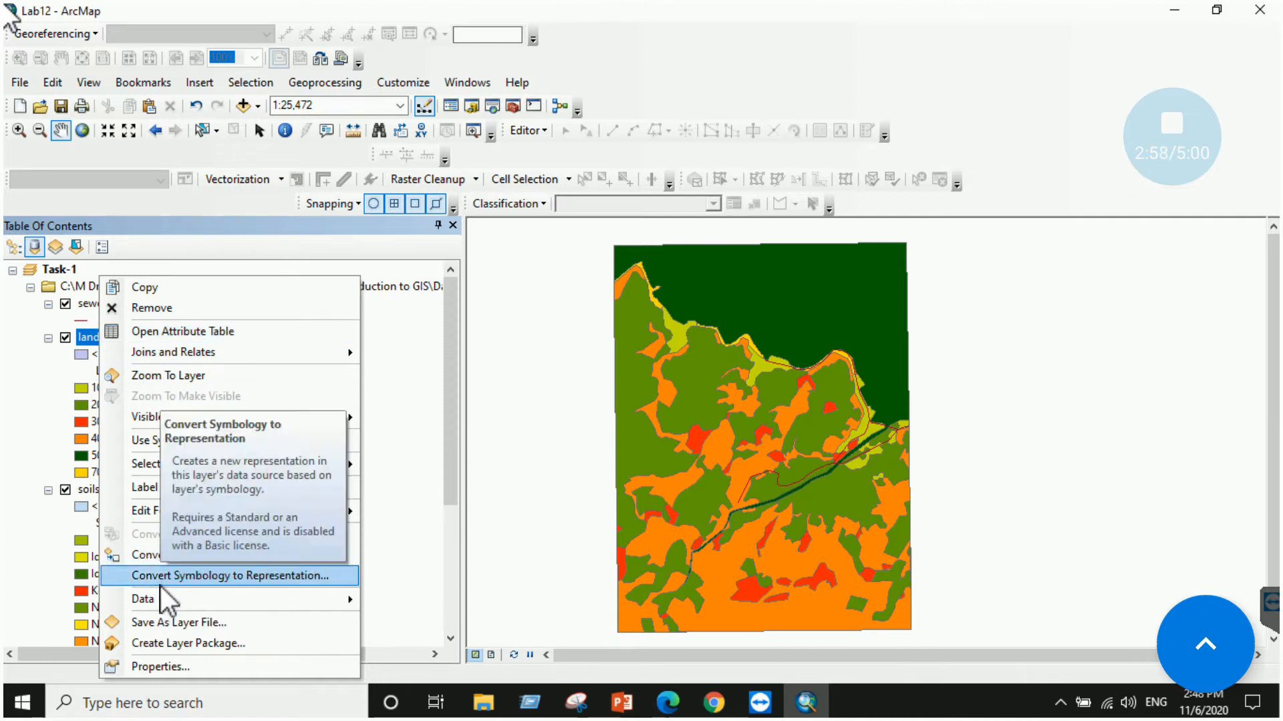
pyautogui.click(171, 666)
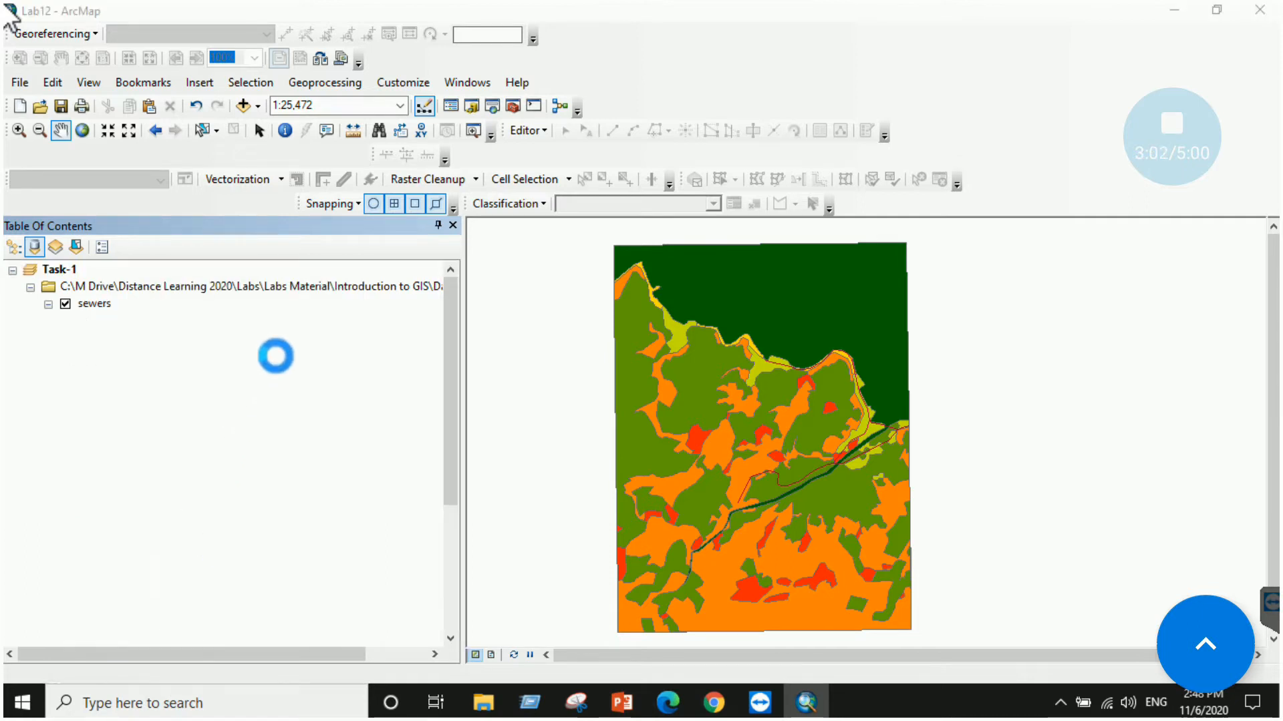
pyautogui.click(564, 123)
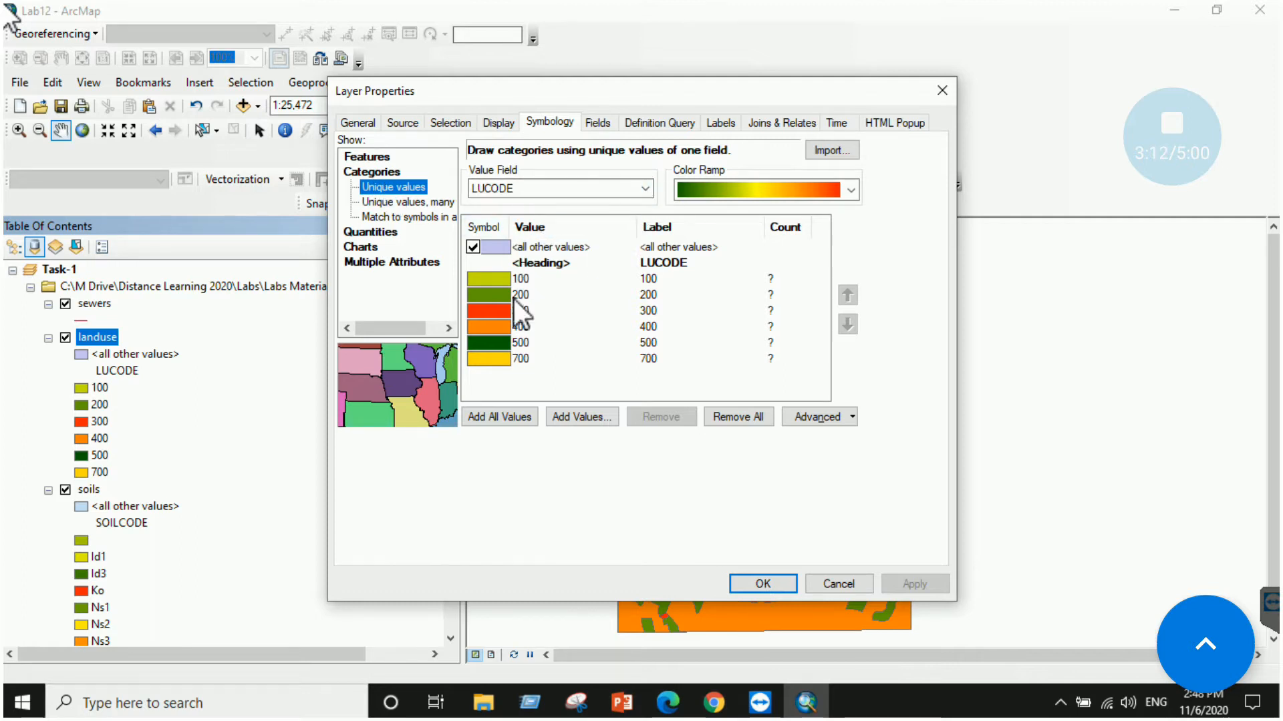
pyautogui.click(815, 189)
pyautogui.click(813, 187)
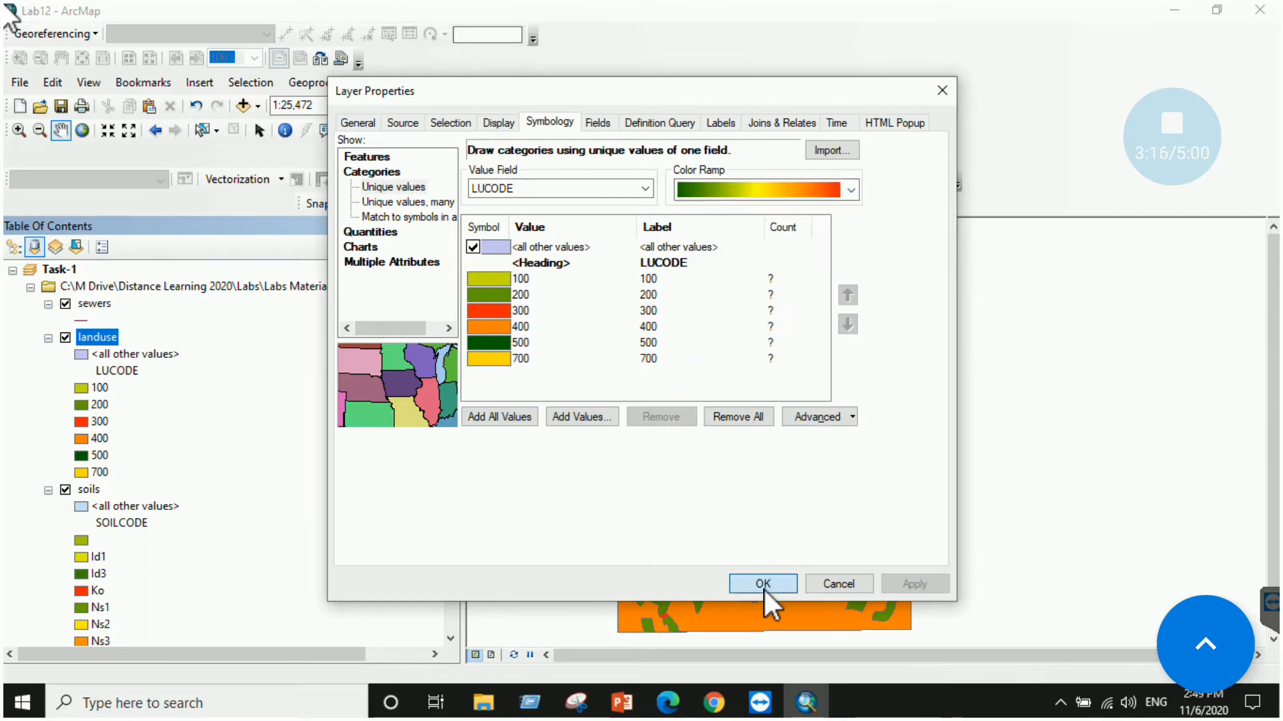
pyautogui.click(765, 584)
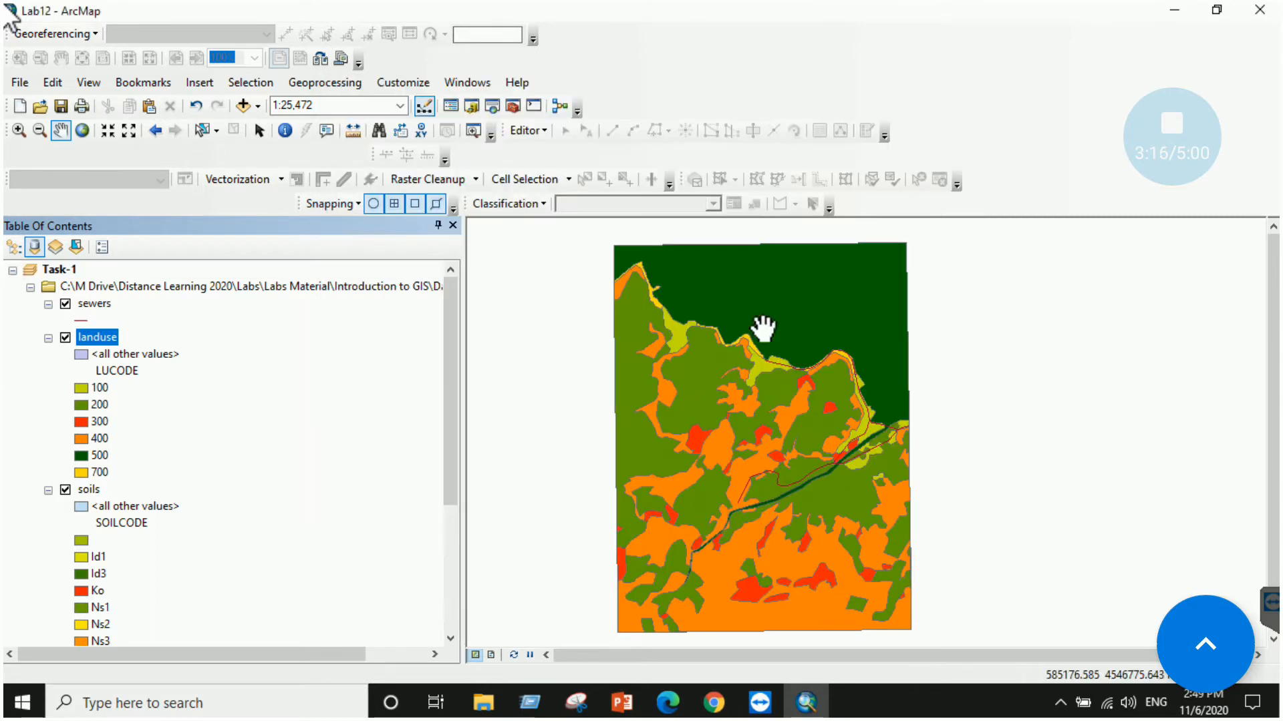
# Collapse the legends of the landuse, soils and sewers layers in Task-1.
pyautogui.click(48, 338)
pyautogui.click(49, 355)
pyautogui.click(49, 304)
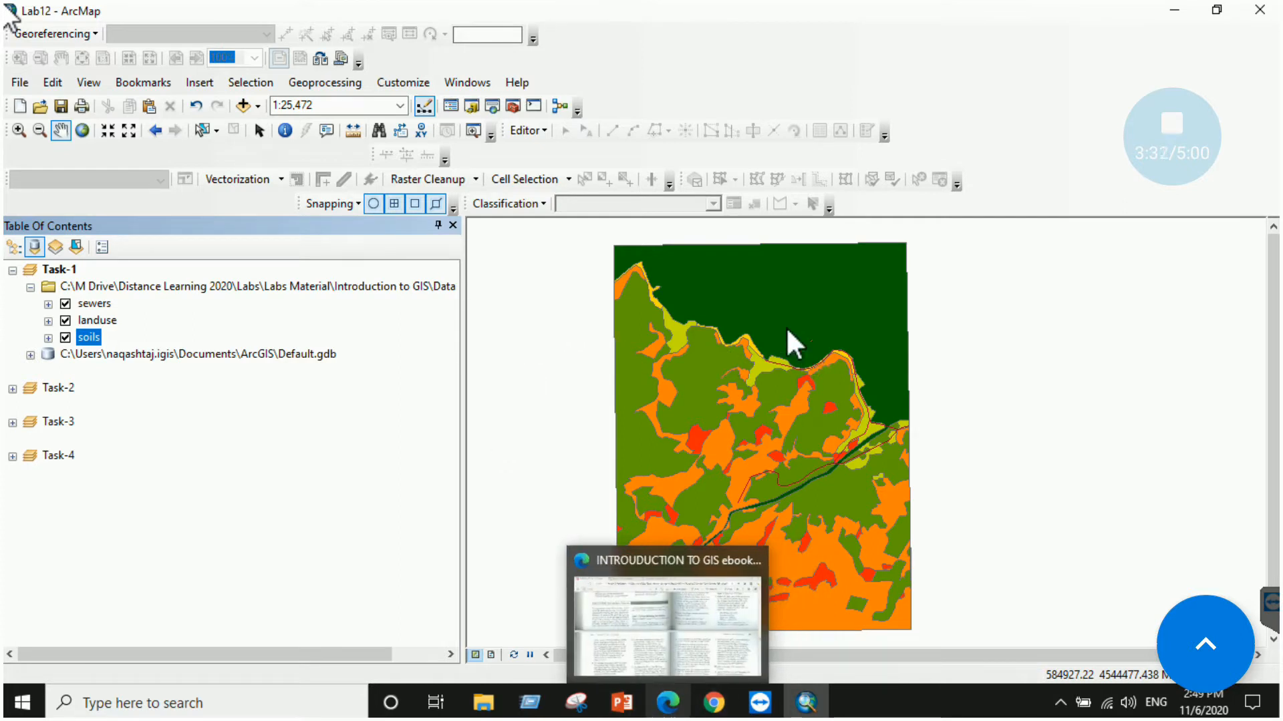
# Switch to the ebook in Edge and read Task 1's site selection criteria and the buffer and overlay instructions.
pyautogui.hotkey('alt', 'Tab')
pyautogui.scroll(-3, 763, 255)
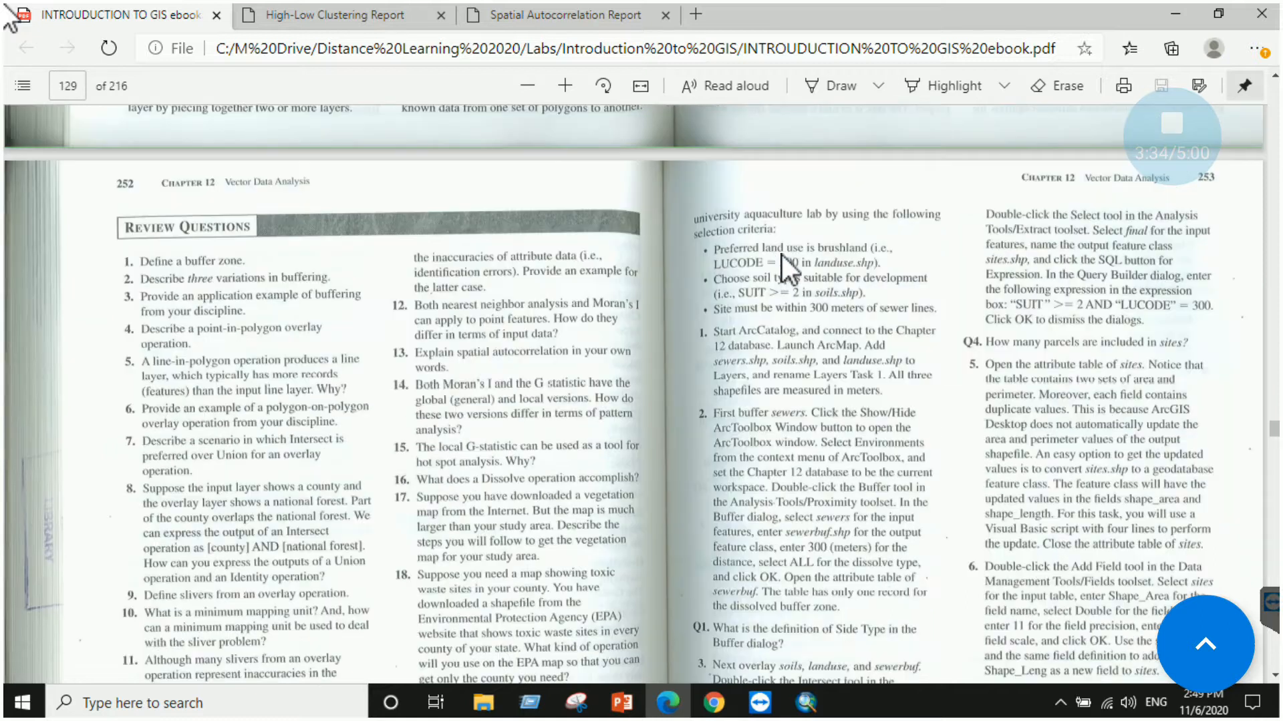
pyautogui.scroll(-2, 799, 253)
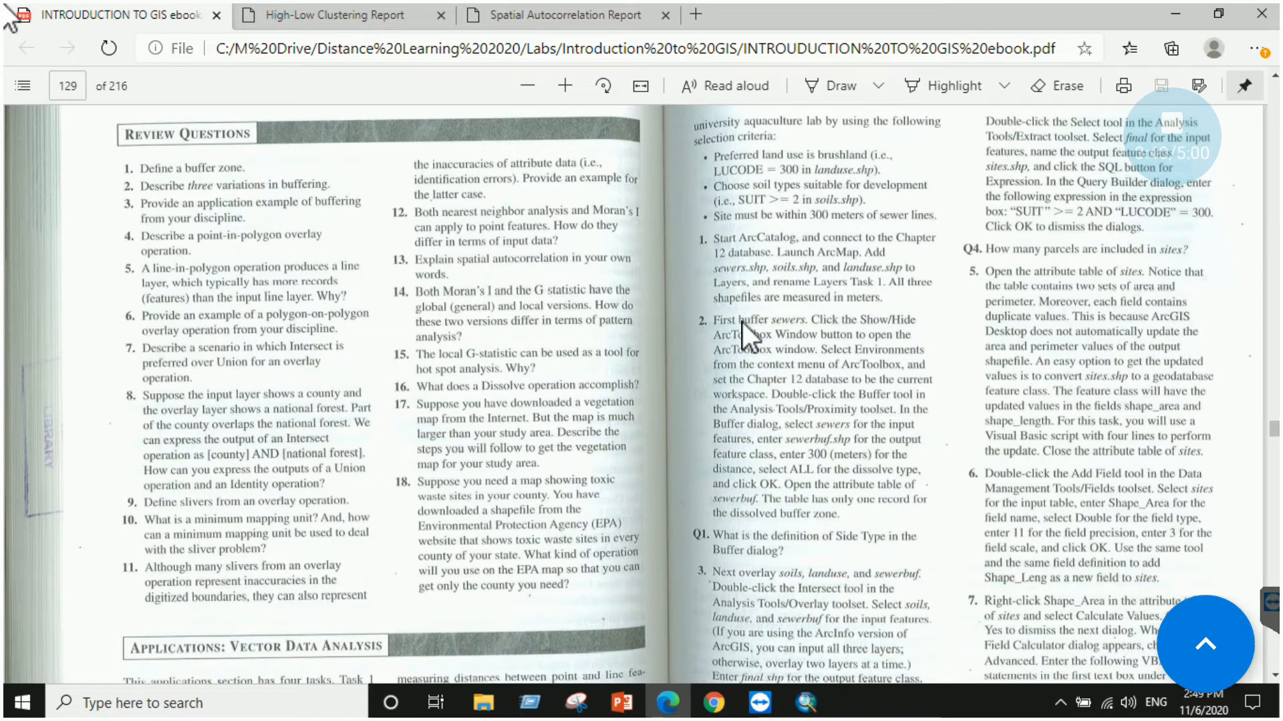
pyautogui.scroll(-4, 743, 322)
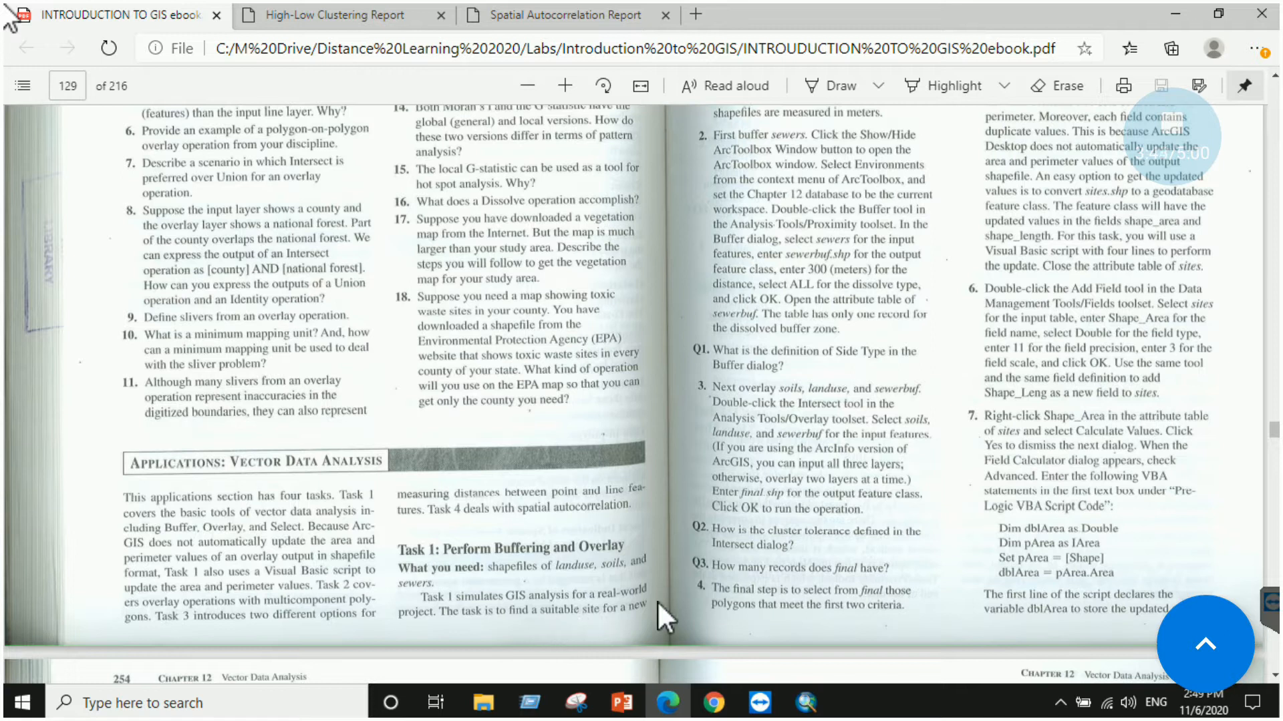
pyautogui.scroll(6, 755, 542)
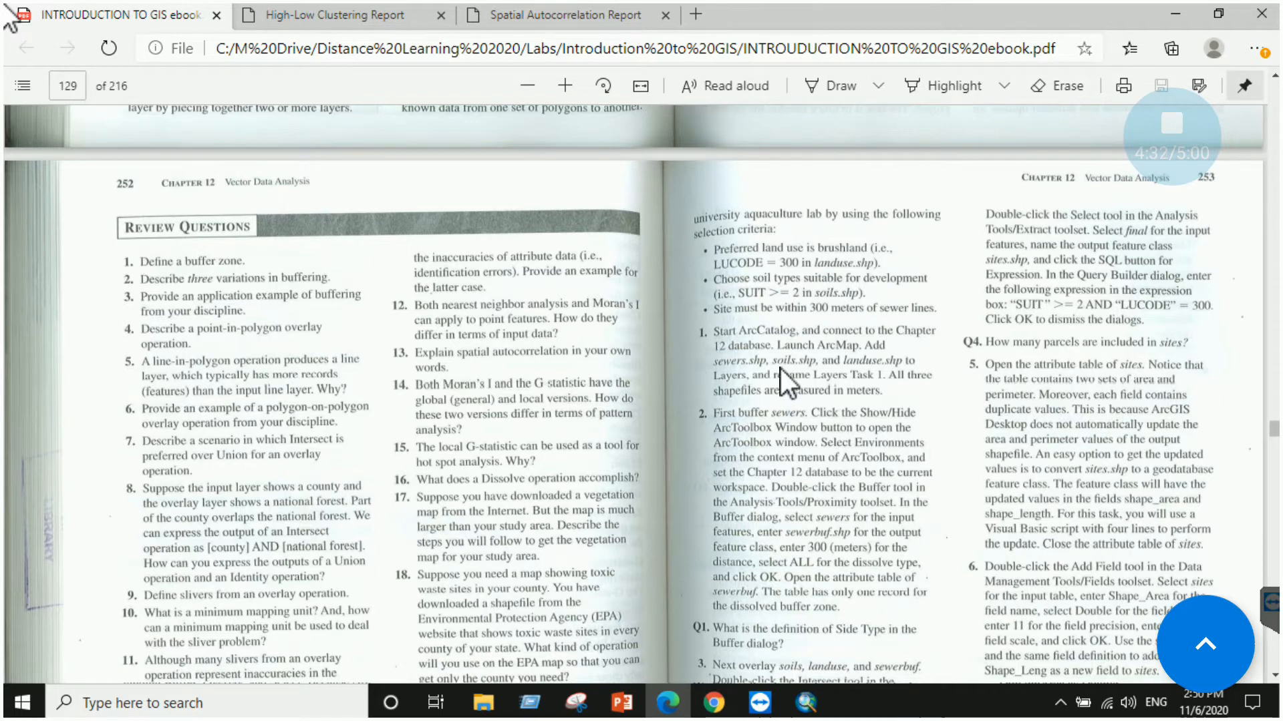
pyautogui.scroll(-2, 780, 367)
pyautogui.scroll(-2, 767, 335)
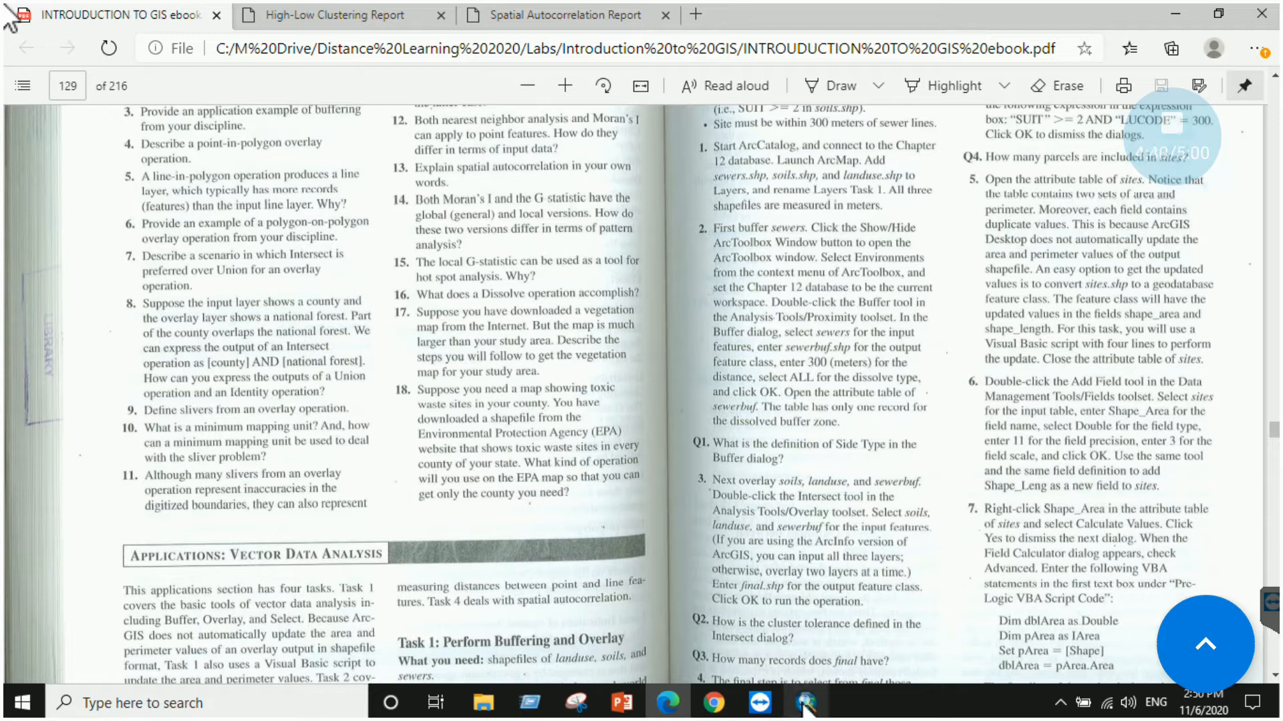
# Switch to ArcMap, search for the "buffer" tools and widen the search results for reading.
pyautogui.click(714, 510)
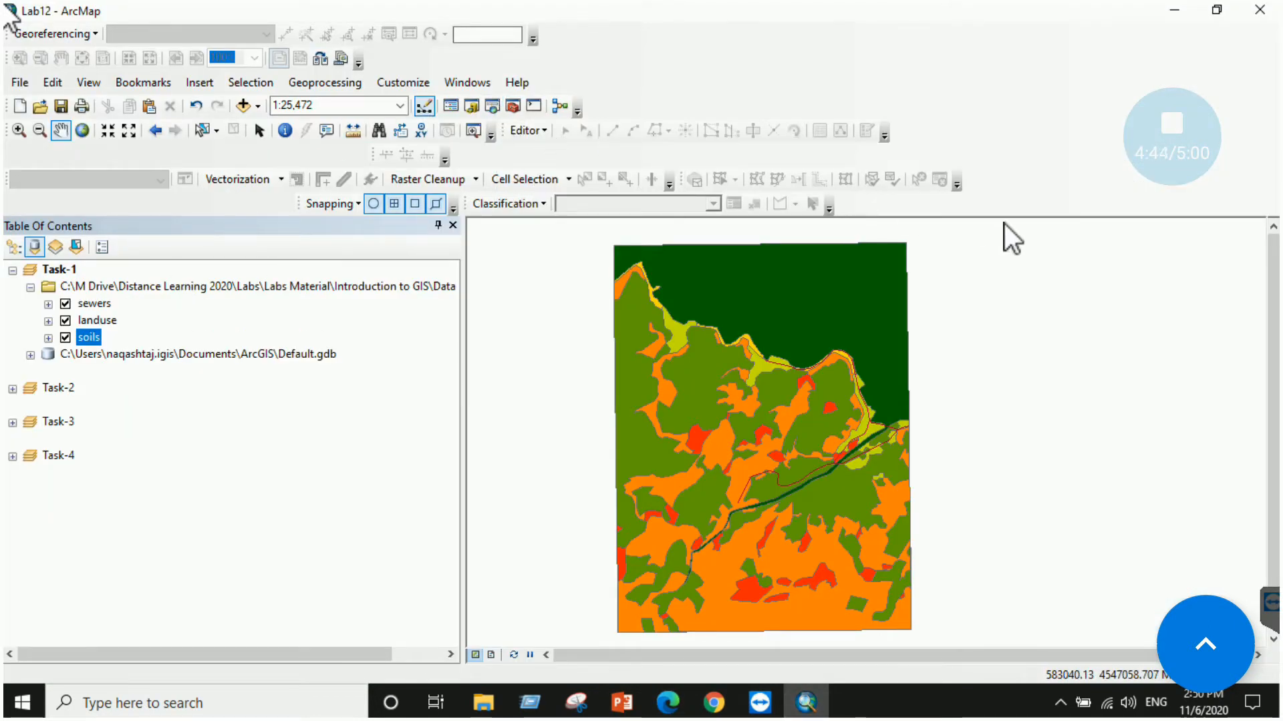
pyautogui.click(492, 106)
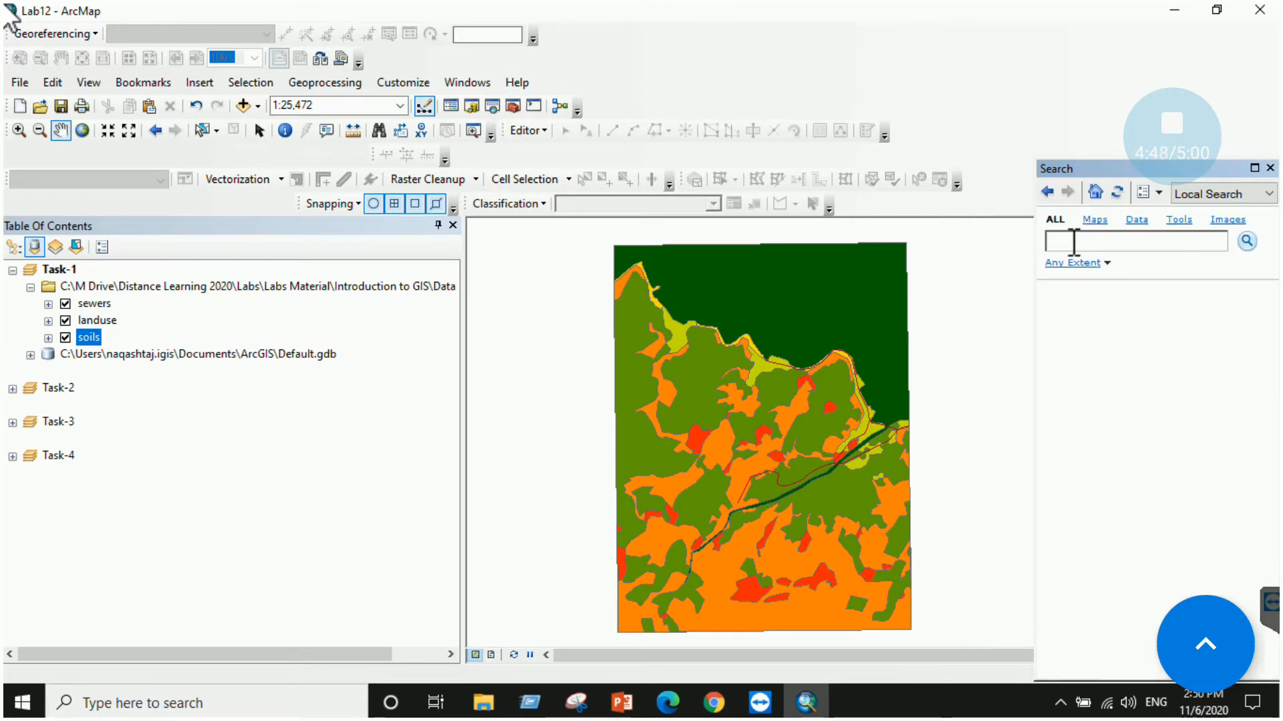
pyautogui.click(1073, 241)
pyautogui.write('buffer')
pyautogui.click(1246, 241)
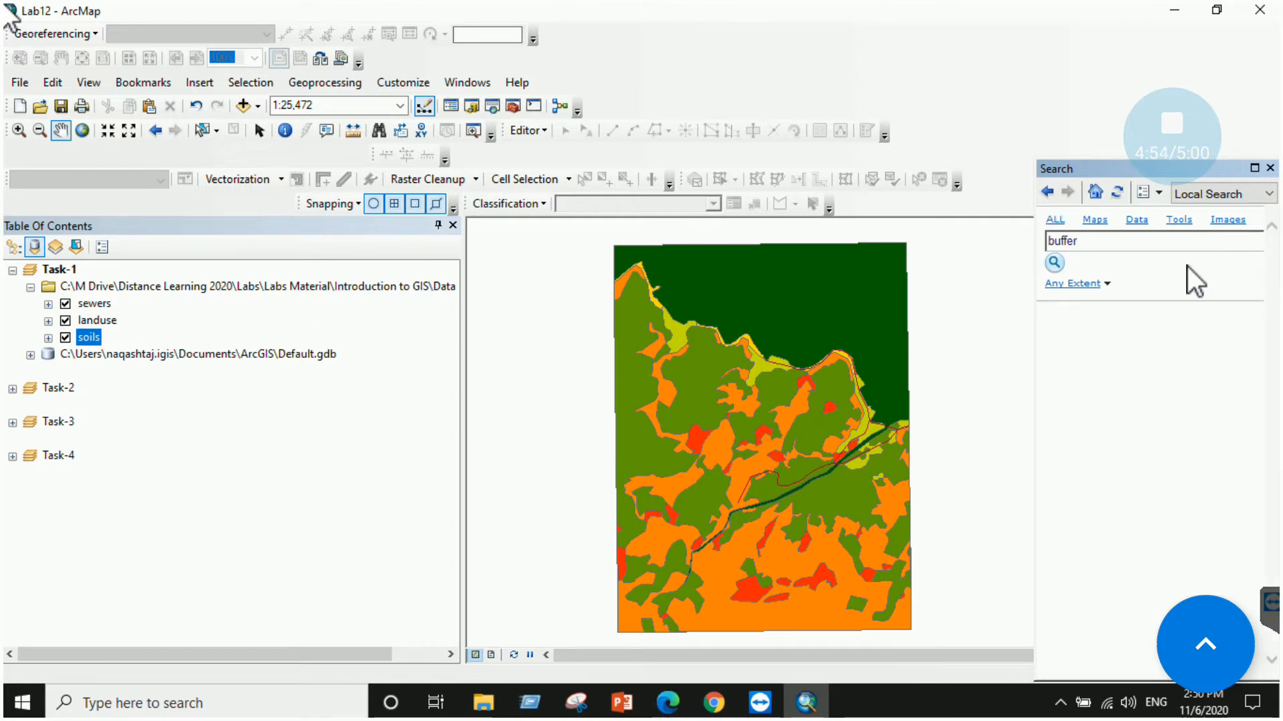
pyautogui.moveTo(1035, 426); pyautogui.dragTo(869, 426)
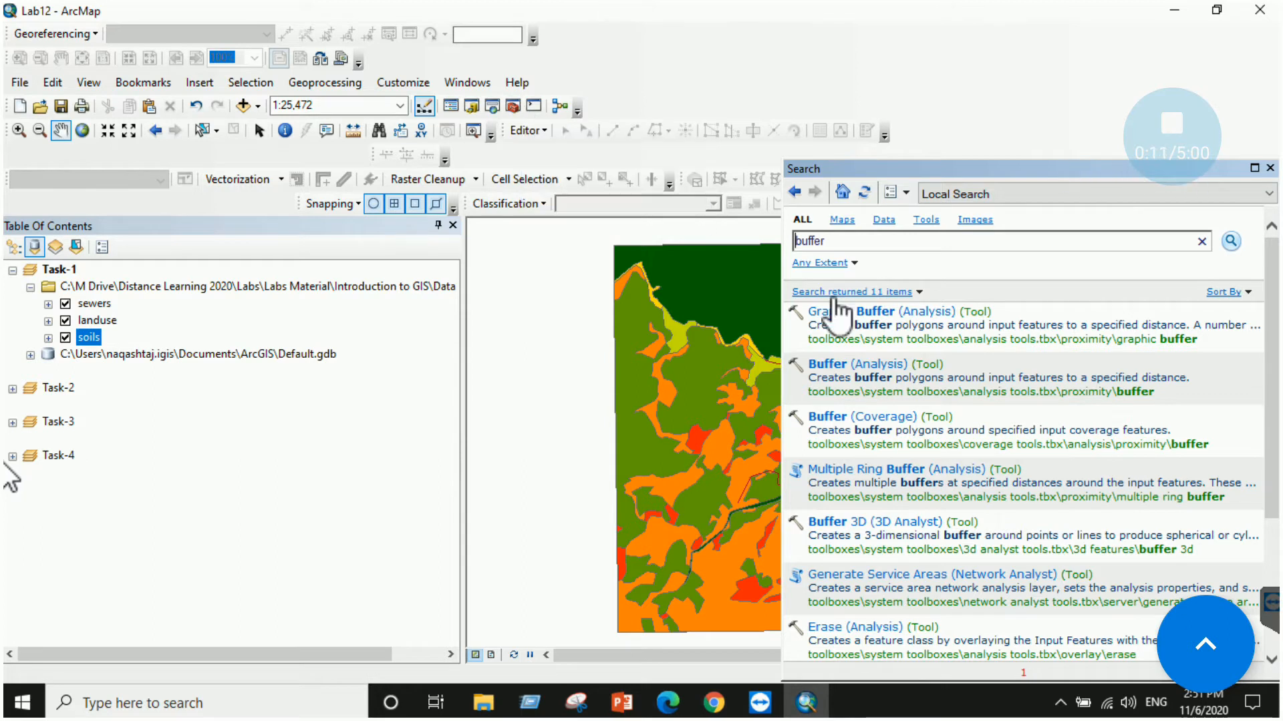
pyautogui.moveTo(782, 349); pyautogui.dragTo(1004, 332)
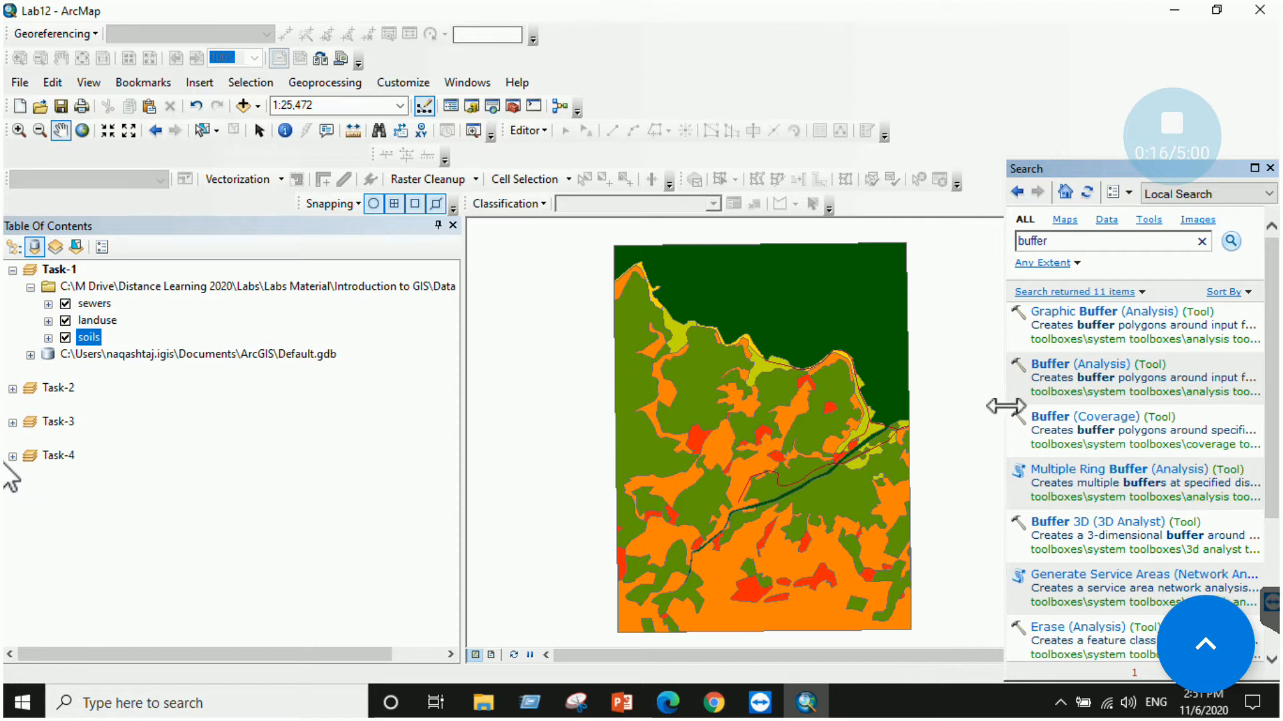
pyautogui.moveTo(1008, 406); pyautogui.dragTo(953, 407)
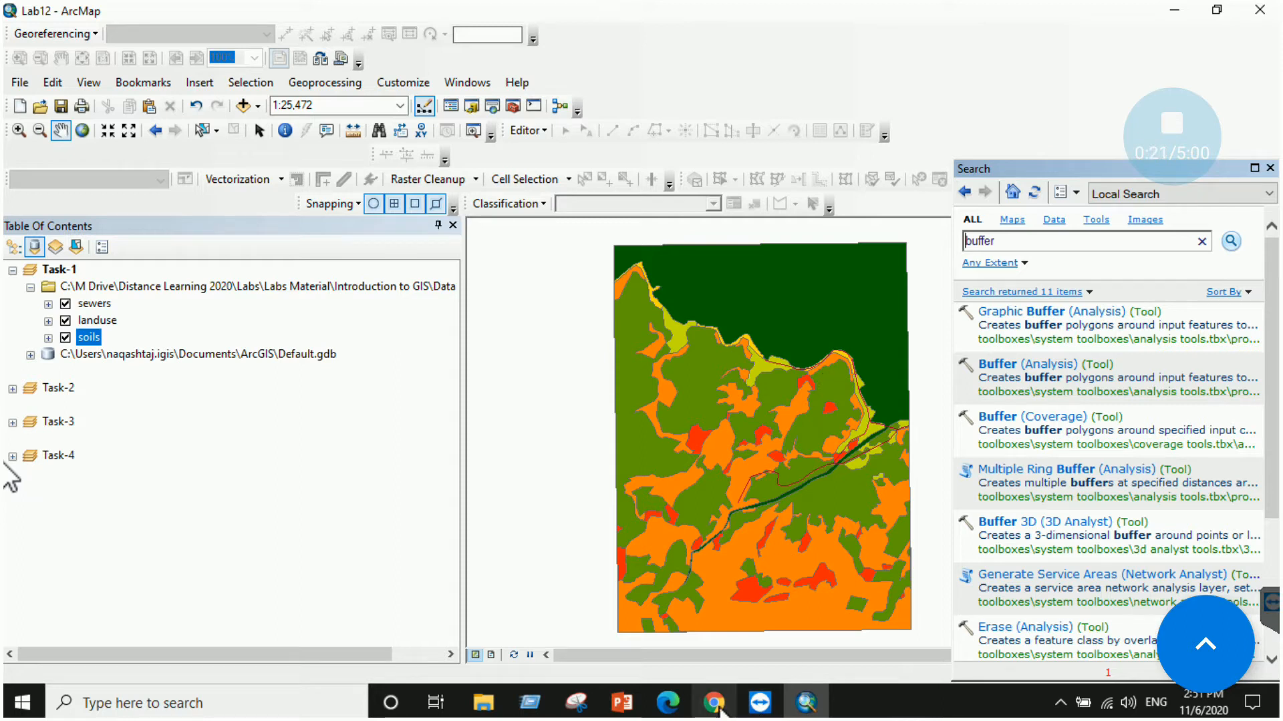
# Check the ebook's step 2 for which Buffer tool and toolset to use, and return to ArcMap.
pyautogui.moveTo(715, 708)
pyautogui.click(668, 703)
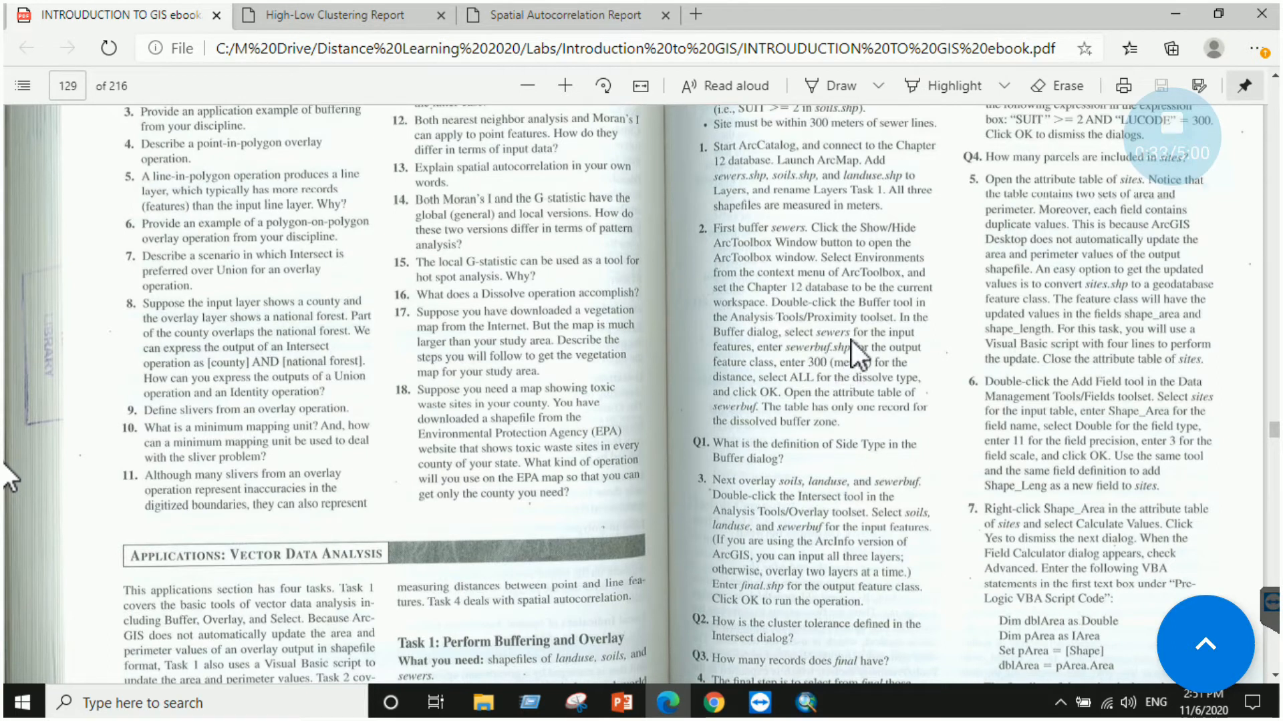
pyautogui.click(806, 703)
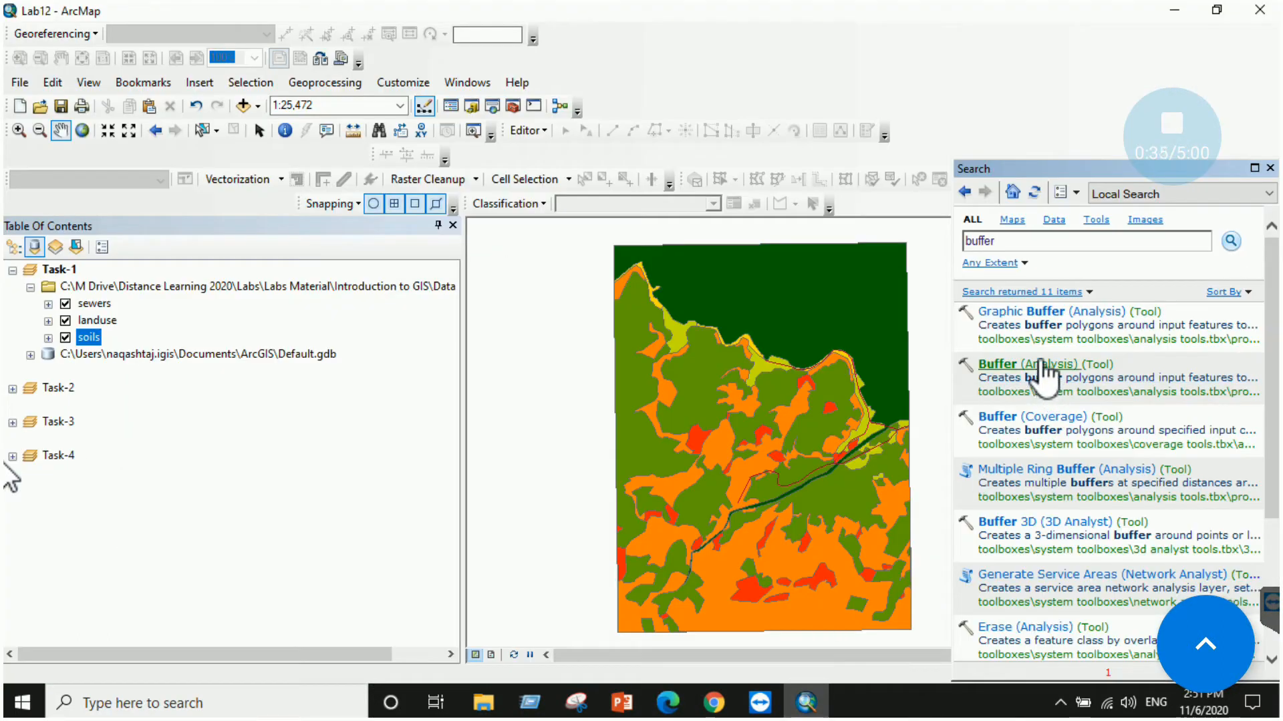
pyautogui.moveTo(668, 704); pyautogui.dragTo(806, 703)
pyautogui.click(807, 702)
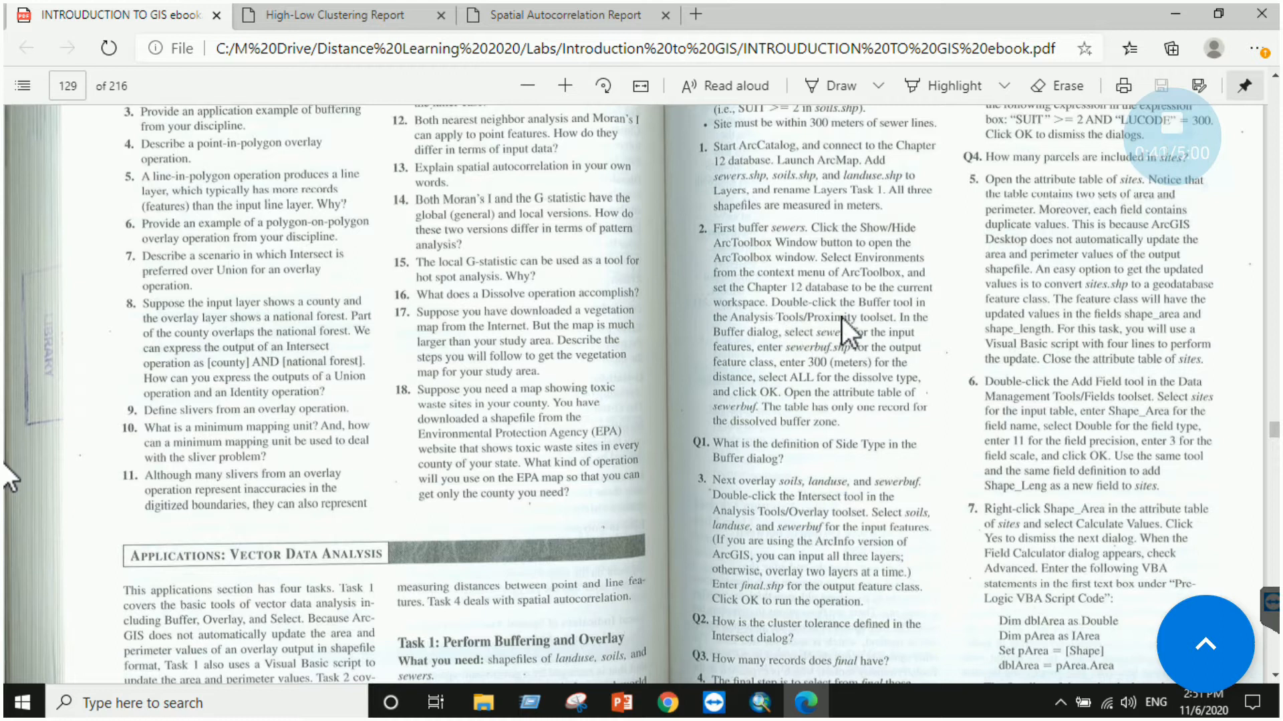
pyautogui.click(760, 702)
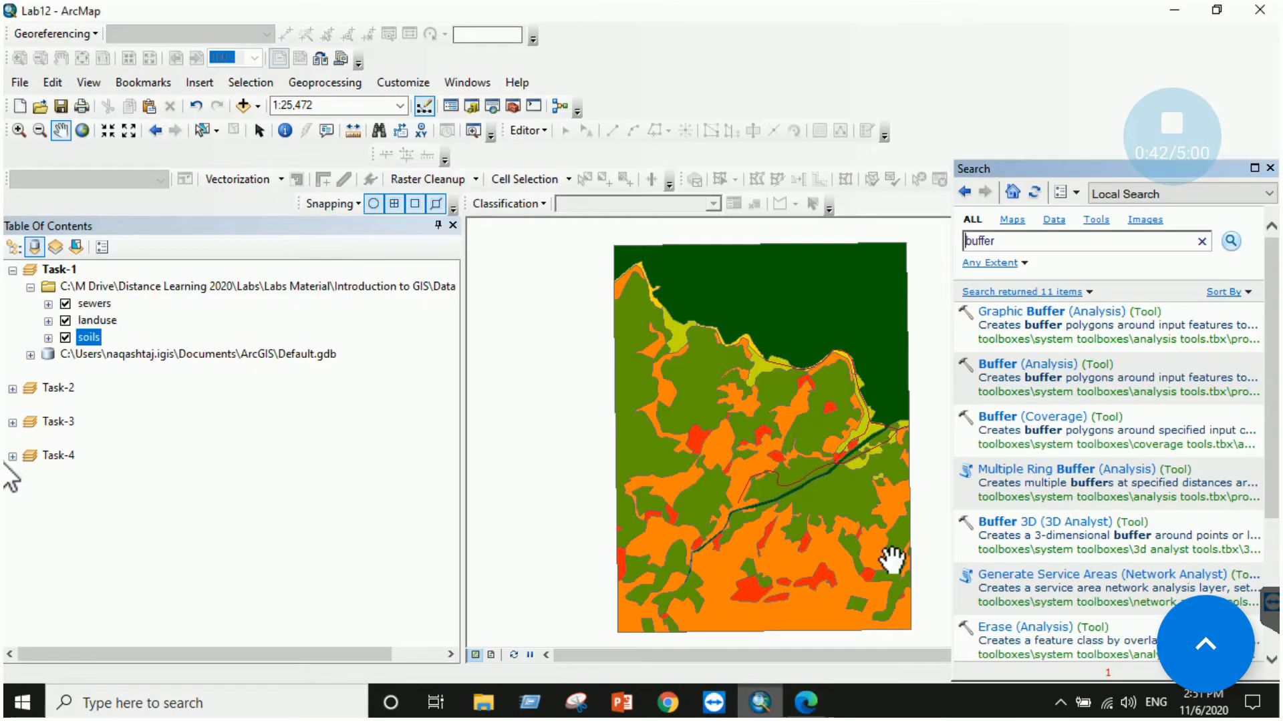
# Open the Buffer (Analysis) tool, dismiss the license notice and review the dissolve type illustrations in its help.
pyautogui.click(1037, 364)
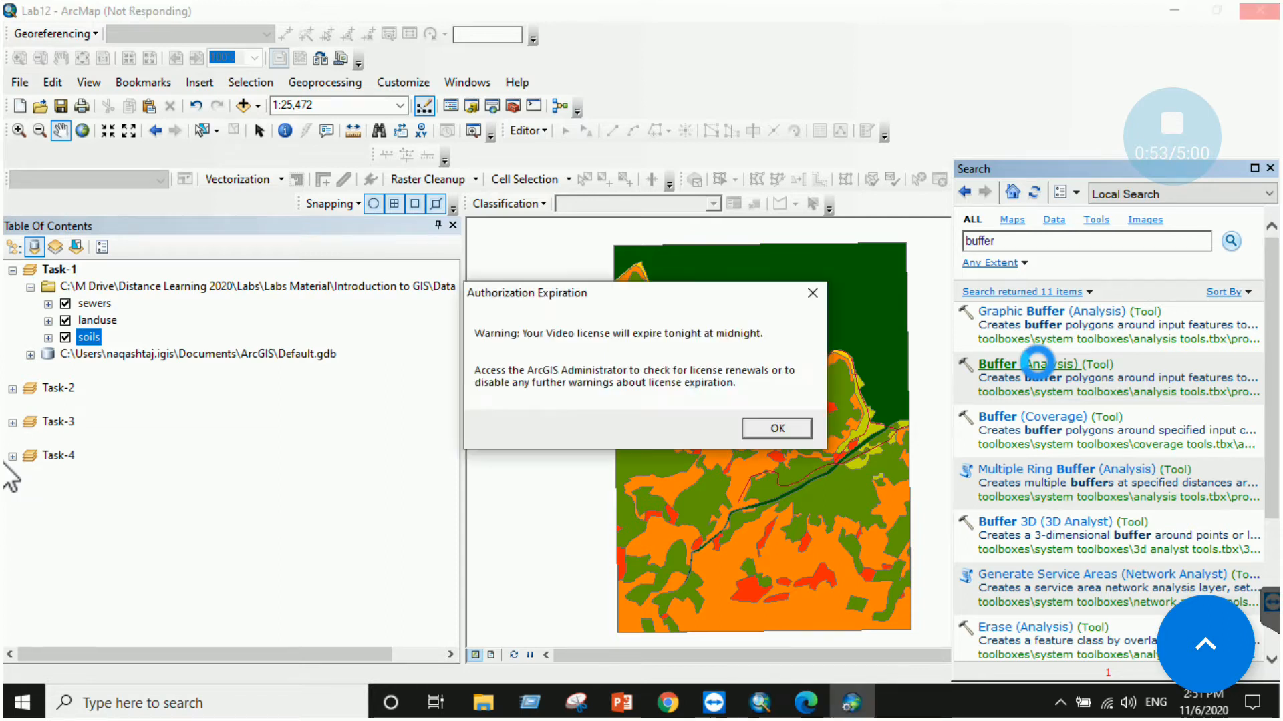
pyautogui.click(791, 425)
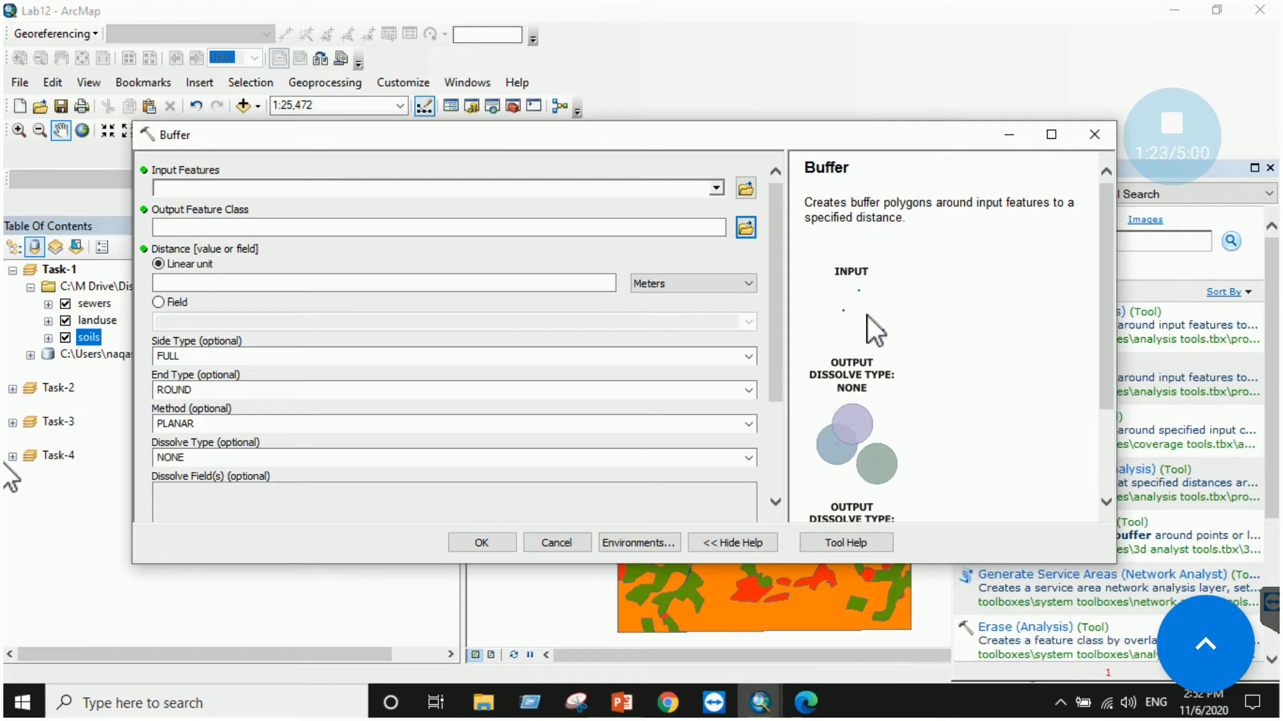
pyautogui.scroll(-2, 867, 318)
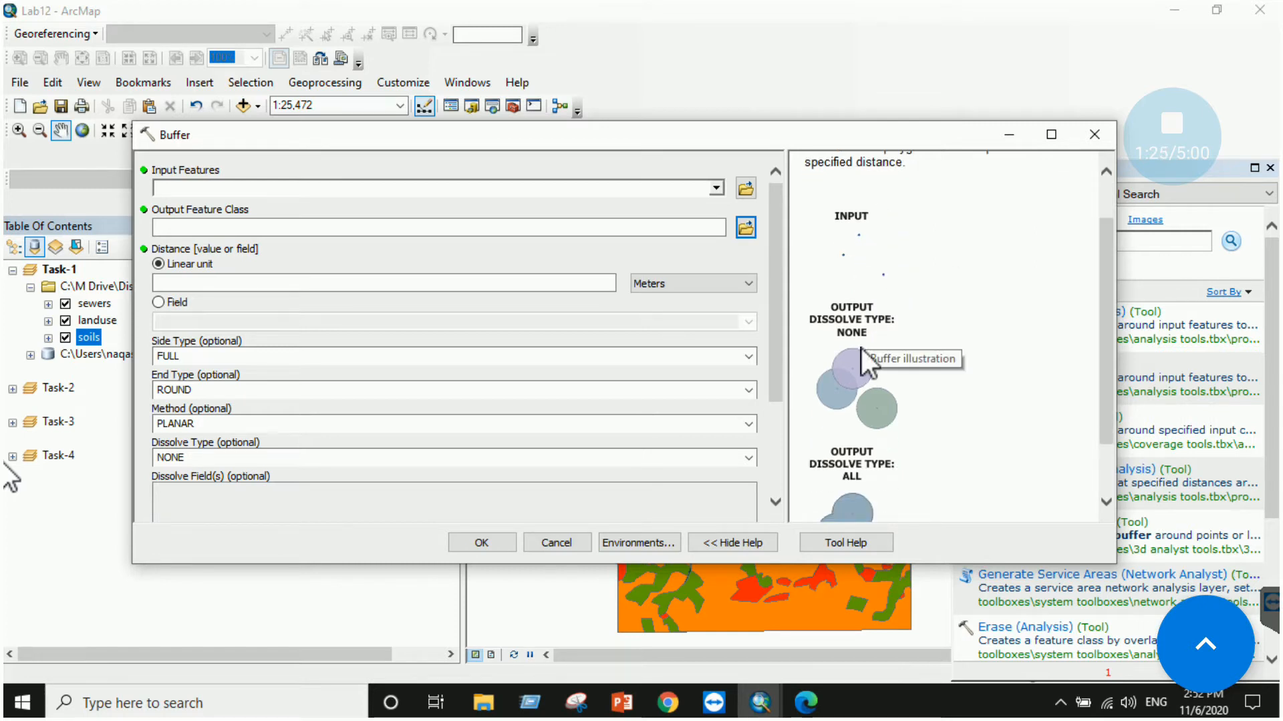
pyautogui.scroll(-2, 860, 349)
pyautogui.scroll(4, 868, 368)
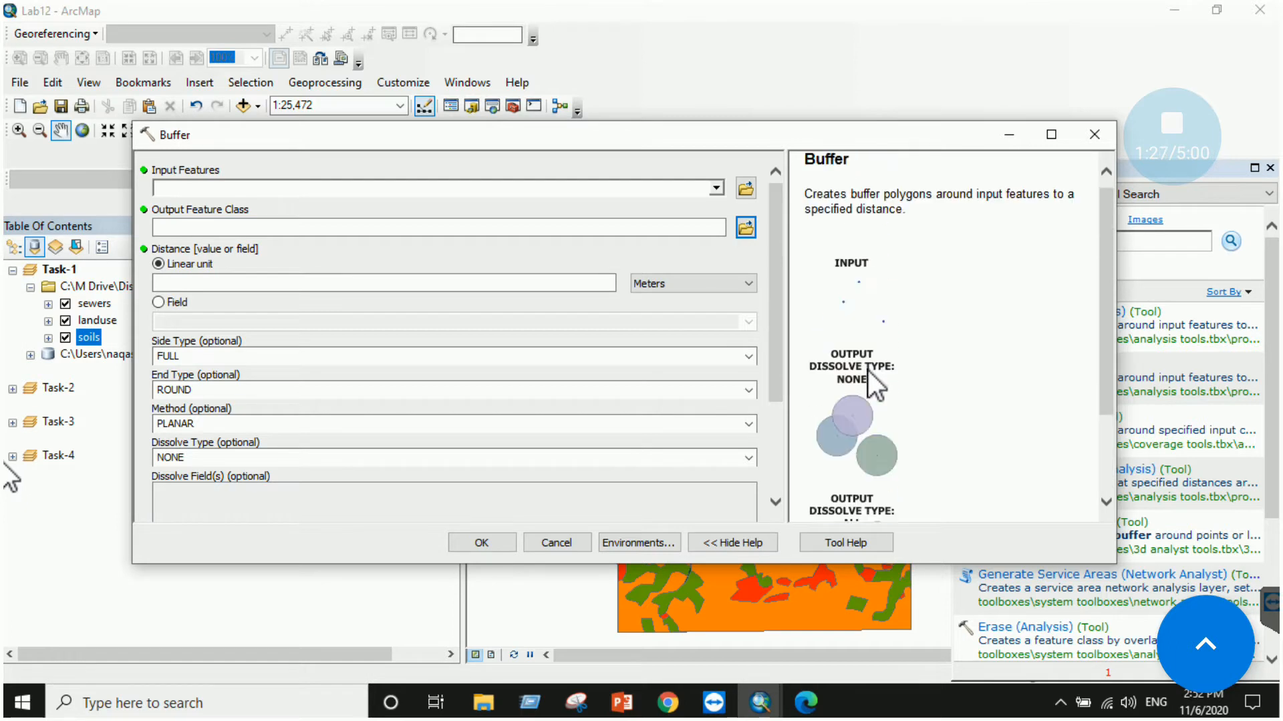
# Choose sewers as the Buffer input features and enter a linear distance of 300 meters.
pyautogui.moveTo(615, 142); pyautogui.dragTo(739, 154)
pyautogui.click(824, 197)
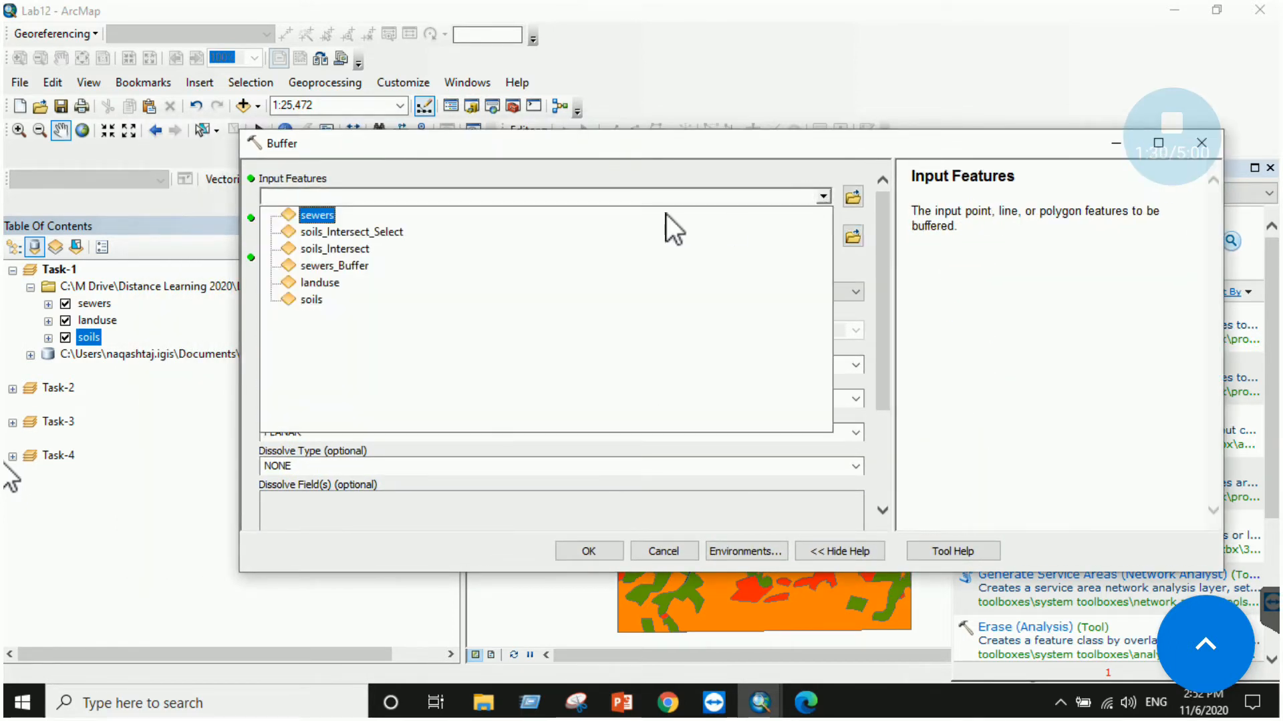
pyautogui.click(319, 215)
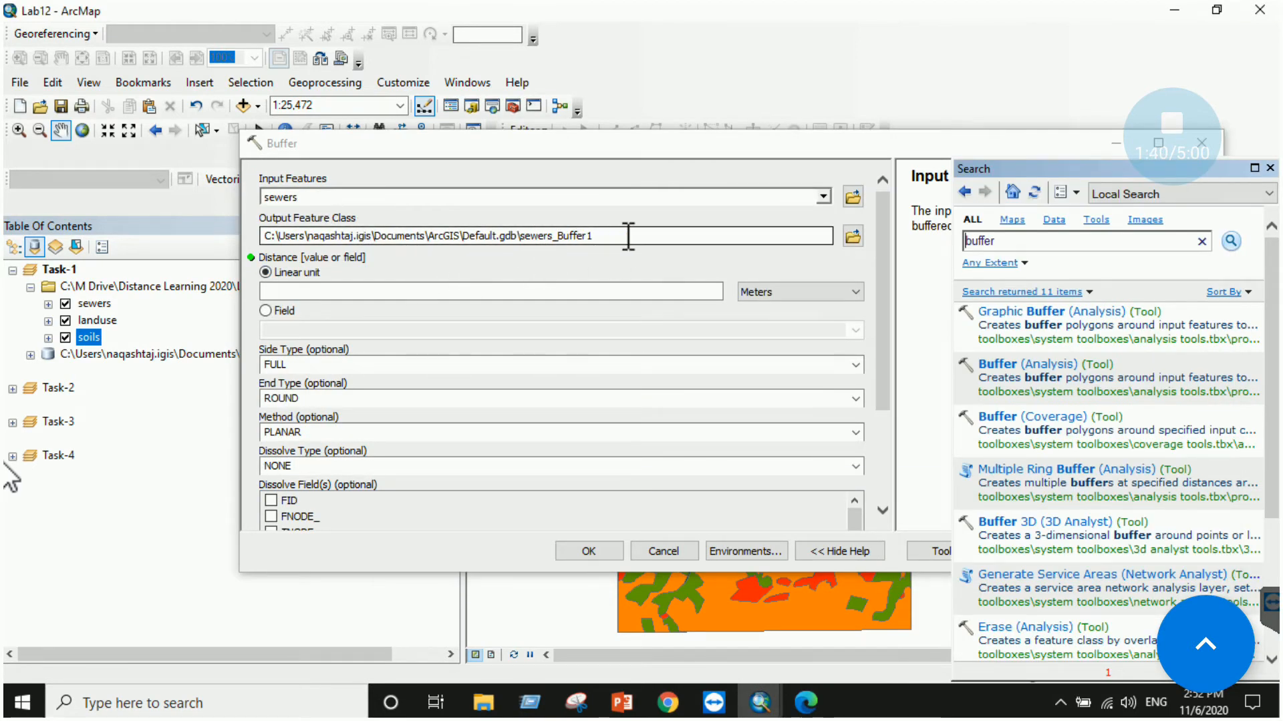
pyautogui.click(626, 287)
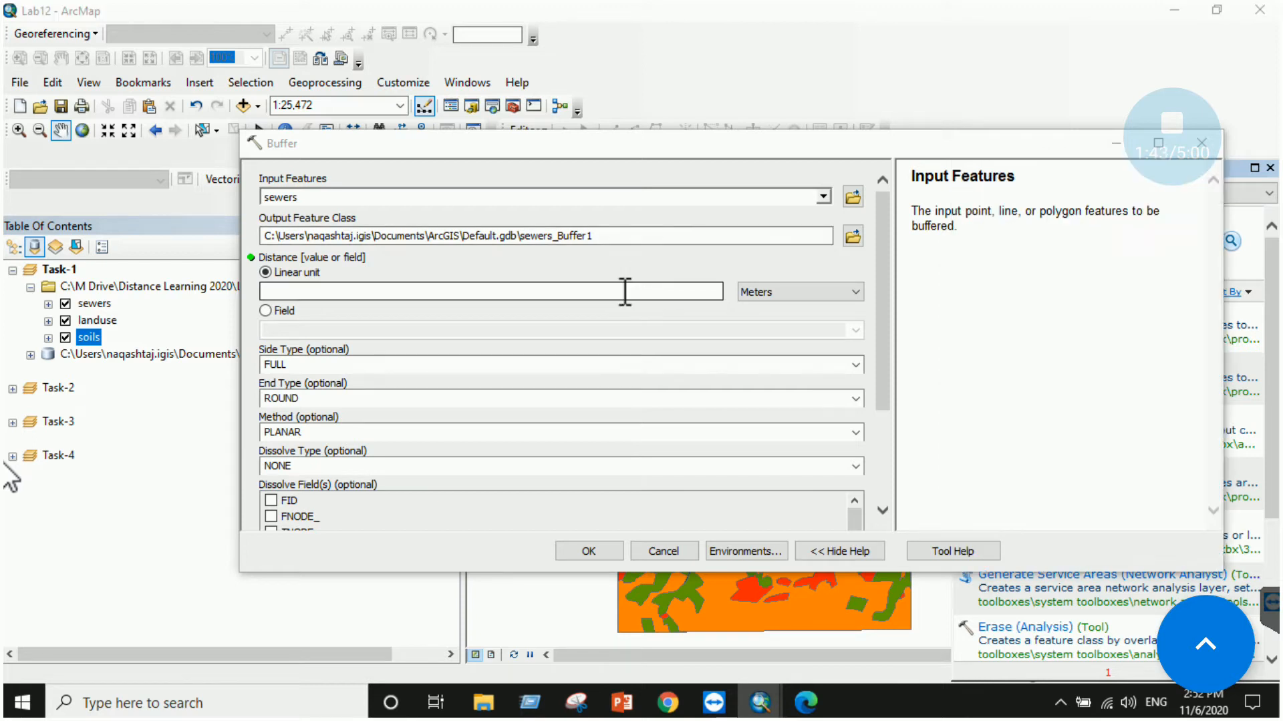
pyautogui.write('300')
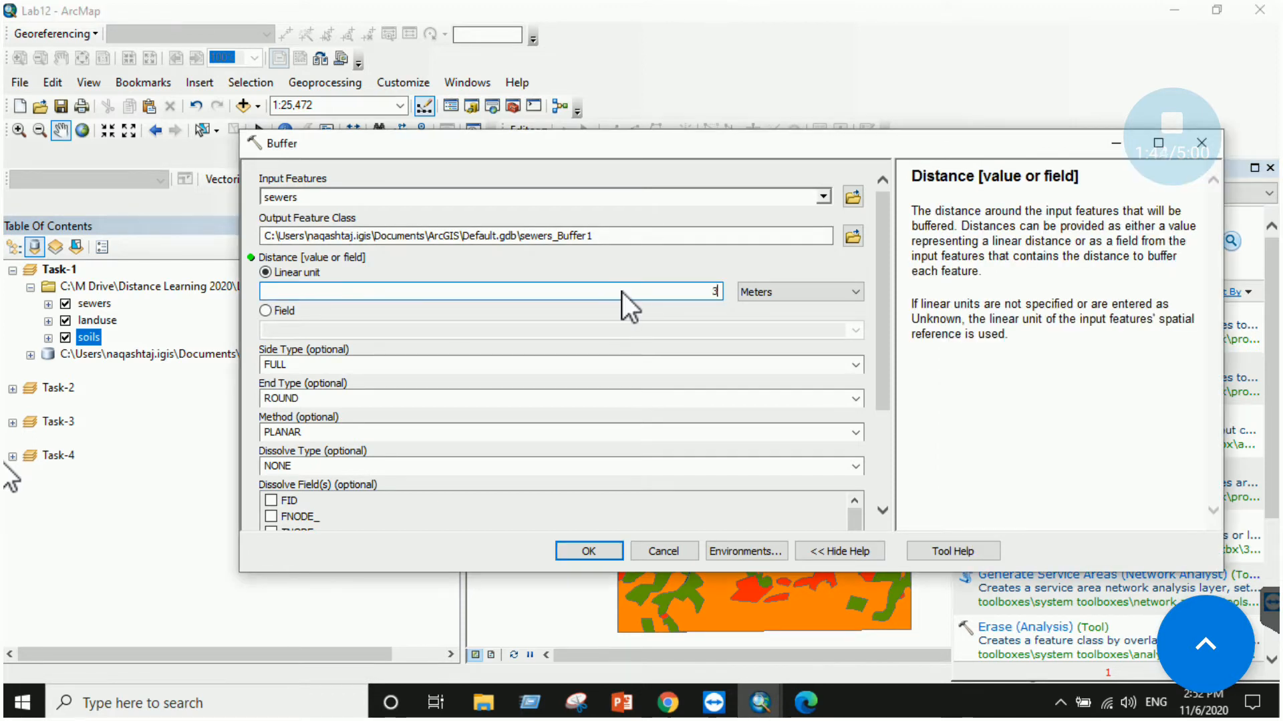
# Check the ebook's dissolve instruction, review the Buffer tool's side, end, method and dissolve type options, and cancel the tool.
pyautogui.click(804, 703)
pyautogui.moveTo(763, 709)
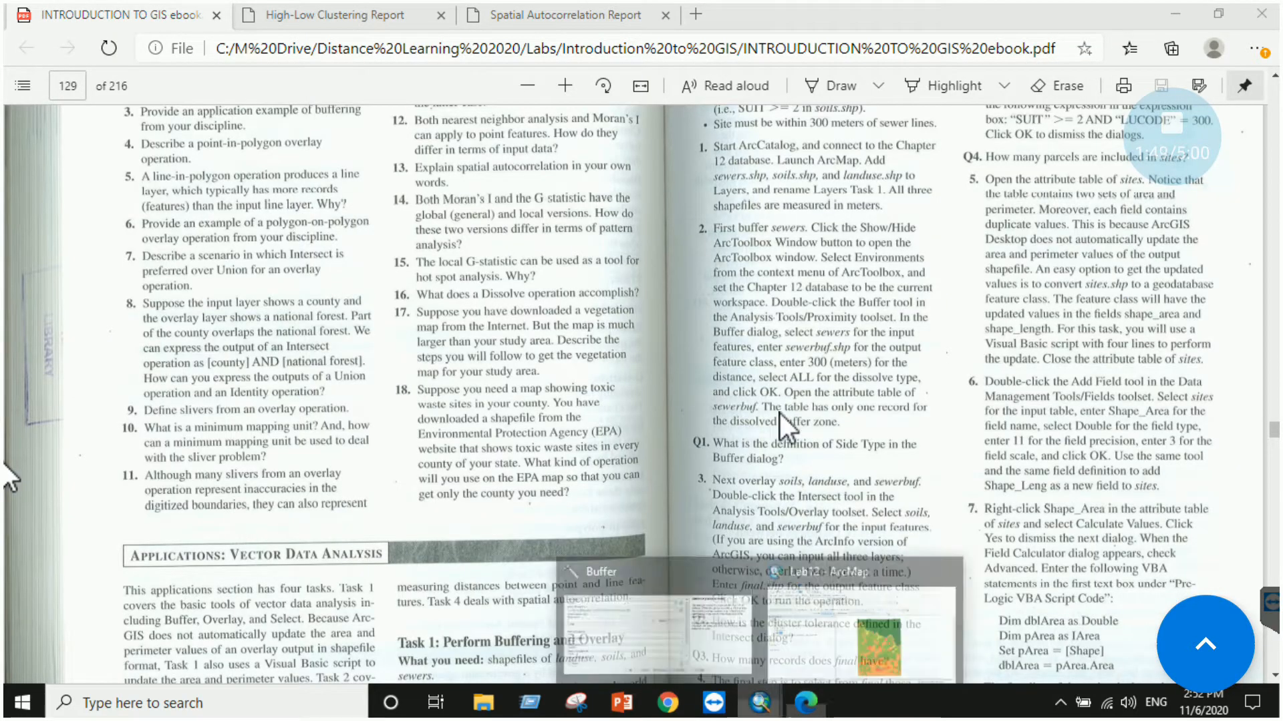
pyautogui.click(850, 595)
pyautogui.moveTo(884, 326); pyautogui.dragTo(883, 431)
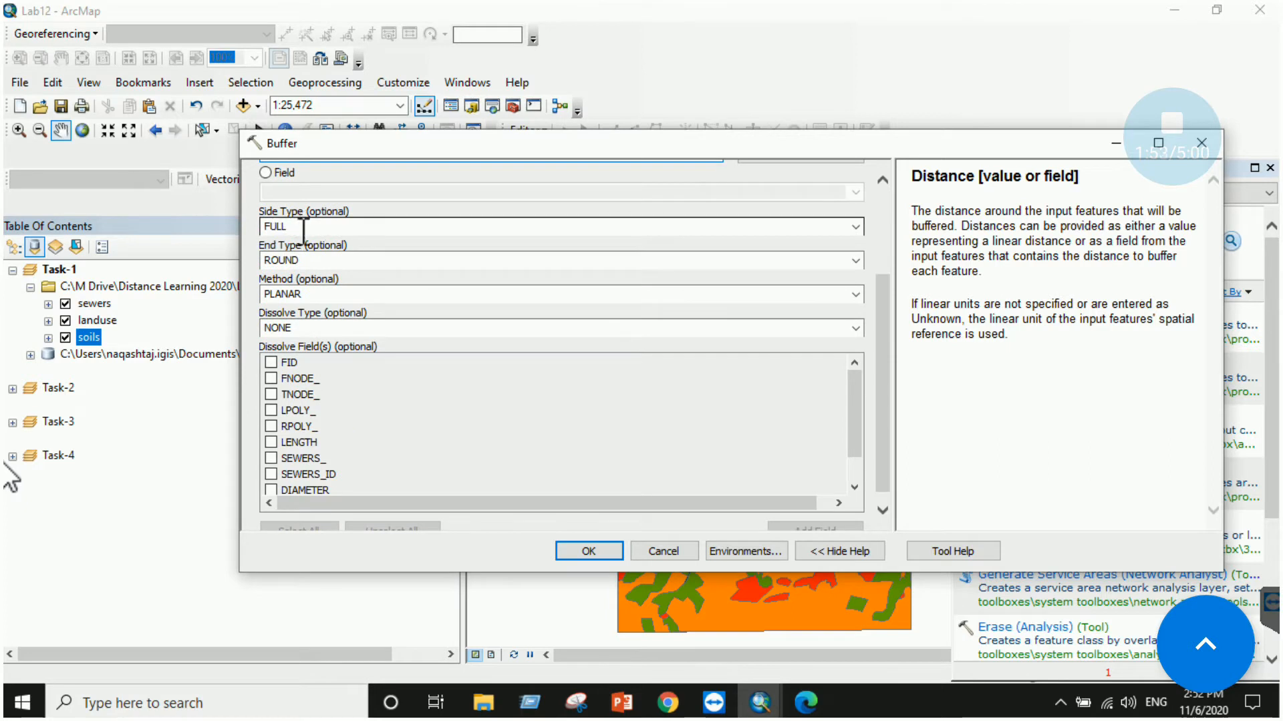
pyautogui.click(796, 217)
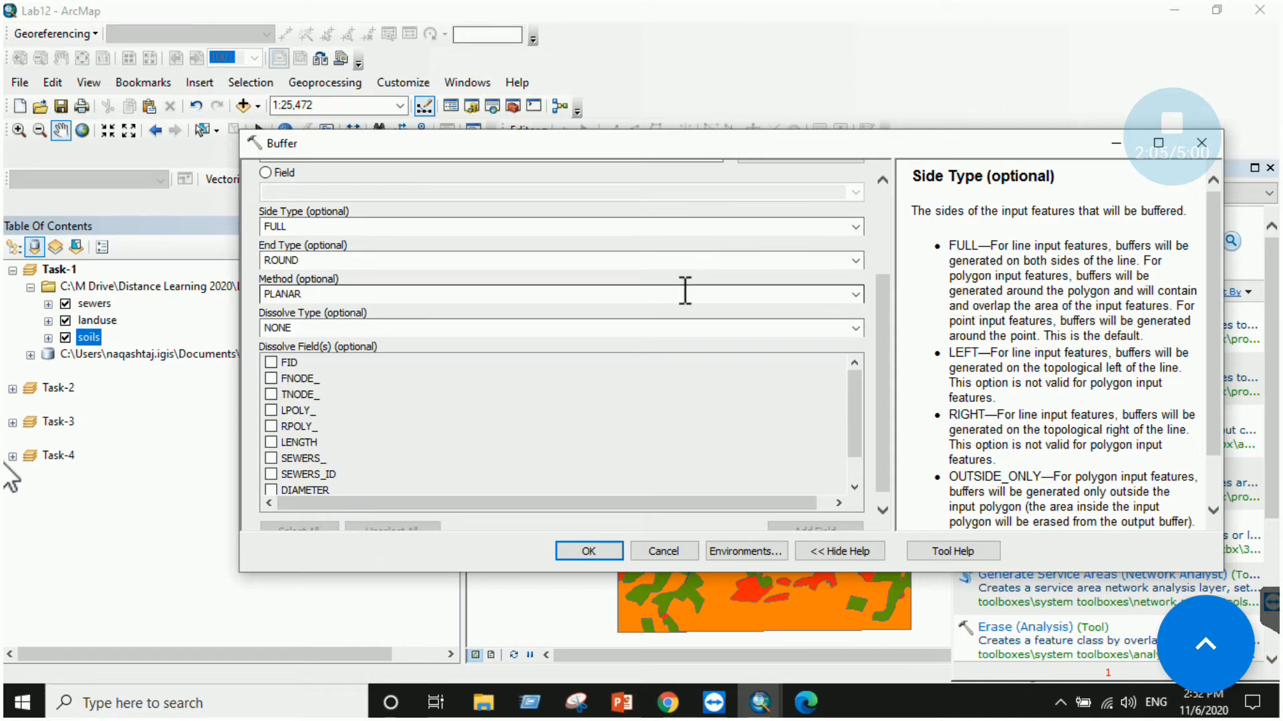
pyautogui.moveTo(883, 319); pyautogui.dragTo(883, 355)
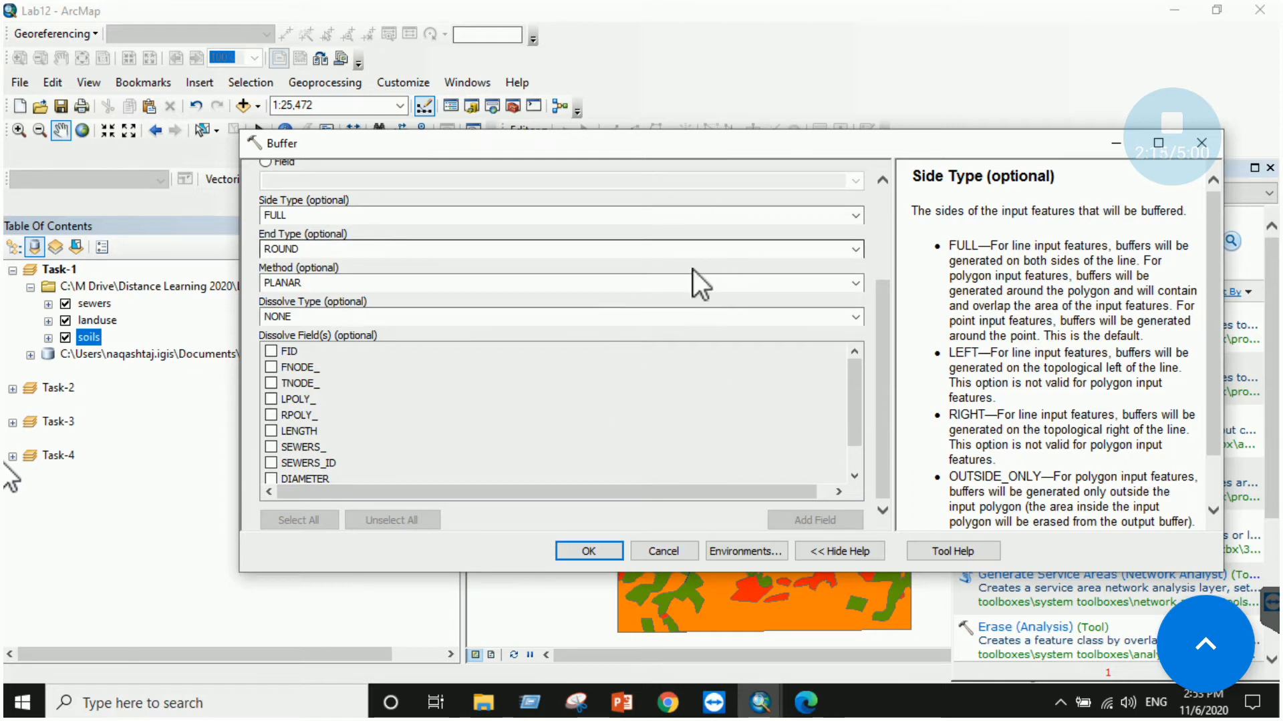
pyautogui.click(656, 547)
# Expand the Default.gdb layers, hide soils and landuse, and display sewers_Buffer with the sewers layer.
pyautogui.click(30, 355)
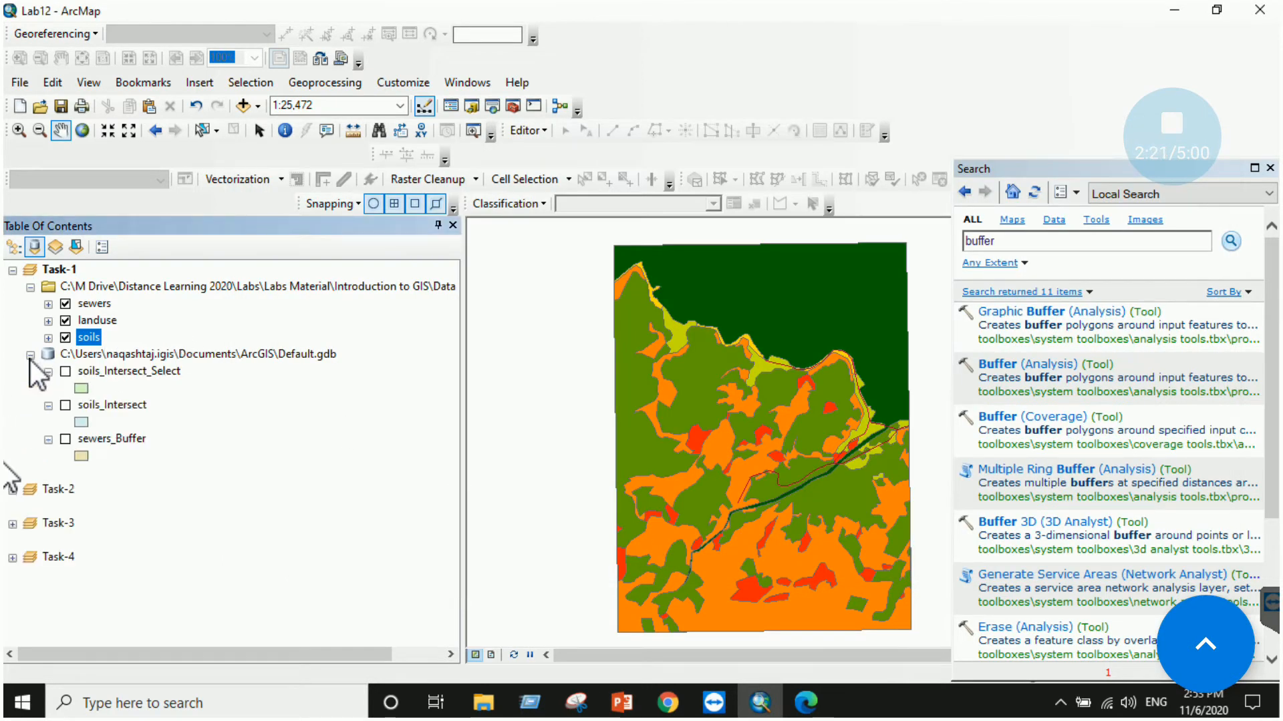
pyautogui.click(66, 338)
pyautogui.click(66, 320)
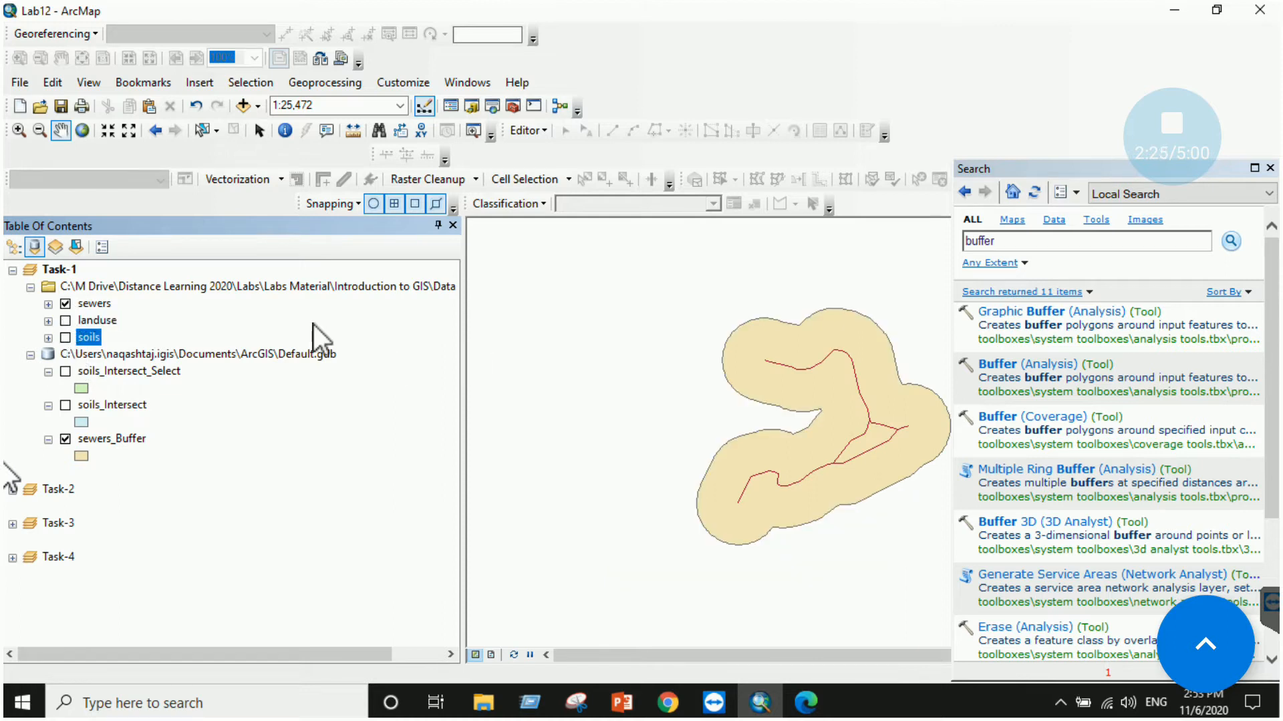
# Read the ebook's step 3 instruction on overlaying soils, landuse and the sewer buffer, and return to ArcMap.
pyautogui.moveTo(815, 410); pyautogui.dragTo(710, 401)
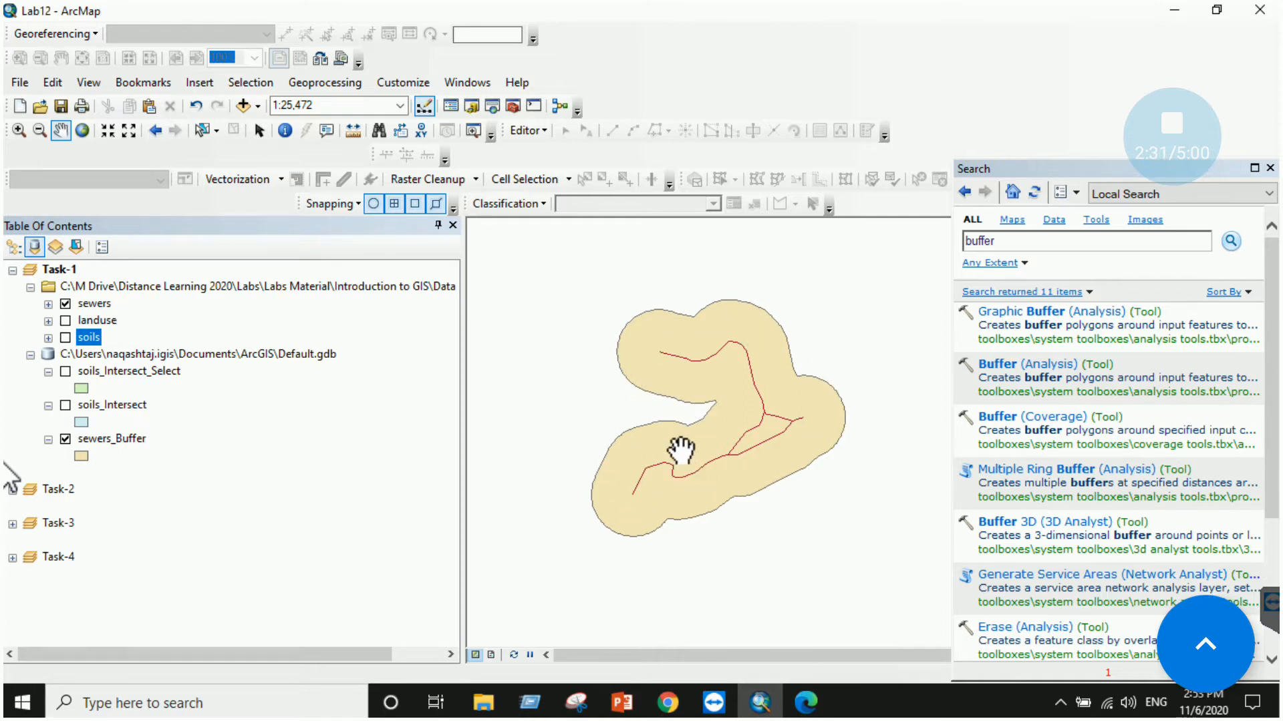
pyautogui.click(802, 701)
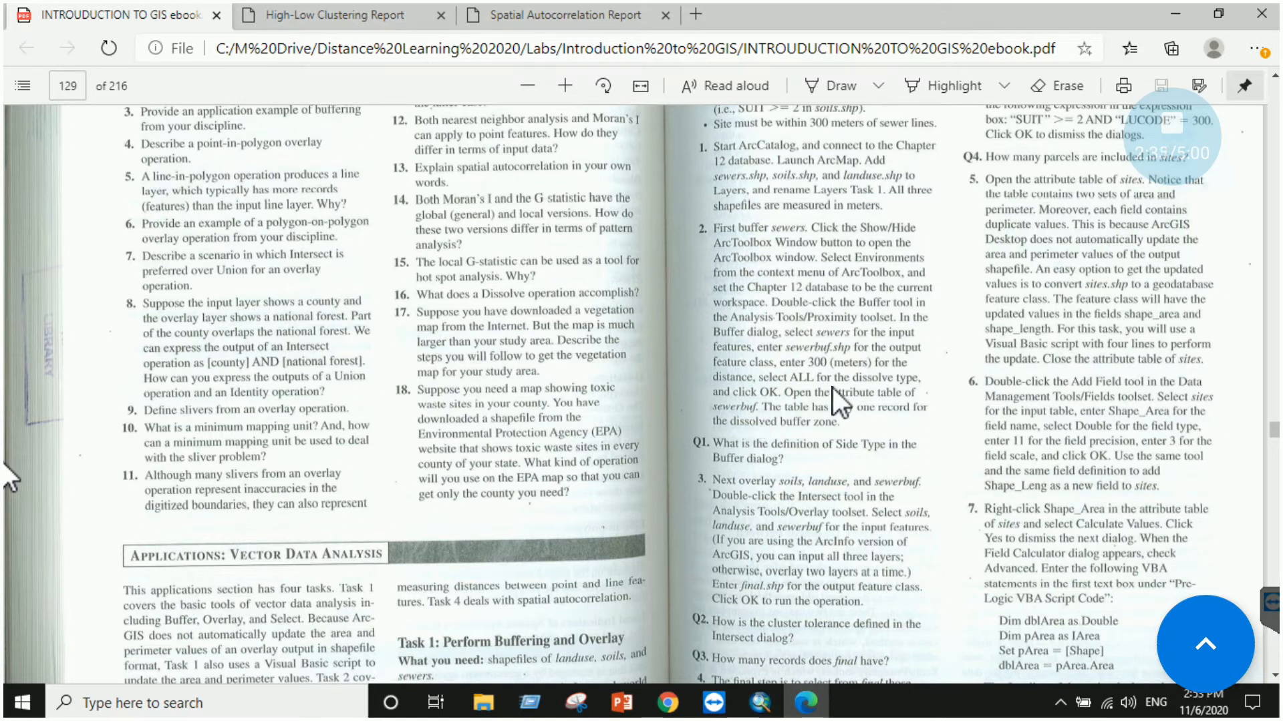
pyautogui.scroll(-1, 761, 409)
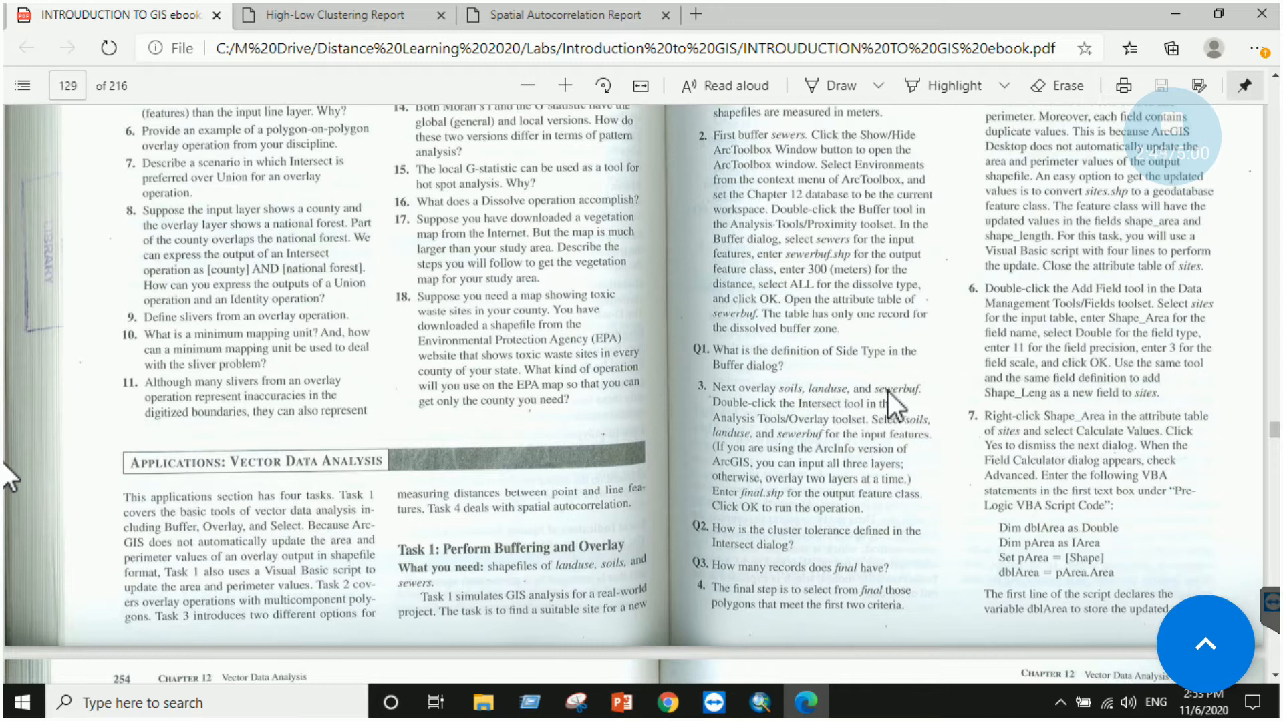
pyautogui.click(760, 702)
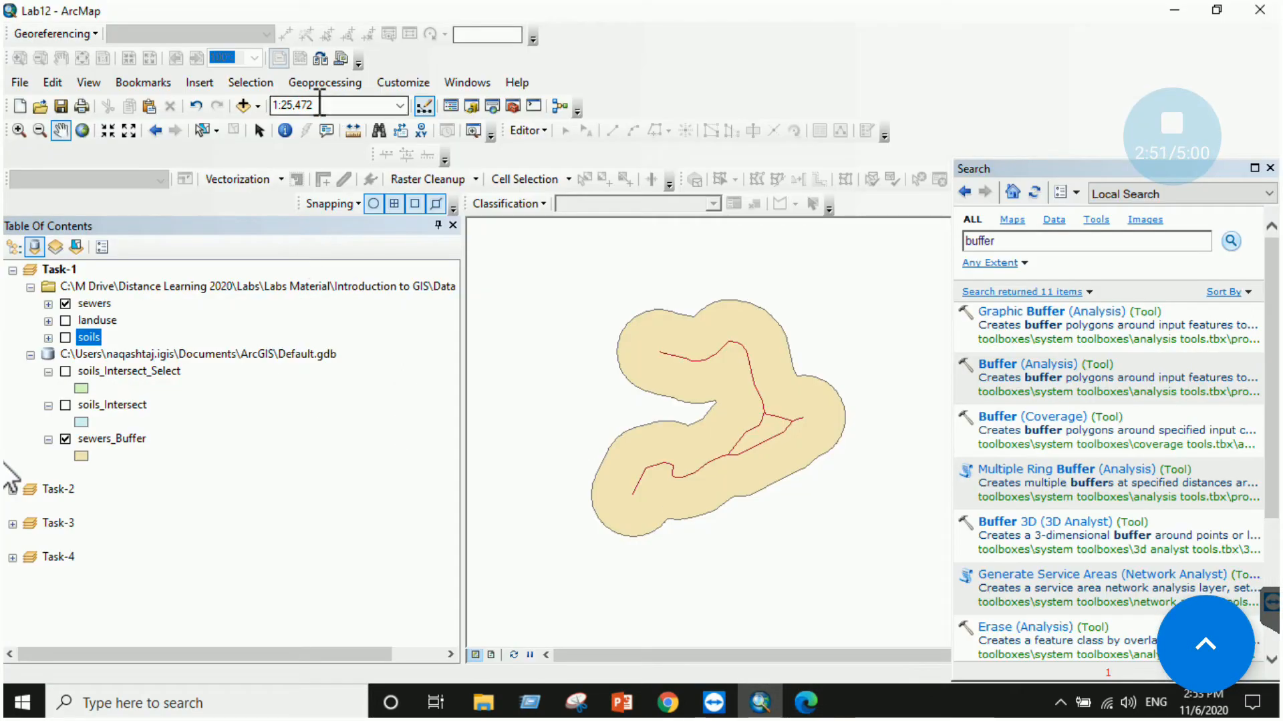
# Open the Intersect tool and add sewers_Buffer, landuse and soils as its input features.
pyautogui.click(260, 85)
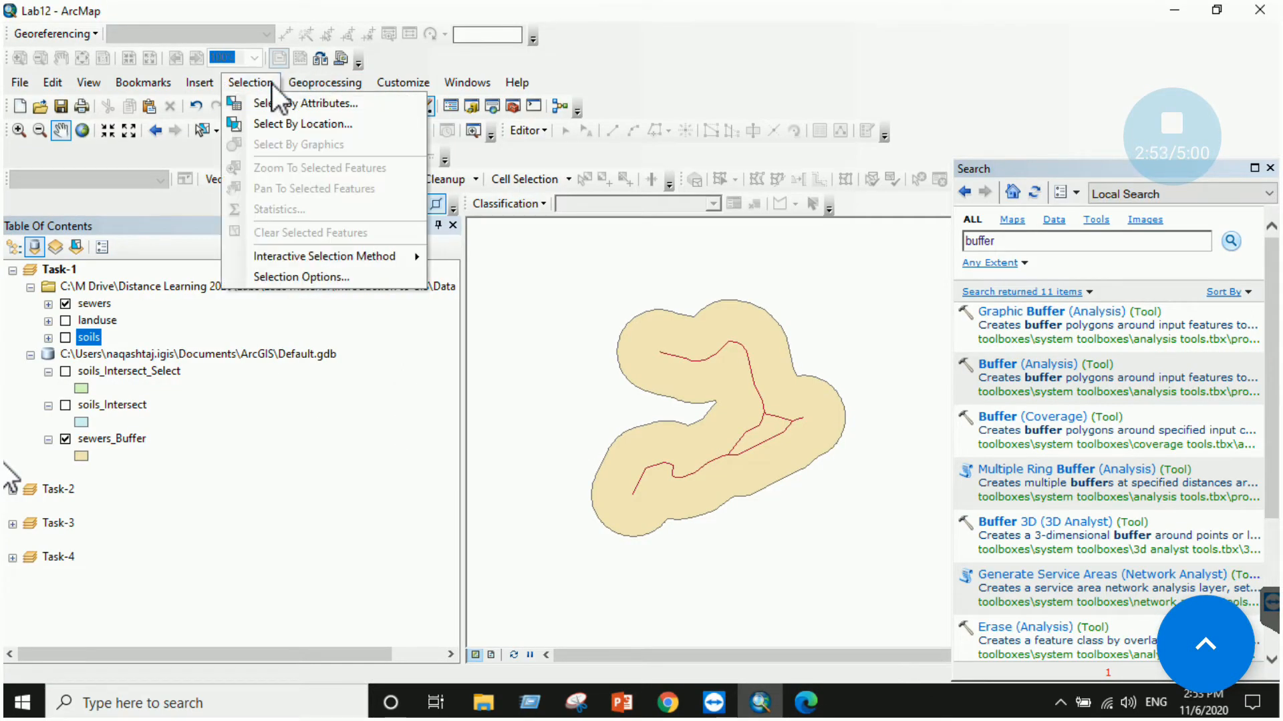
pyautogui.moveTo(318, 85)
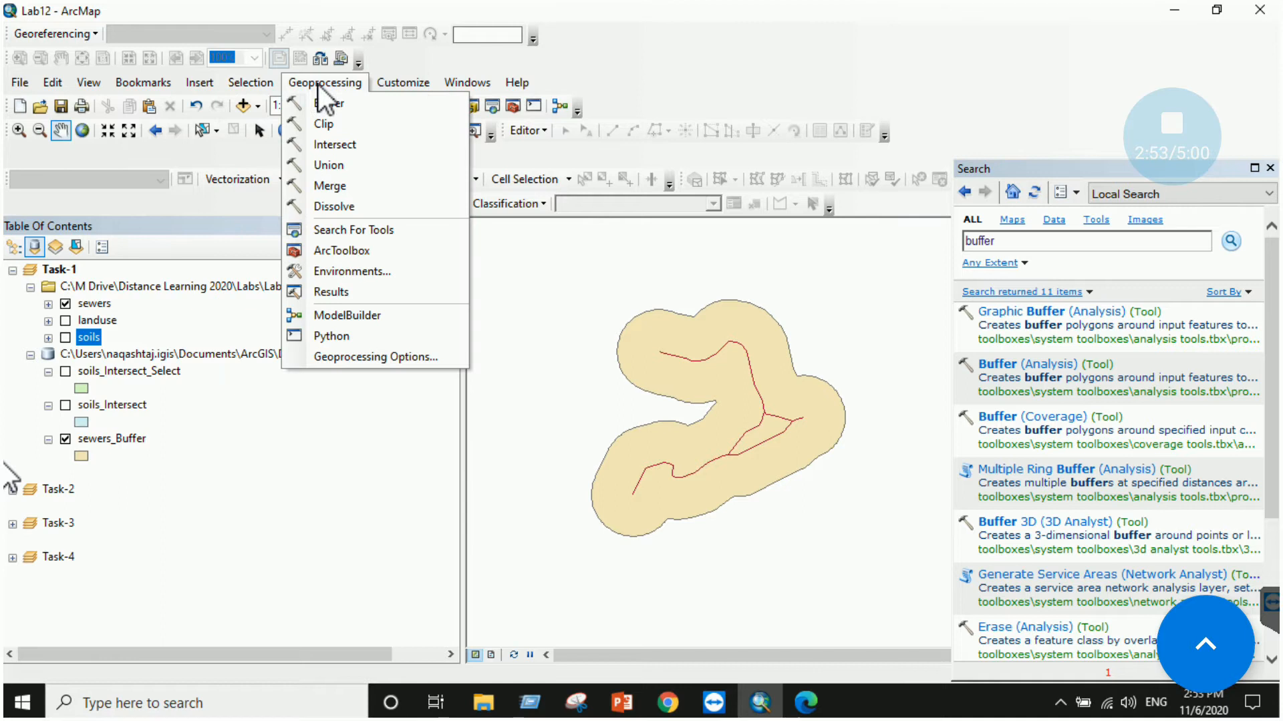
pyautogui.click(362, 148)
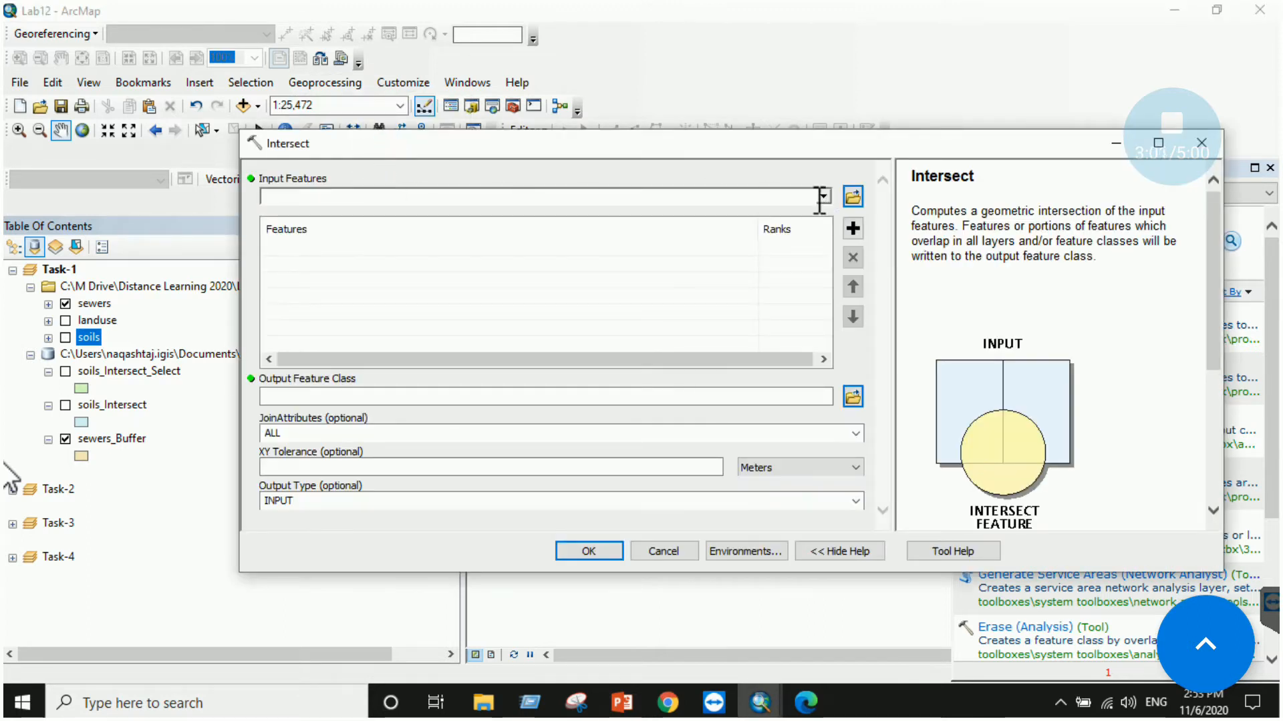
pyautogui.click(823, 197)
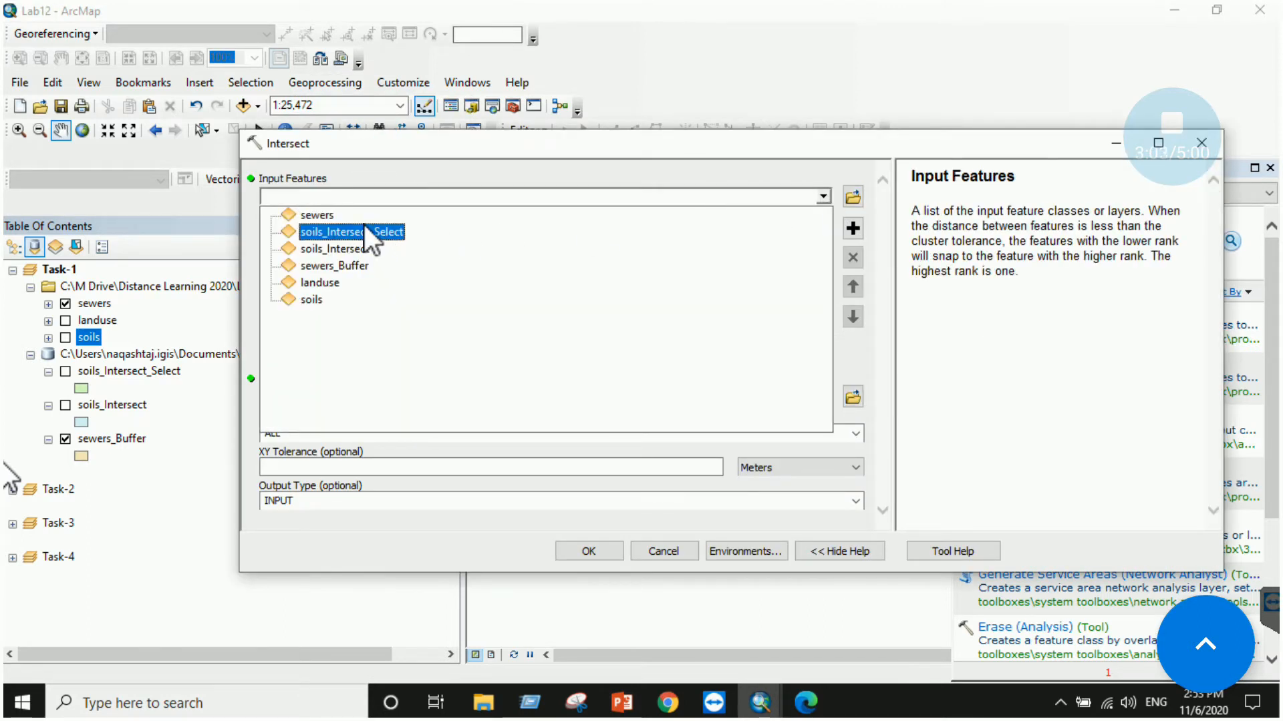
pyautogui.click(341, 266)
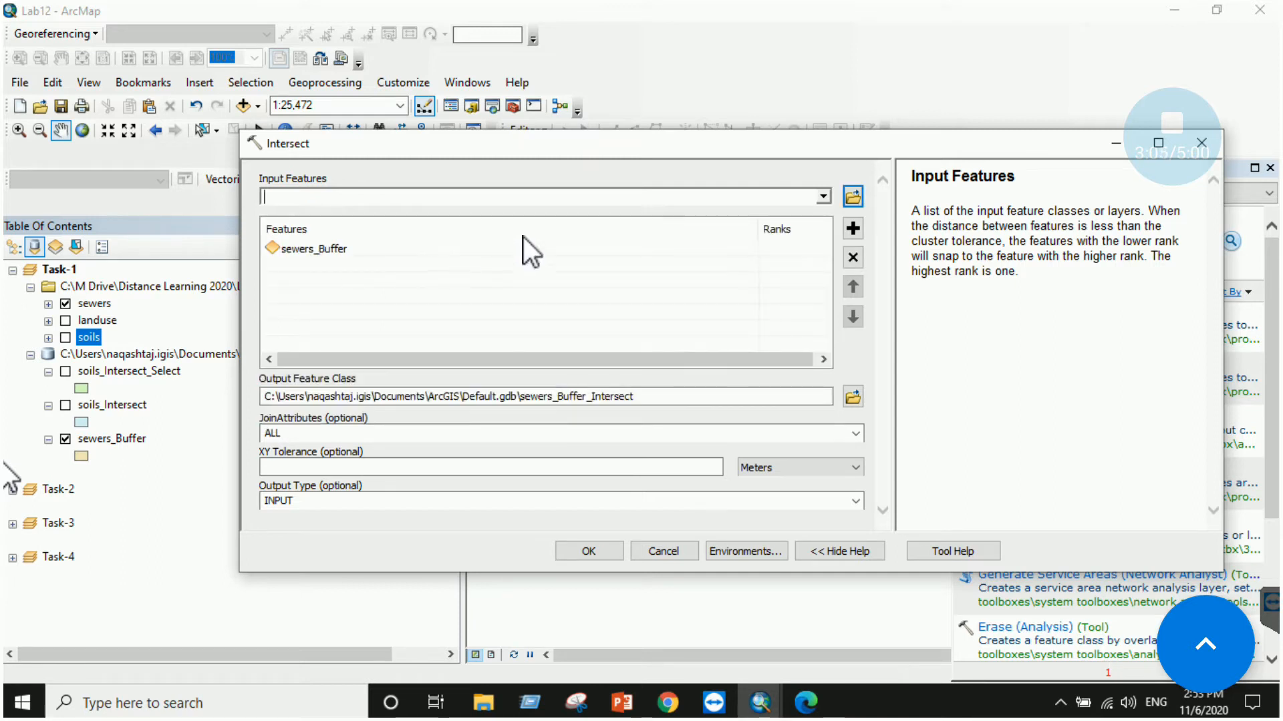
pyautogui.click(825, 196)
pyautogui.click(415, 283)
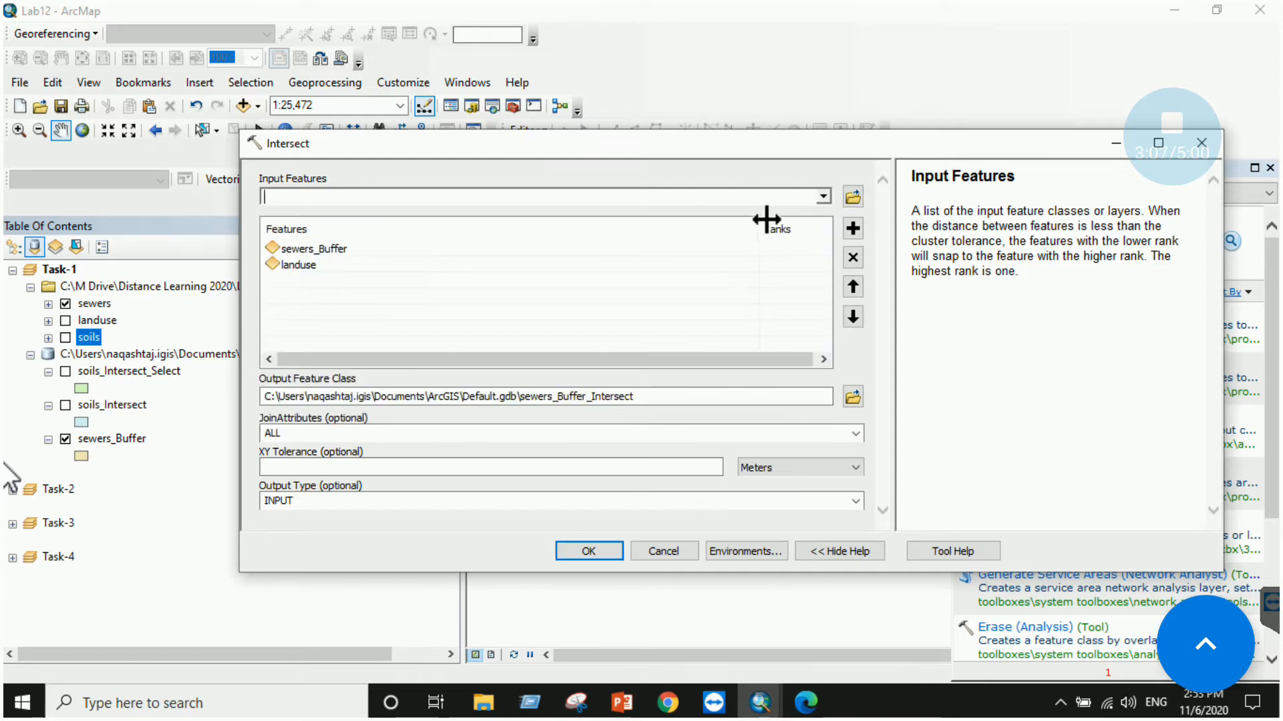
pyautogui.click(823, 197)
pyautogui.click(381, 300)
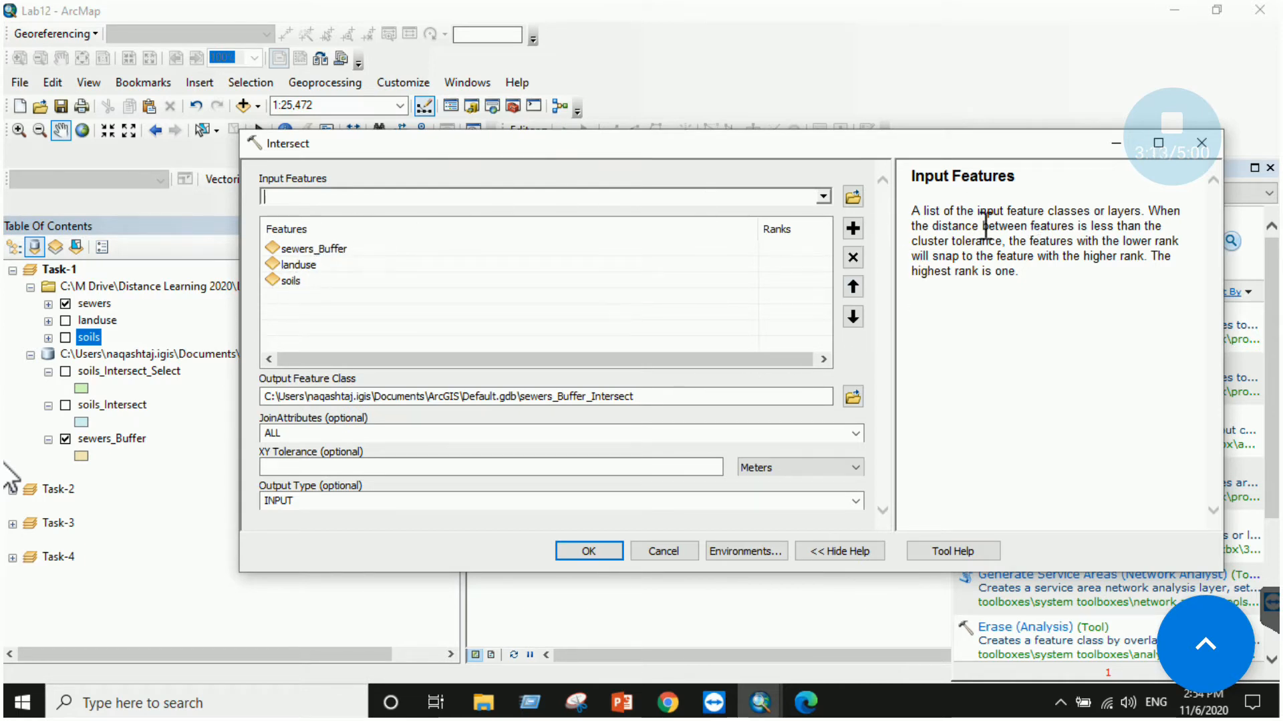
# Review the Intersect tool's help illustration and output feature class name, and cancel the tool.
pyautogui.click(407, 151)
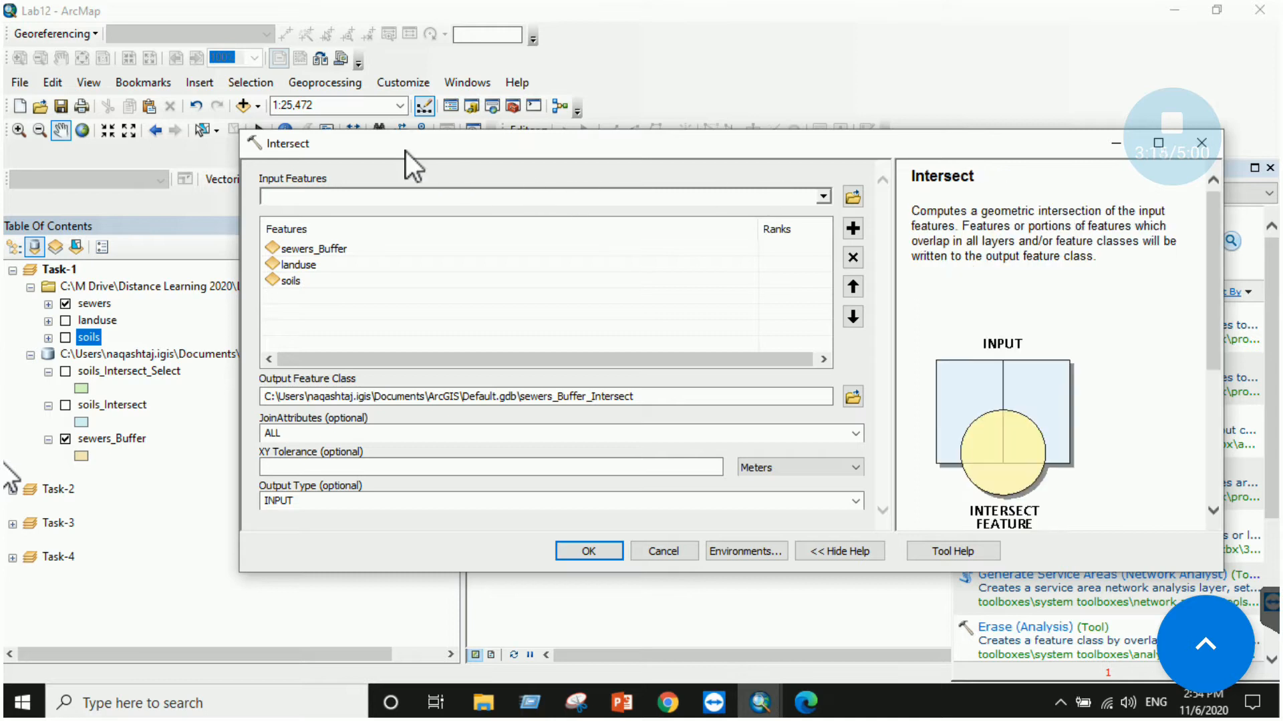
pyautogui.moveTo(1208, 287); pyautogui.dragTo(1207, 366)
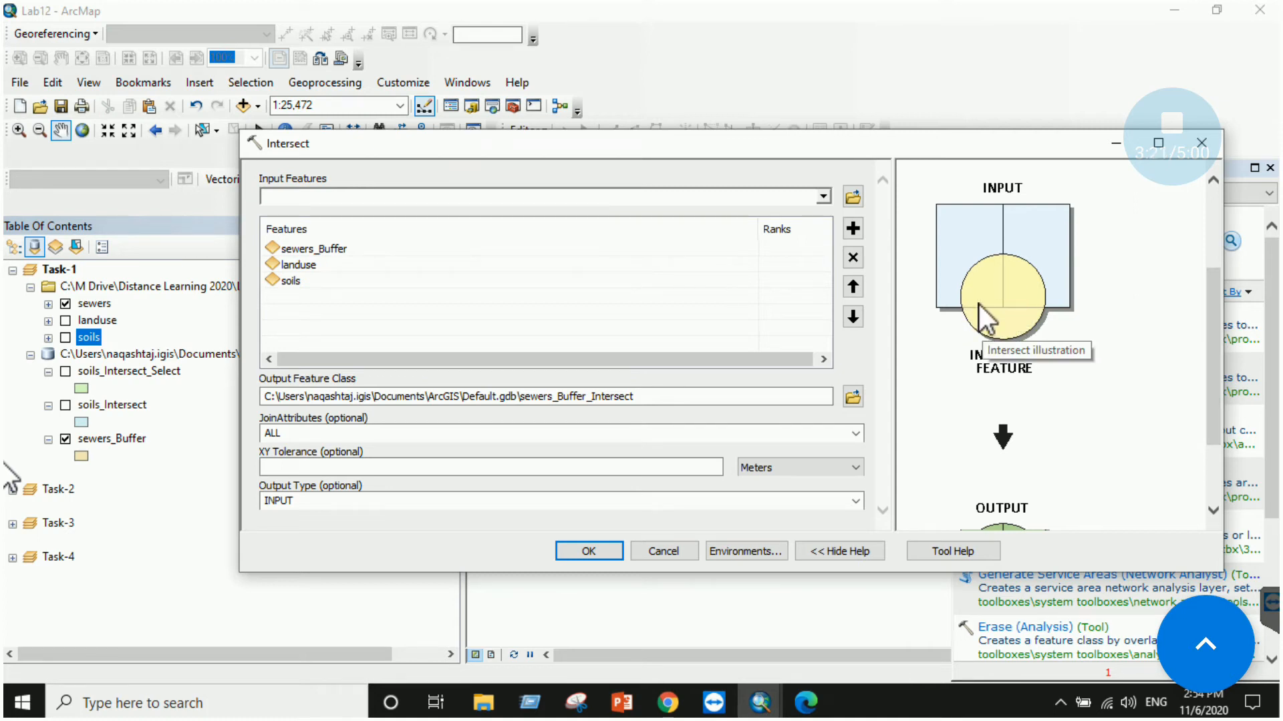
pyautogui.moveTo(1212, 350); pyautogui.dragTo(1205, 418)
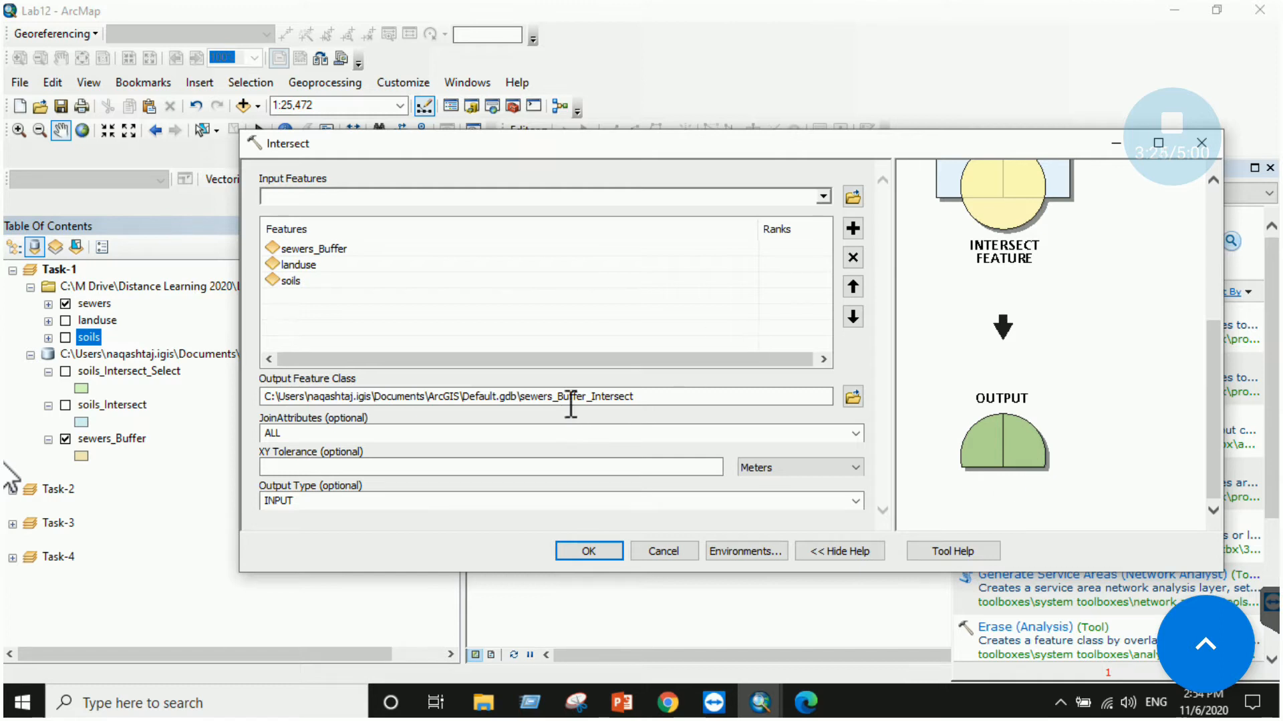
pyautogui.moveTo(635, 398); pyautogui.dragTo(534, 396)
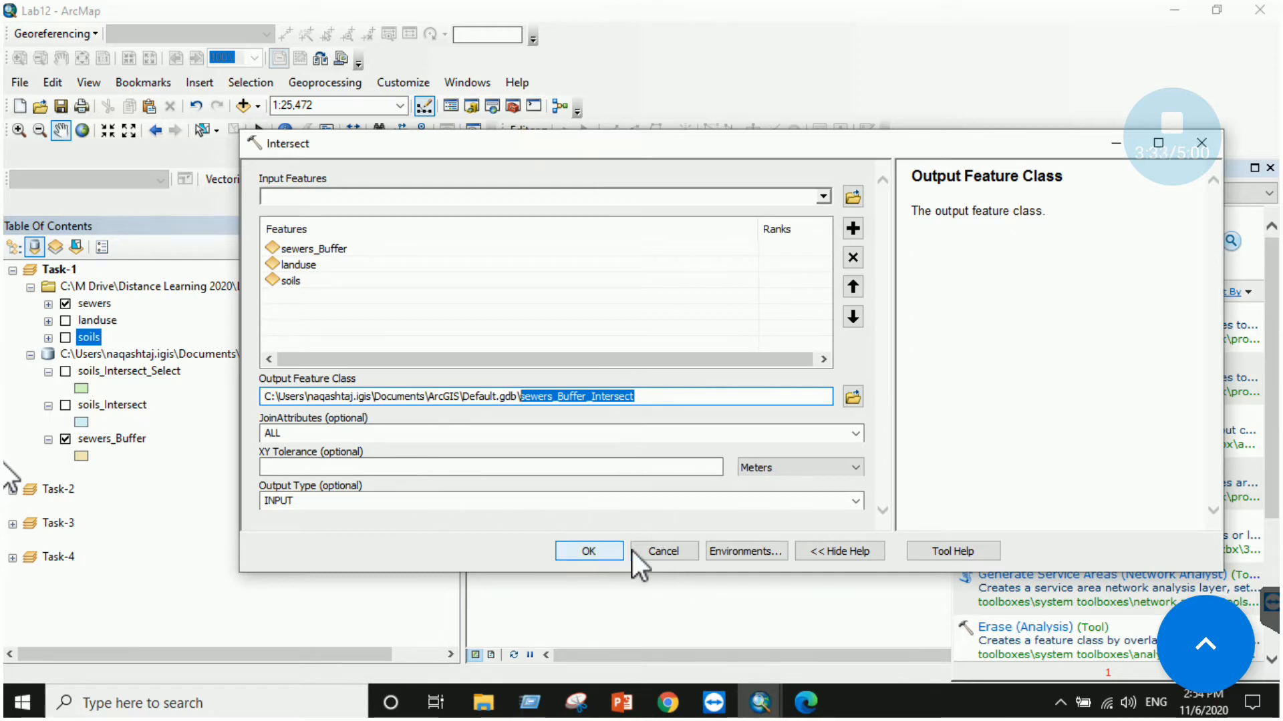
pyautogui.click(680, 556)
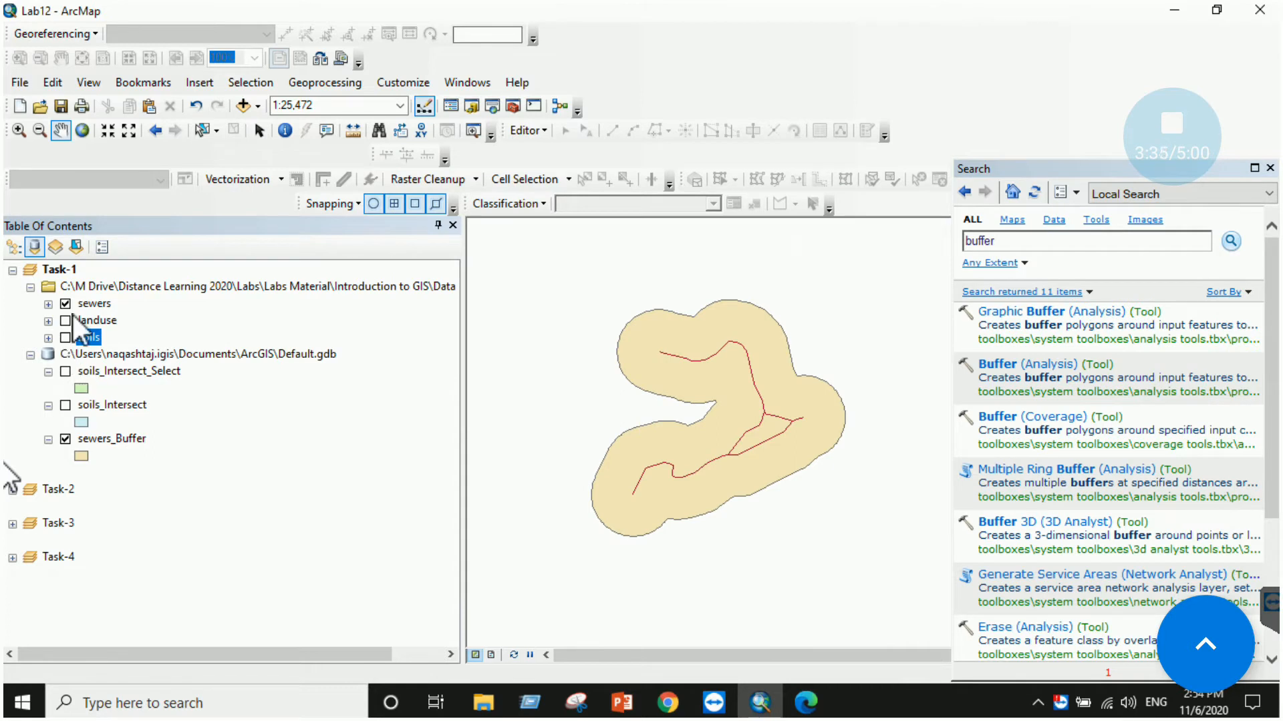
# Hide the sewers and sewers_Buffer layers and display the soils_Intersect layer.
pyautogui.click(65, 304)
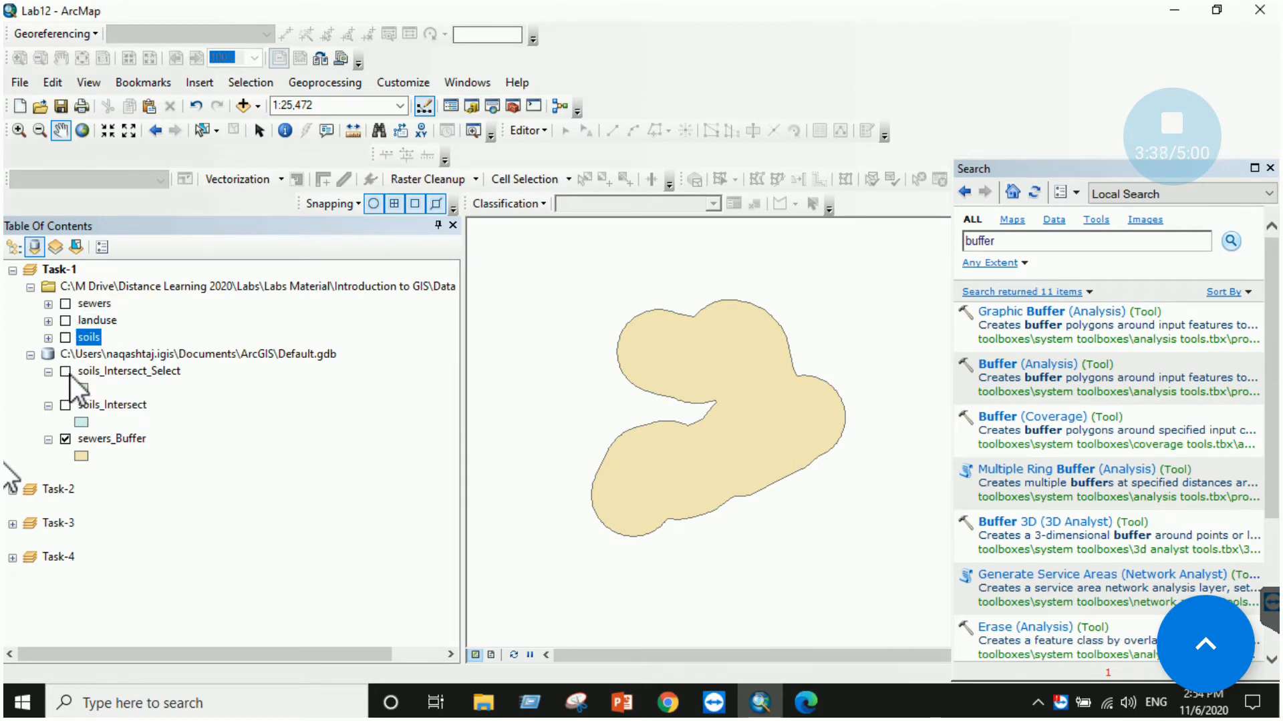
pyautogui.click(65, 406)
pyautogui.click(65, 439)
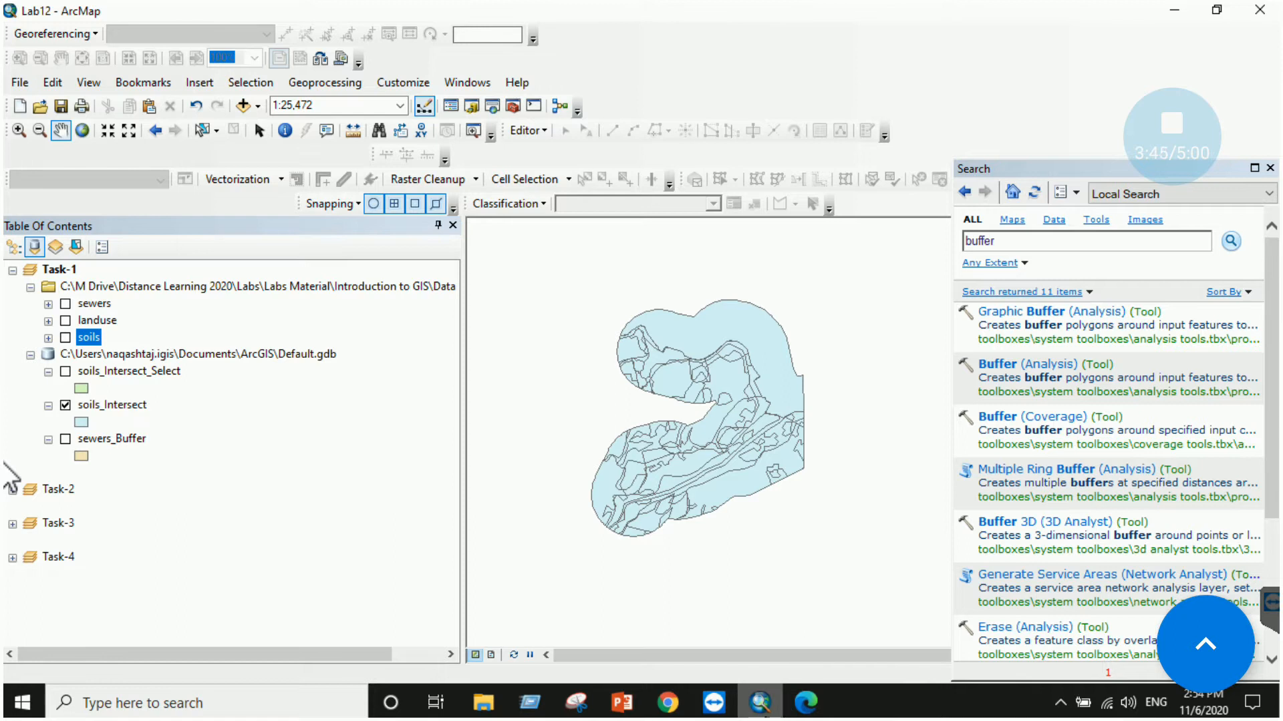
# Read the ebook's step 4 instructions and SUIT and LUCODE expression for selecting suitable sites, and return to ArcMap.
pyautogui.click(806, 702)
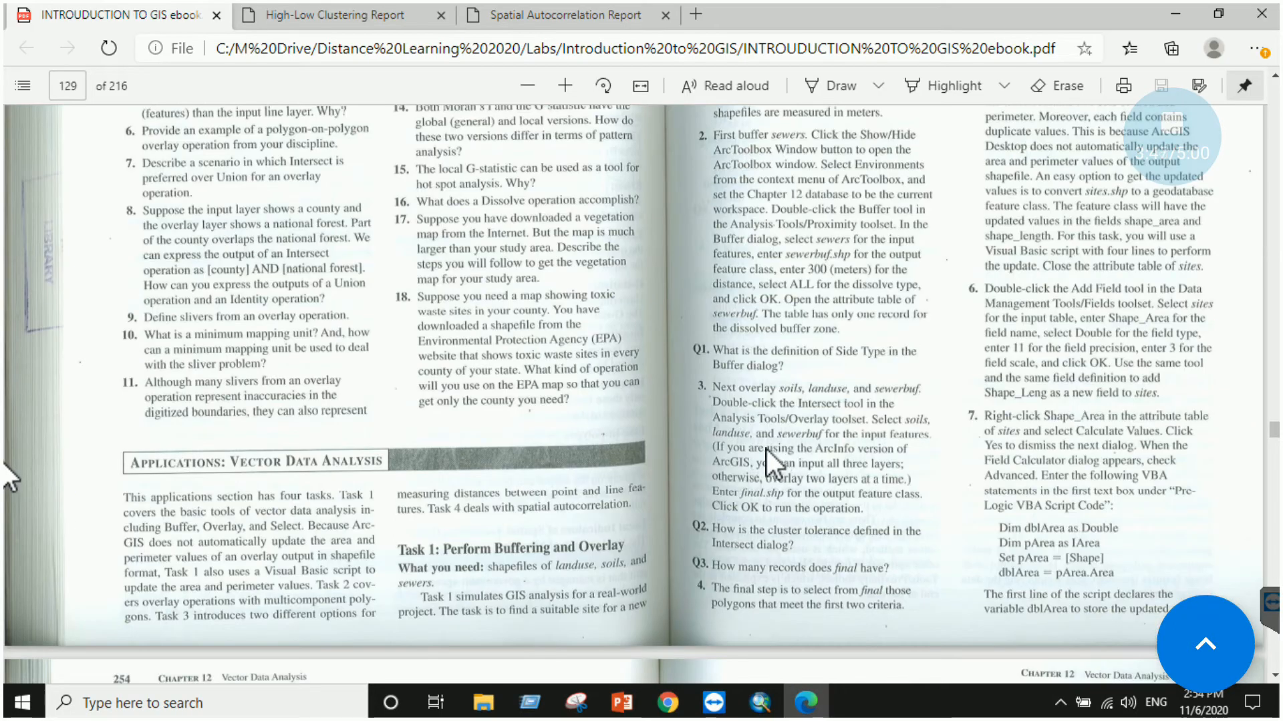
pyautogui.scroll(-2, 753, 455)
pyautogui.scroll(-1, 755, 458)
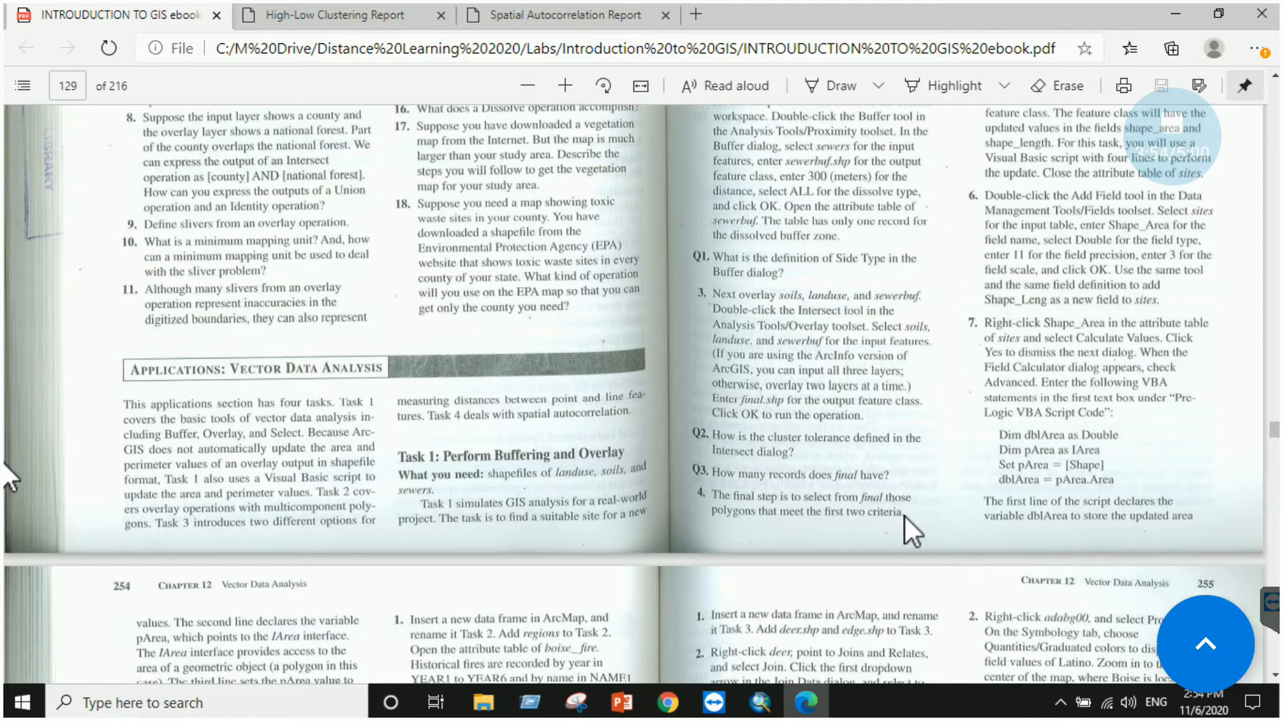
pyautogui.scroll(5, 905, 517)
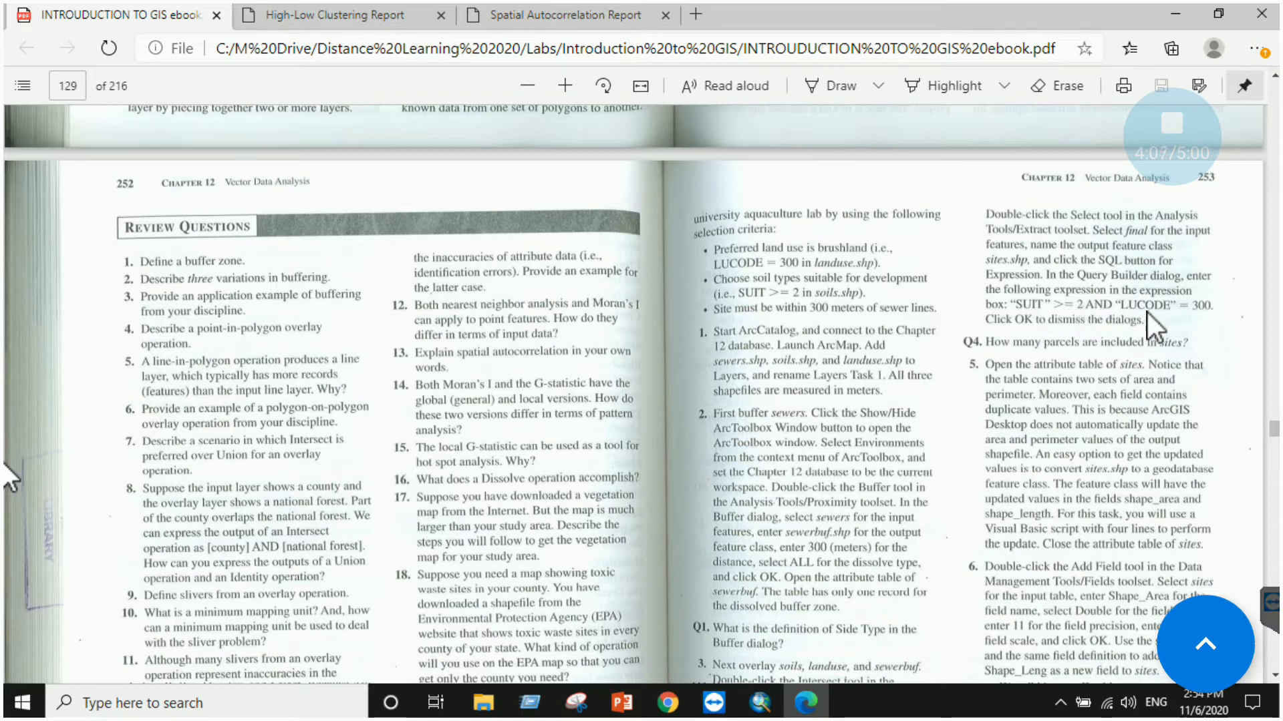
pyautogui.click(768, 708)
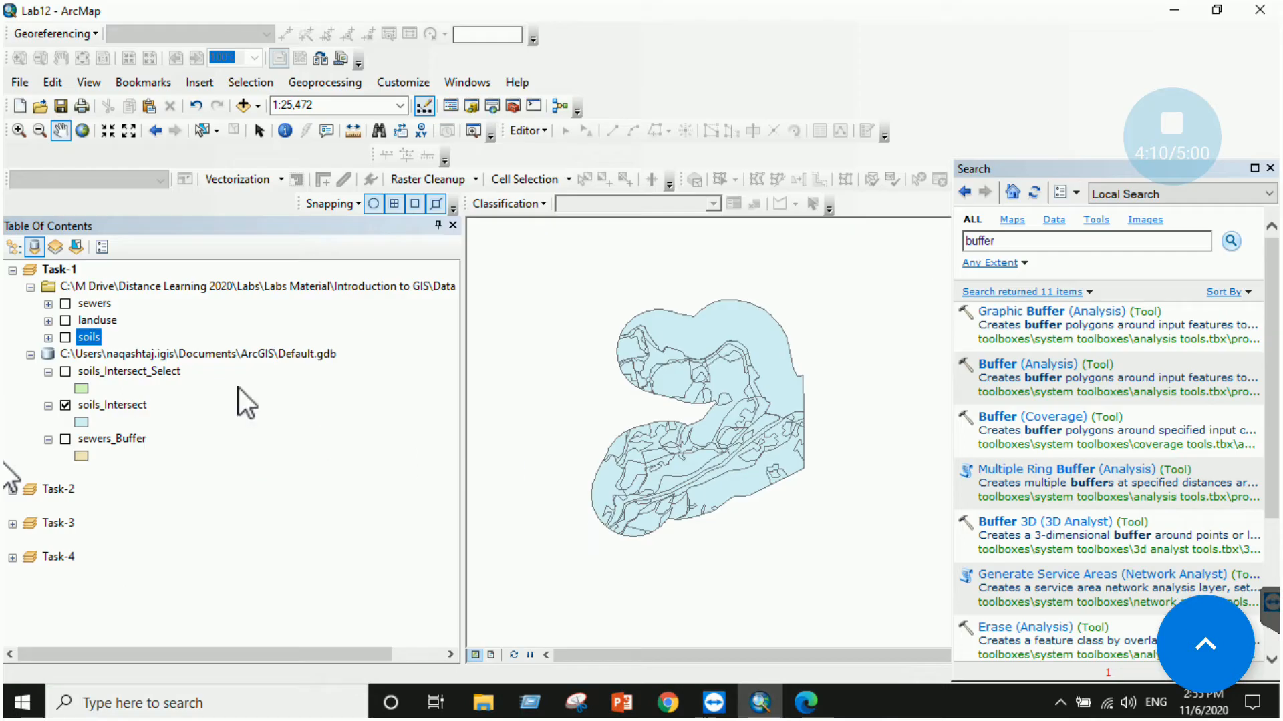
# Open the soils_Intersect attribute table and highlight the SUIT and LUCODE fields in turn.
pyautogui.rightClick(106, 408)
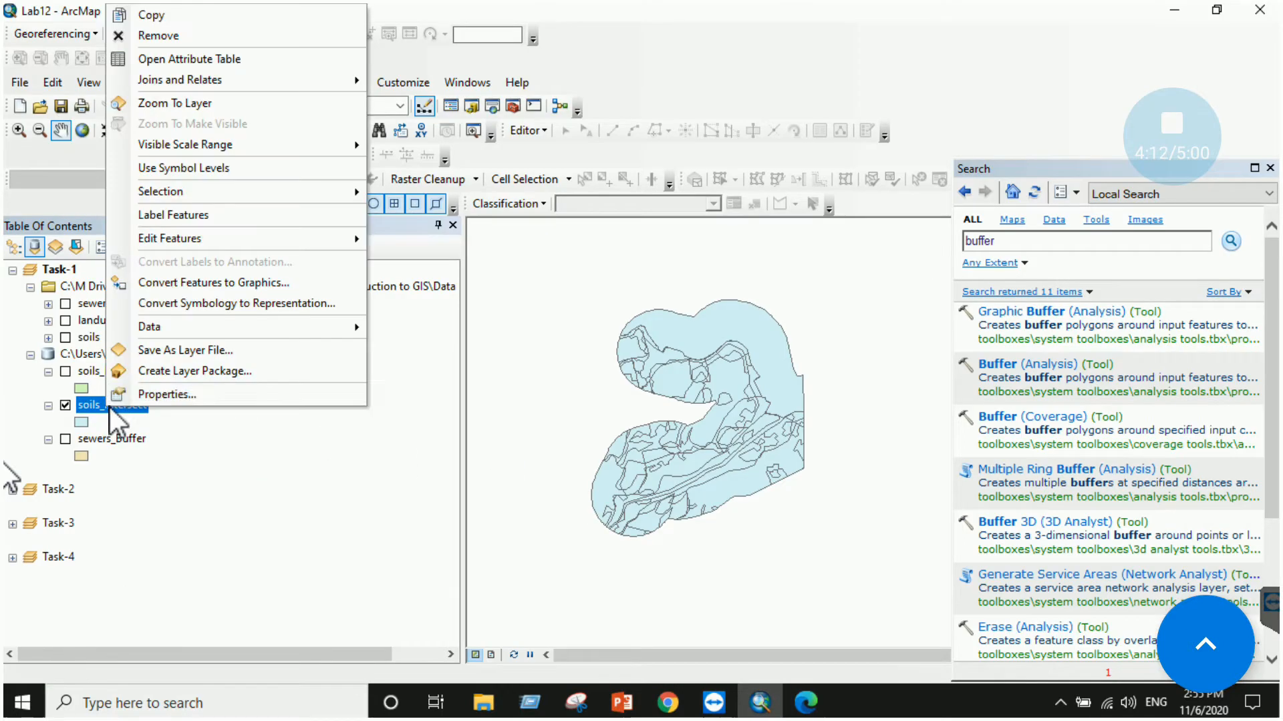
pyautogui.click(191, 60)
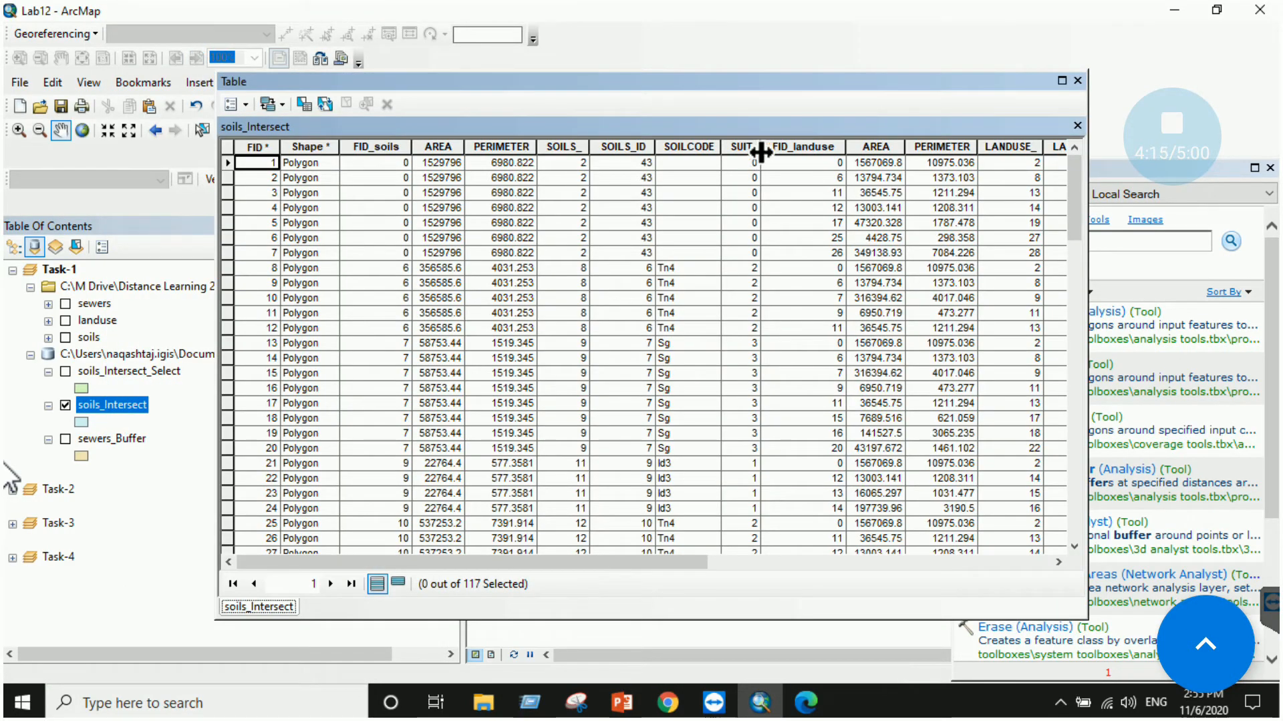
pyautogui.click(742, 146)
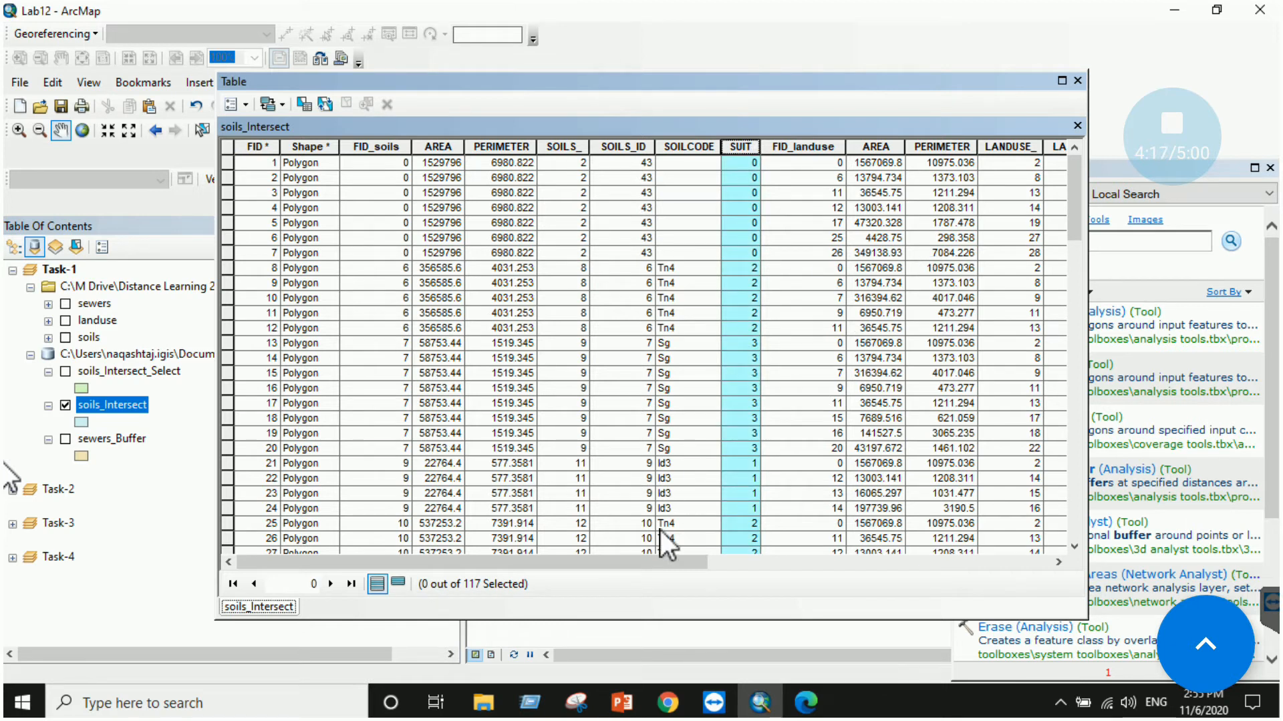
pyautogui.moveTo(635, 567); pyautogui.dragTo(938, 578)
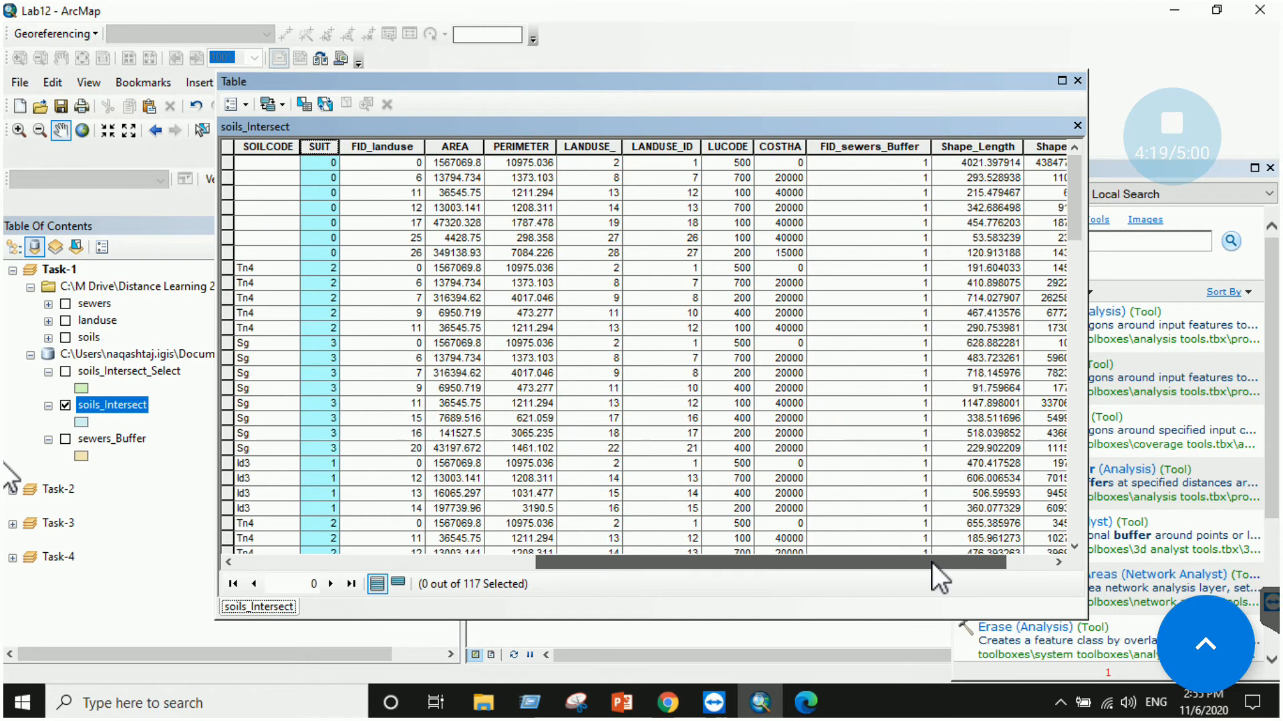
pyautogui.click(729, 147)
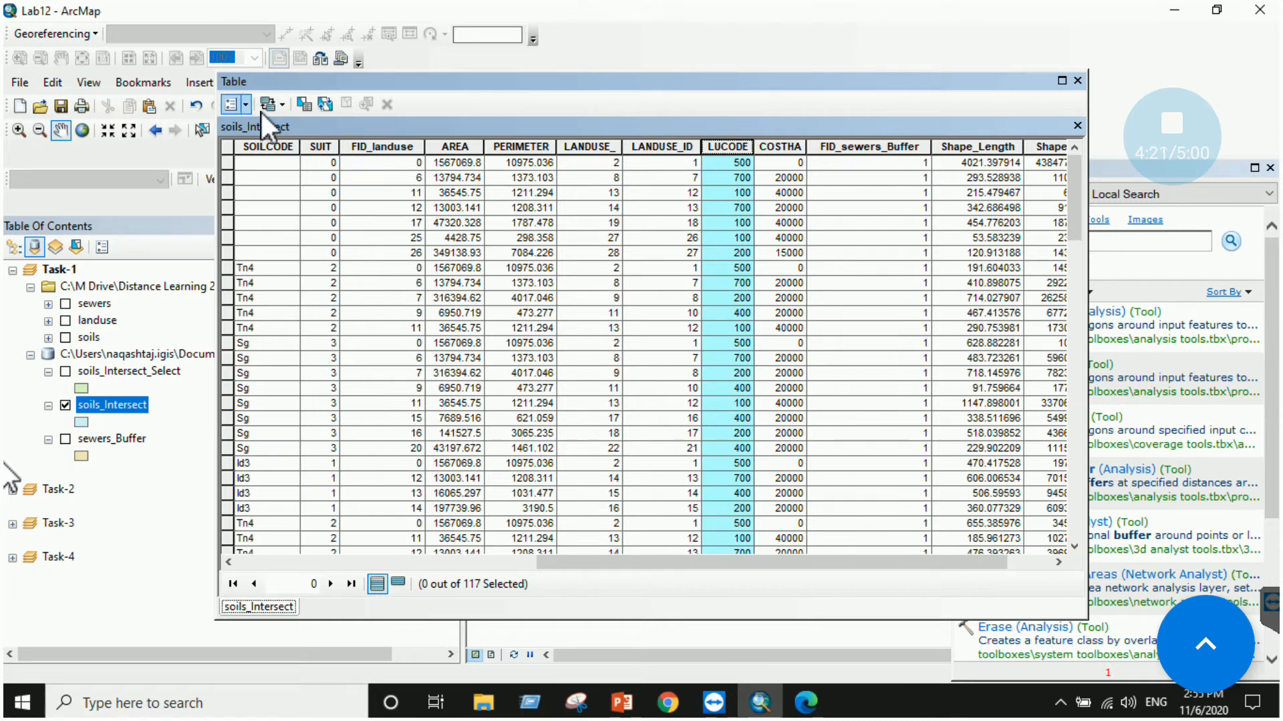
# Start a Select by Attributes query on the soils_Intersect table with the SUIT field in the WHERE clause.
pyautogui.click(247, 105)
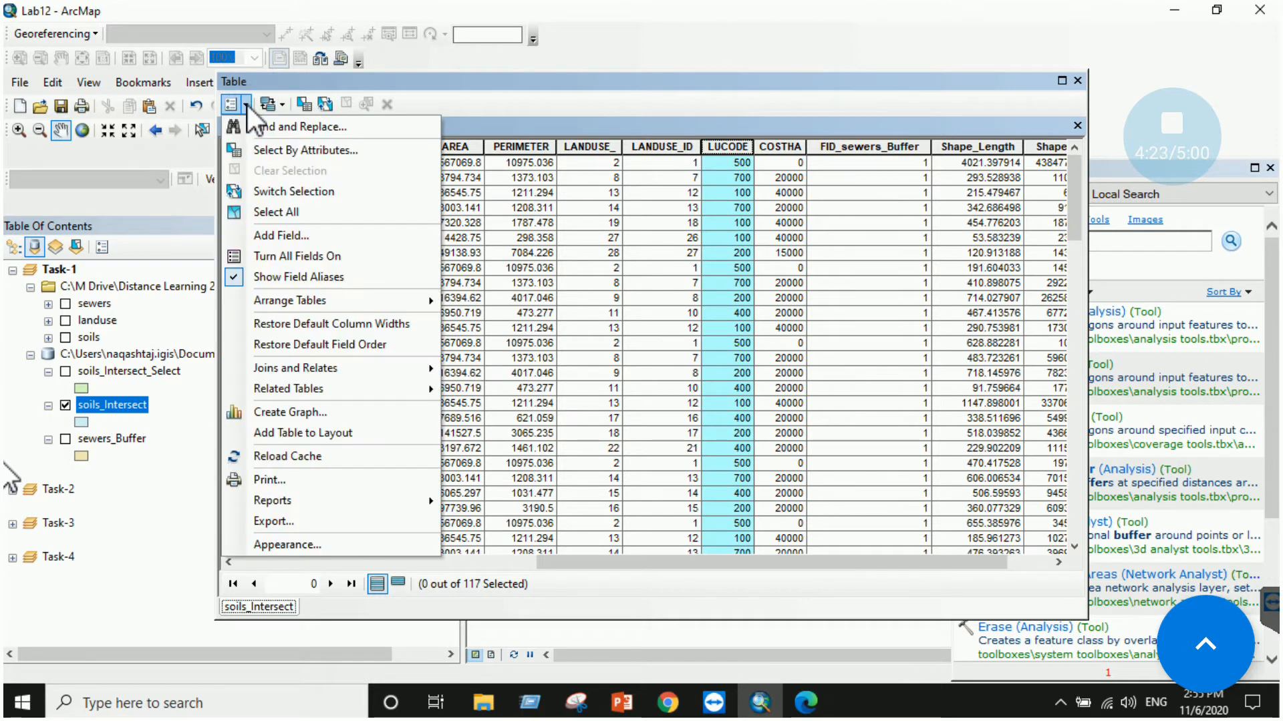
pyautogui.click(328, 152)
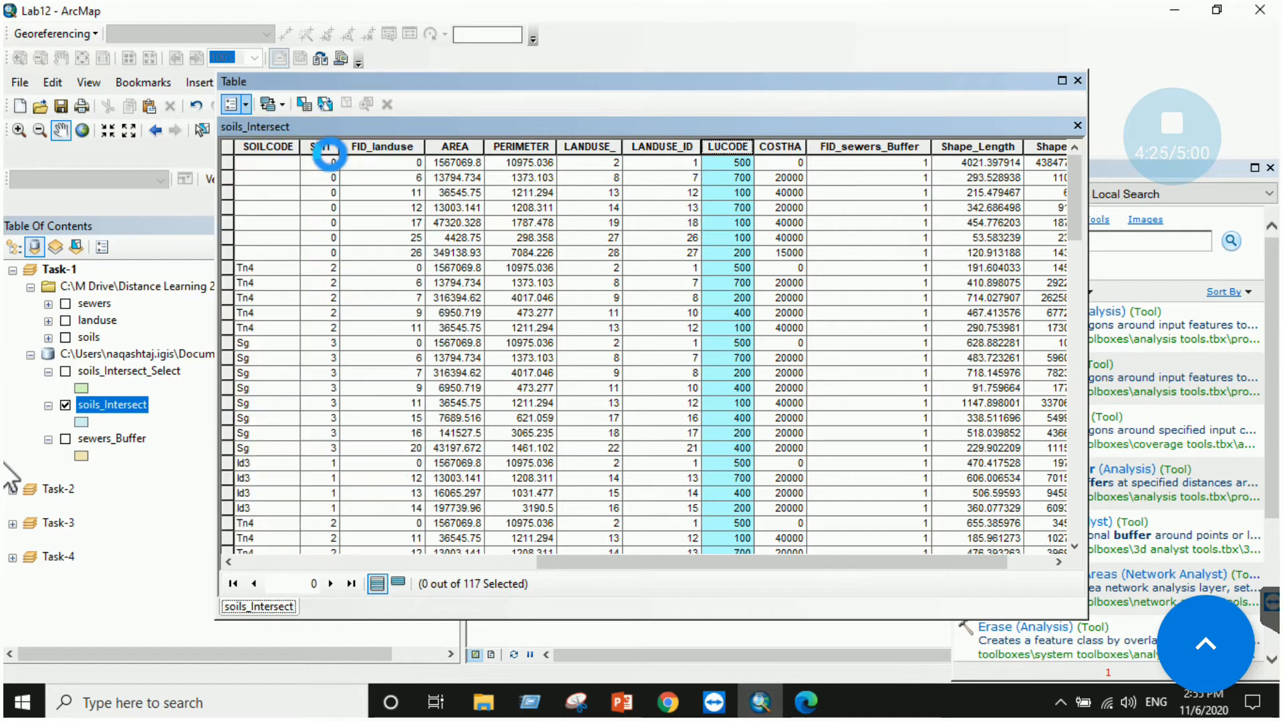
pyautogui.moveTo(135, 39); pyautogui.dragTo(328, 64)
pyautogui.scroll(-1, 257, 180)
pyautogui.write('SUIT')
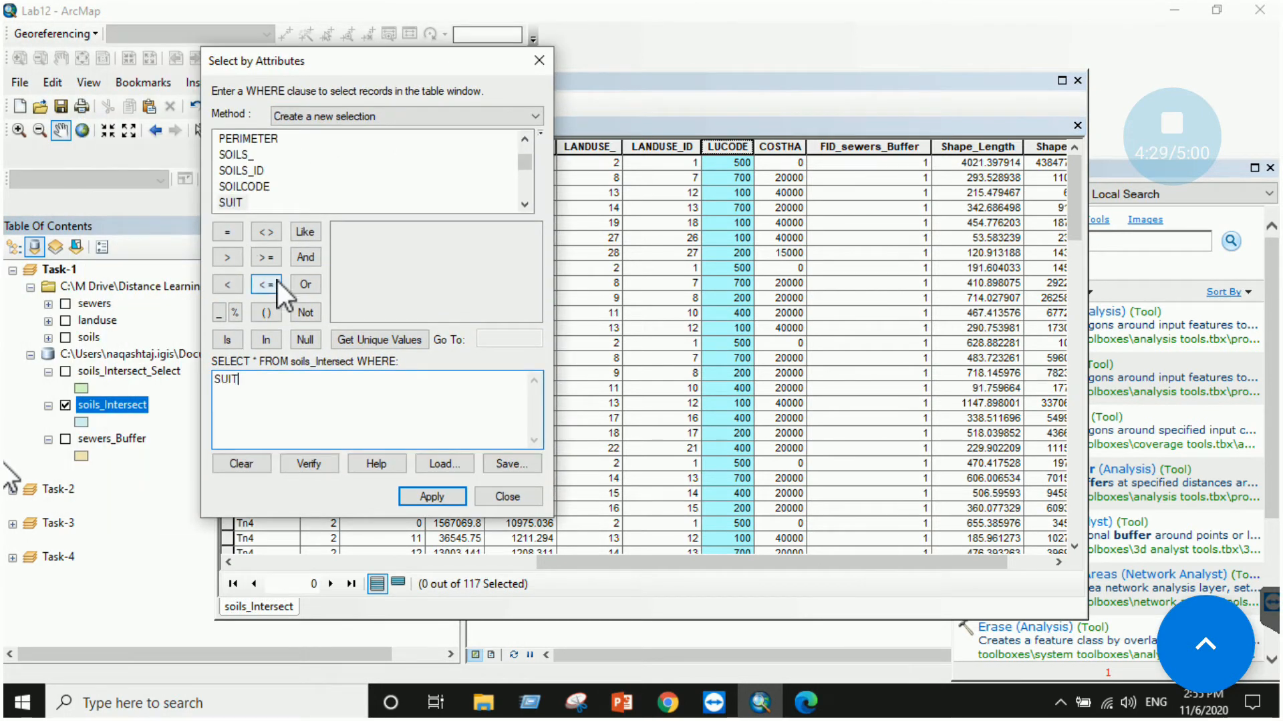
# Complete the SUIT condition in the WHERE clause as SUIT >= 2, checking the selection criteria in the ebook.
pyautogui.click(804, 707)
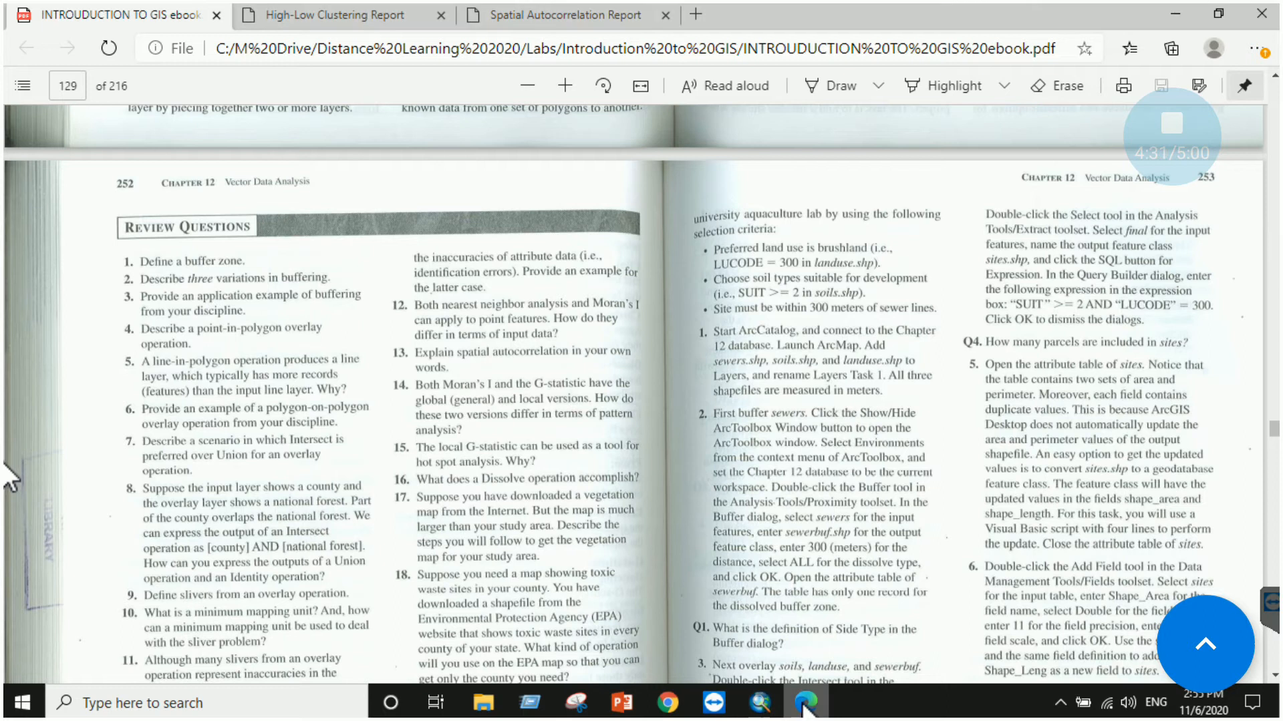
pyautogui.click(806, 705)
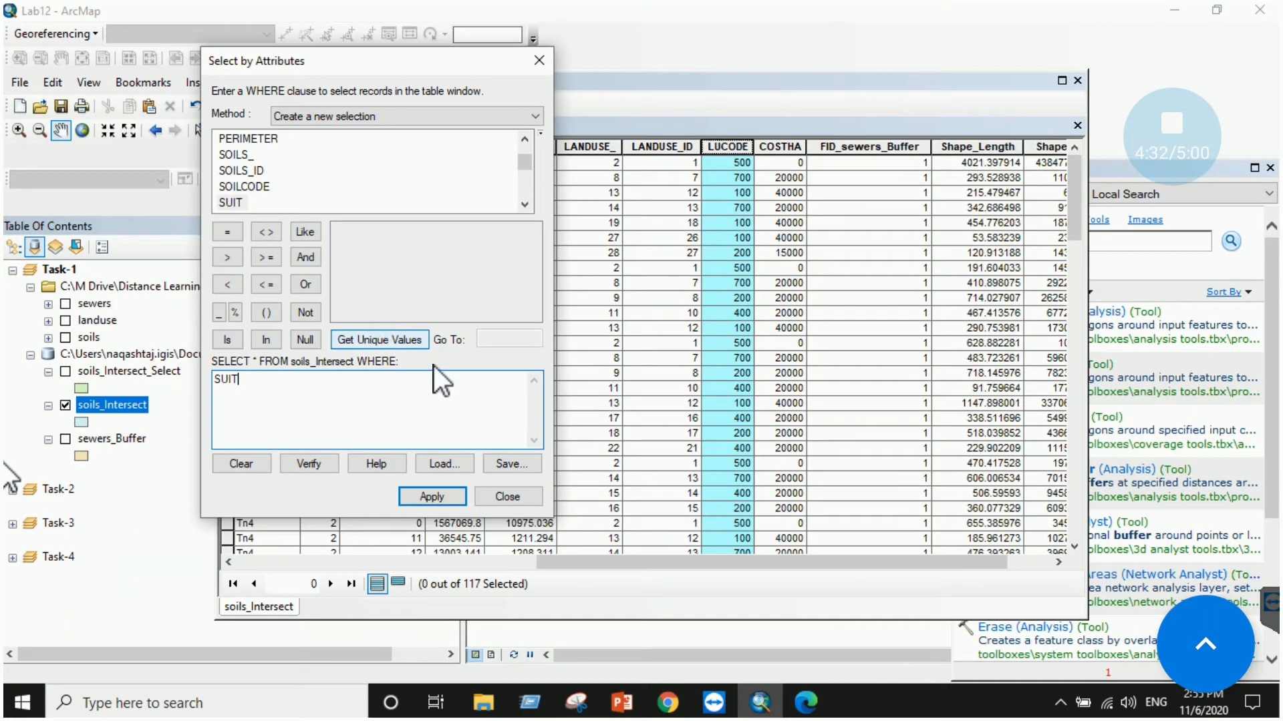
pyautogui.click(261, 258)
pyautogui.click(379, 340)
pyautogui.click(340, 261)
pyautogui.doubleClick(342, 263)
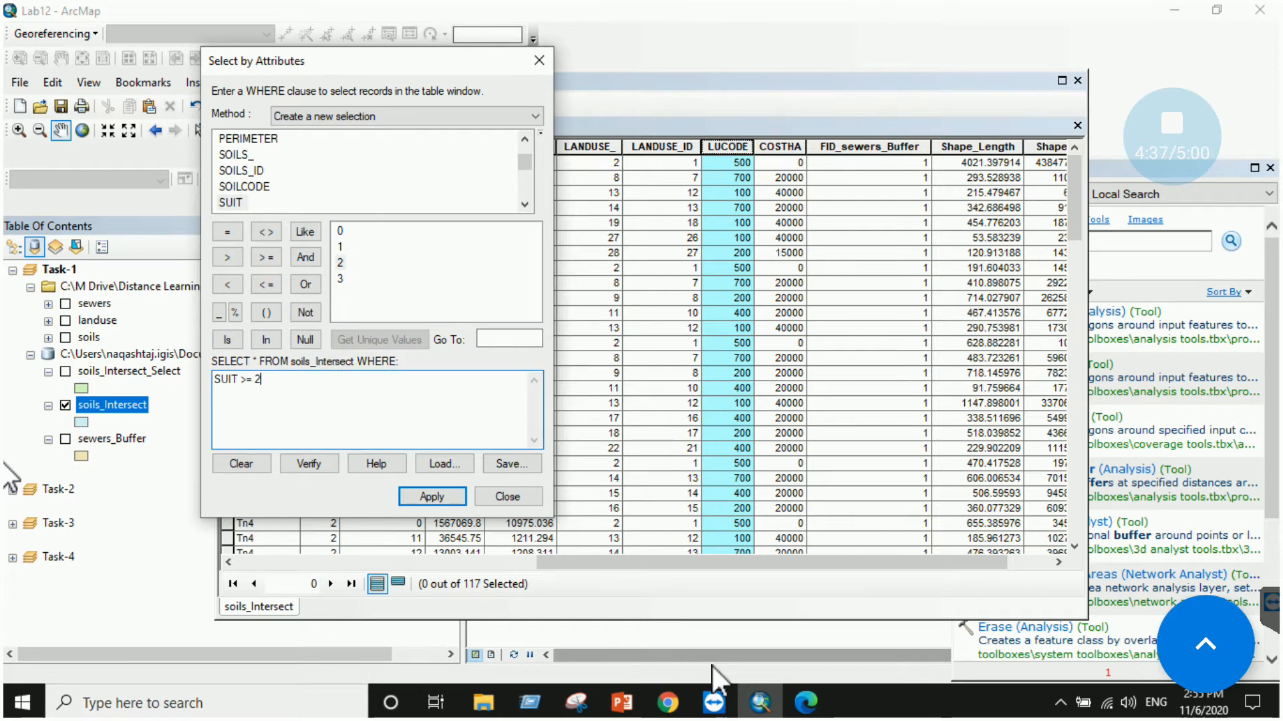
pyautogui.click(805, 708)
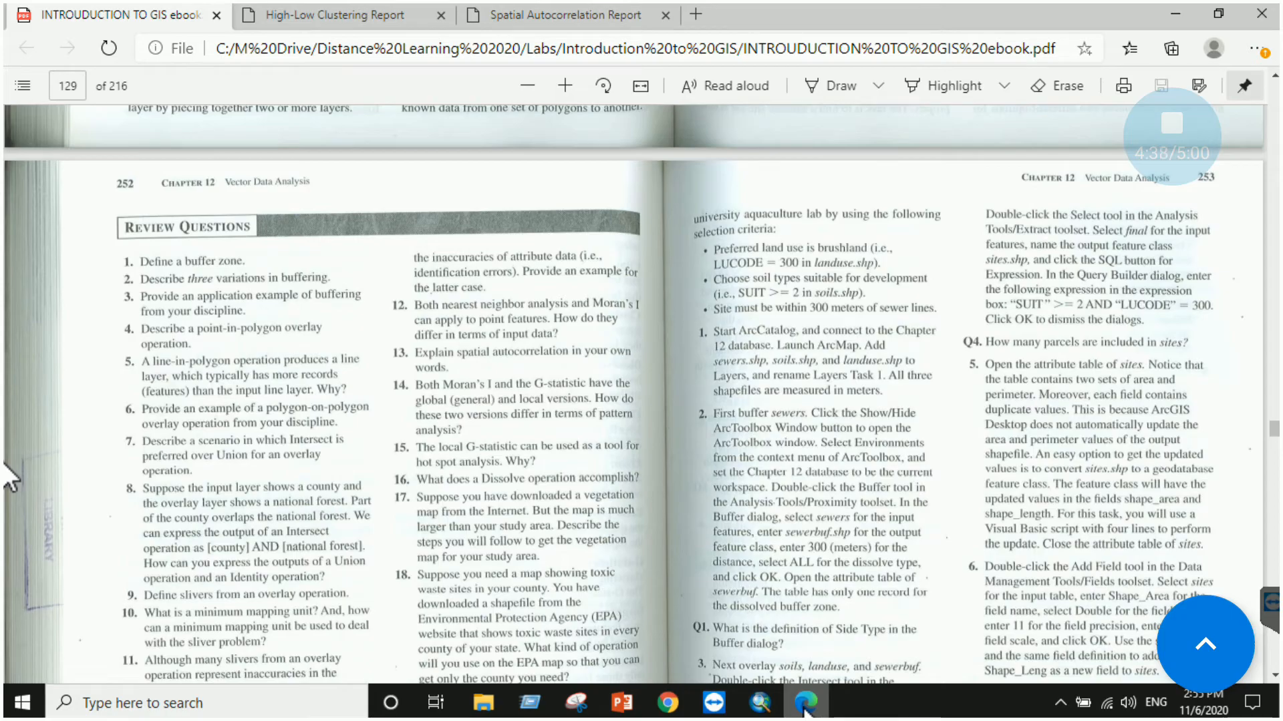
pyautogui.click(805, 710)
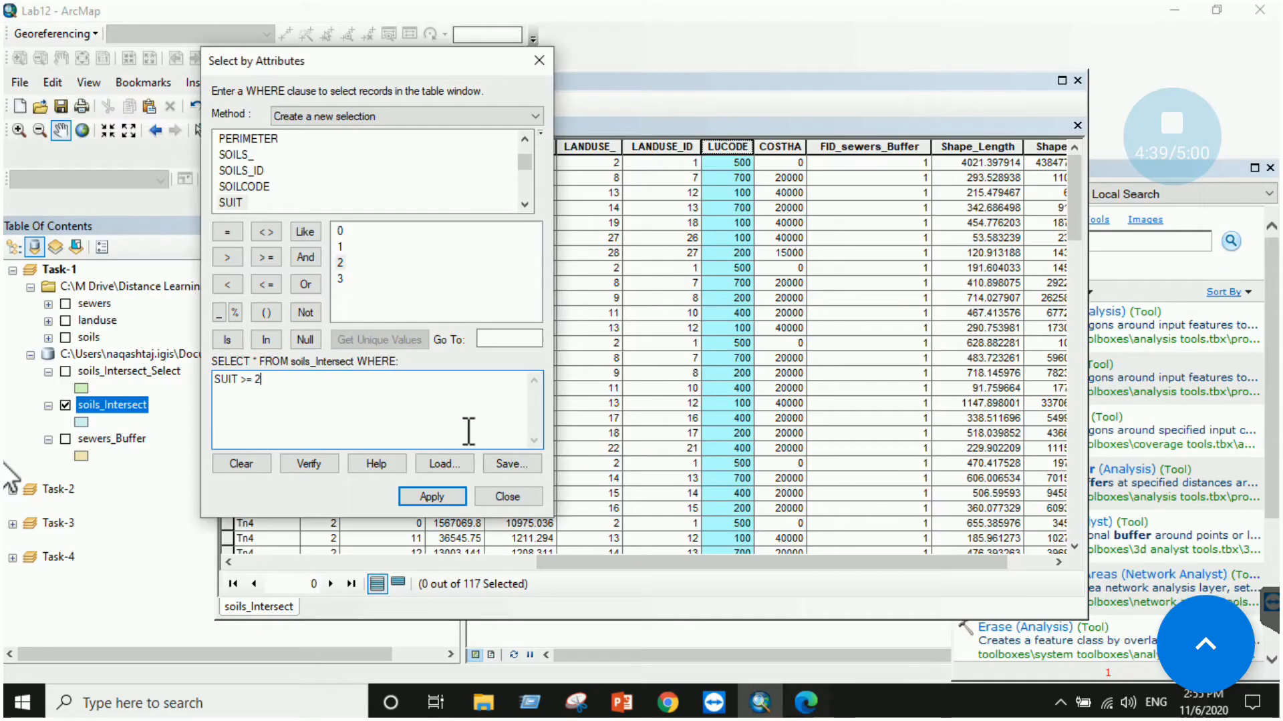
# Extend the WHERE clause with the condition AND LUCODE = 300.
pyautogui.click(306, 257)
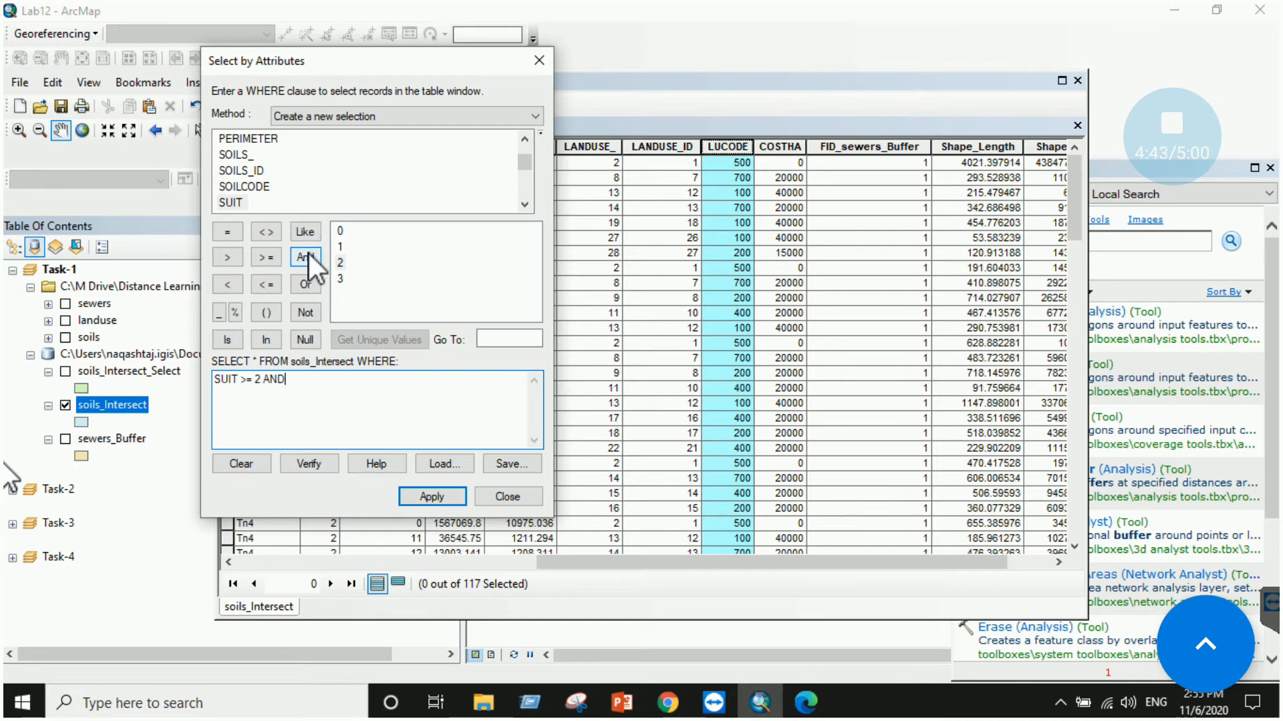
pyautogui.scroll(-3, 245, 197)
pyautogui.doubleClick(241, 155)
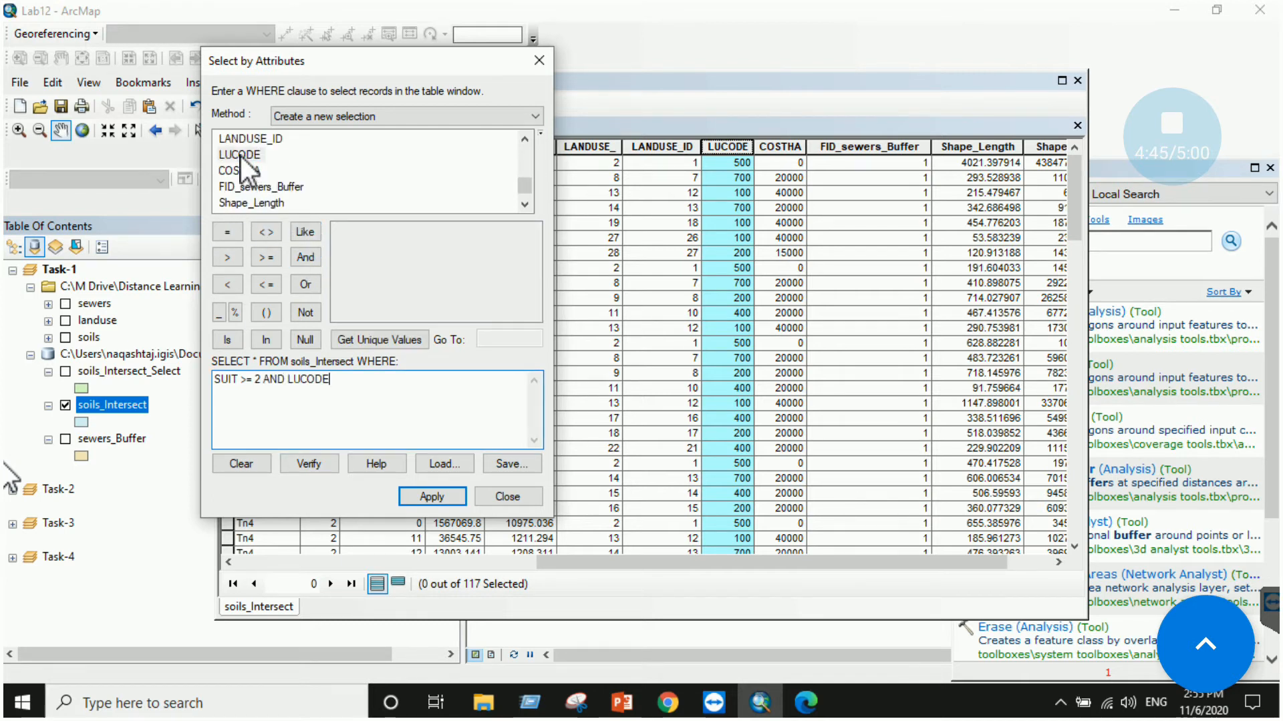
pyautogui.click(228, 233)
pyautogui.click(378, 339)
pyautogui.doubleClick(346, 262)
# Verify and apply the SUIT and LUCODE query, and show only the selected records in the soils_Intersect table.
pyautogui.click(330, 465)
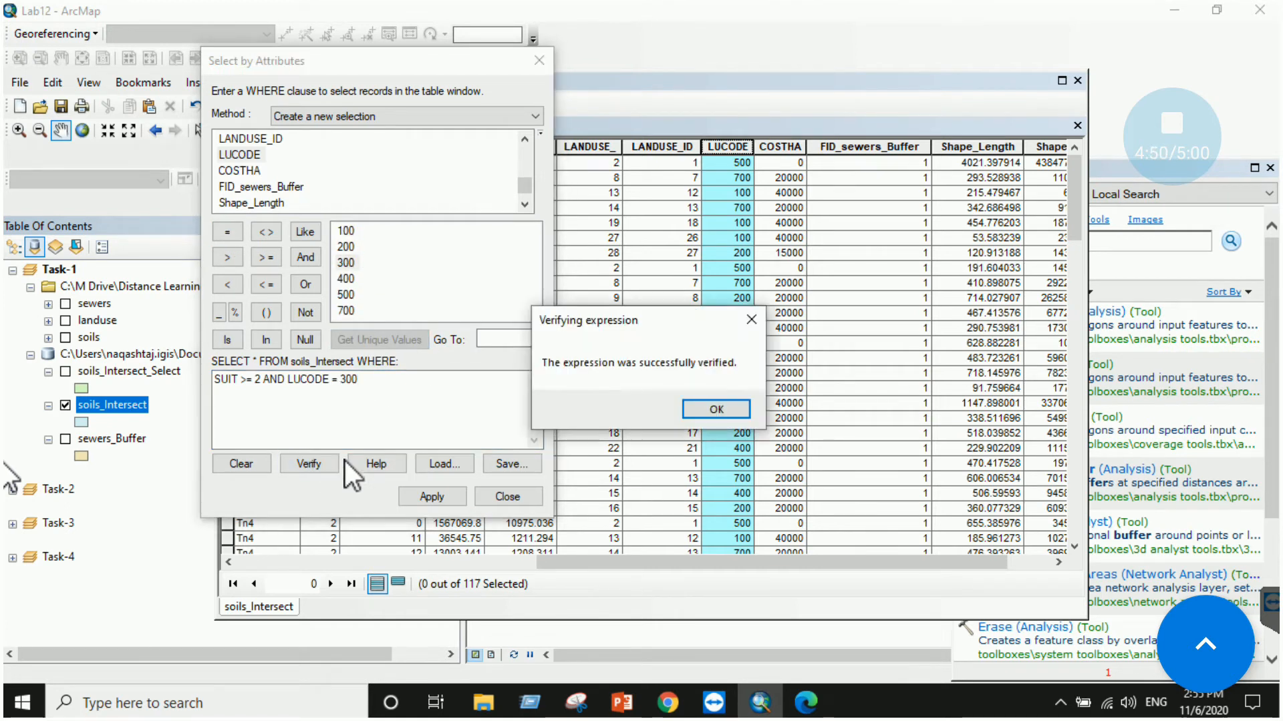
pyautogui.click(688, 410)
pyautogui.click(434, 496)
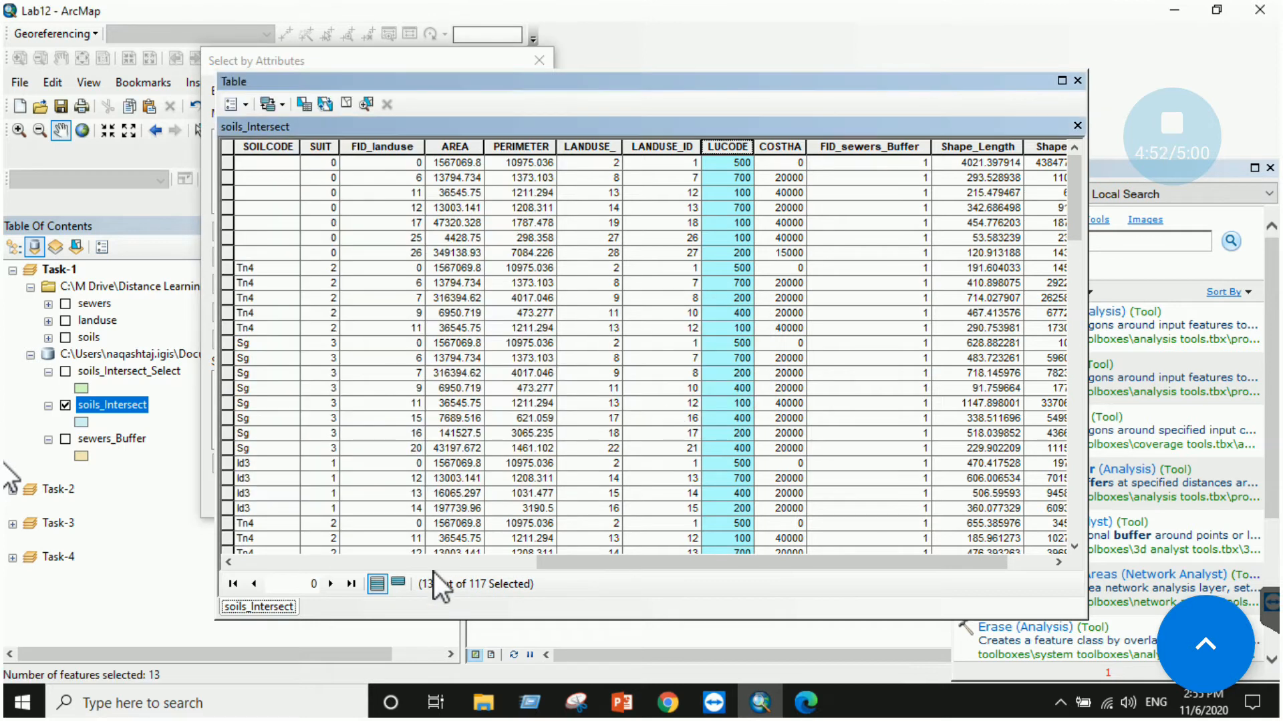
pyautogui.click(398, 584)
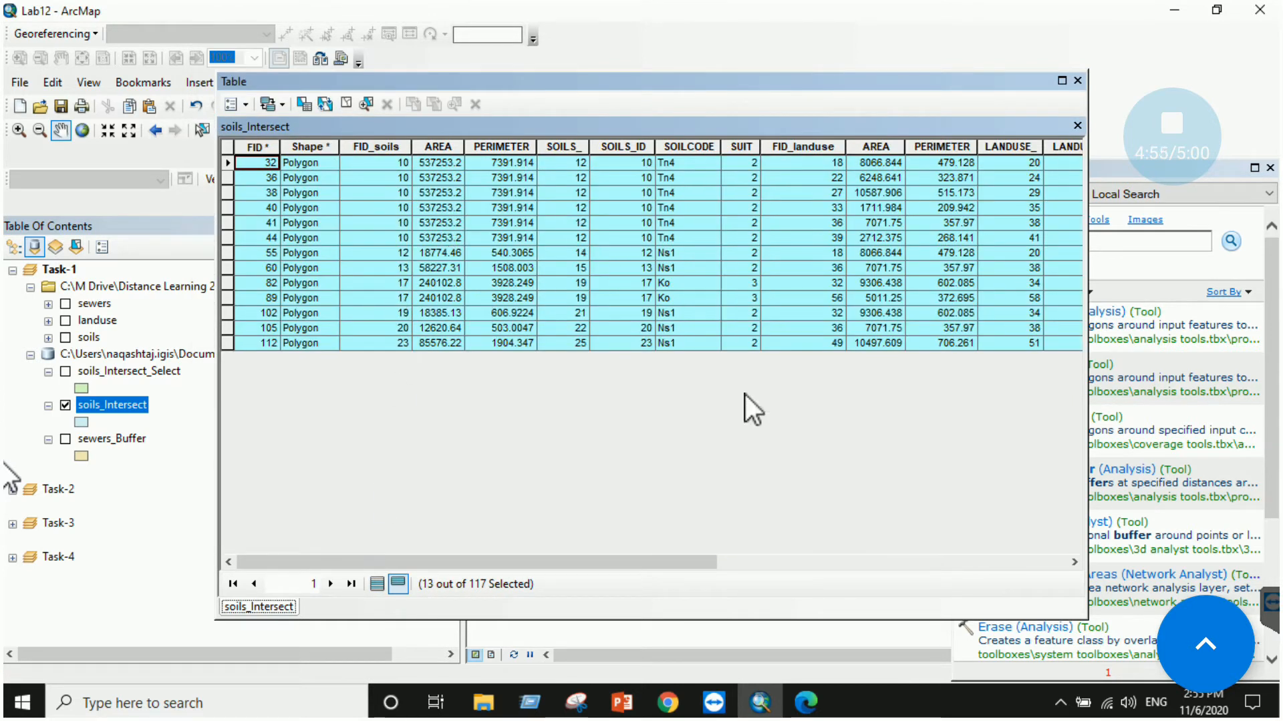
# Read the ebook's Task 1 steps 5 to 8 on updating area and perimeter values, and return to ArcMap.
pyautogui.click(806, 708)
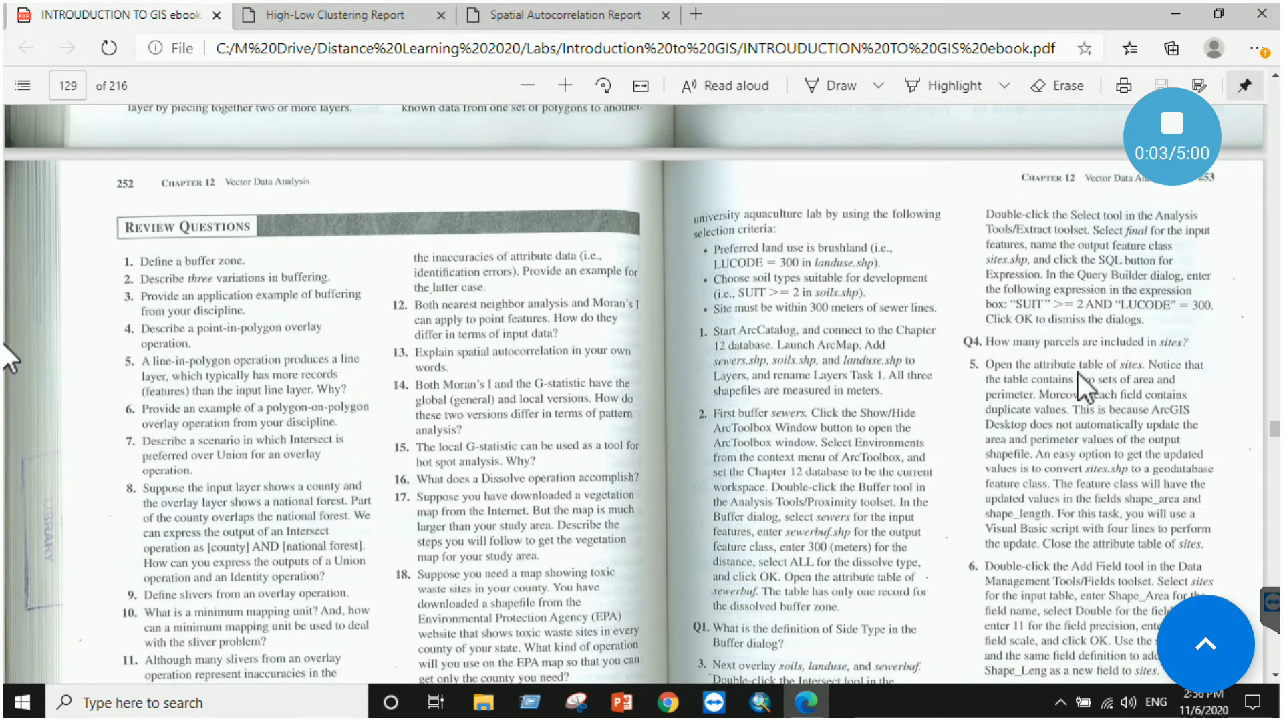
pyautogui.scroll(-3, 1080, 374)
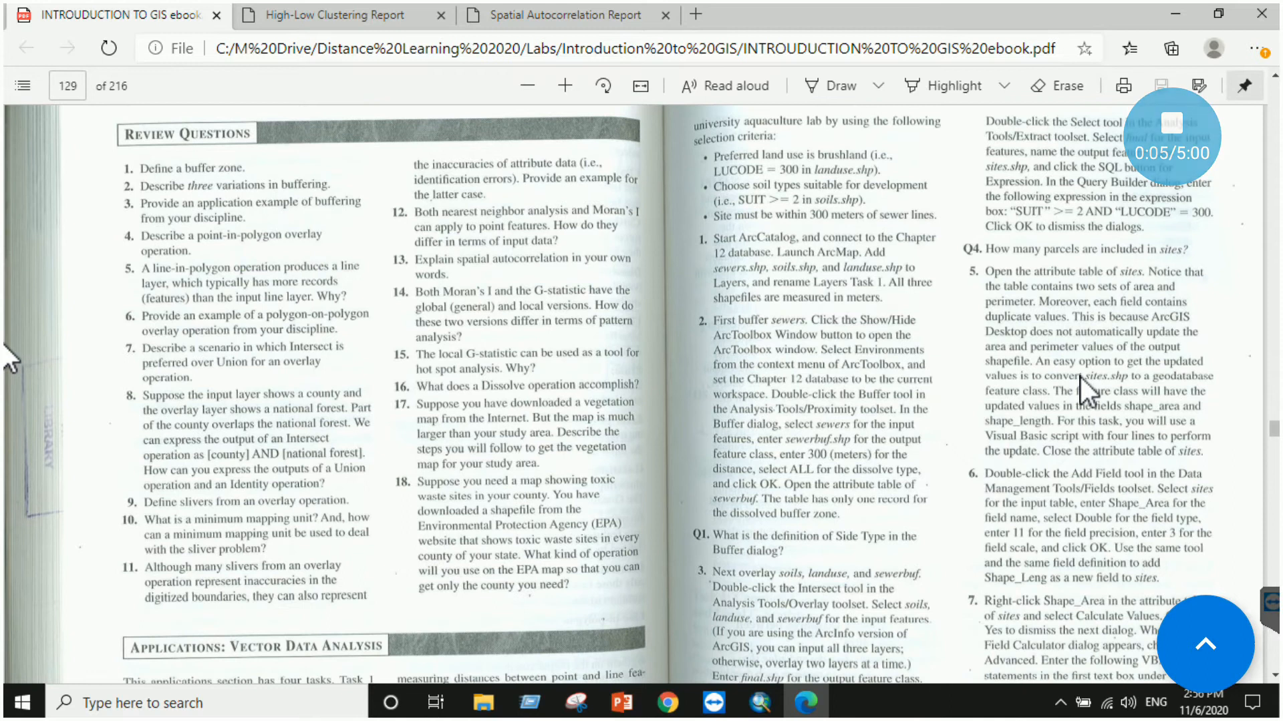
pyautogui.scroll(-2, 1078, 353)
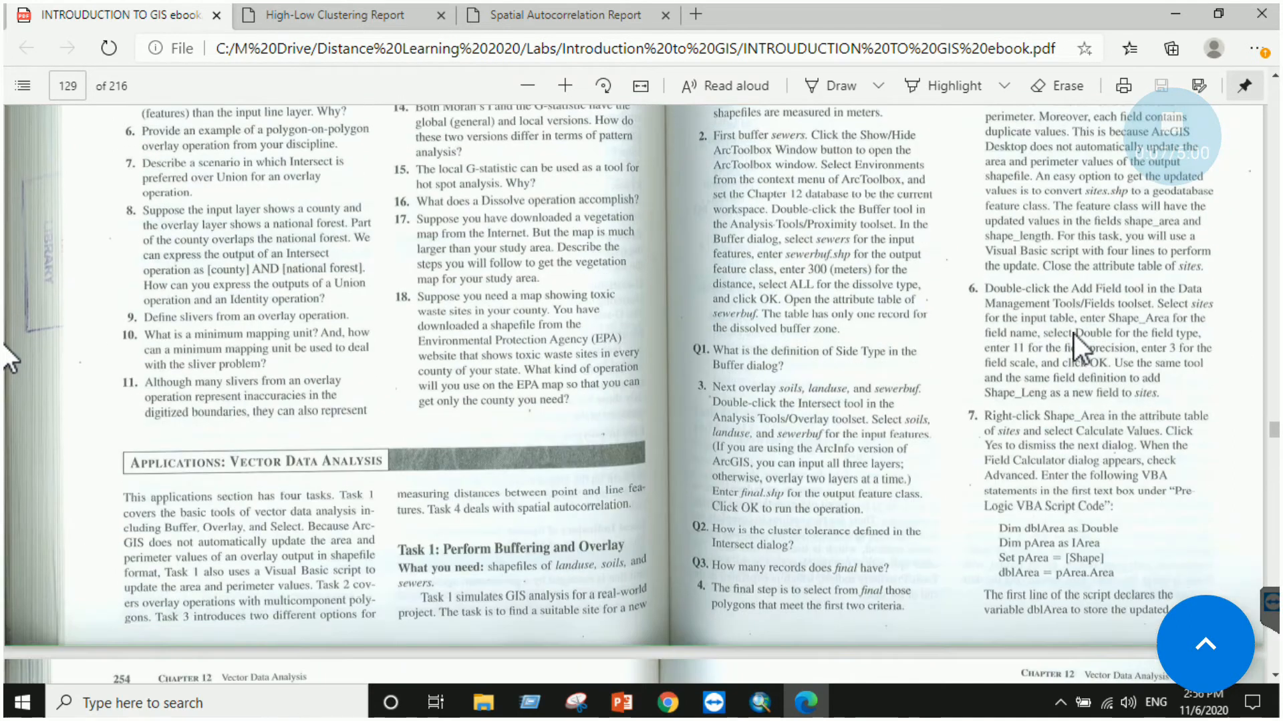
pyautogui.scroll(-2, 1093, 384)
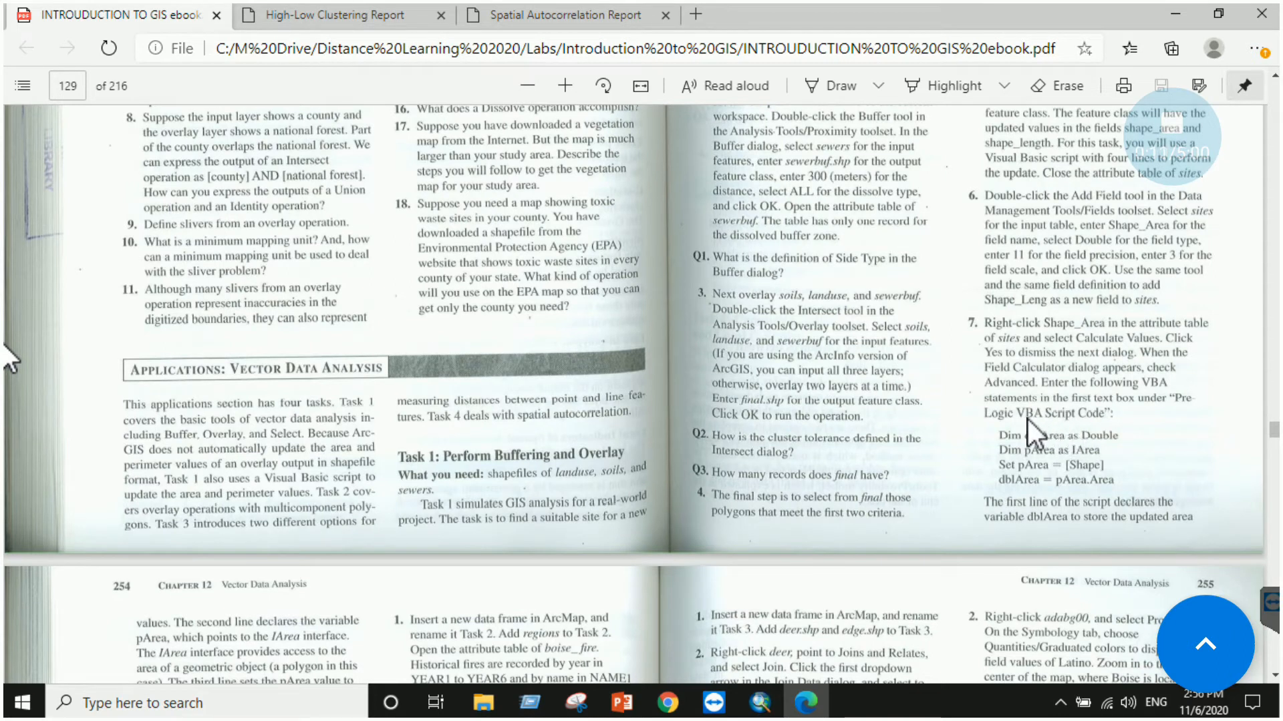
pyautogui.scroll(-2, 1052, 420)
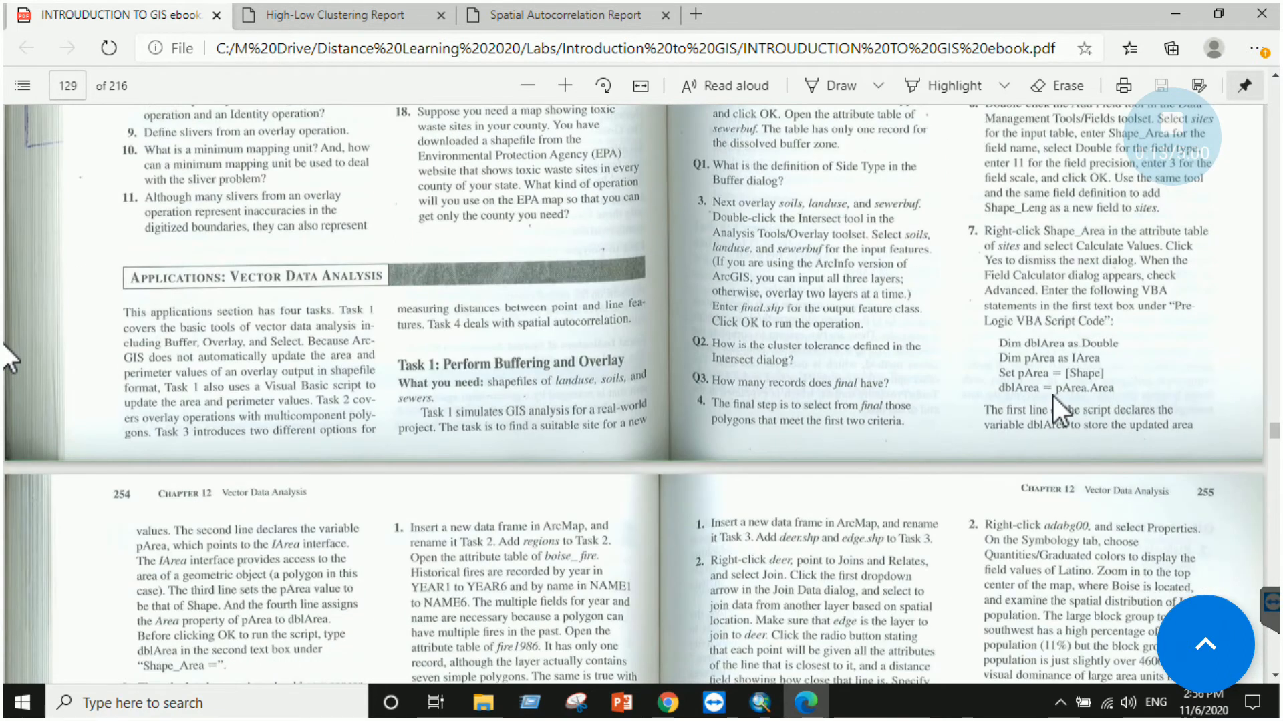
pyautogui.scroll(-2, 1053, 396)
pyautogui.scroll(-4, 501, 461)
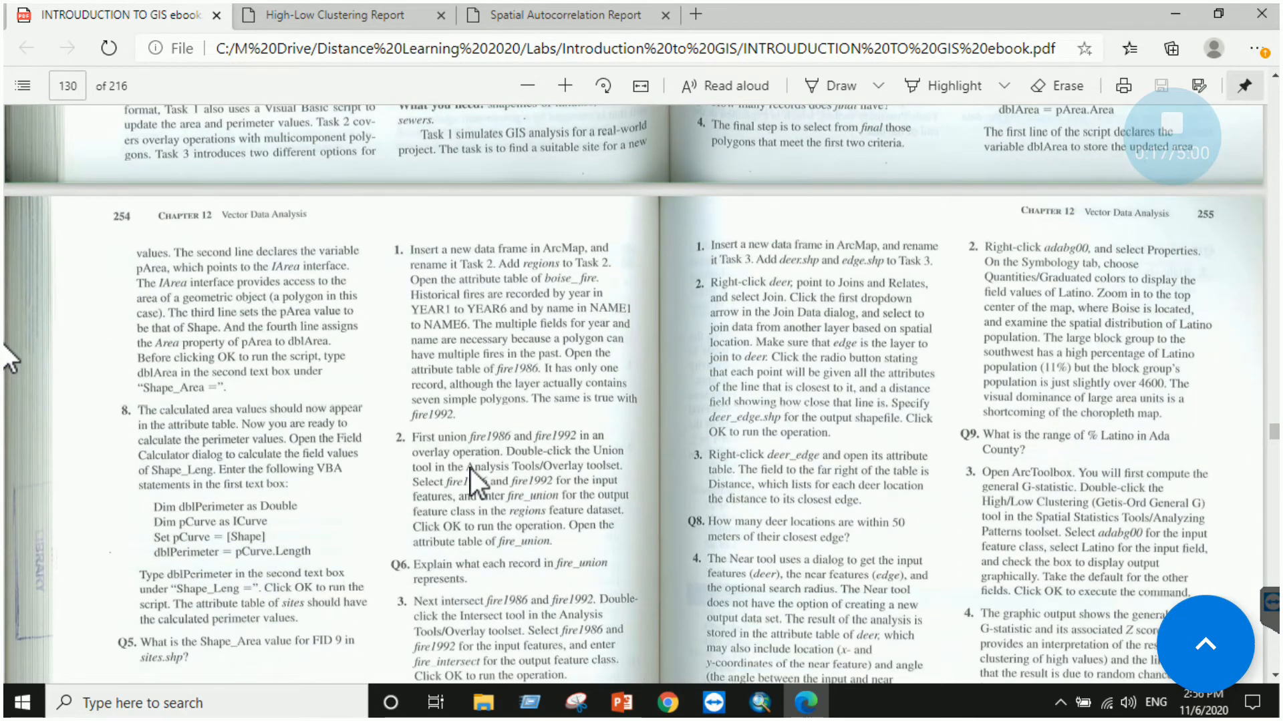
pyautogui.scroll(-2, 471, 467)
pyautogui.click(780, 695)
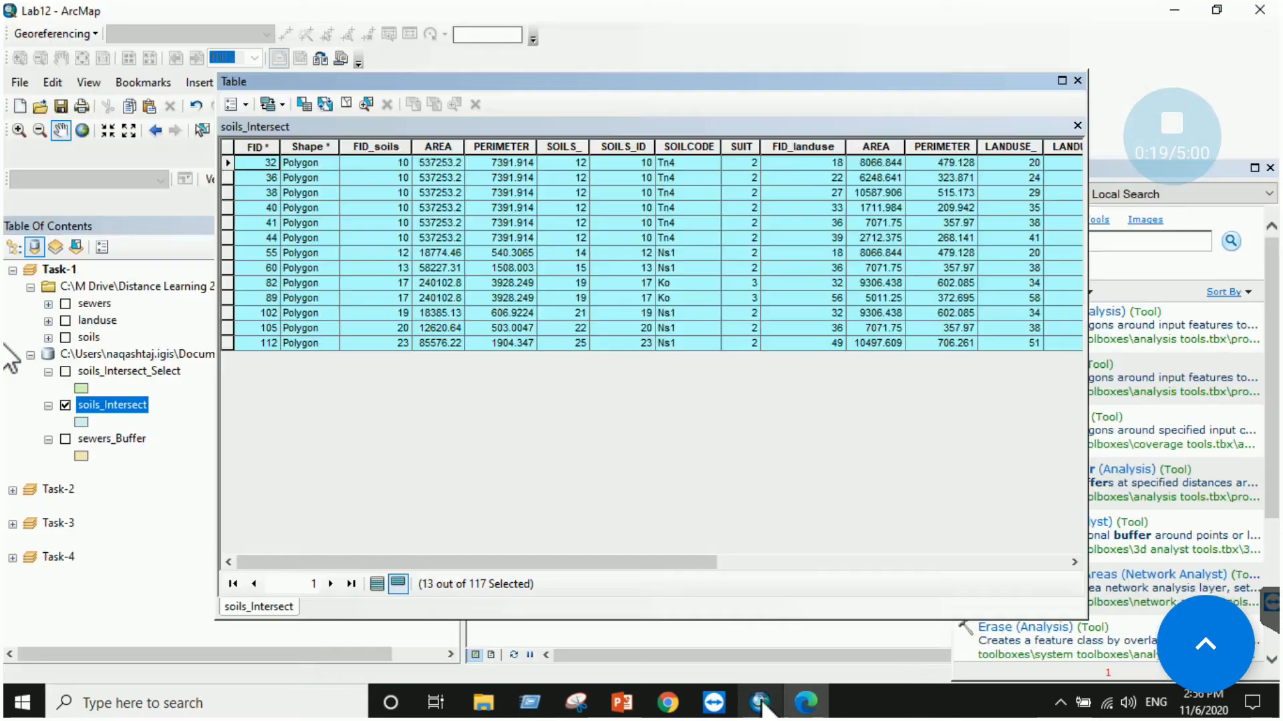
# Close the attribute table and start exporting the selected features of the soils_Intersect layer.
pyautogui.click(1077, 80)
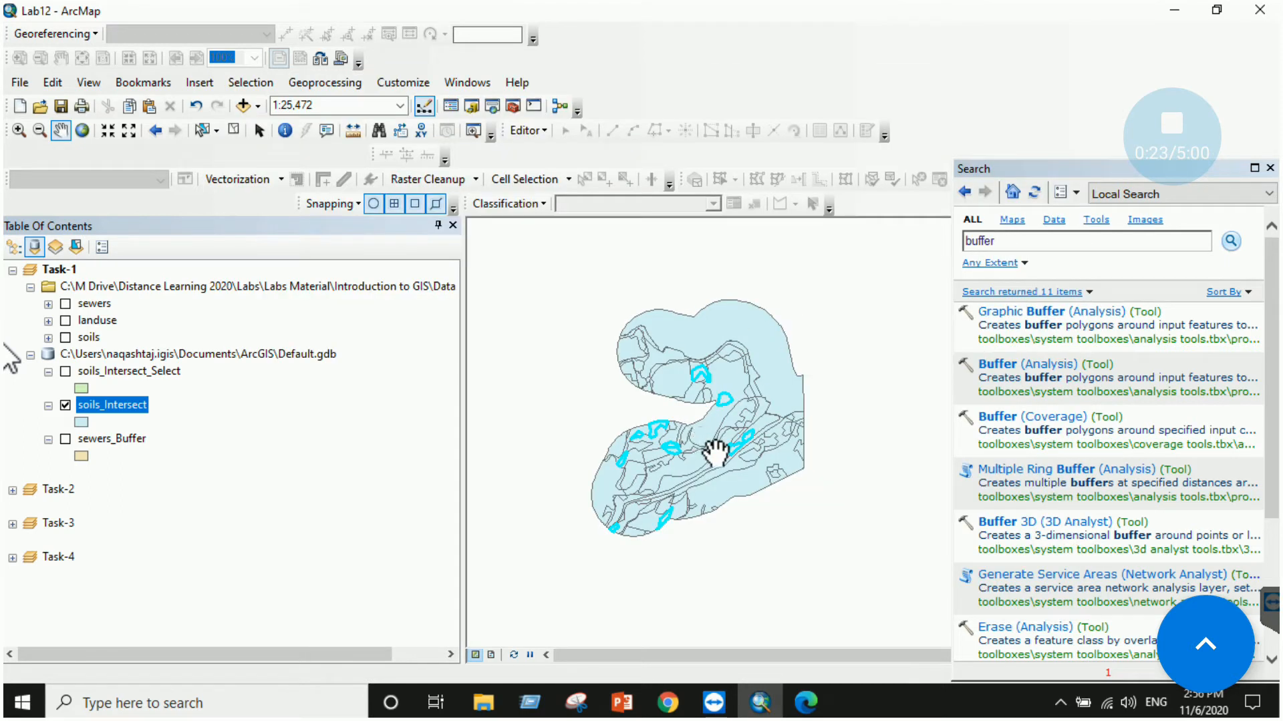
pyautogui.moveTo(710, 449); pyautogui.dragTo(681, 435)
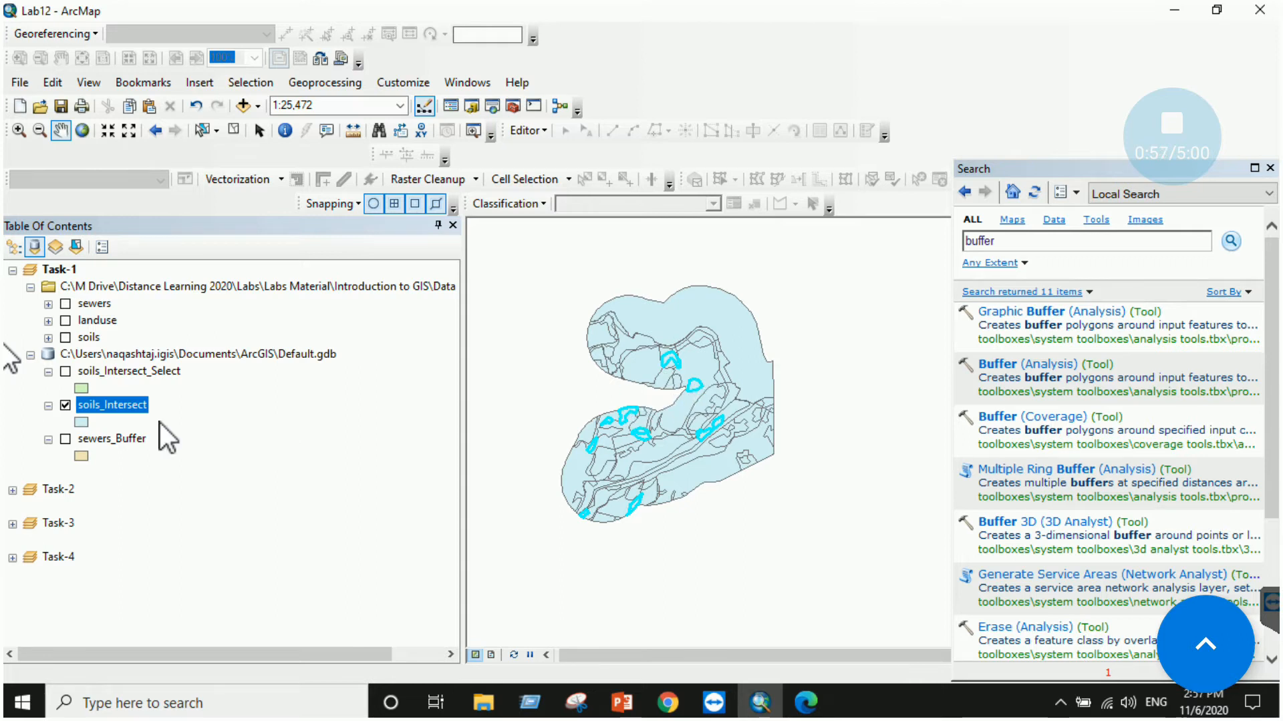
pyautogui.rightClick(115, 407)
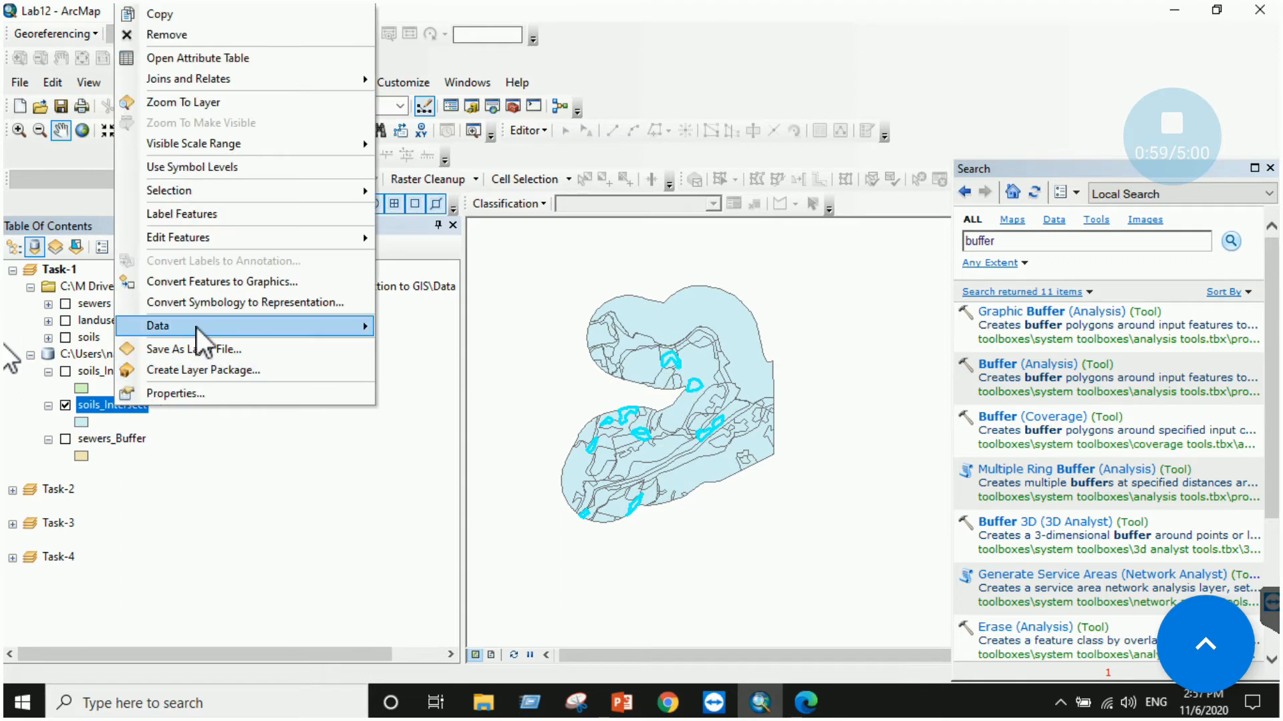
pyautogui.moveTo(204, 327)
pyautogui.click(434, 348)
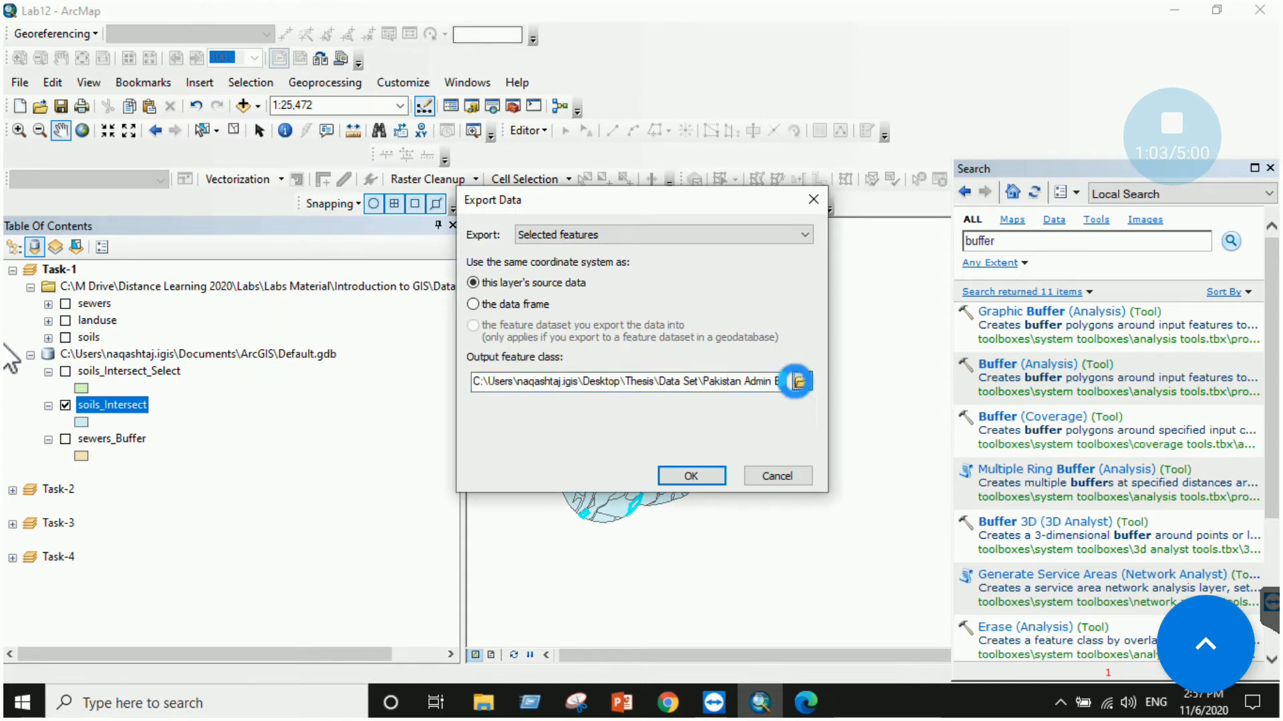
# Name the export output suitablesites.shp and try to save it as a shapefile in Default.gdb.
pyautogui.click(801, 380)
pyautogui.click(712, 227)
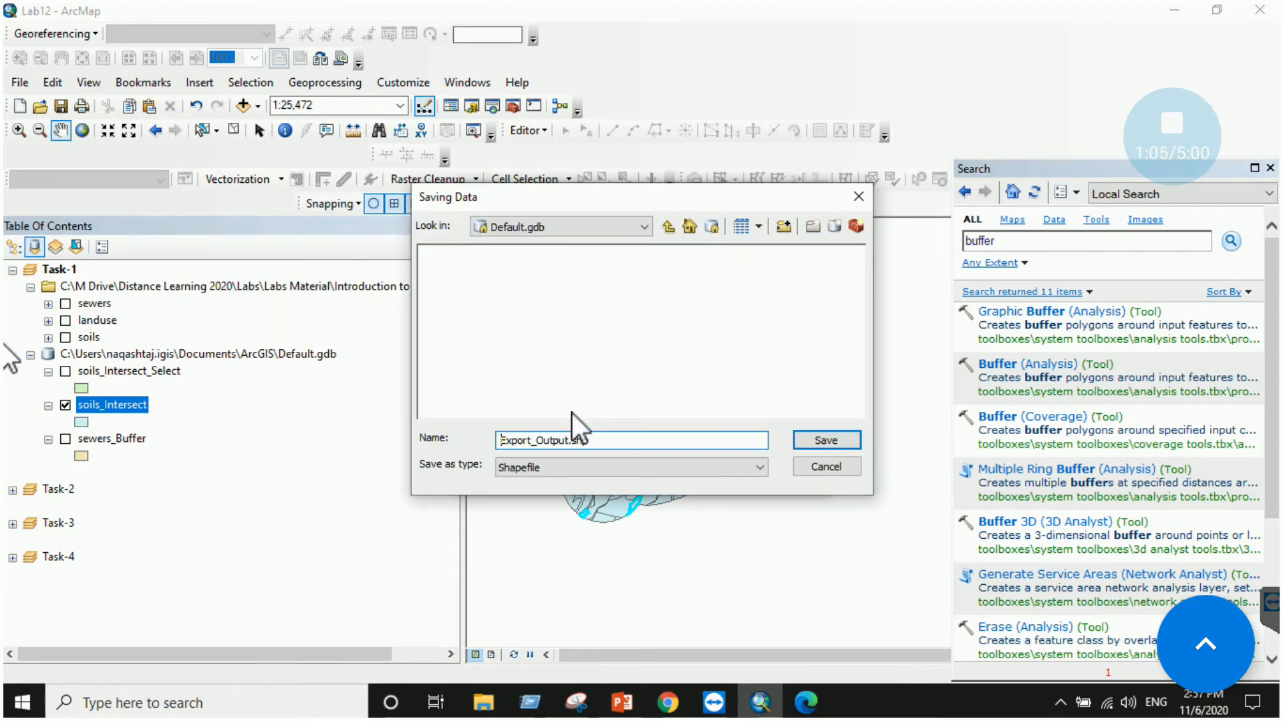
pyautogui.moveTo(569, 440); pyautogui.dragTo(498, 441)
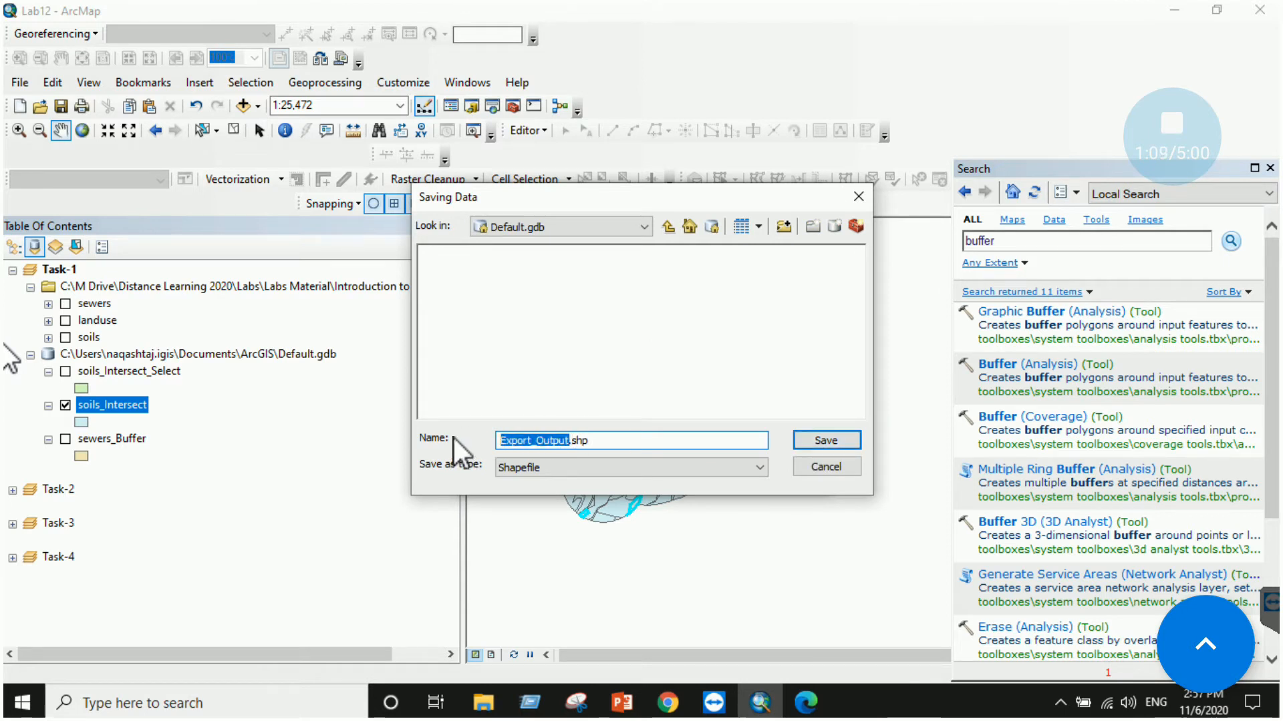
pyautogui.write('suitablesites')
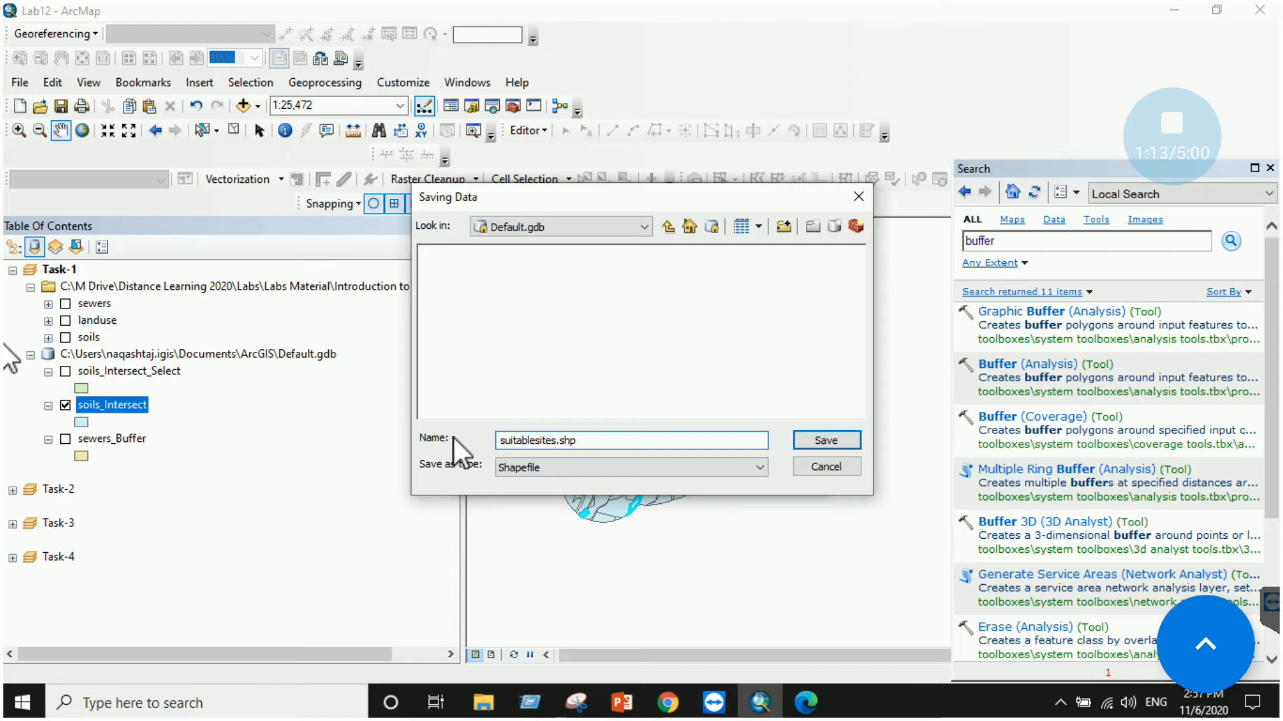
pyautogui.click(823, 442)
pyautogui.click(789, 411)
# Save suitablesites.shp in the ArcGIS documents folder instead, run the export and add the result to the map.
pyautogui.click(676, 225)
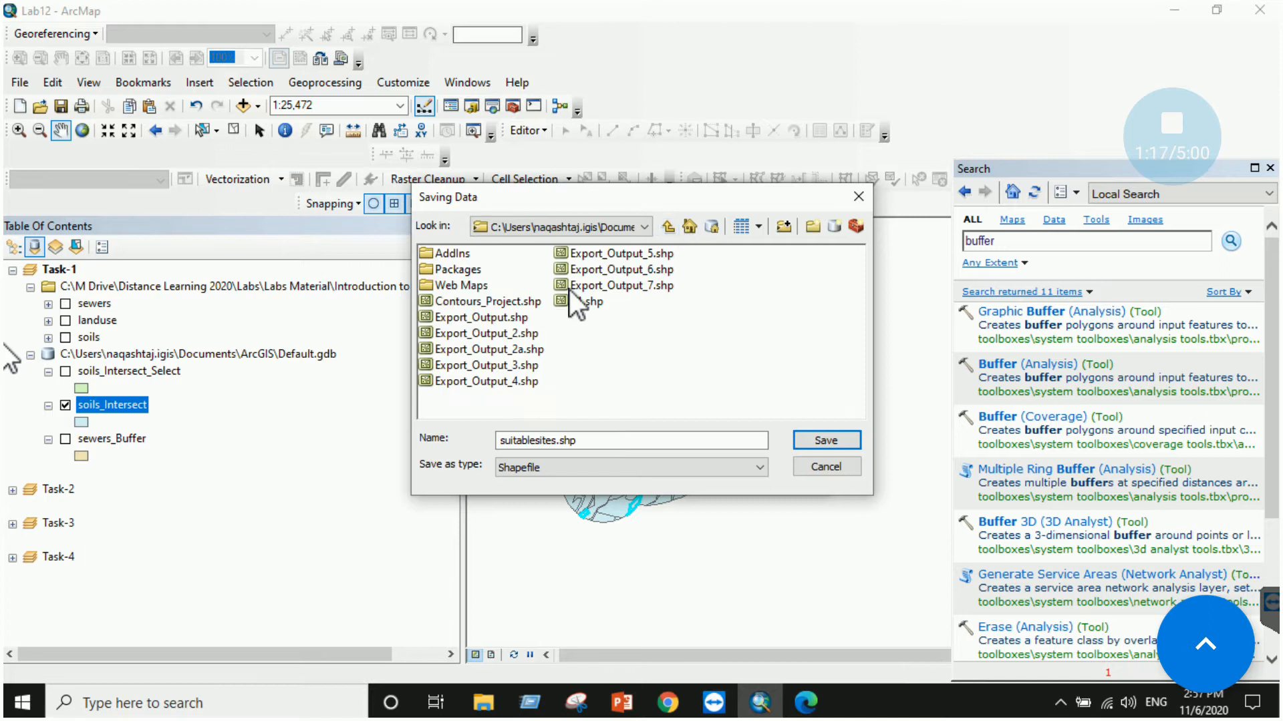
pyautogui.click(802, 442)
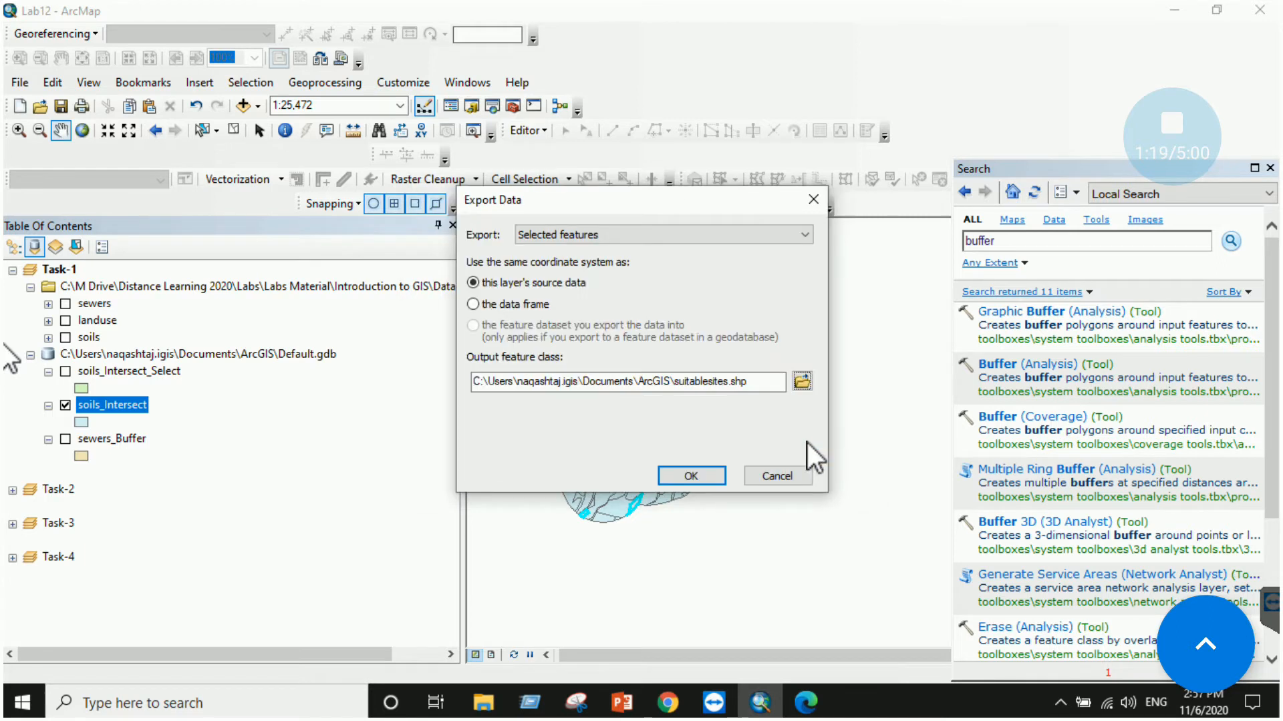
pyautogui.click(691, 476)
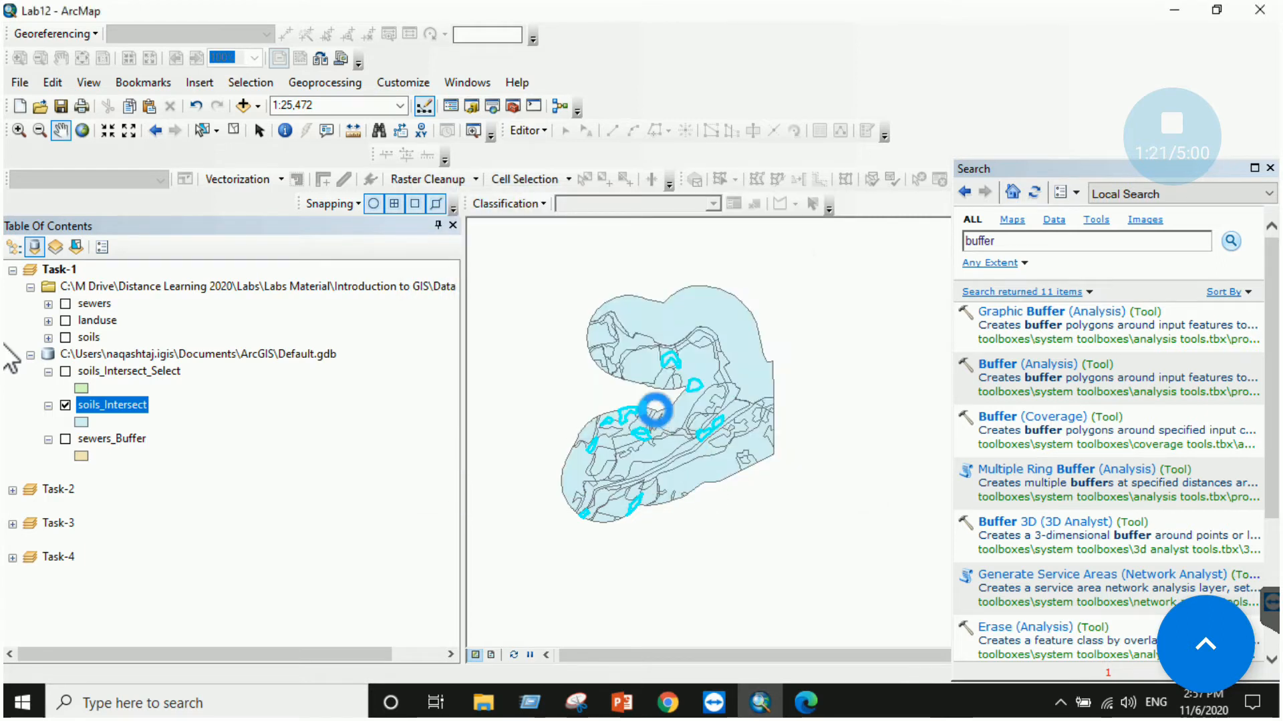
pyautogui.click(702, 415)
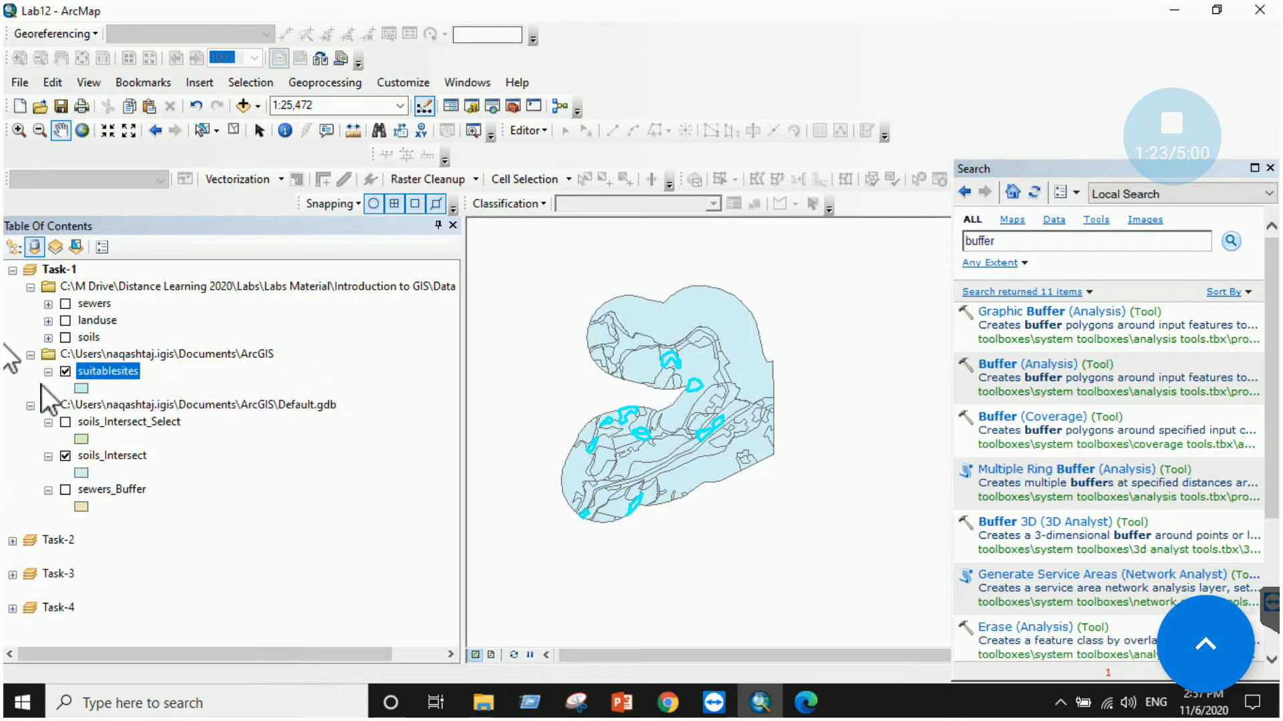
# Turn off the soils_Intersect and suitablesites layers and collapse the Task-1 data frame with its sources.
pyautogui.click(64, 455)
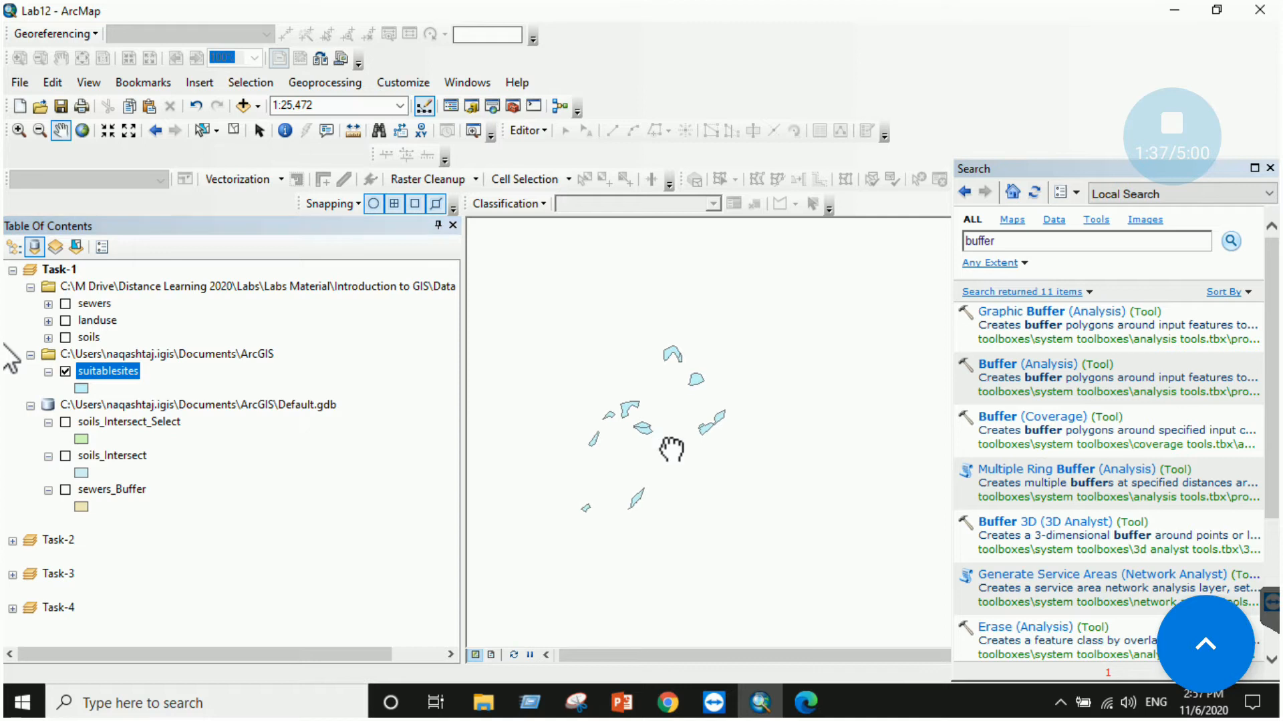
pyautogui.moveTo(670, 449); pyautogui.dragTo(677, 438)
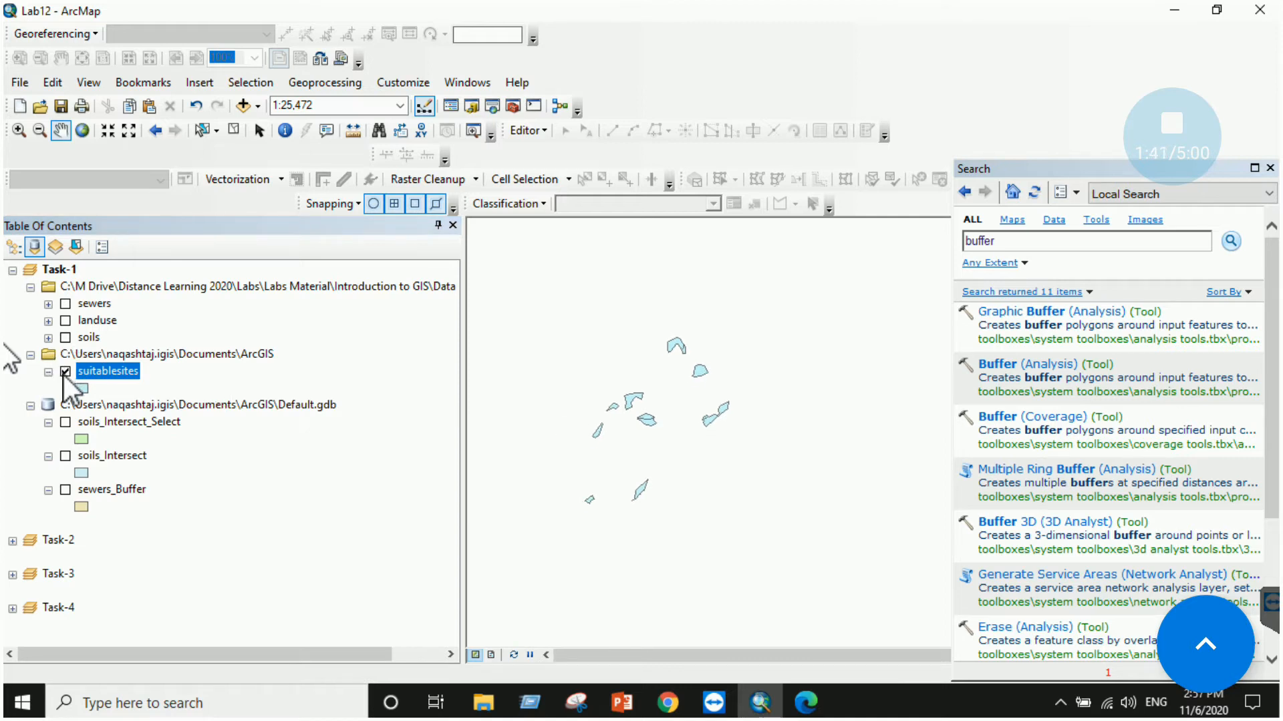
pyautogui.click(30, 355)
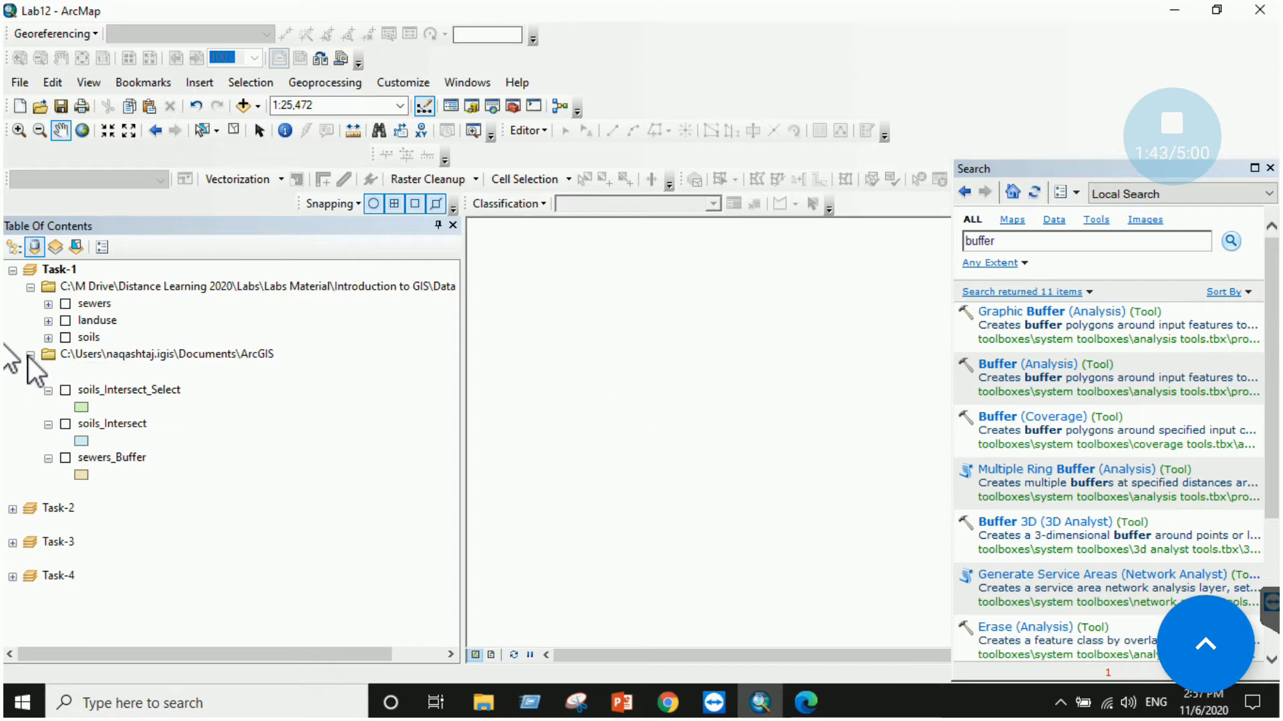
pyautogui.click(30, 371)
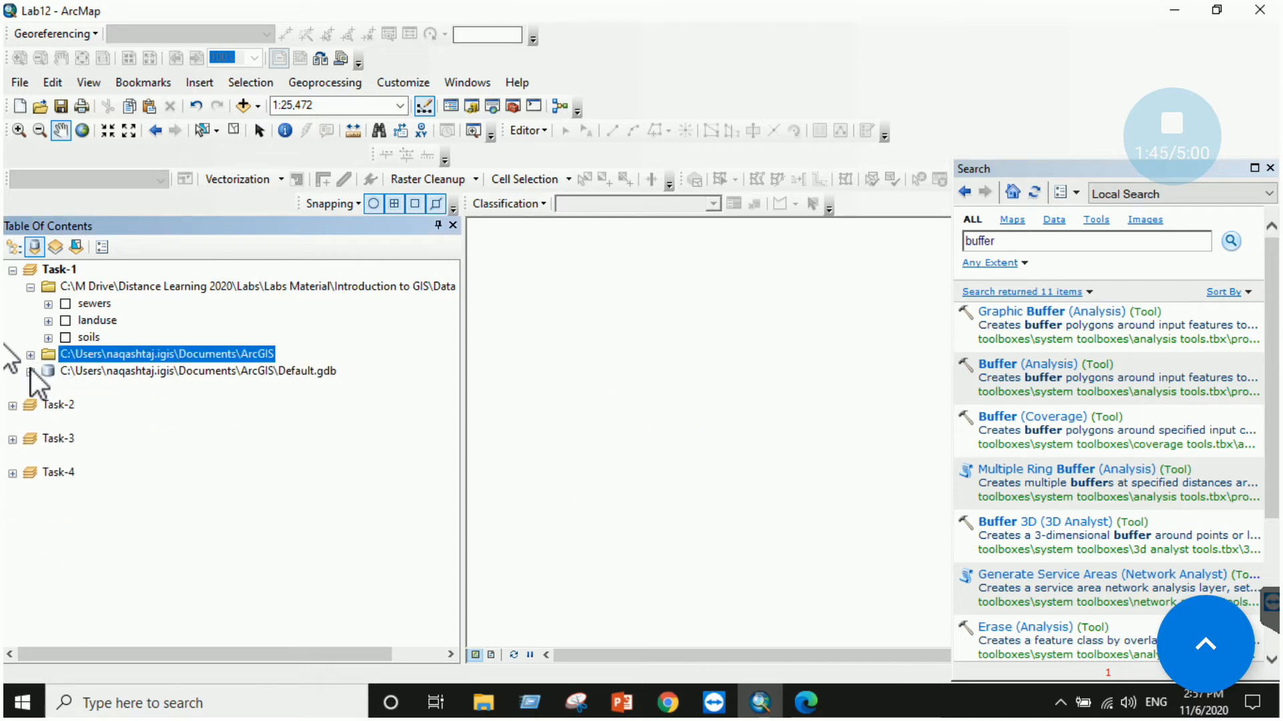
pyautogui.click(30, 287)
pyautogui.click(12, 271)
# Activate the Task-2 data frame, expand it and turn off its fire1986, fire1992 and boise_fire layers.
pyautogui.rightClick(59, 306)
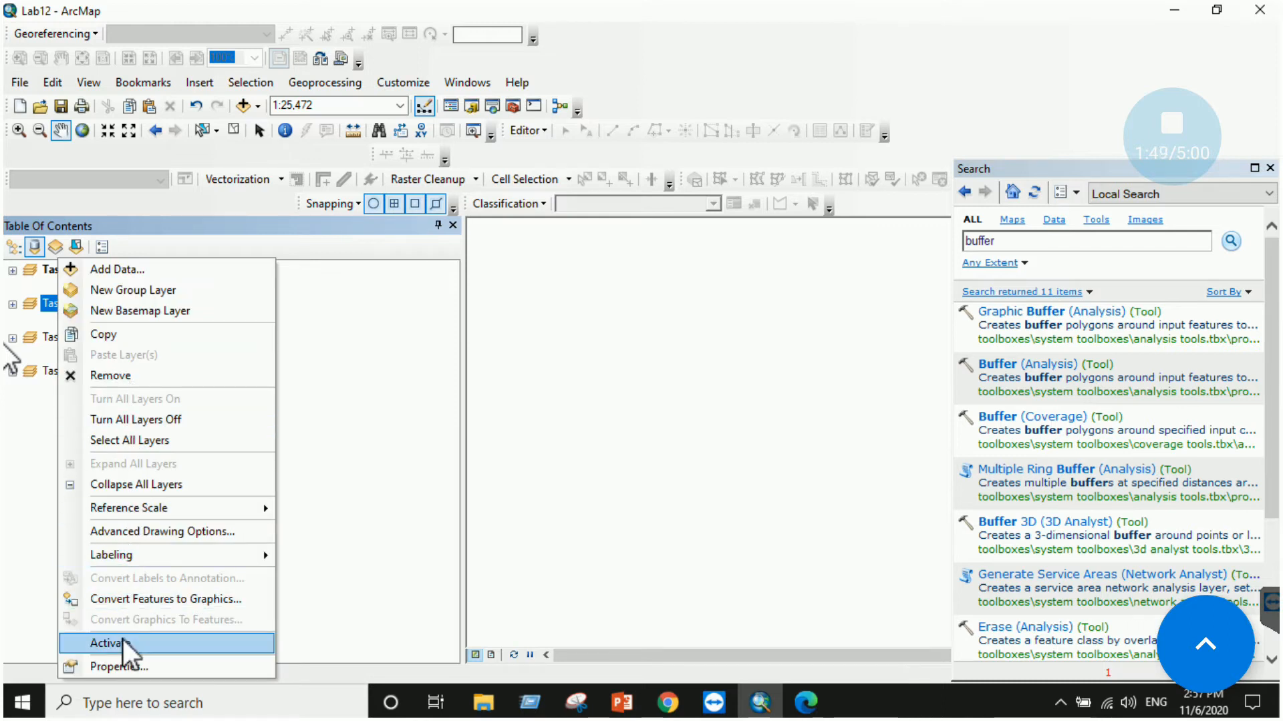
pyautogui.click(123, 639)
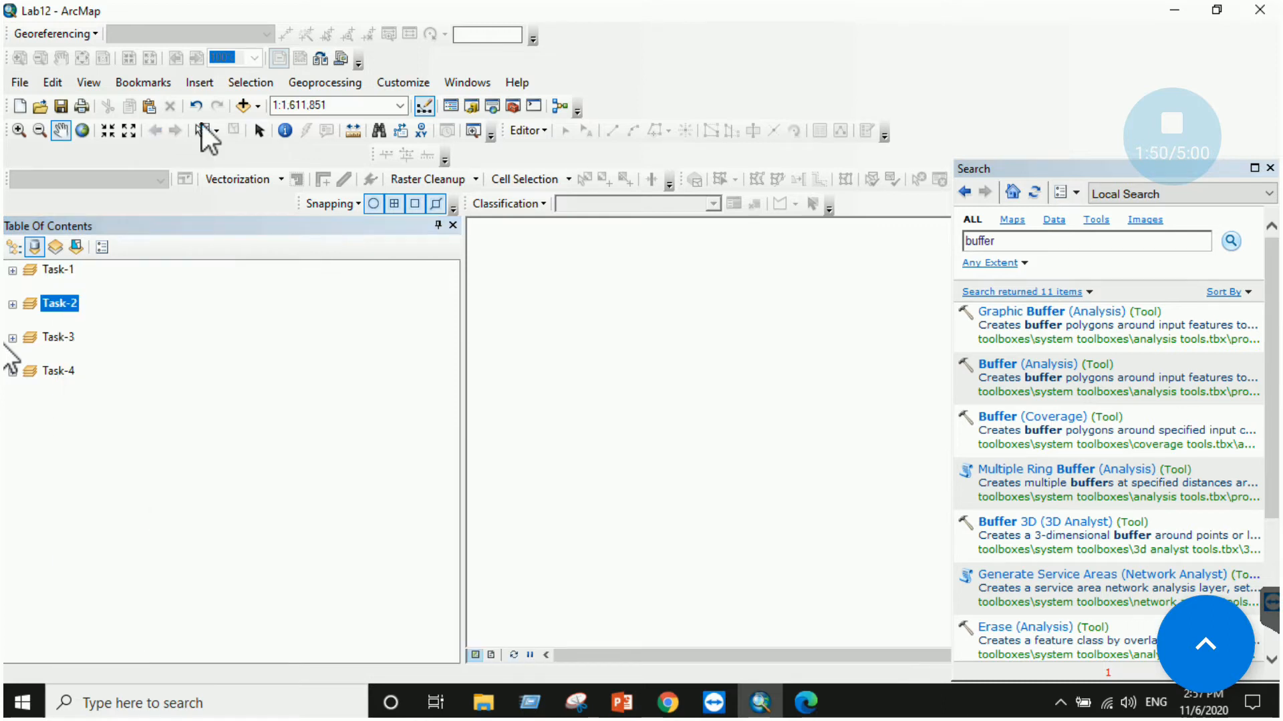
pyautogui.click(12, 305)
pyautogui.click(83, 438)
pyautogui.click(82, 472)
pyautogui.click(83, 506)
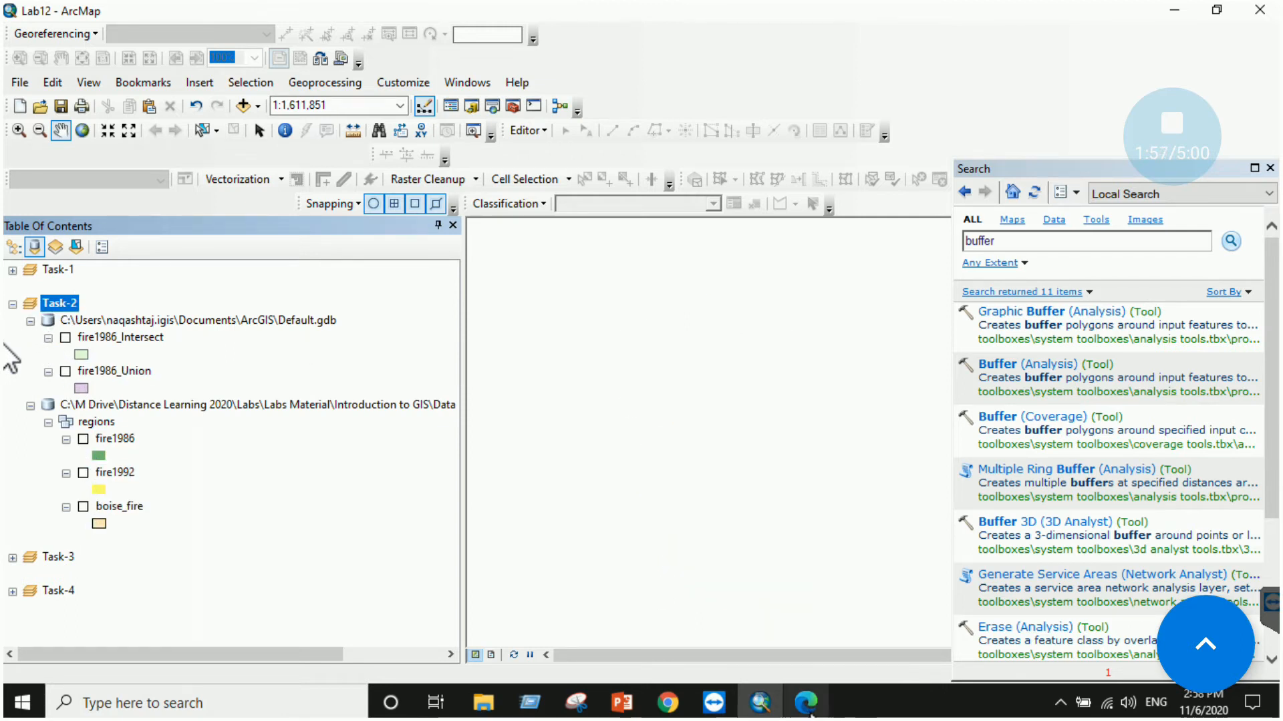
# Read the ebook's introduction to Task 2 on overlaying multicomponent polygons, and return to ArcMap.
pyautogui.click(808, 698)
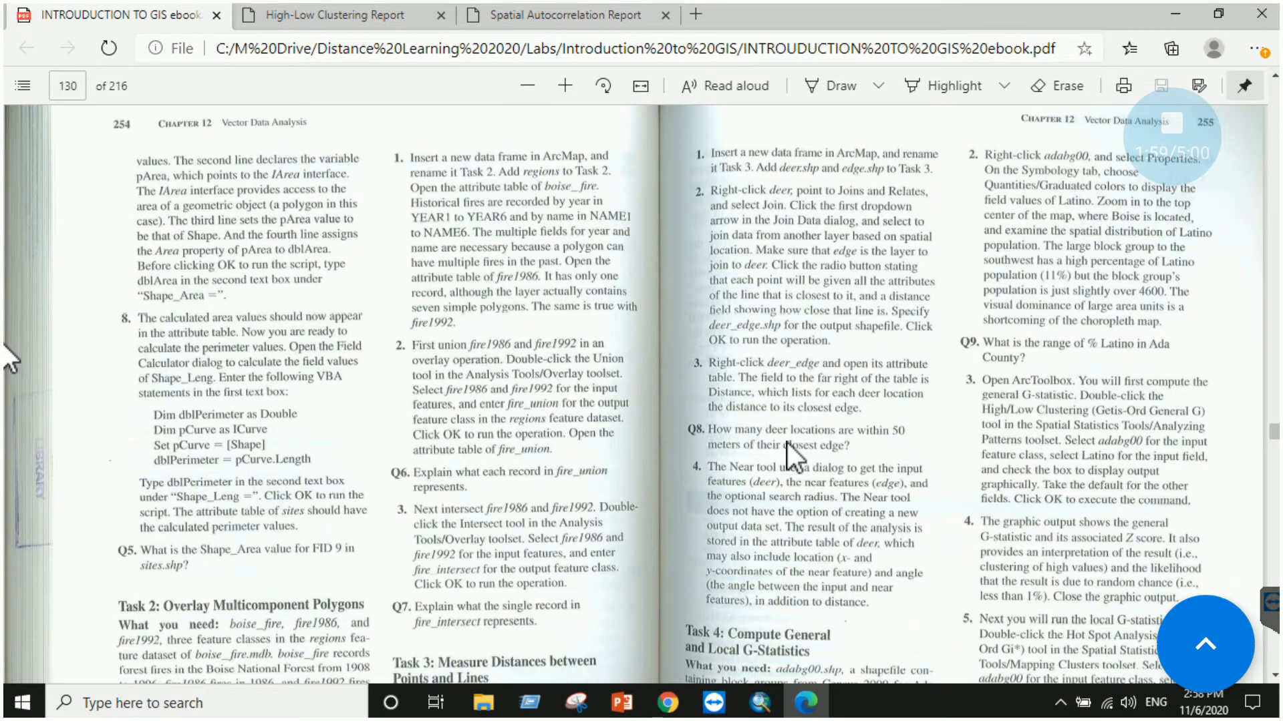
pyautogui.scroll(-3, 303, 554)
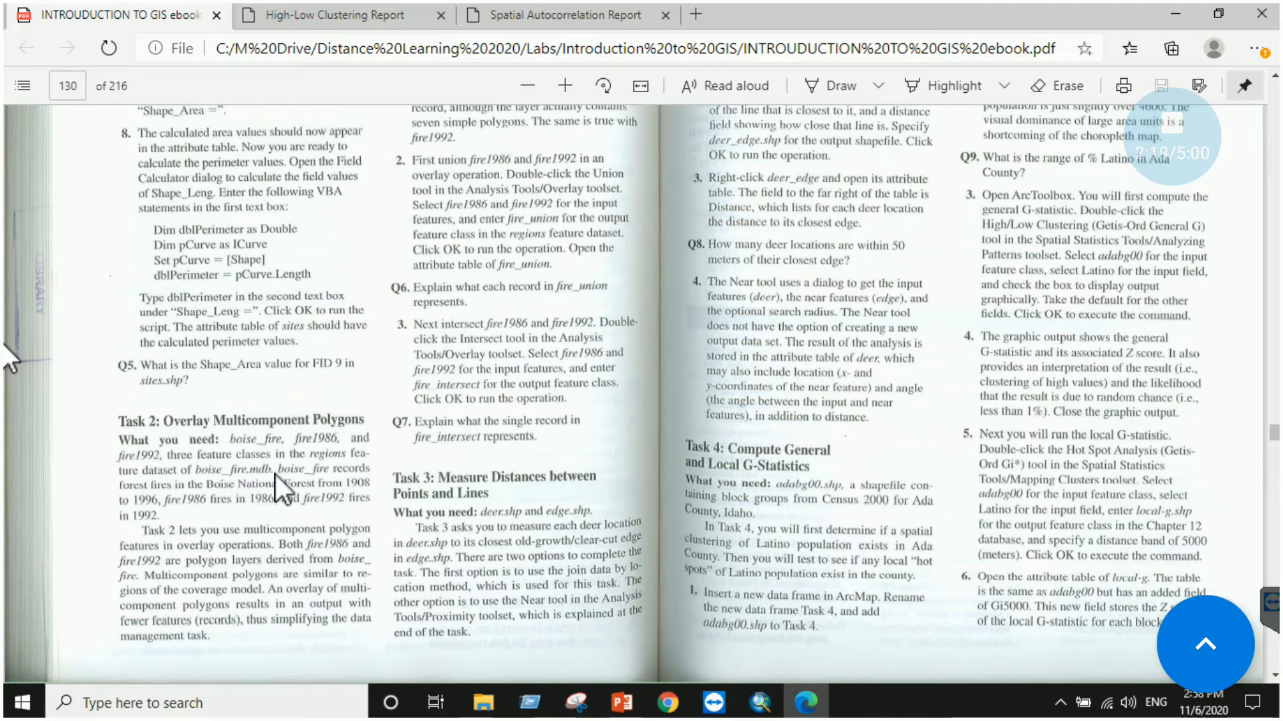
pyautogui.click(759, 701)
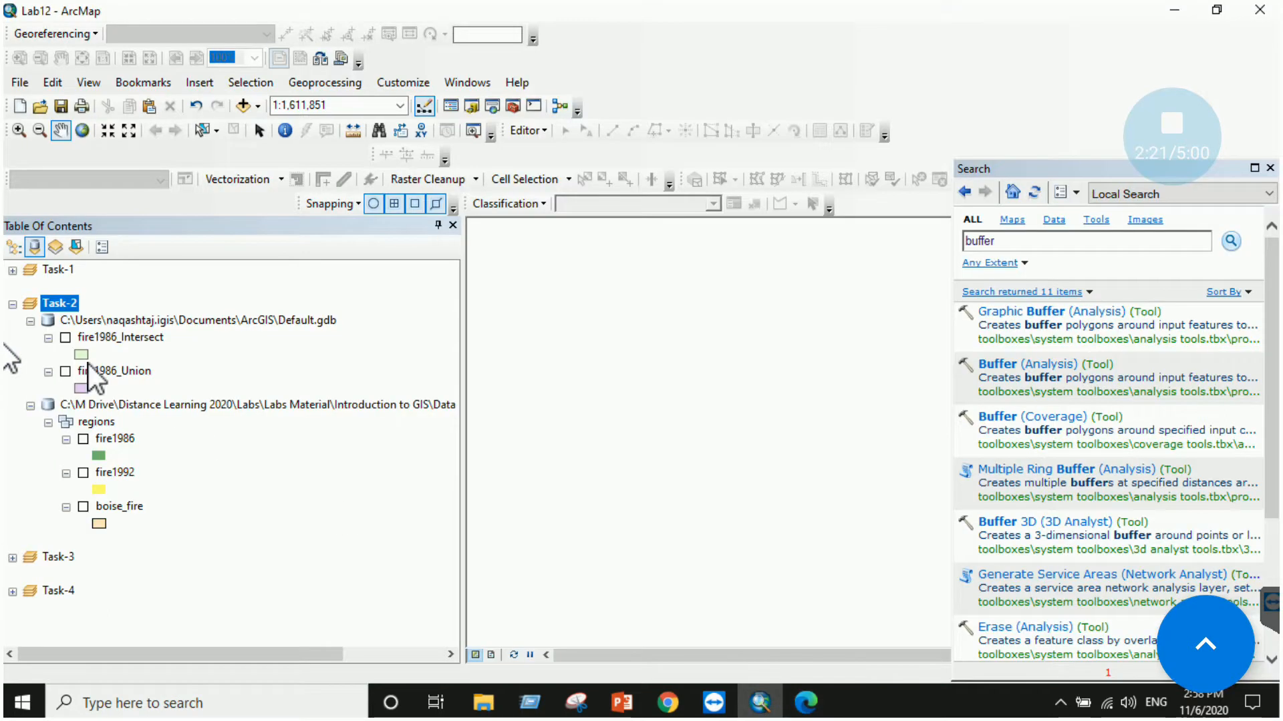
pyautogui.rightClick(67, 301)
pyautogui.click(107, 268)
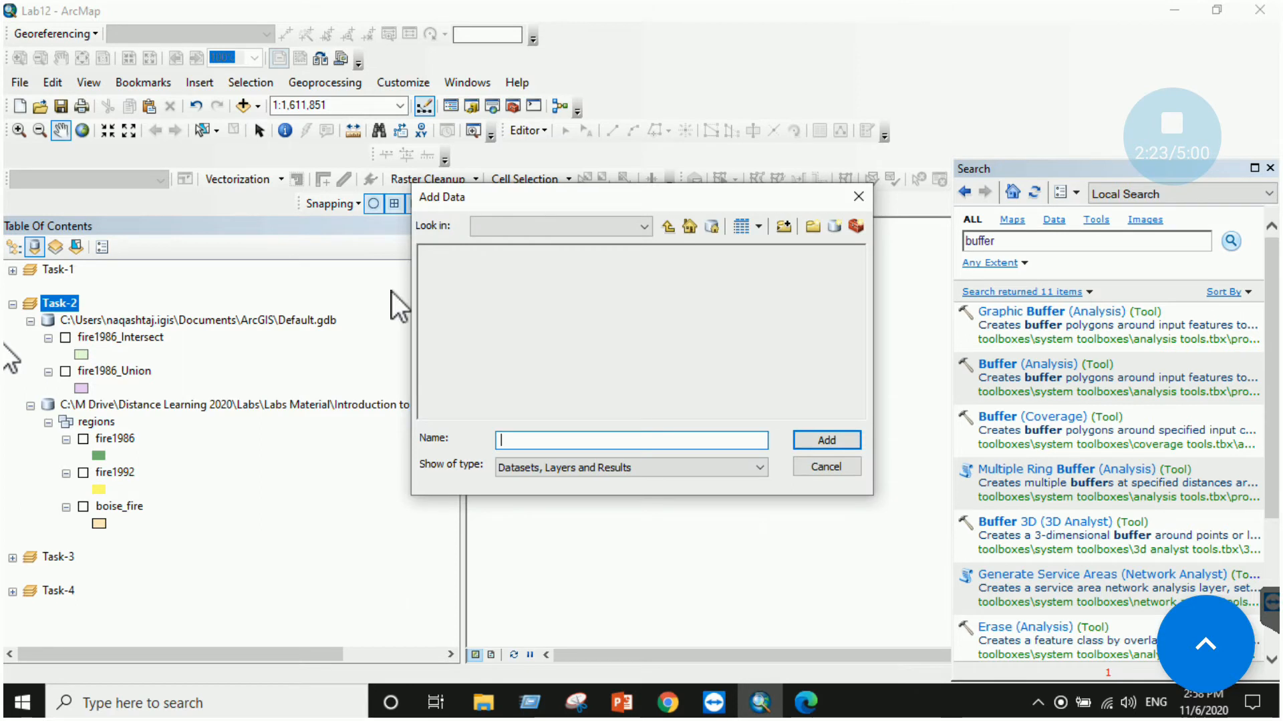
pyautogui.click(675, 226)
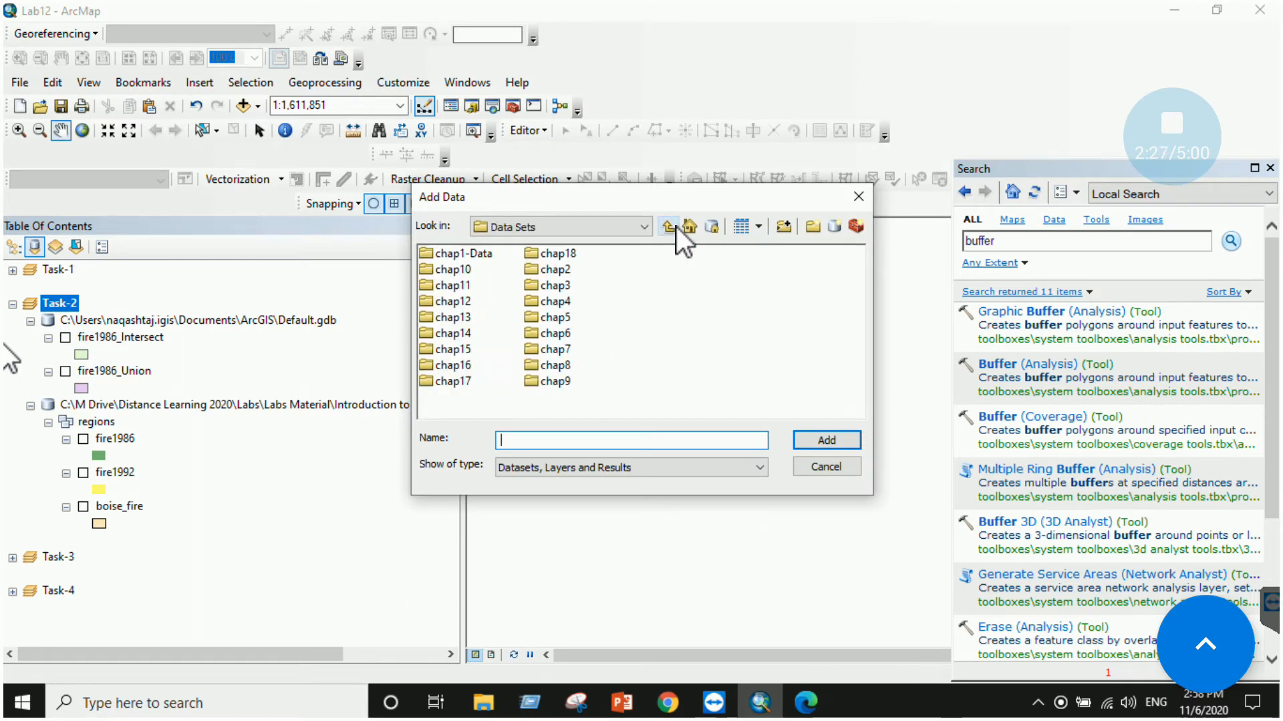
pyautogui.doubleClick(461, 302)
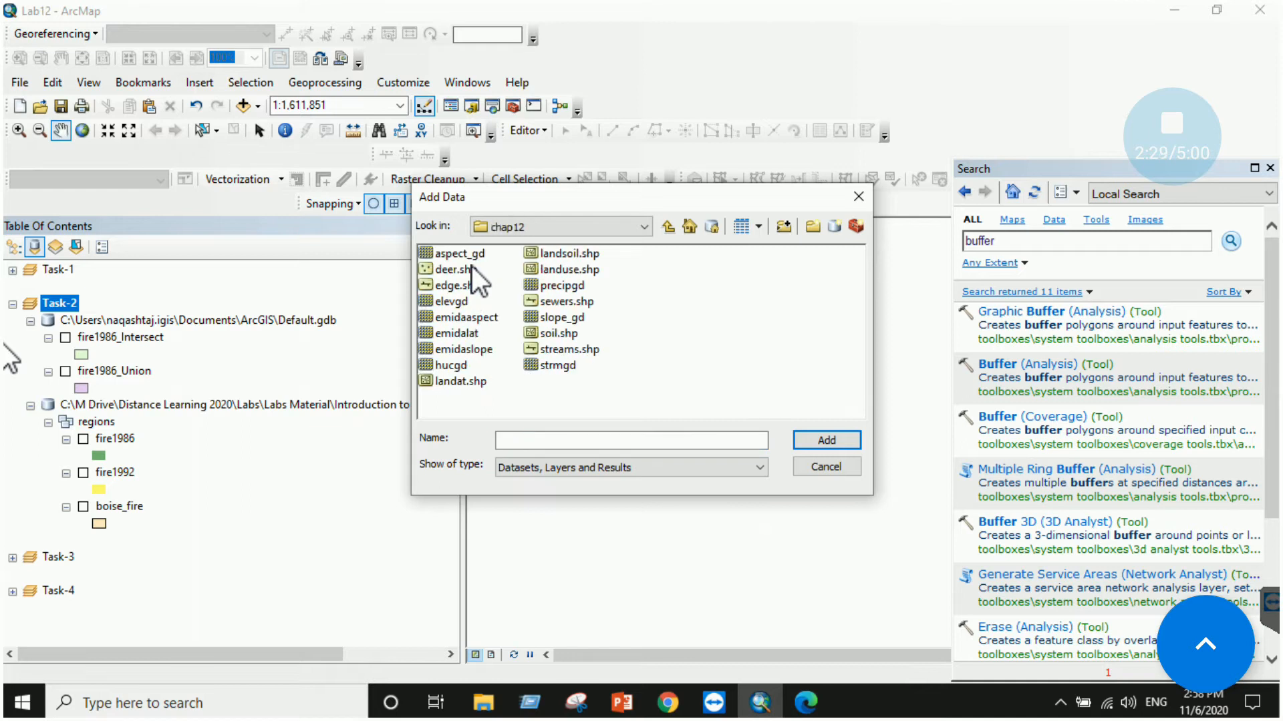
pyautogui.click(668, 227)
pyautogui.doubleClick(446, 313)
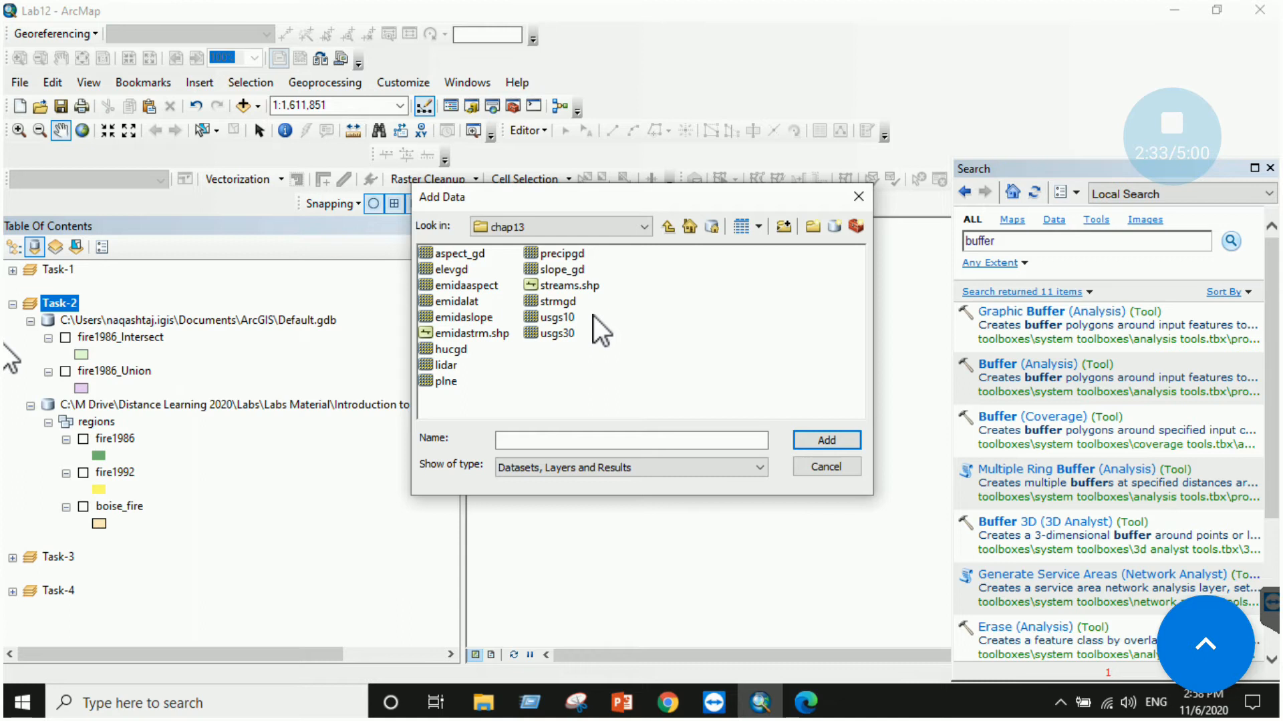
pyautogui.click(668, 228)
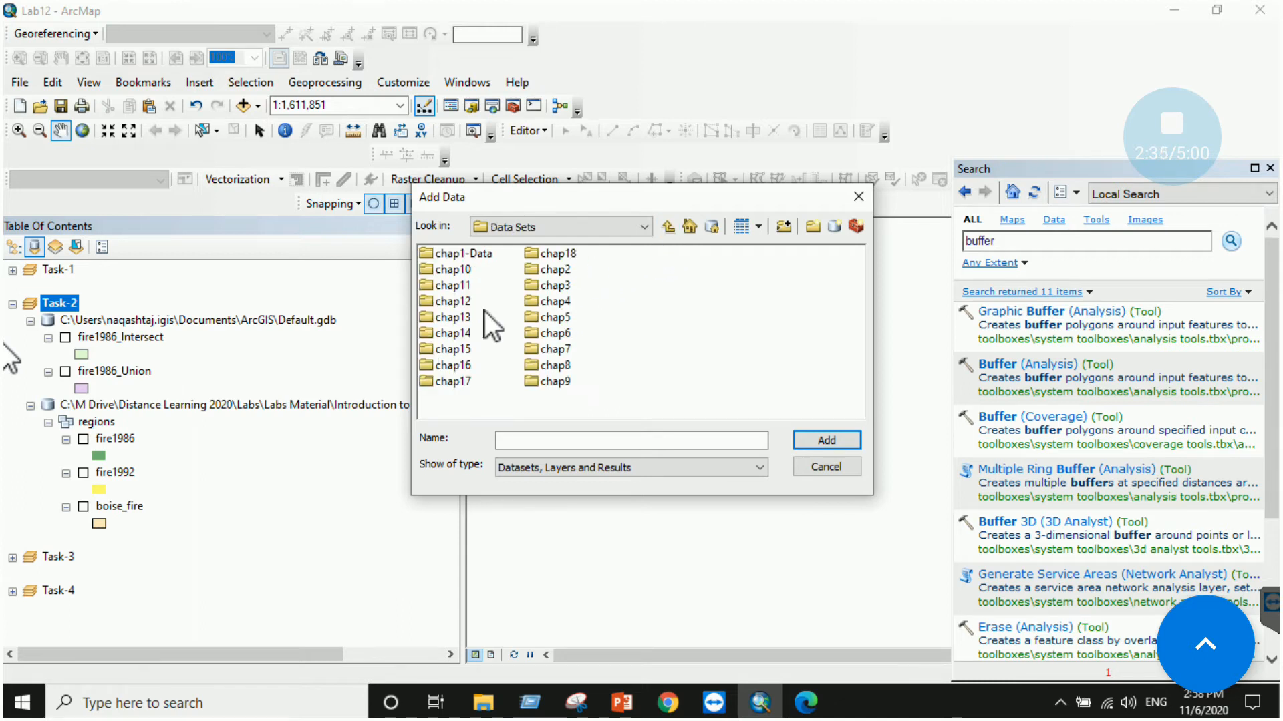
pyautogui.doubleClick(460, 302)
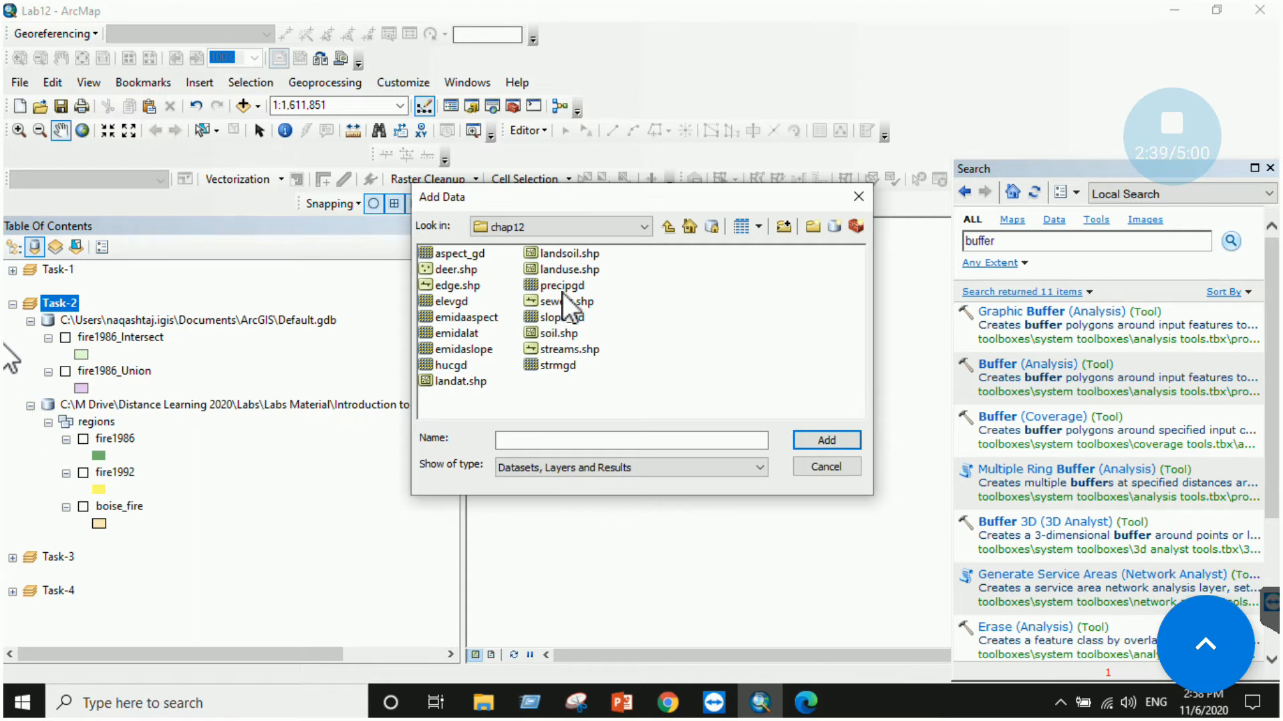
pyautogui.click(815, 467)
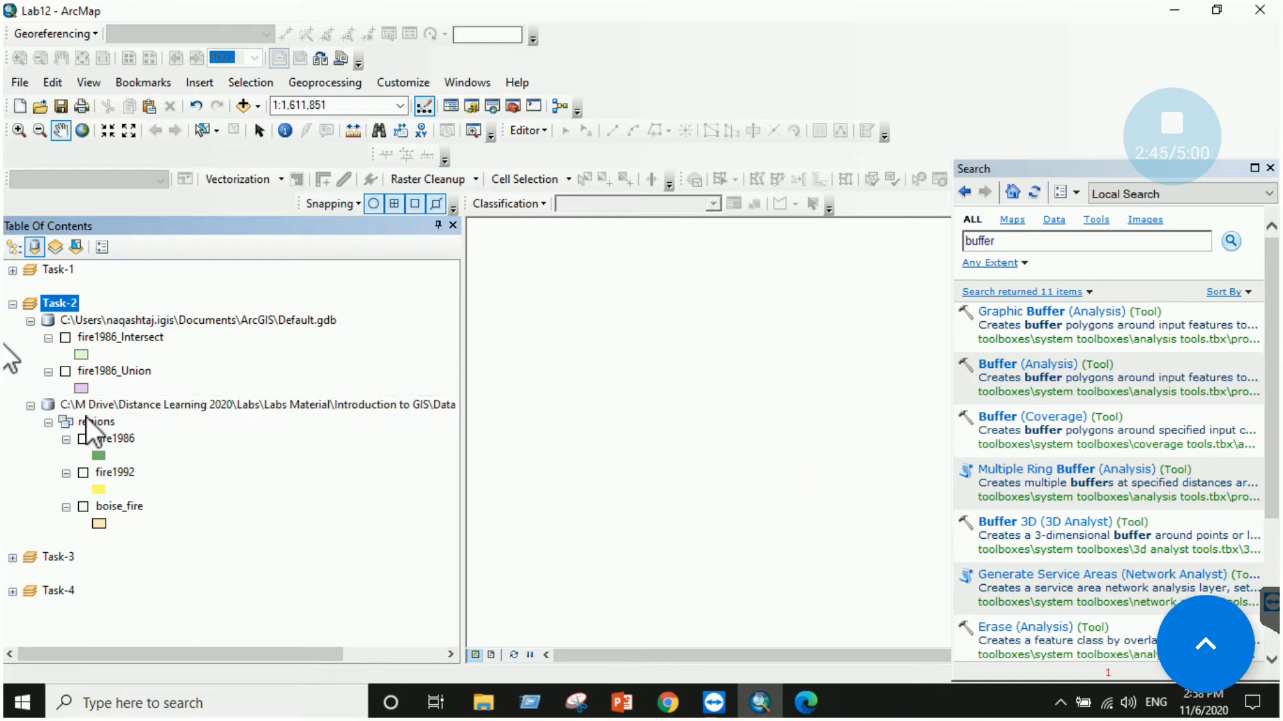
# Show the fire1986_Intersect layer on the map briefly and hide it again.
pyautogui.rightClick(127, 333)
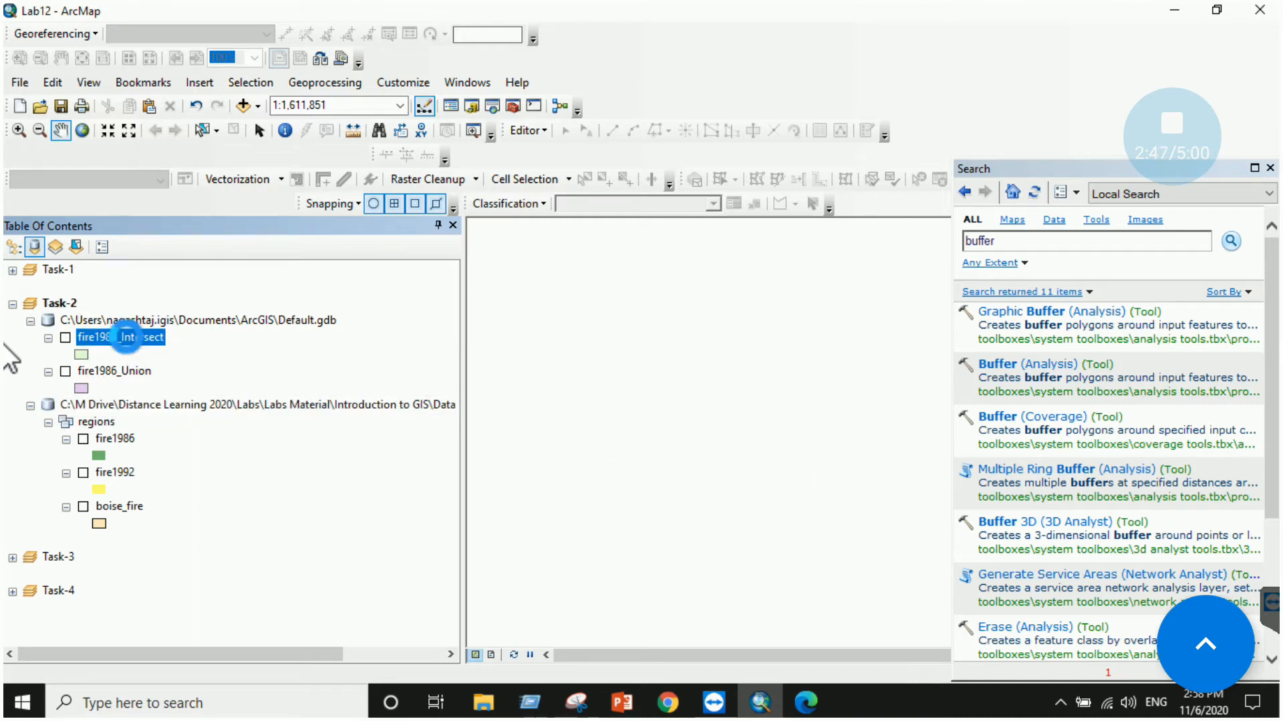
pyautogui.click(68, 339)
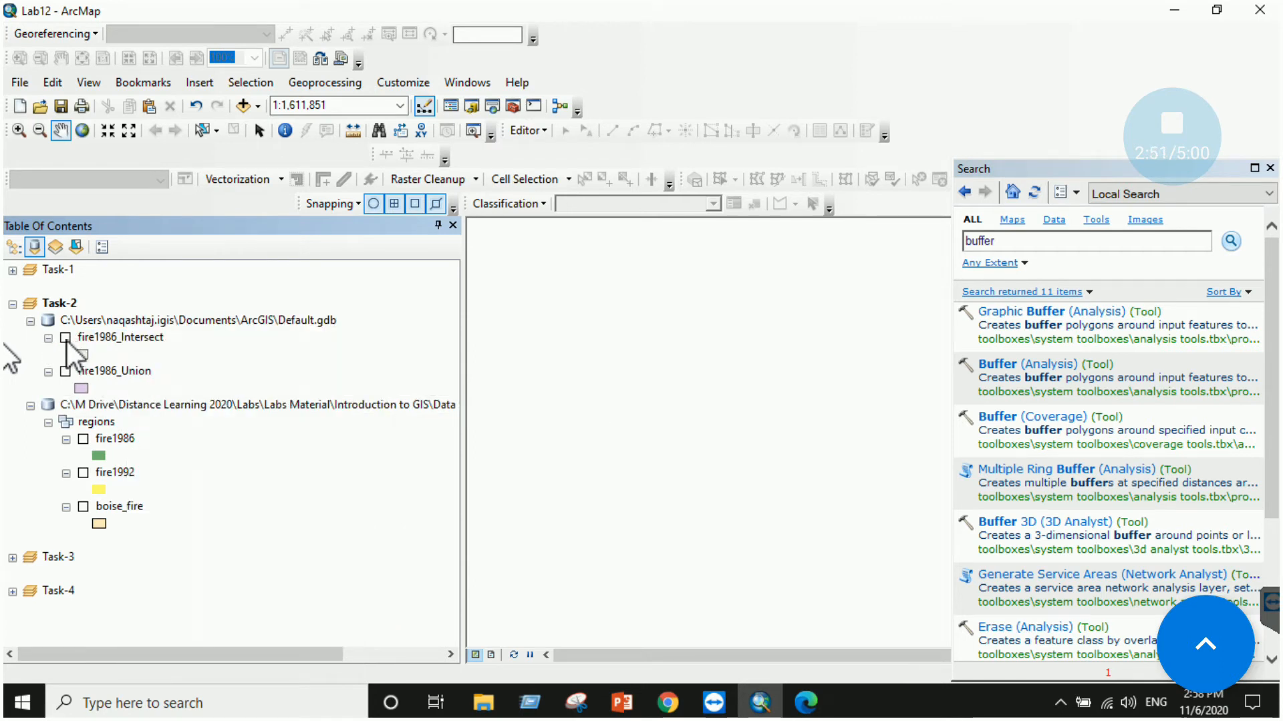
pyautogui.click(66, 338)
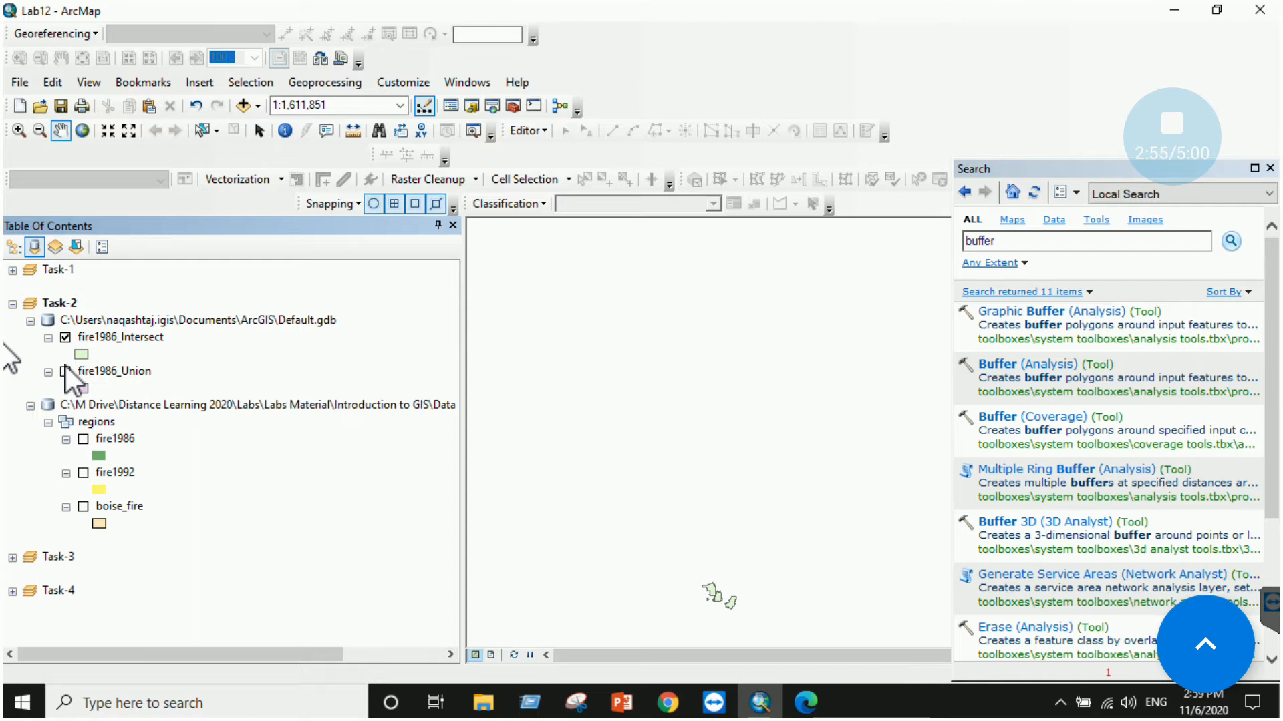
pyautogui.click(66, 338)
# Widen the Table of Contents to read the full source path of the Task-2 regions dataset.
pyautogui.moveTo(461, 448); pyautogui.dragTo(604, 441)
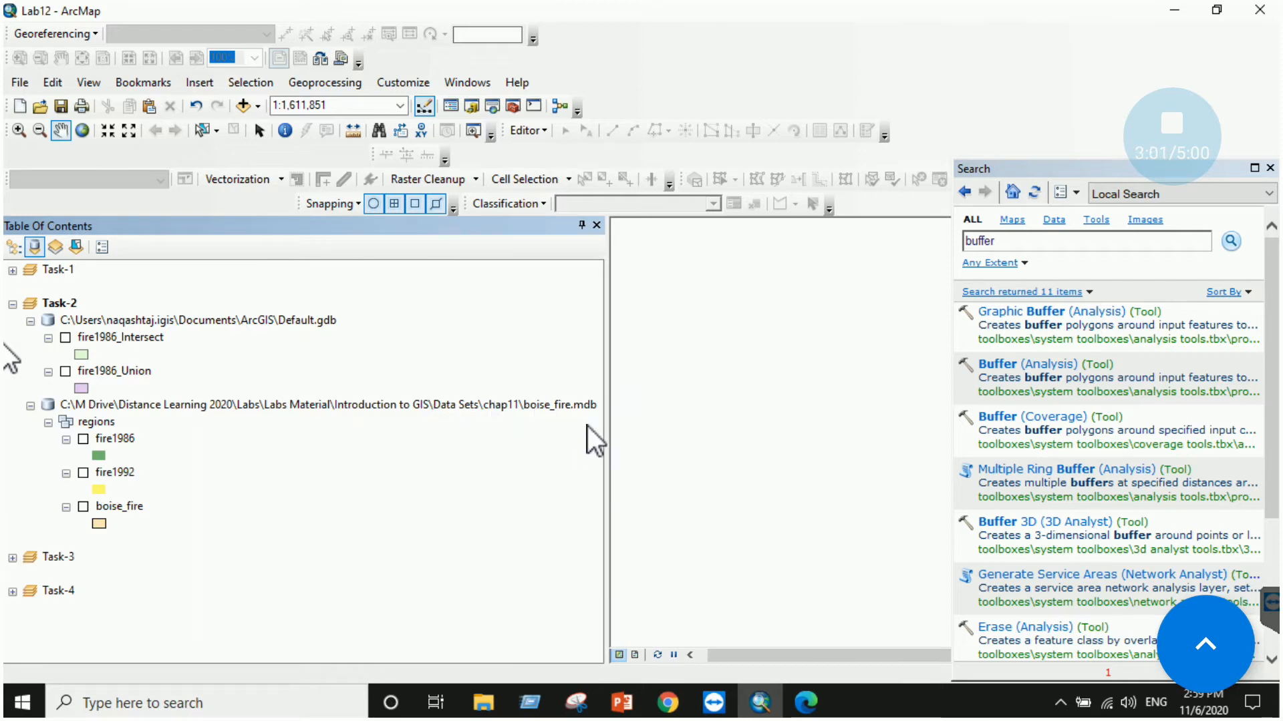
pyautogui.moveTo(607, 432); pyautogui.dragTo(656, 431)
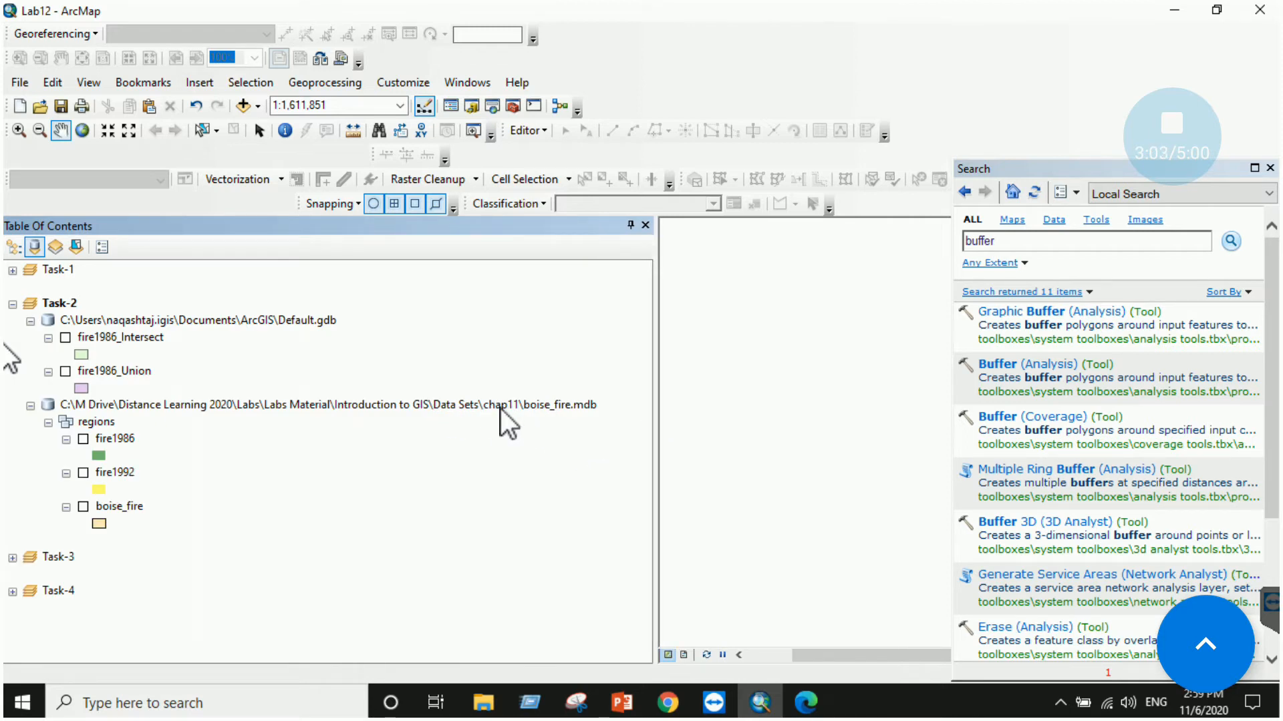
pyautogui.rightClick(70, 304)
pyautogui.click(176, 406)
# Turn on the fire1986, fire1992 and boise_fire layers and narrow the Table of Contents to give the map more room.
pyautogui.click(83, 439)
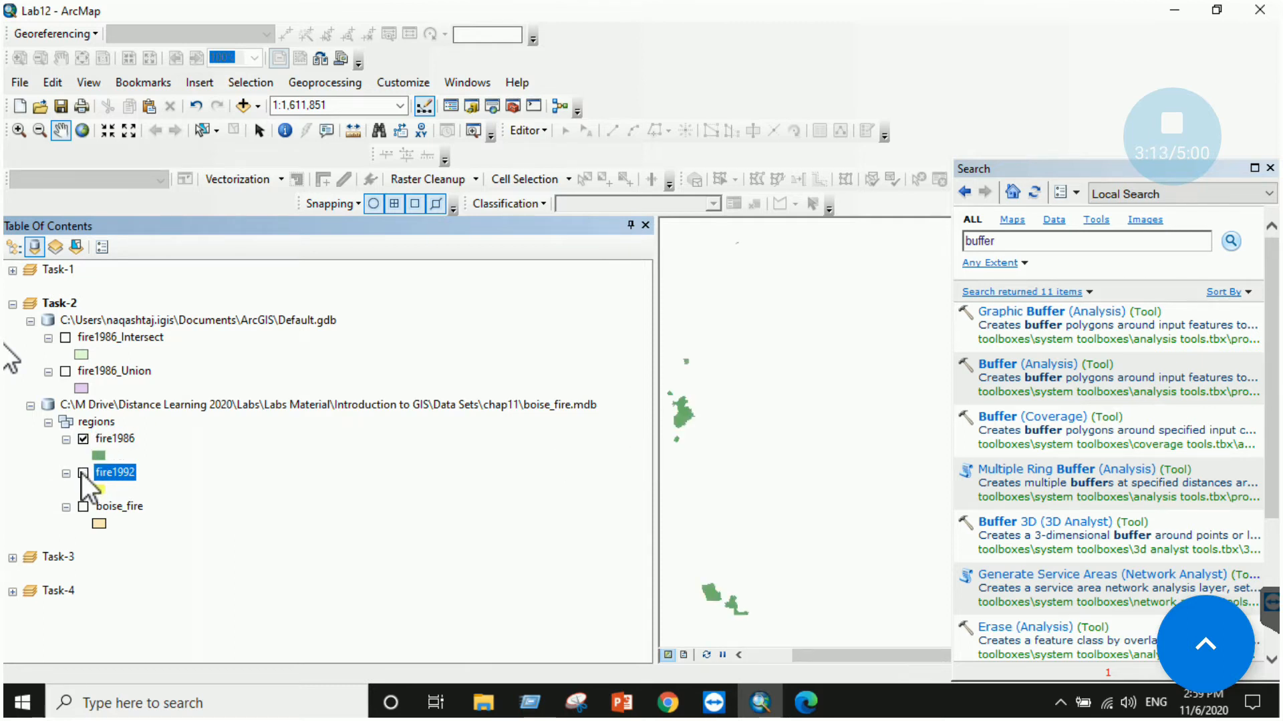
pyautogui.click(83, 473)
pyautogui.click(83, 507)
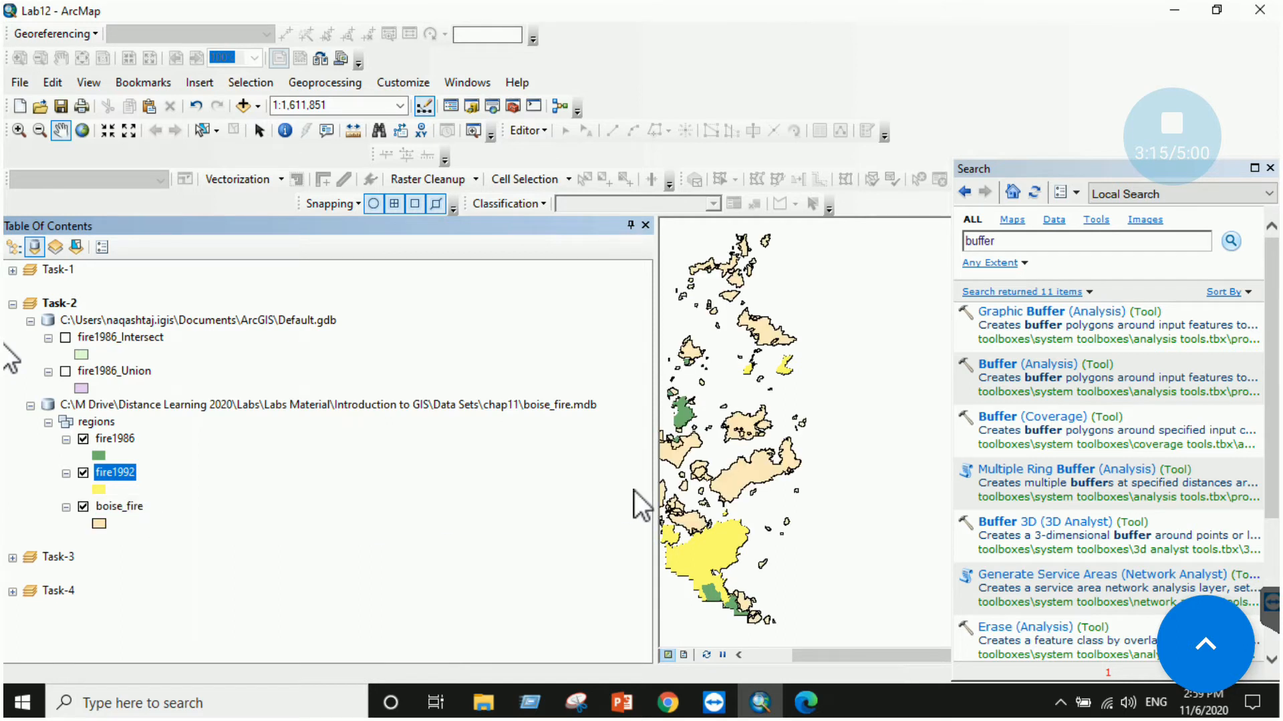
pyautogui.moveTo(655, 489); pyautogui.dragTo(422, 487)
pyautogui.moveTo(699, 454); pyautogui.dragTo(675, 467)
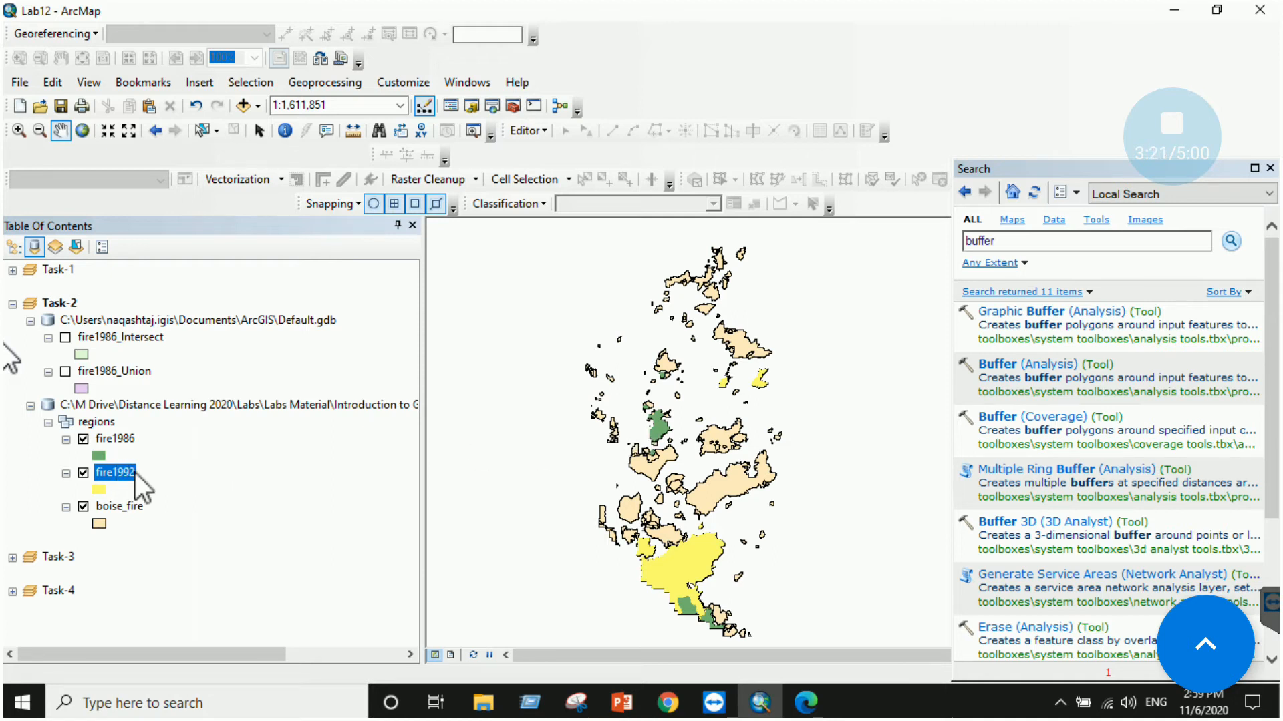
pyautogui.rightClick(107, 508)
pyautogui.click(164, 540)
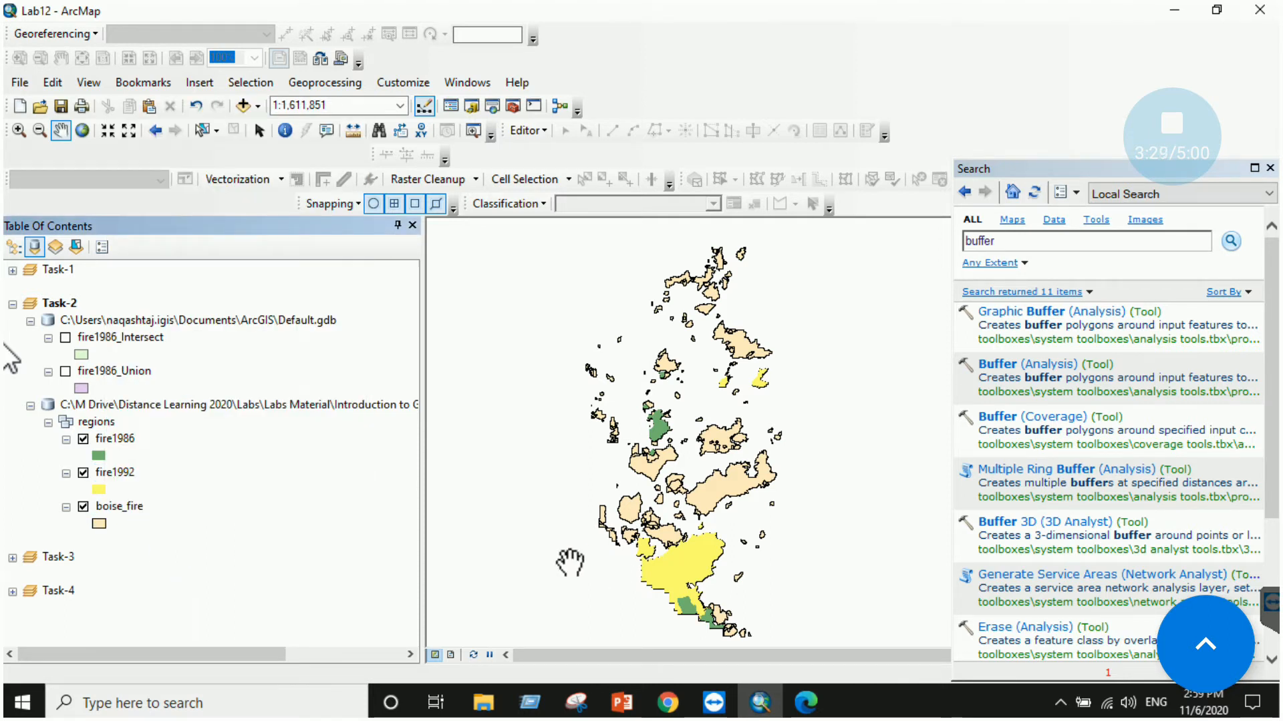
# Read the ebook's Task 2 instructions on unioning and intersecting fire1986 and fire1992, and return to ArcMap.
pyautogui.click(799, 707)
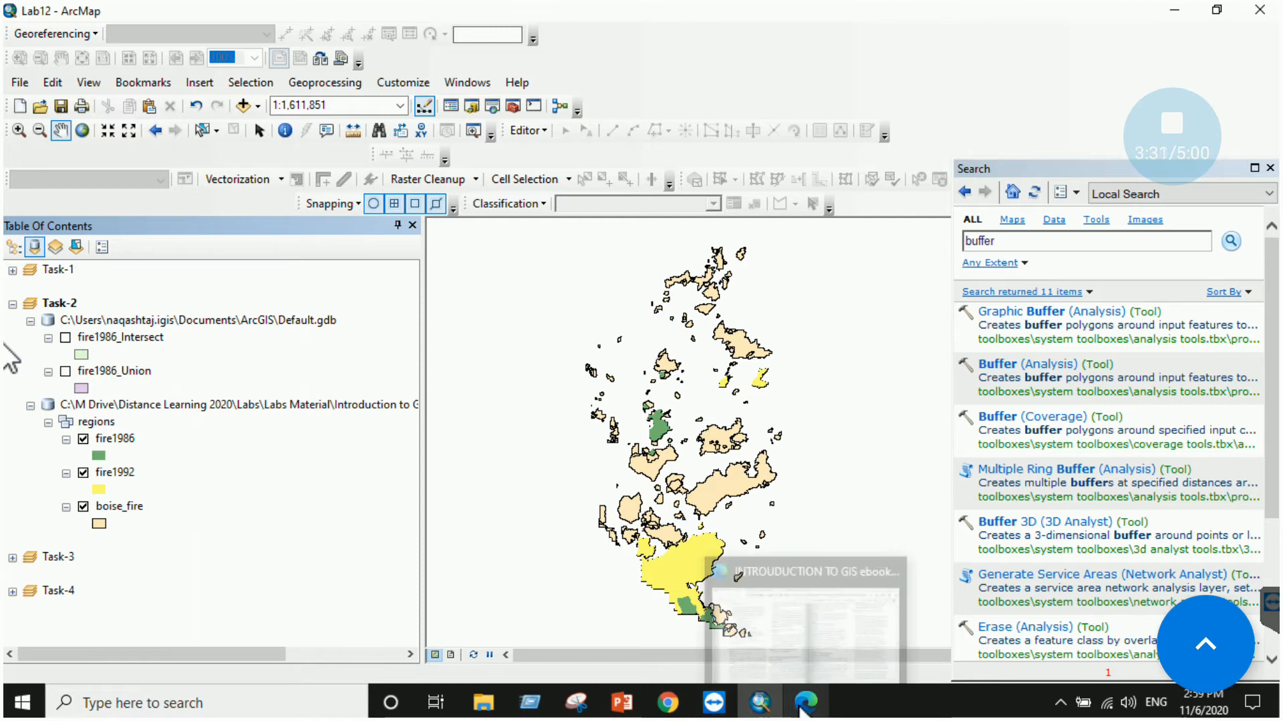
pyautogui.scroll(5, 773, 439)
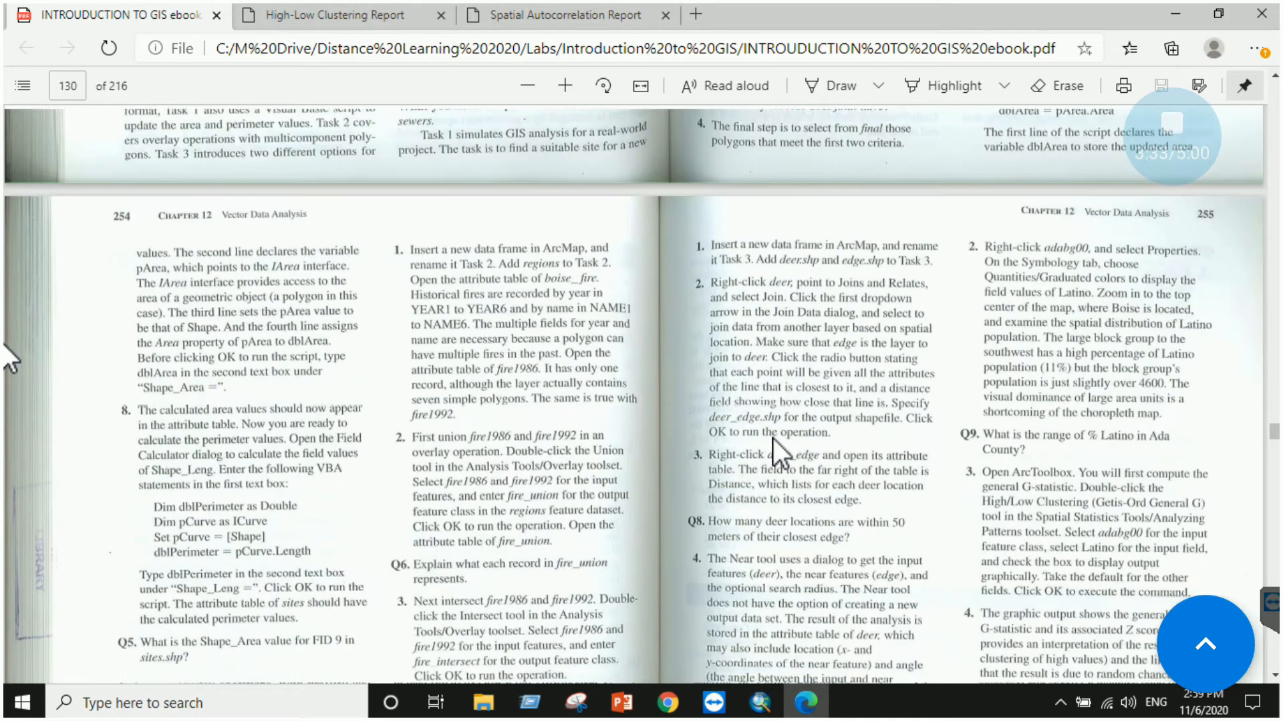
pyautogui.scroll(-3, 737, 461)
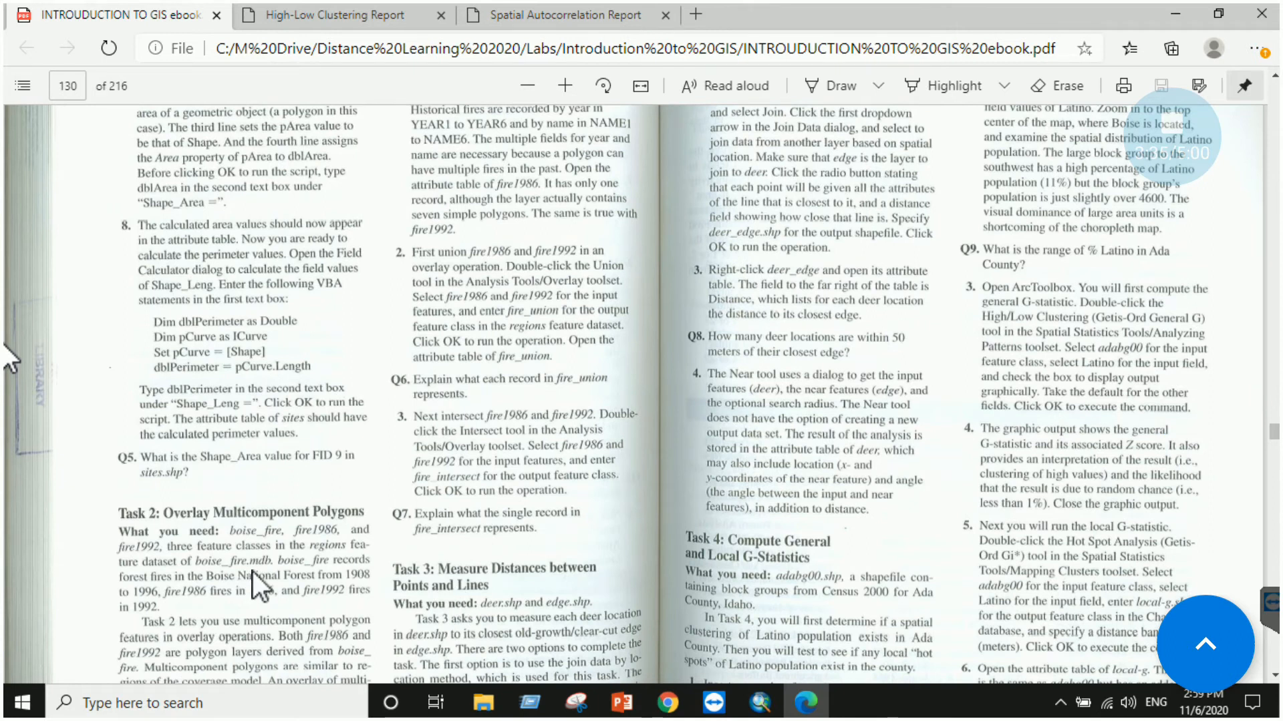
pyautogui.scroll(3, 354, 555)
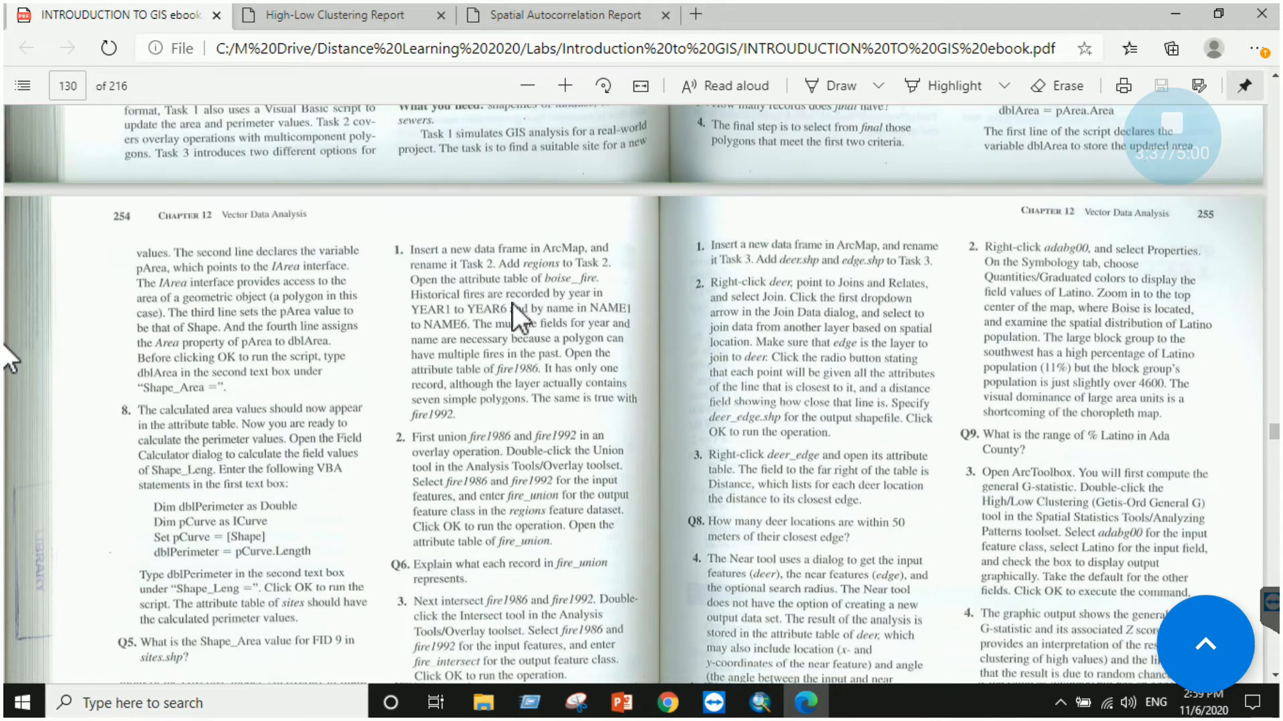
pyautogui.scroll(-2, 500, 451)
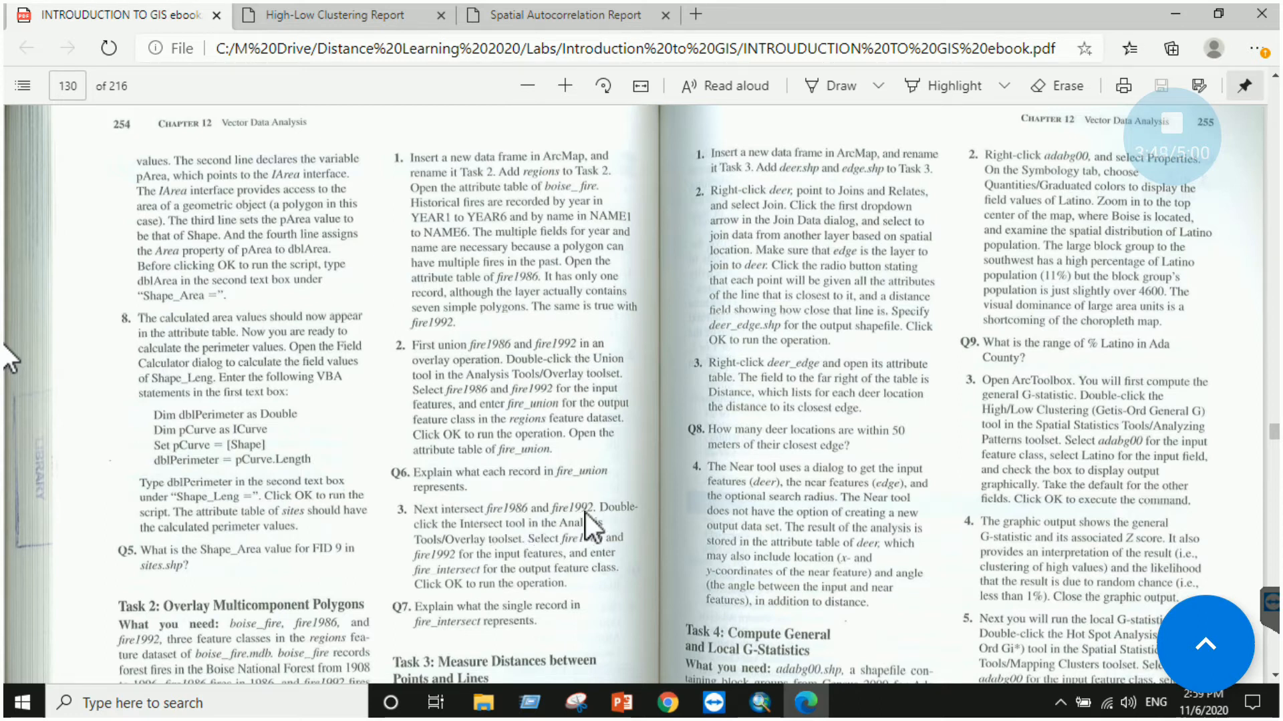
pyautogui.click(760, 702)
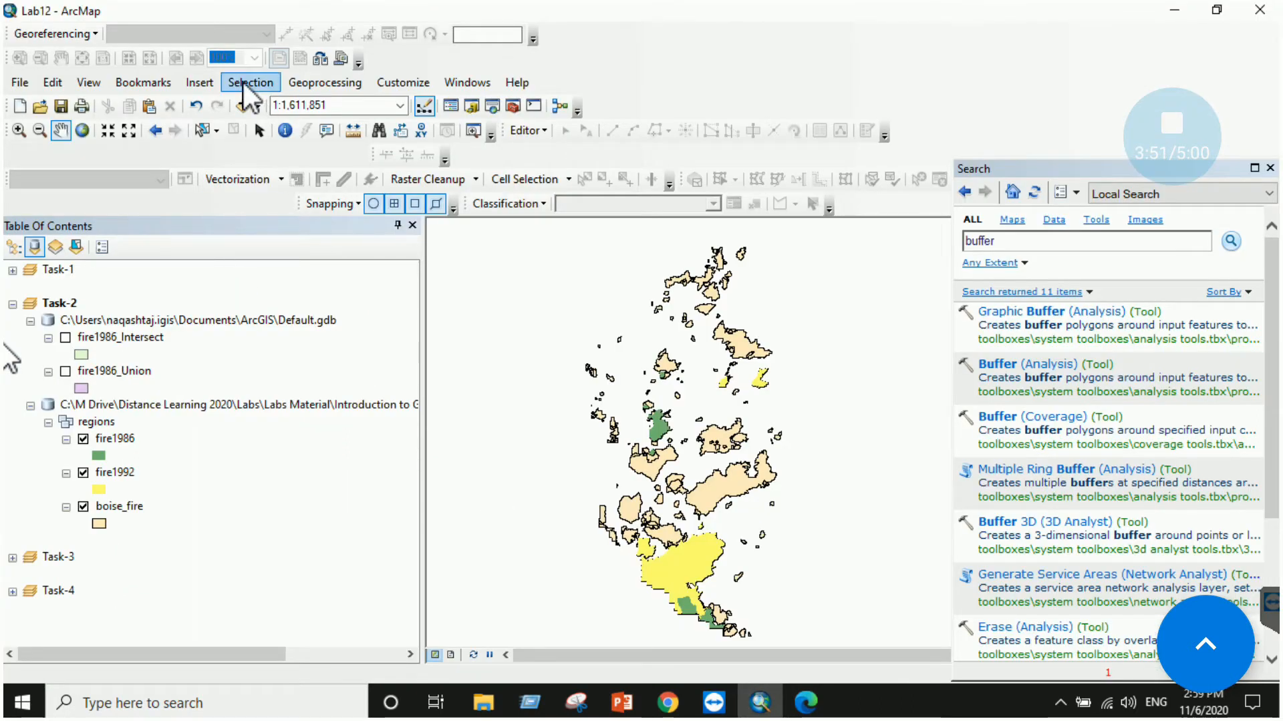
# Open the Union geoprocessing tool and examine the input and output illustration in its help.
pyautogui.click(199, 83)
pyautogui.moveTo(278, 87)
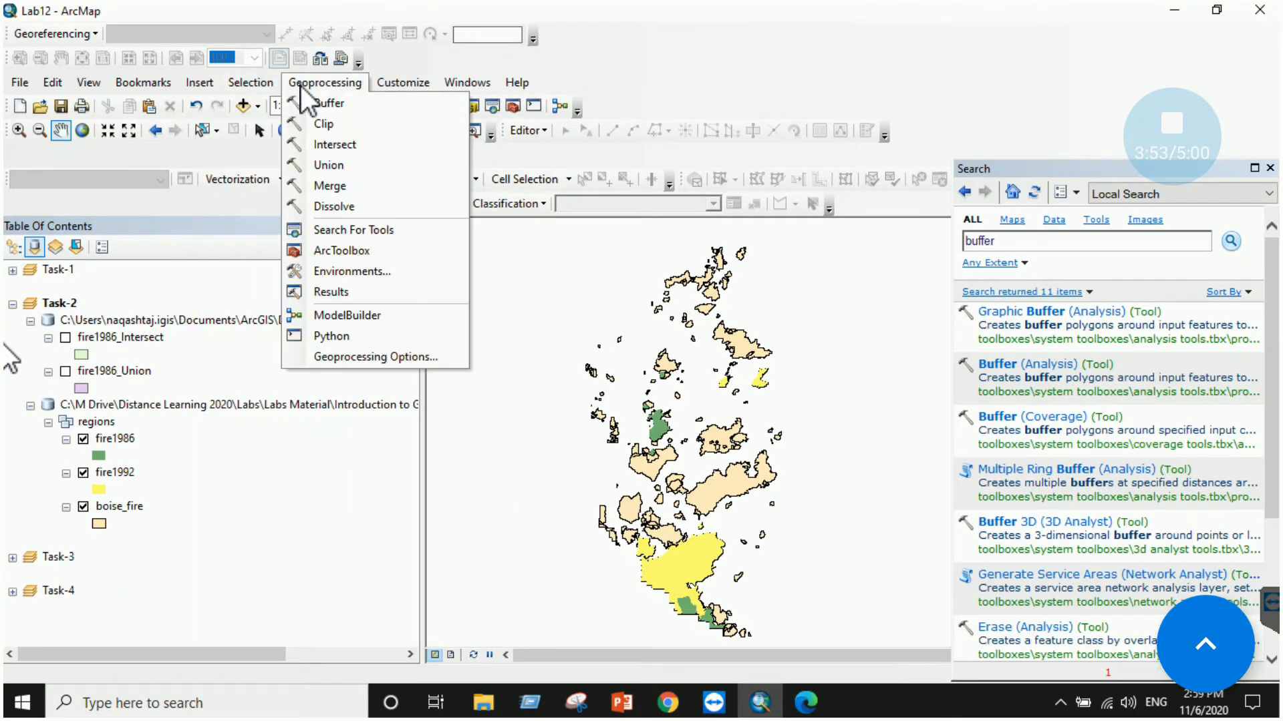
pyautogui.click(338, 153)
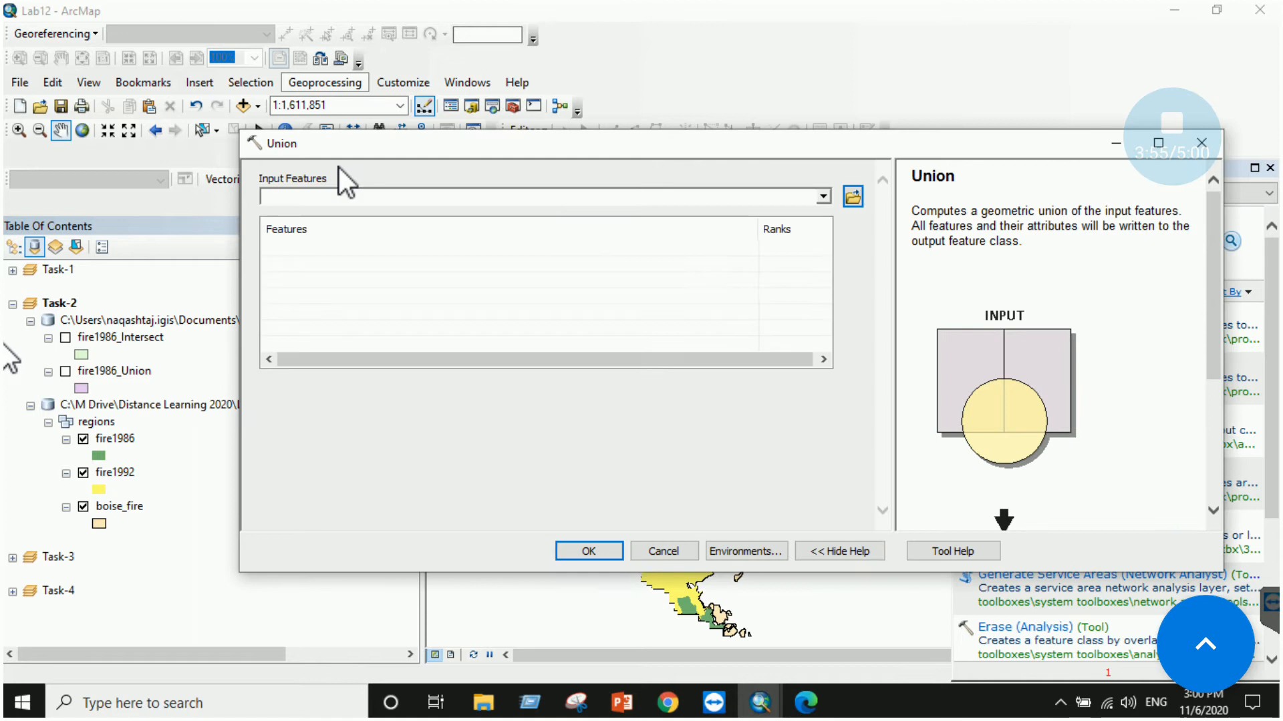
pyautogui.moveTo(1214, 302); pyautogui.dragTo(1208, 351)
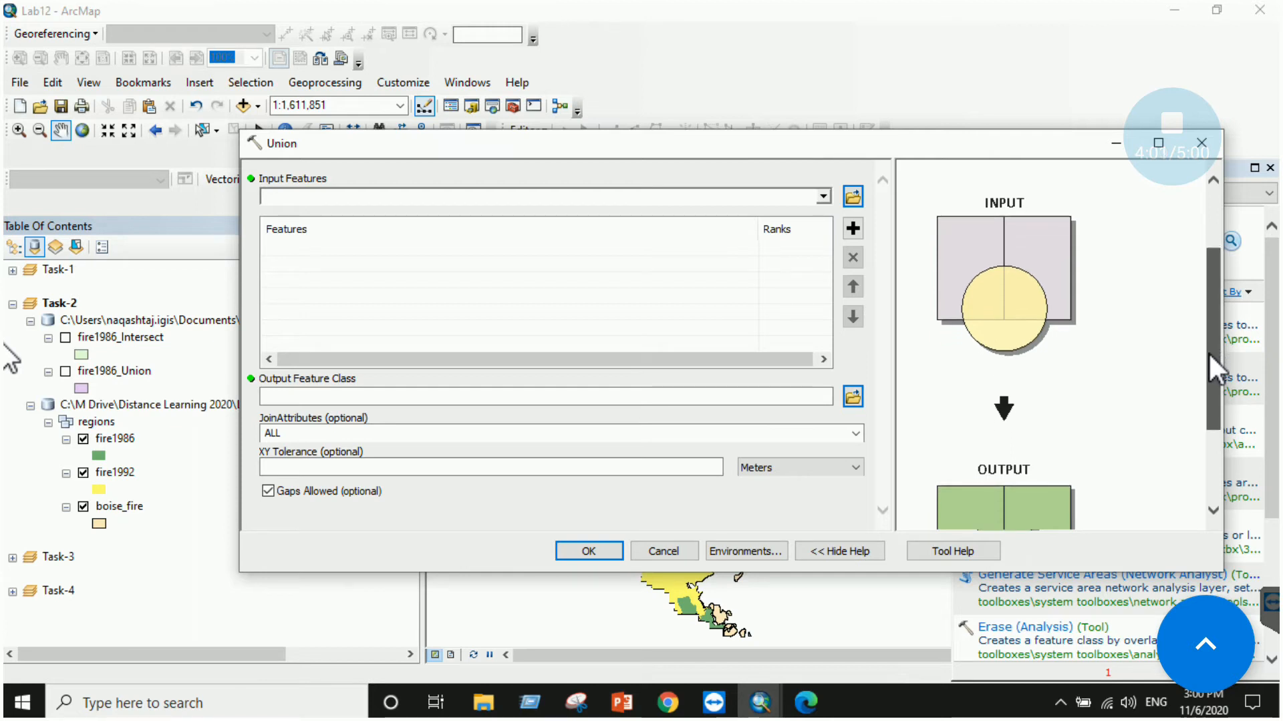
pyautogui.scroll(-2, 1088, 360)
pyautogui.scroll(-1, 1089, 360)
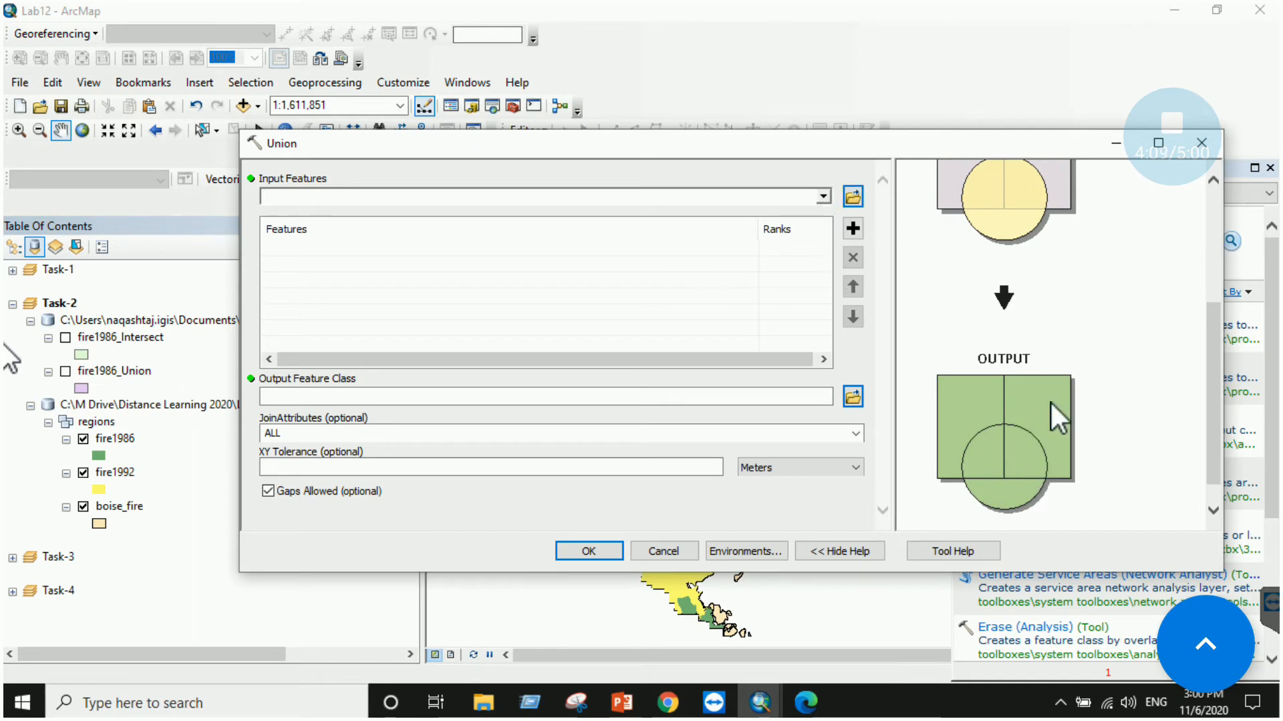
# Set up a Union with fire1986 and fire1992 as input features, check the output feature class and cancel without running it.
pyautogui.click(824, 197)
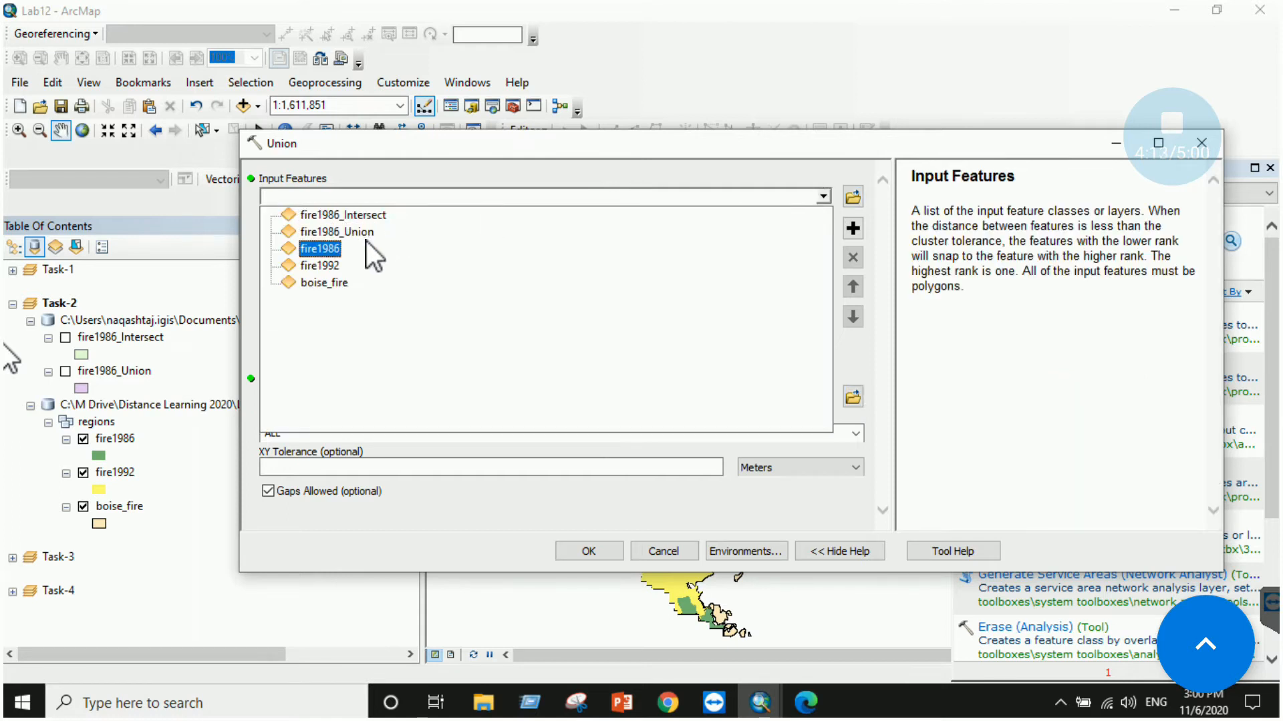
pyautogui.click(330, 251)
pyautogui.click(812, 197)
pyautogui.click(366, 263)
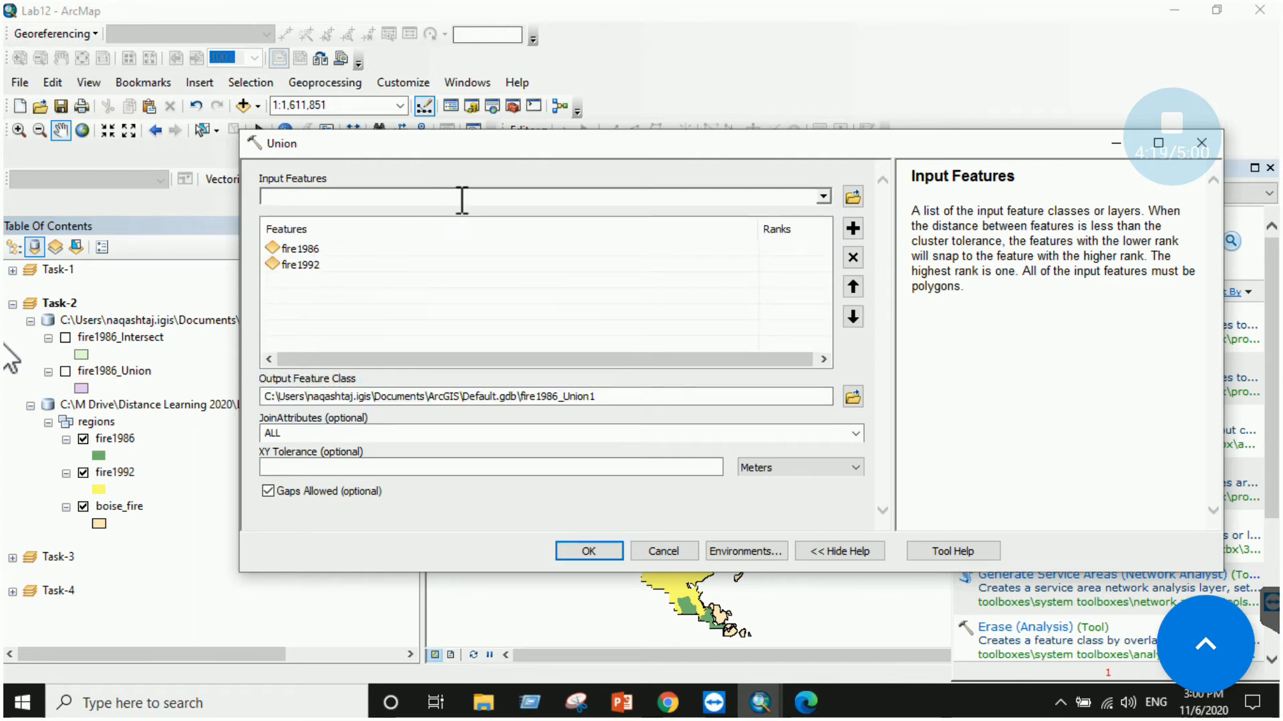
pyautogui.moveTo(594, 403); pyautogui.dragTo(537, 399)
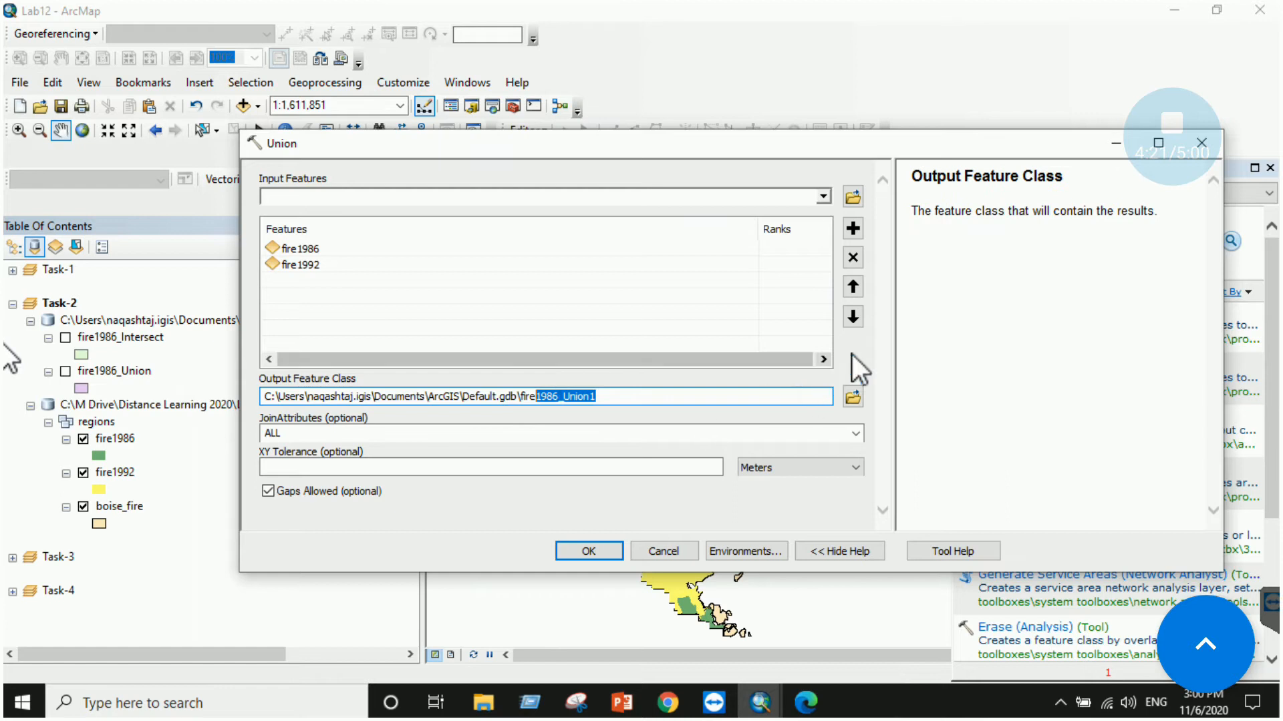
pyautogui.click(676, 555)
# Open the Intersect geoprocessing tool to view its description and settings, and close it without running.
pyautogui.click(324, 82)
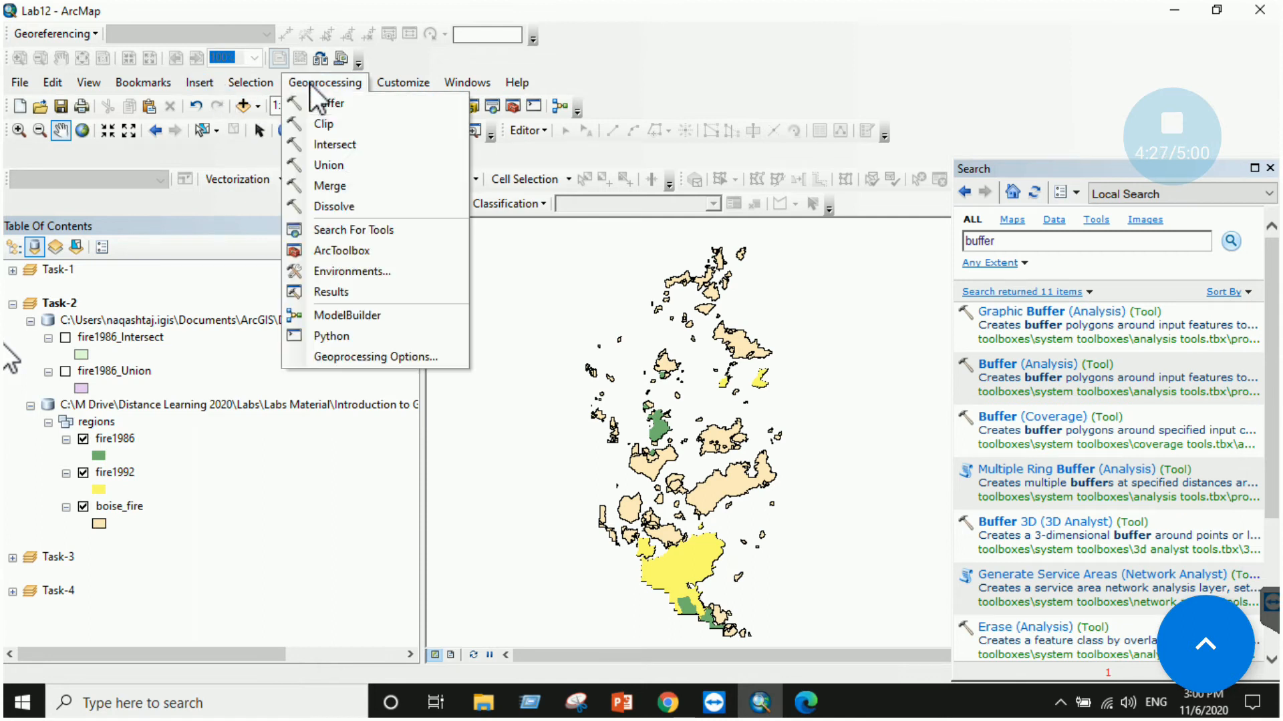
pyautogui.click(335, 144)
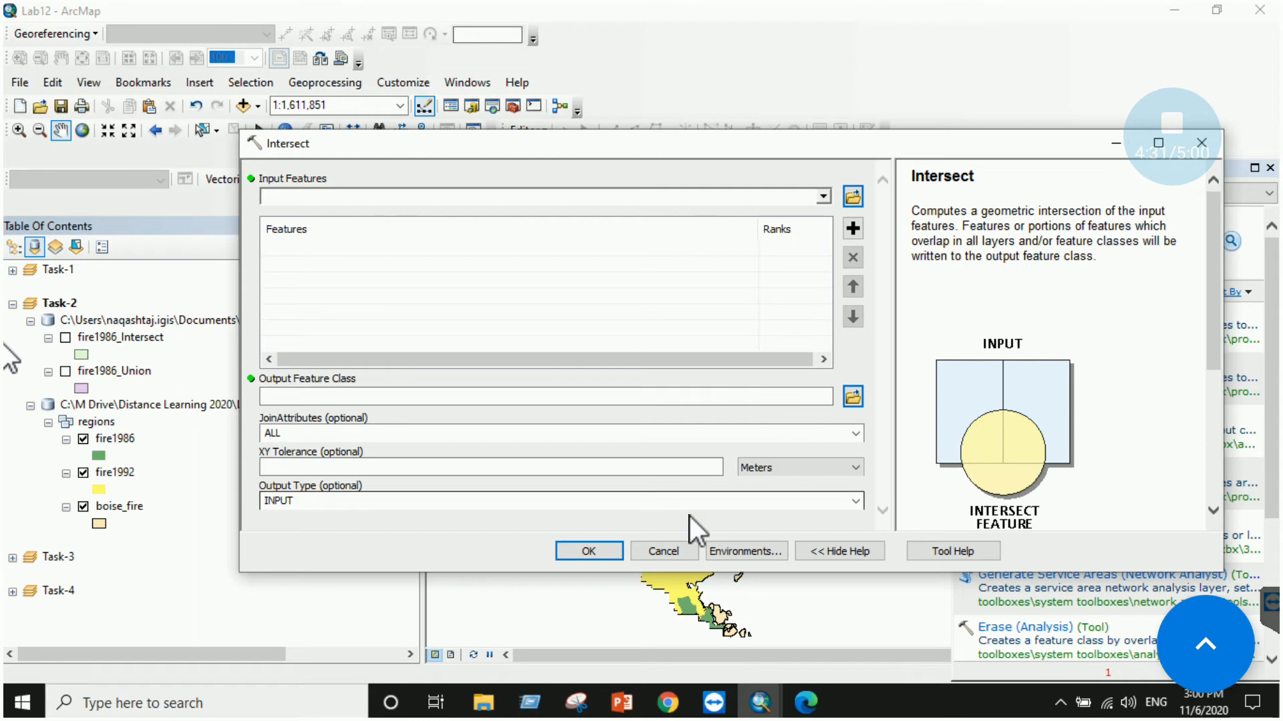
pyautogui.click(667, 553)
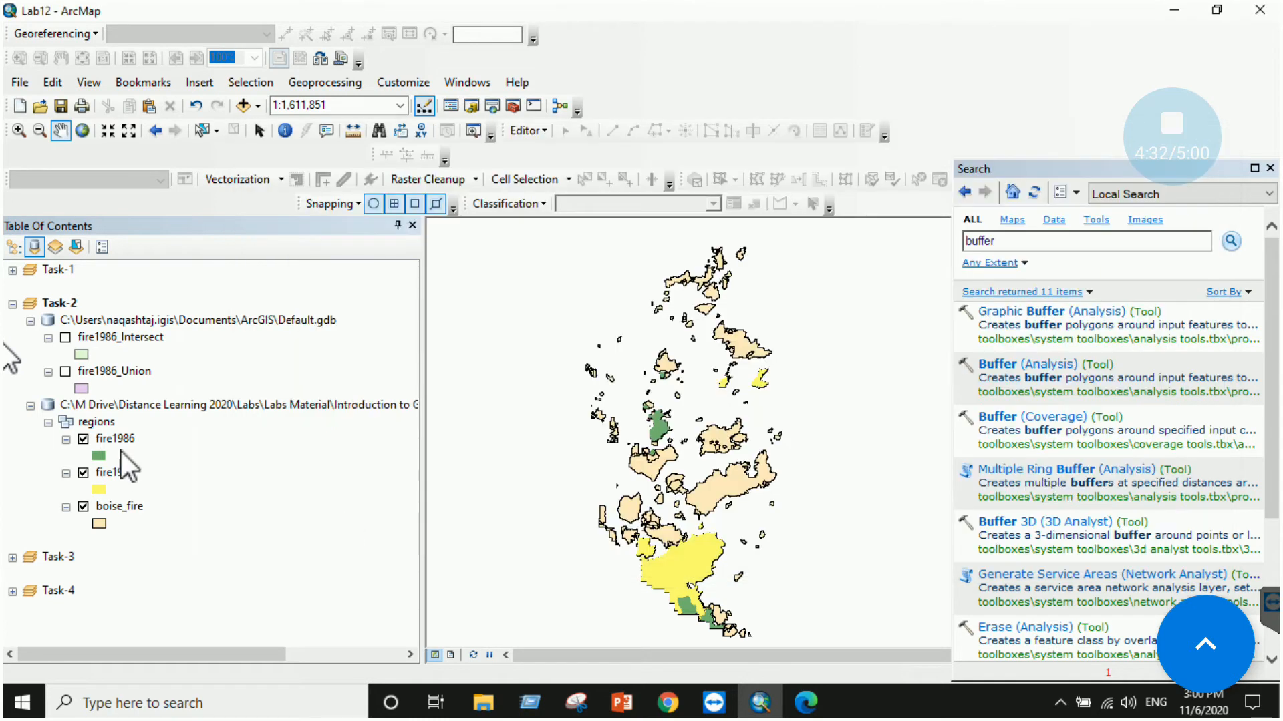
# Turn on the fire1986_Intersect layer and change its symbol's fill color to red.
pyautogui.click(65, 338)
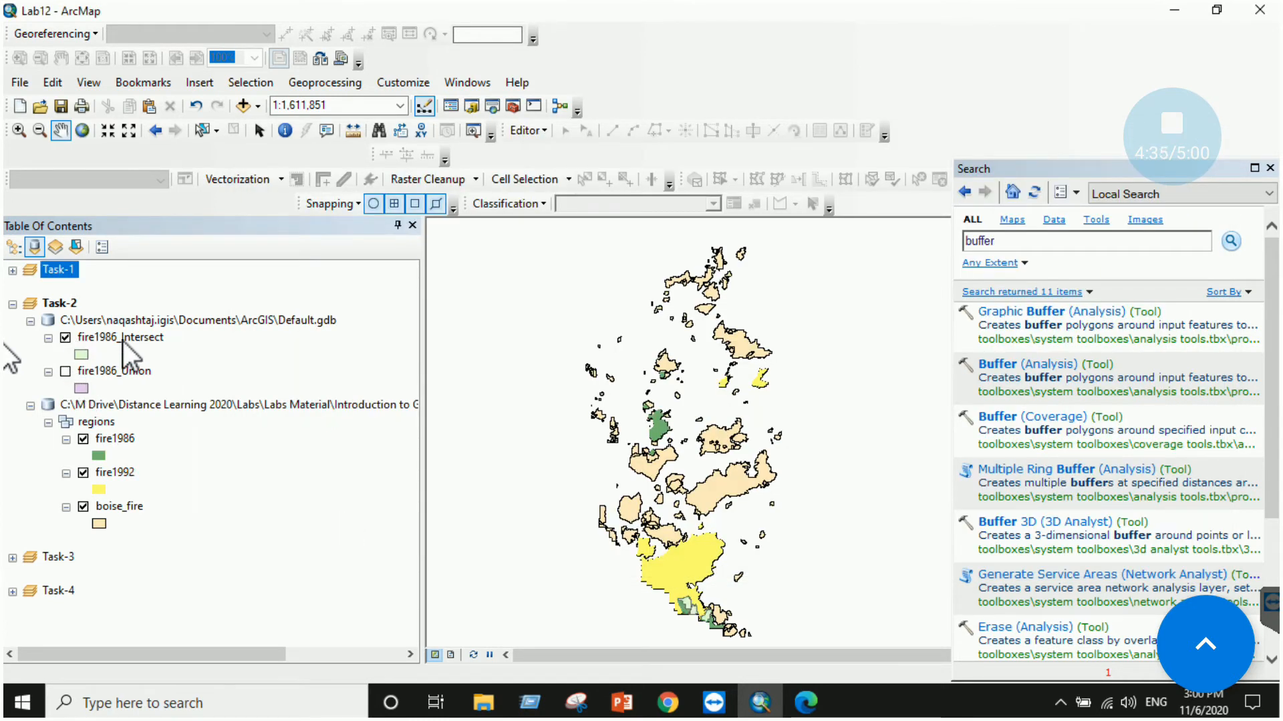
pyautogui.click(85, 353)
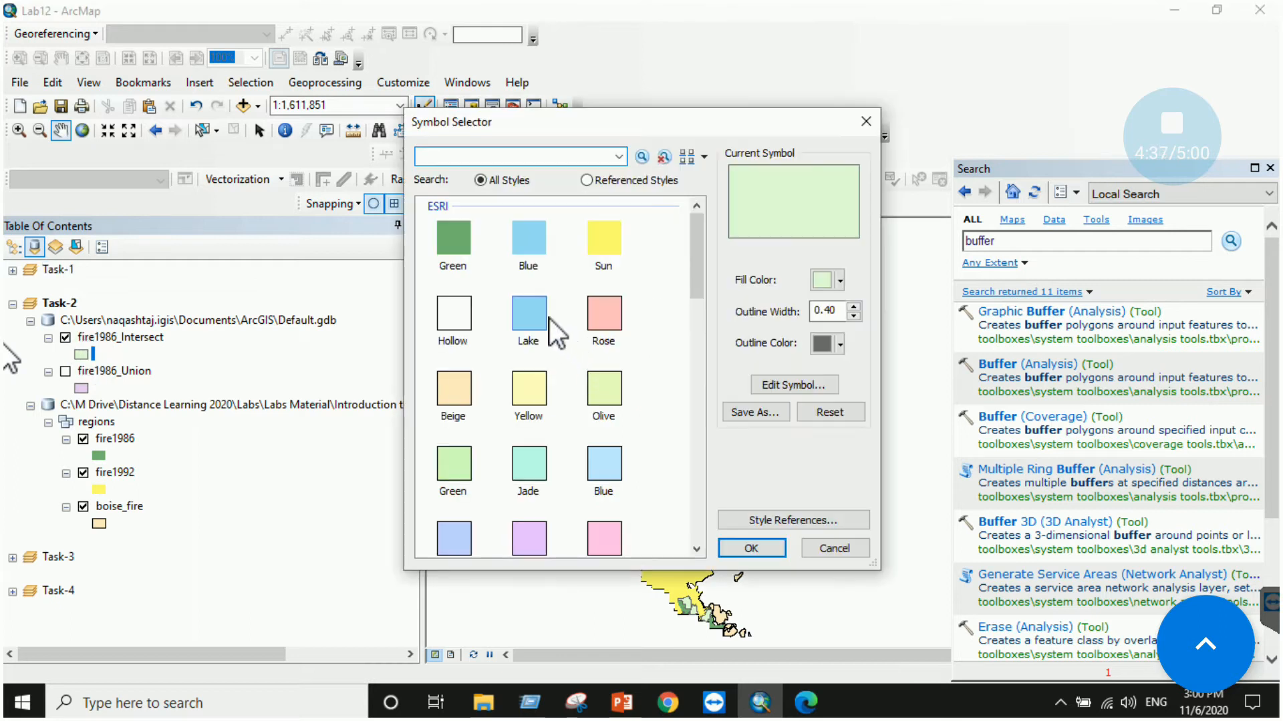
pyautogui.scroll(-2, 636, 375)
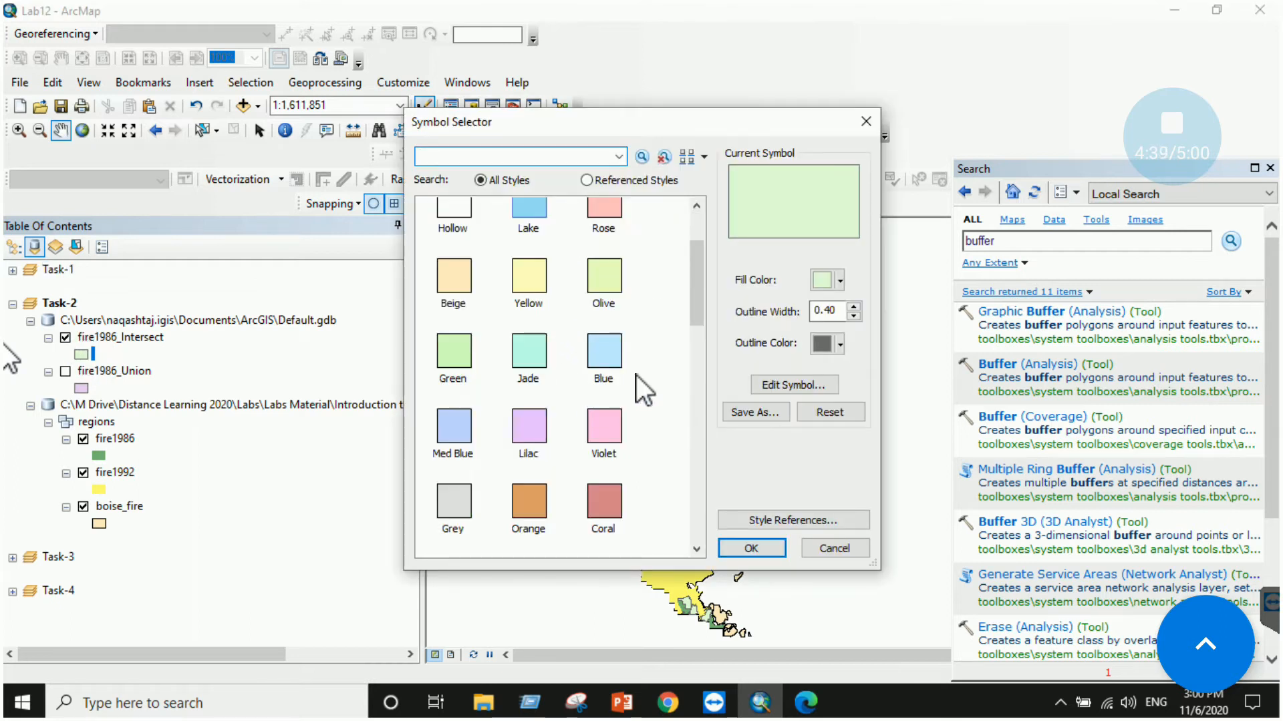
pyautogui.click(838, 282)
pyautogui.click(835, 364)
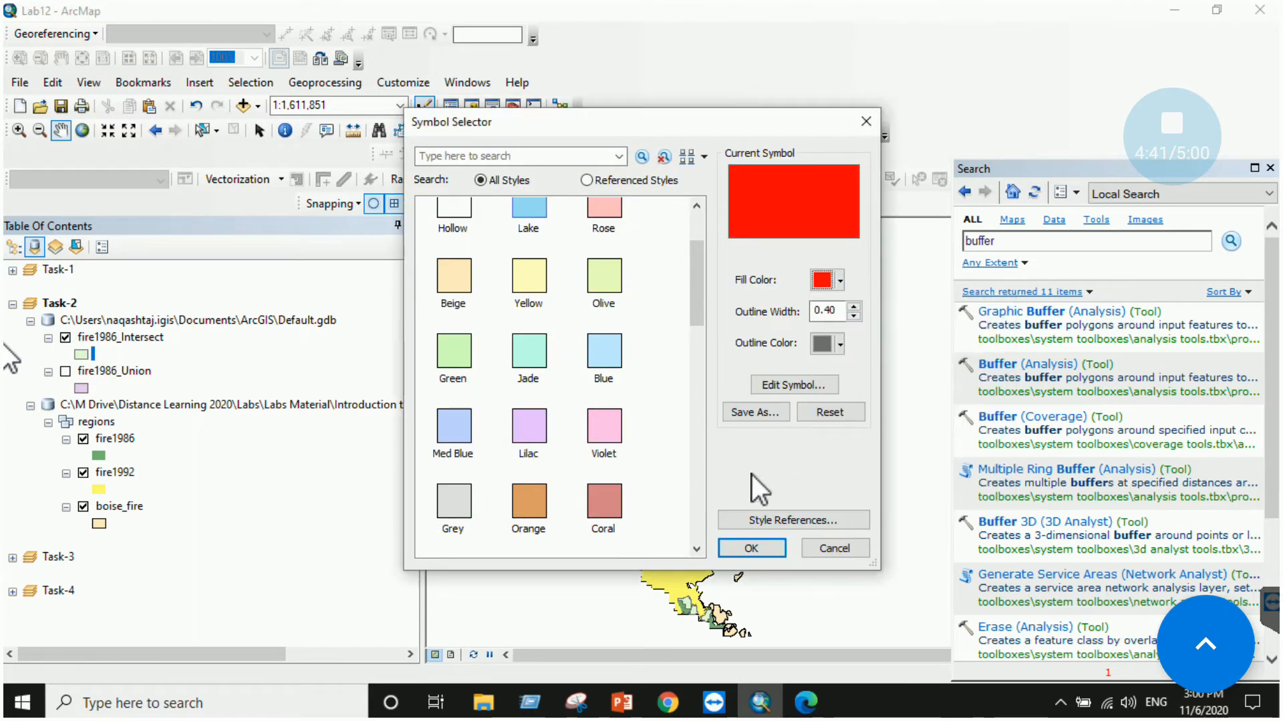
pyautogui.click(752, 546)
# Turn off the fire1986, fire1992 and boise_fire layers, and display fire1986_Union in place of fire1986_Intersect.
pyautogui.moveTo(718, 493); pyautogui.dragTo(706, 431)
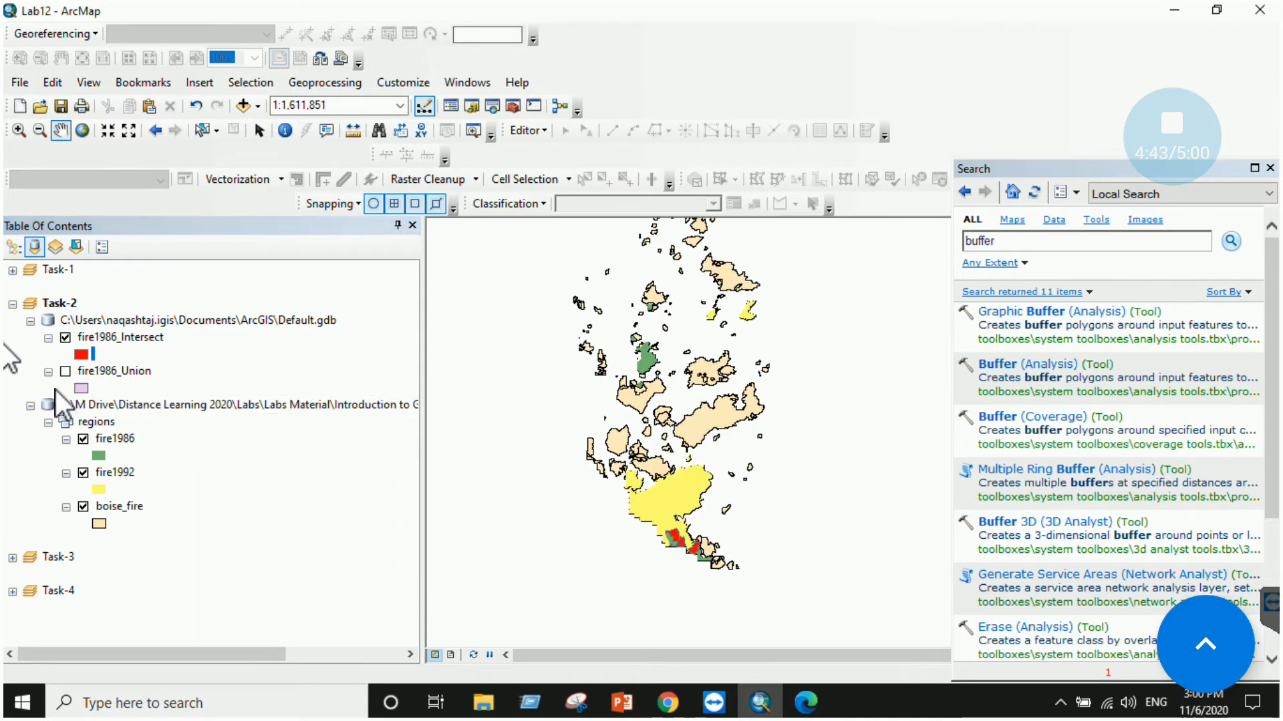
pyautogui.click(83, 439)
pyautogui.click(83, 473)
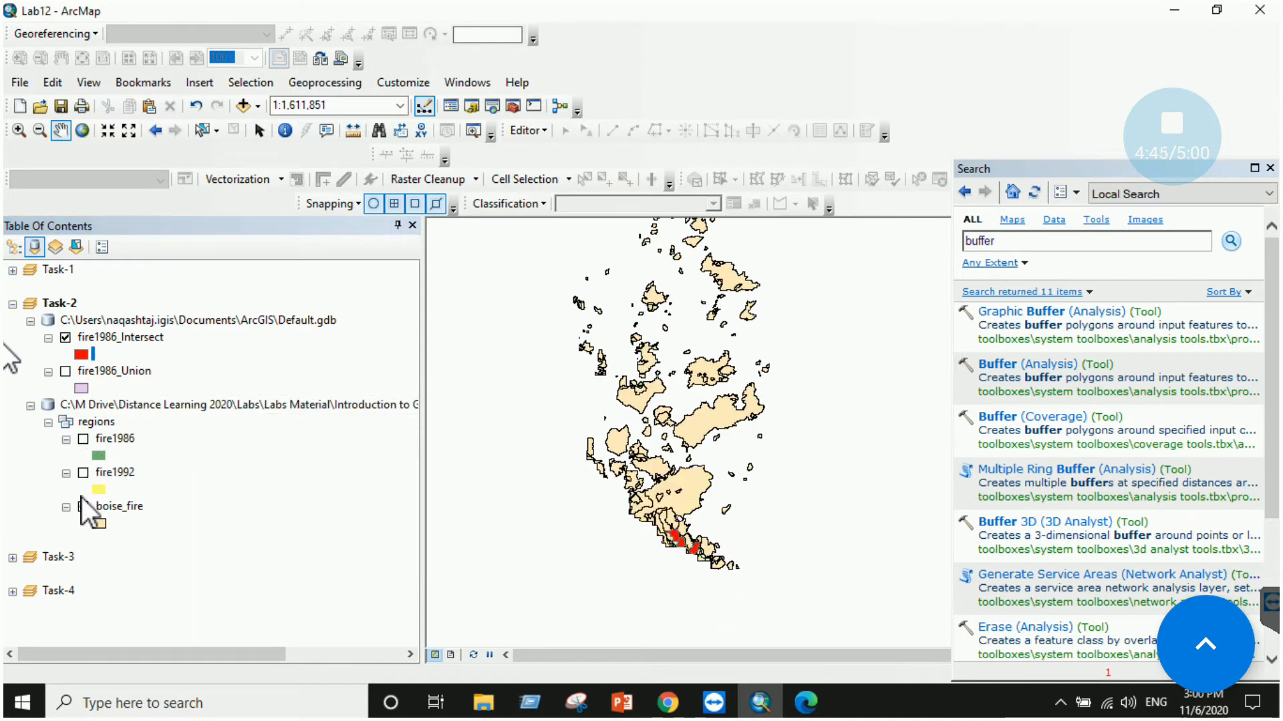
pyautogui.click(83, 506)
pyautogui.moveTo(678, 563); pyautogui.dragTo(692, 461)
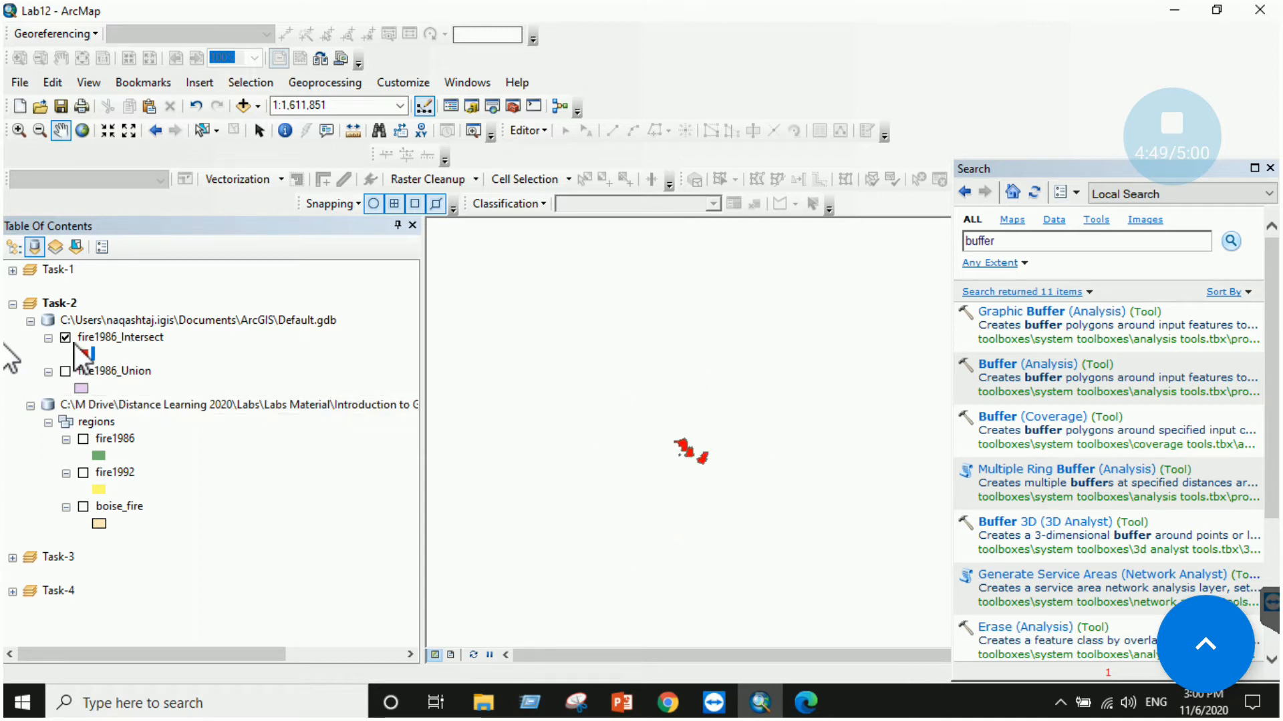
pyautogui.click(66, 372)
pyautogui.moveTo(639, 354); pyautogui.dragTo(623, 448)
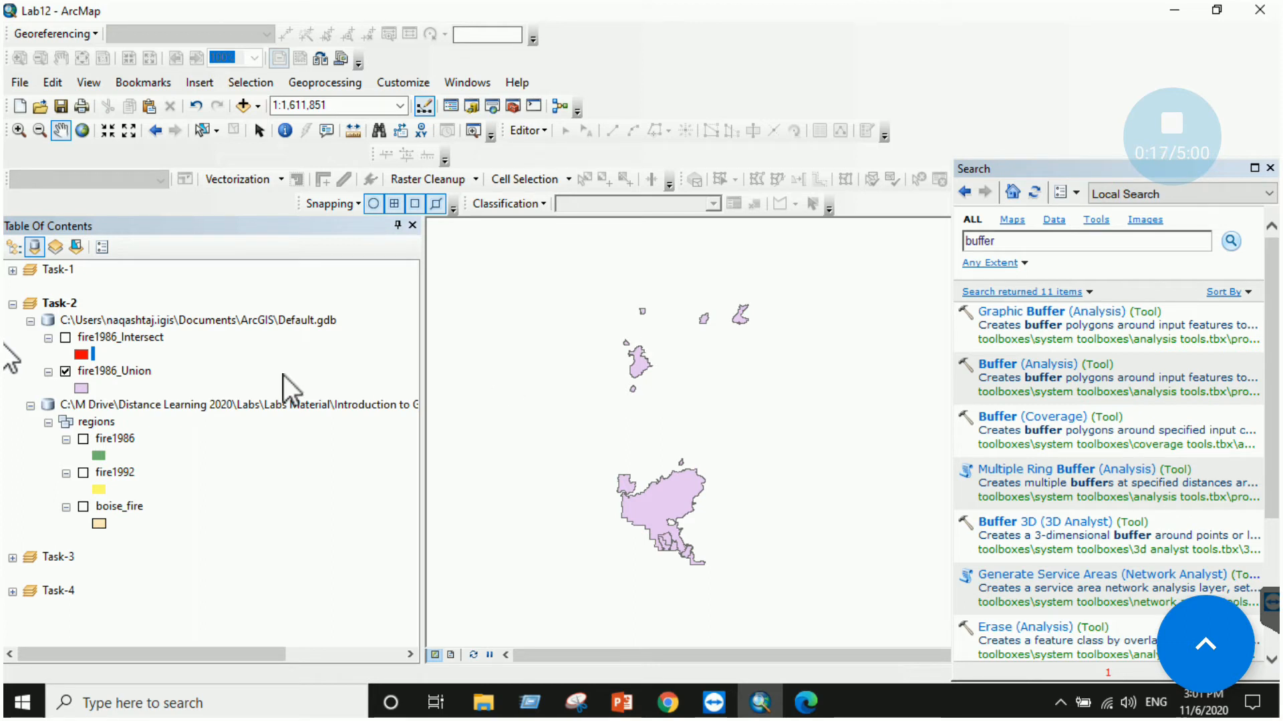
# Reopen the Union tool, widen its help to review the input and output illustration, and close it without running.
pyautogui.click(314, 83)
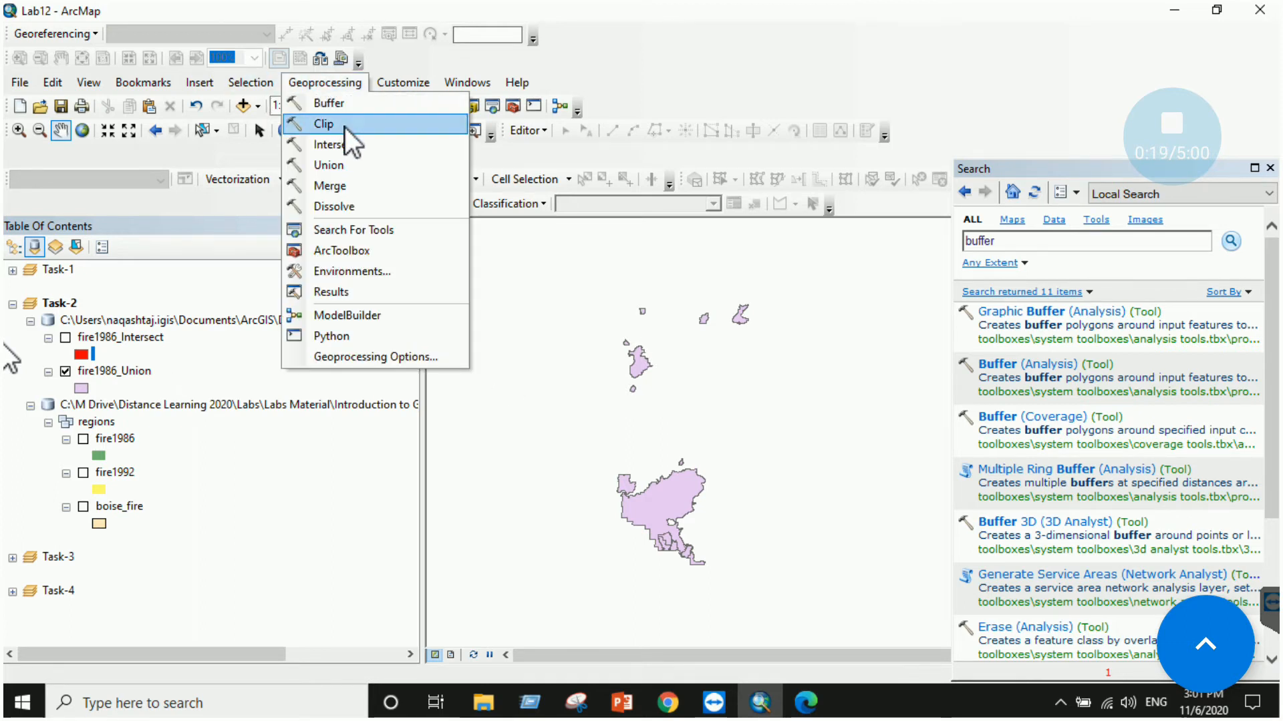
pyautogui.click(344, 163)
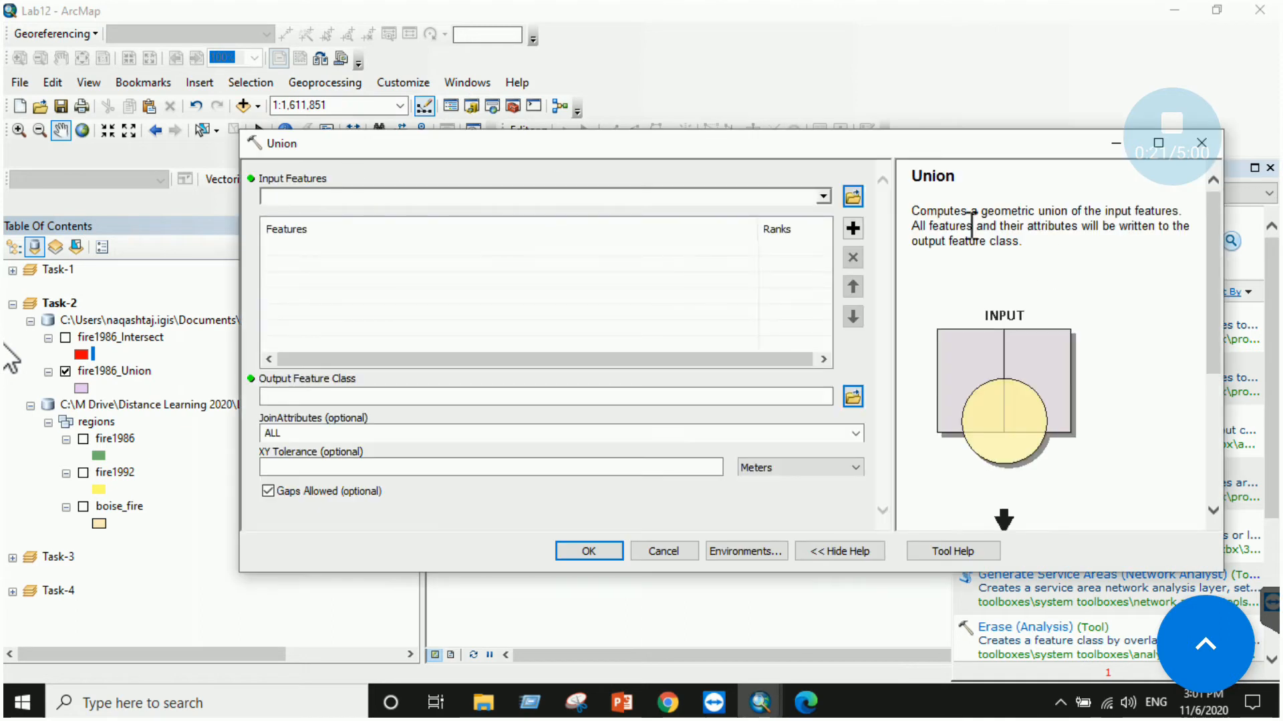
pyautogui.moveTo(897, 447); pyautogui.dragTo(760, 452)
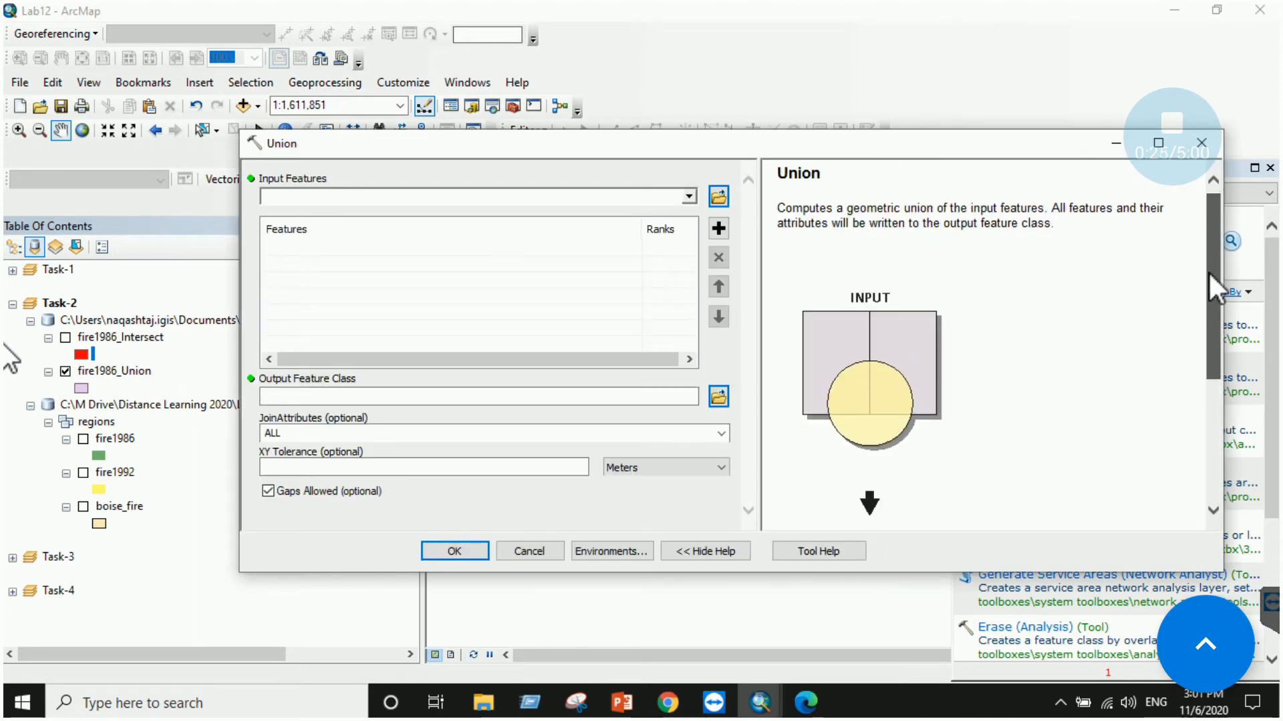
pyautogui.moveTo(1208, 271); pyautogui.dragTo(1201, 410)
pyautogui.scroll(3, 901, 330)
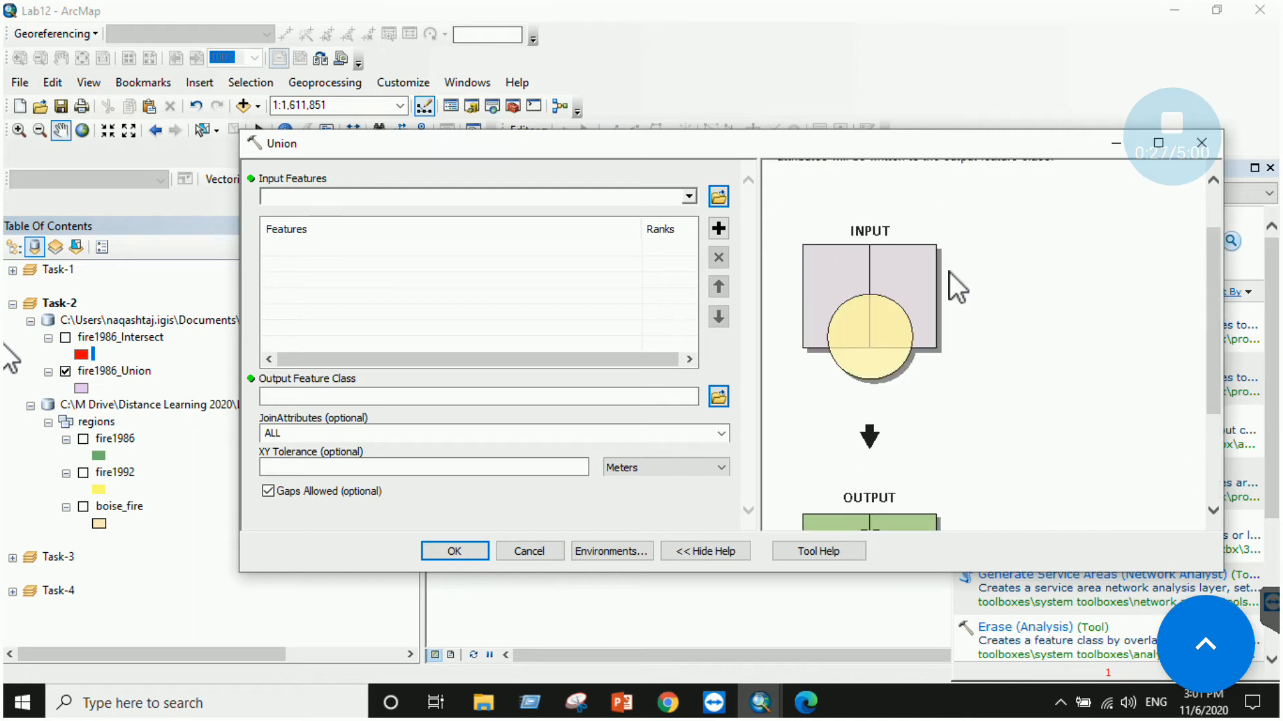
pyautogui.click(1202, 142)
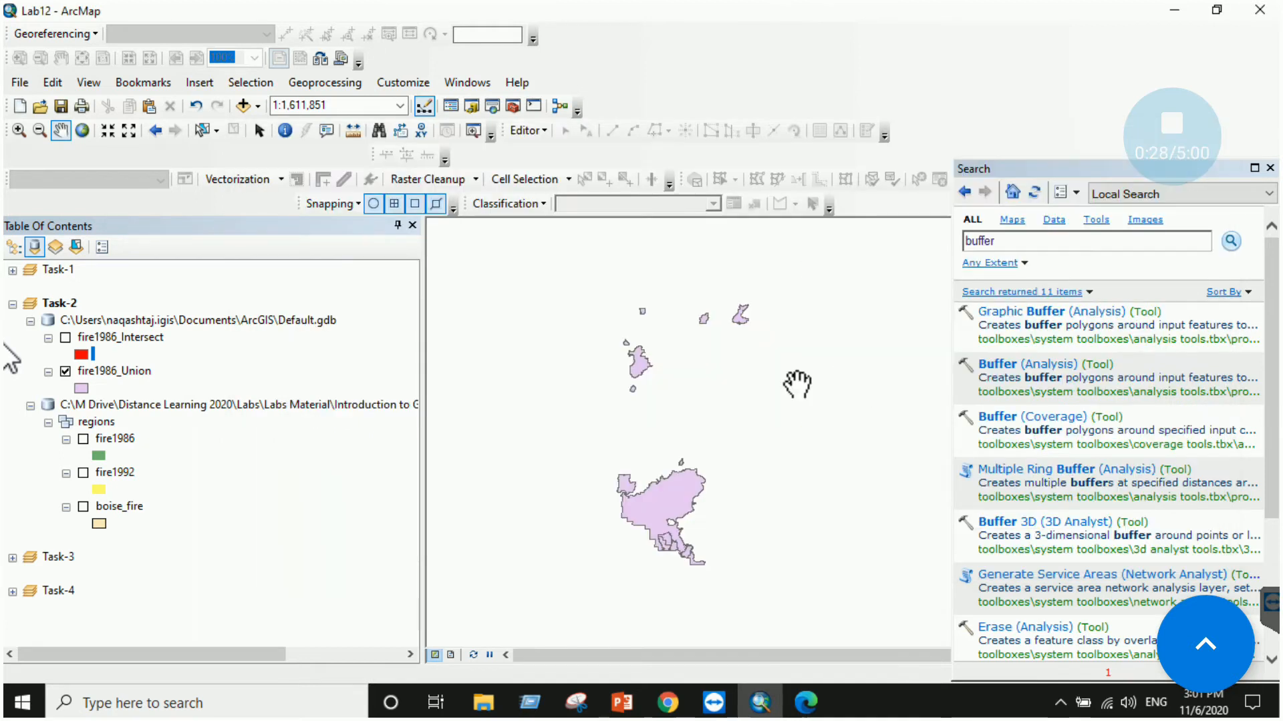
# Switch to the ebook, read the Task 3 introduction on measuring distances between points and lines, and return to ArcMap.
pyautogui.click(715, 701)
pyautogui.click(718, 705)
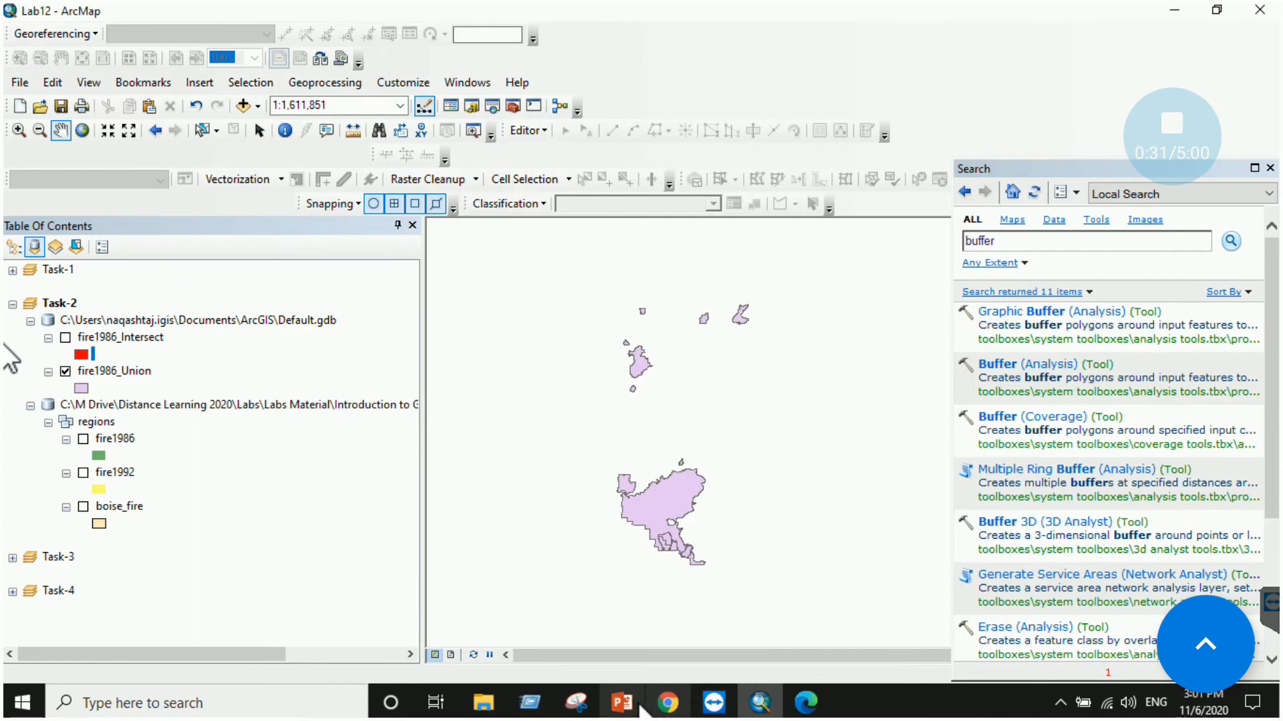
pyautogui.click(806, 702)
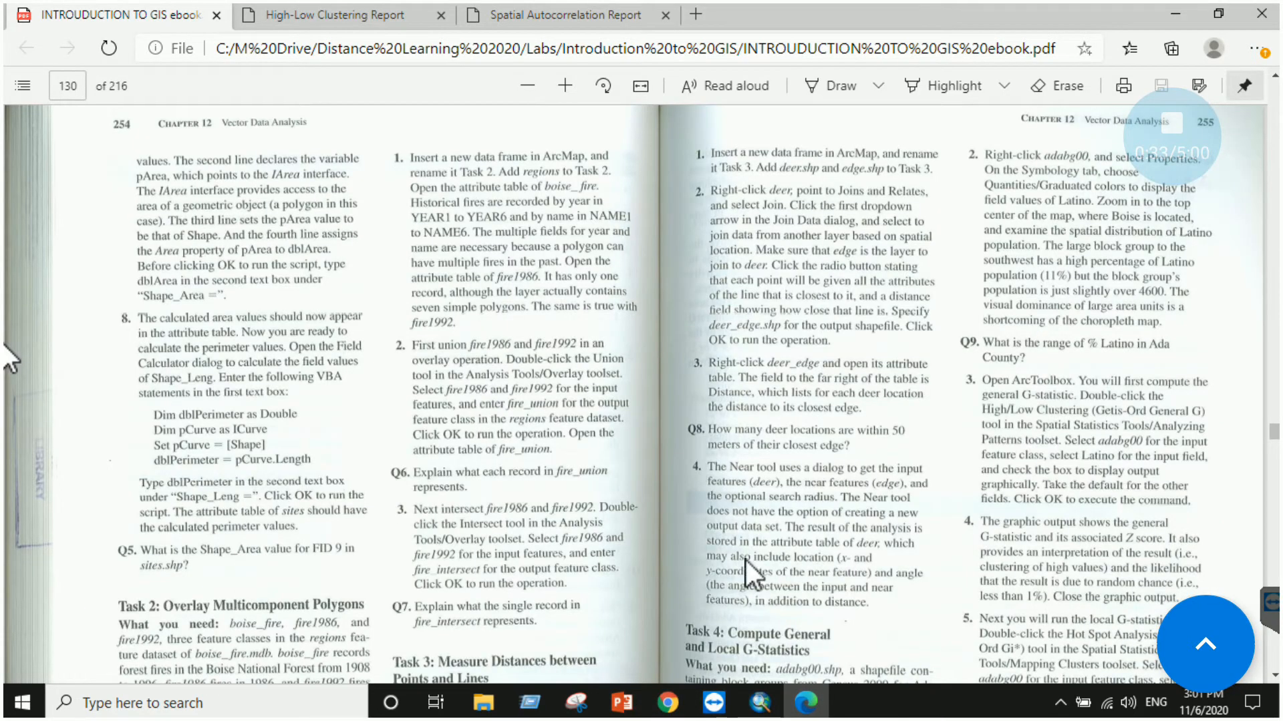
pyautogui.scroll(-3, 628, 587)
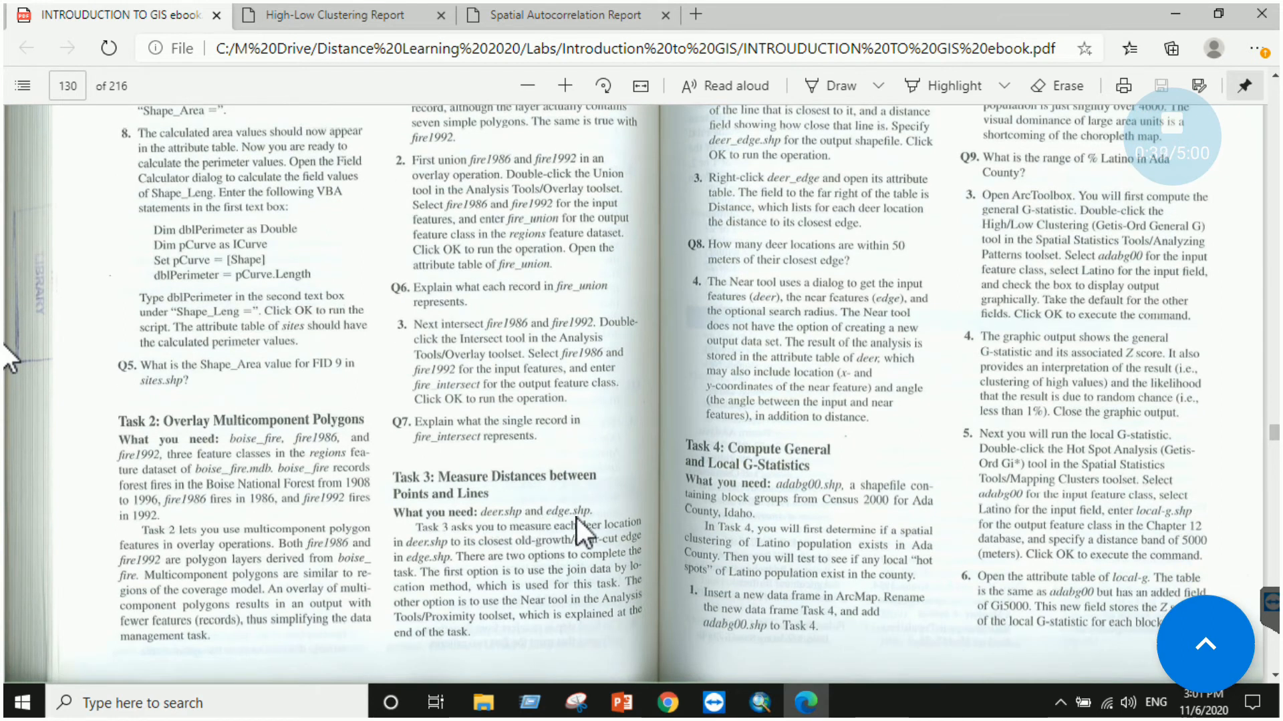
pyautogui.click(760, 701)
# Turn off the fire1986_Union layer and collapse the Task-2 data frame along with its data sources.
pyautogui.click(69, 374)
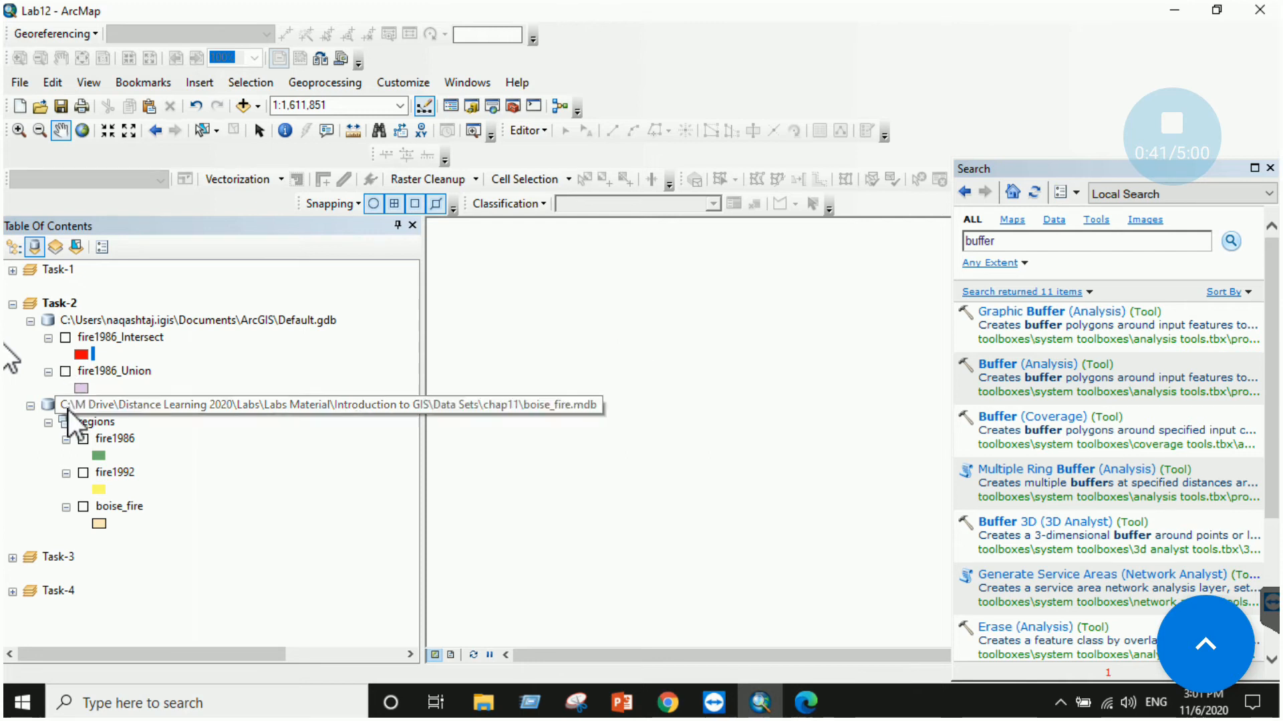
pyautogui.click(31, 322)
pyautogui.click(30, 335)
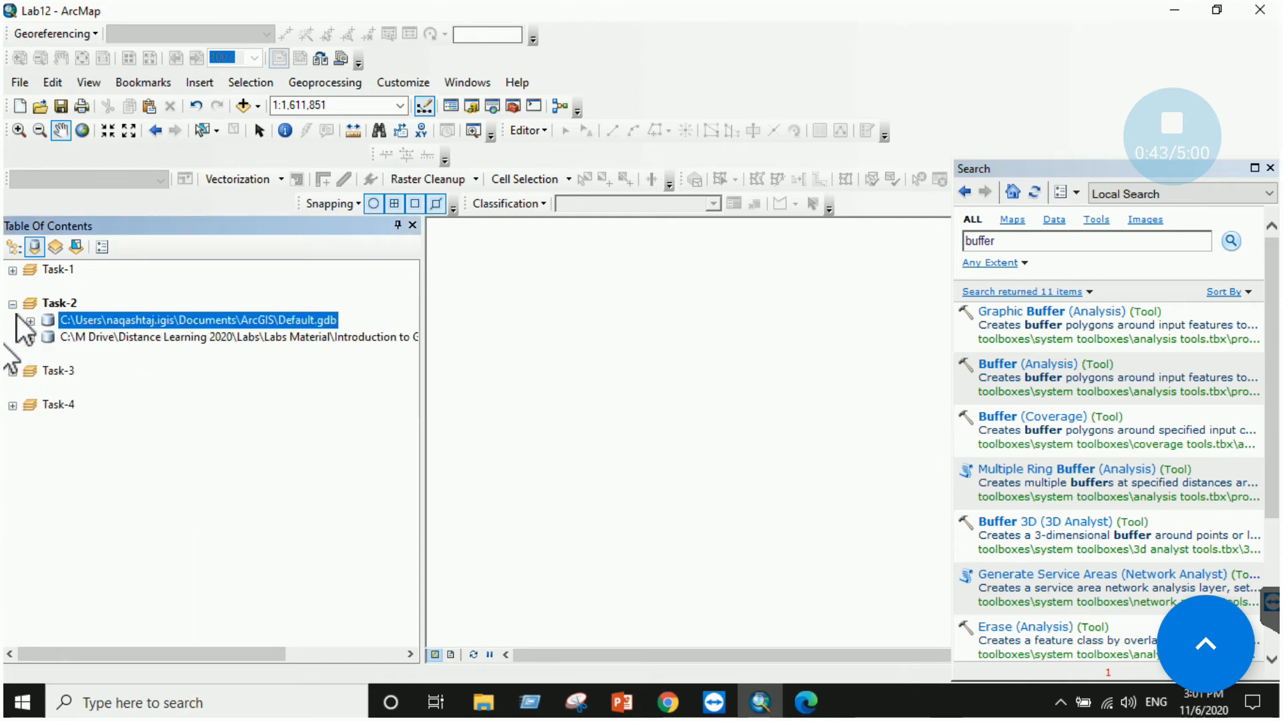
pyautogui.click(12, 304)
# Activate the Task-3 data frame, expand its layers and turn off Join_Output so only deer and edge are displayed.
pyautogui.click(54, 336)
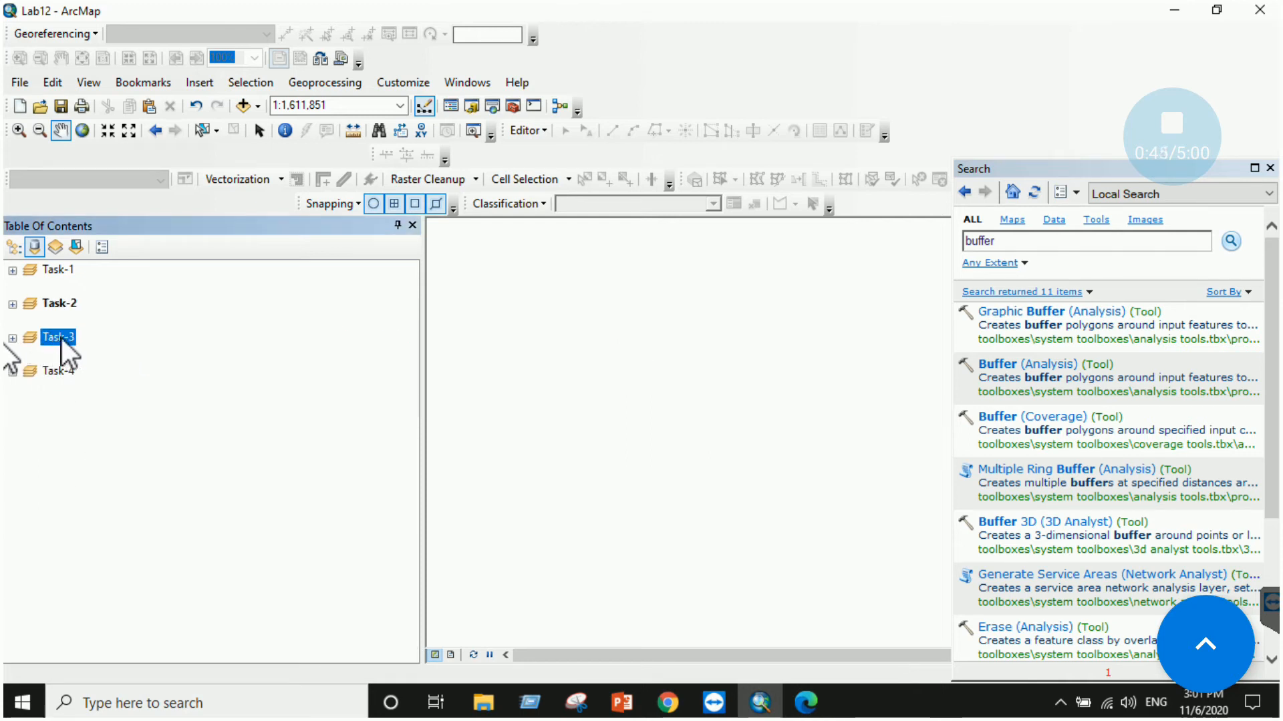
pyautogui.rightClick(60, 338)
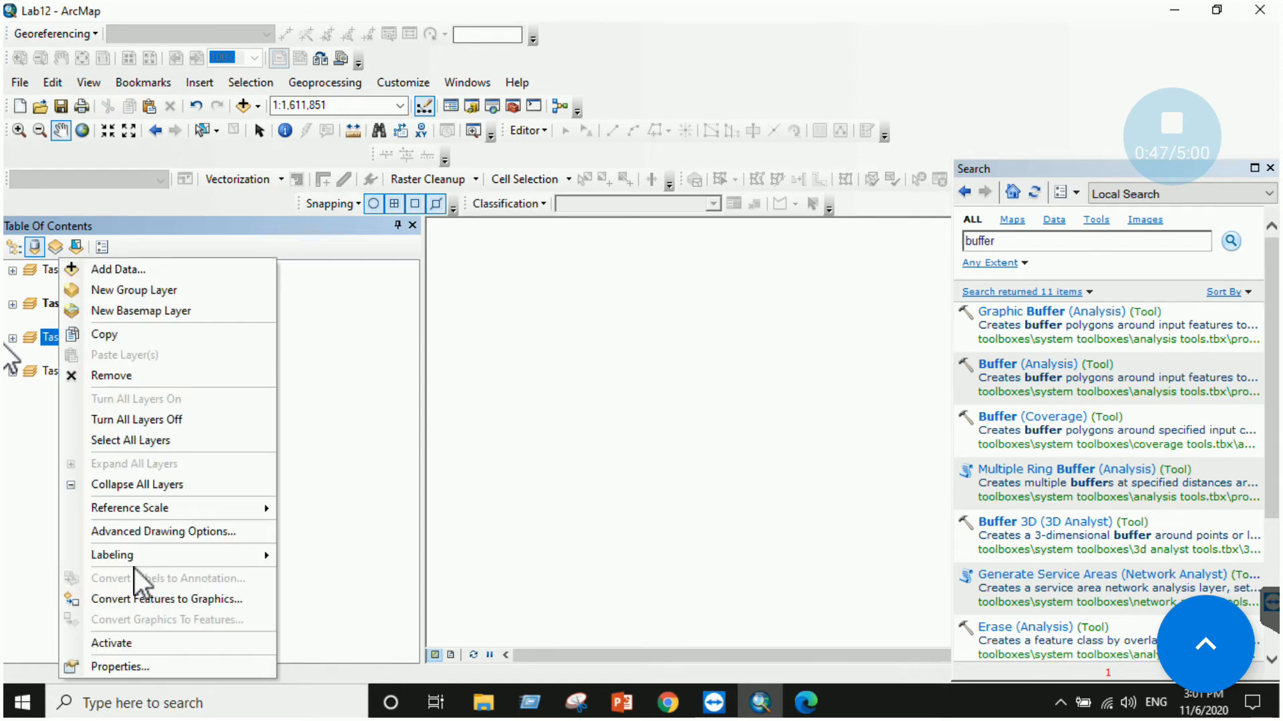
pyautogui.click(128, 641)
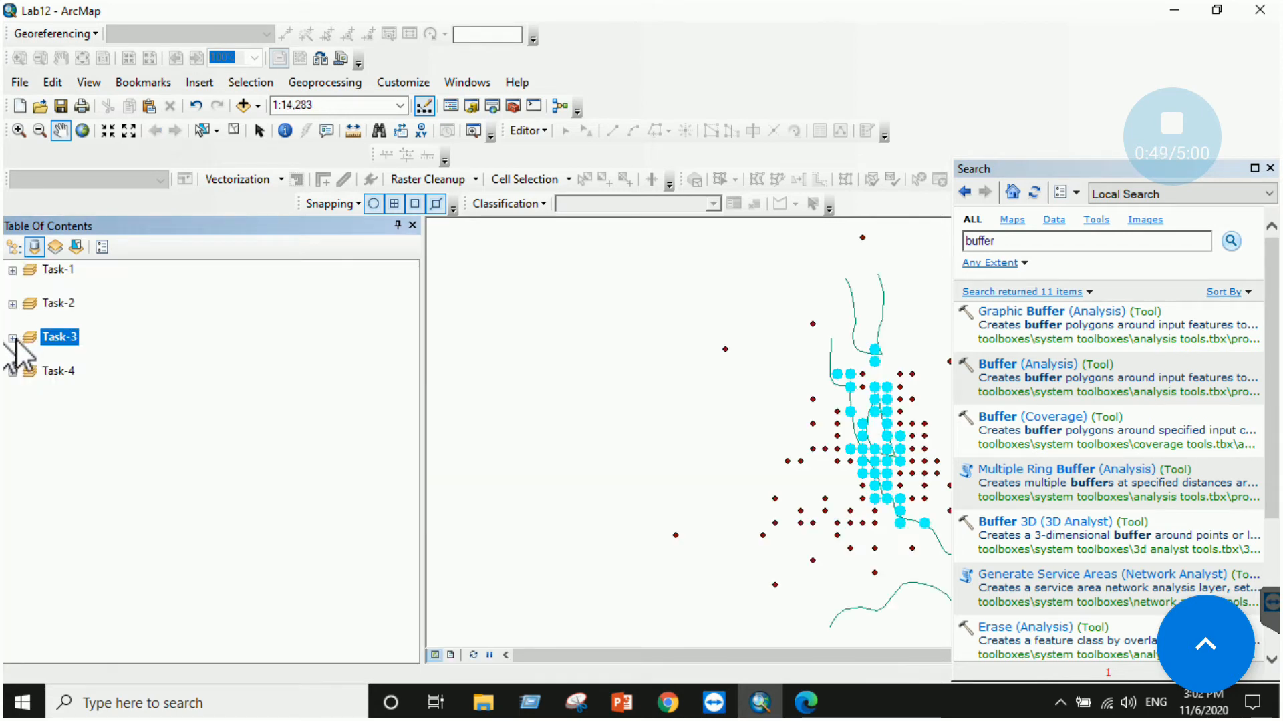
pyautogui.click(12, 337)
pyautogui.click(65, 371)
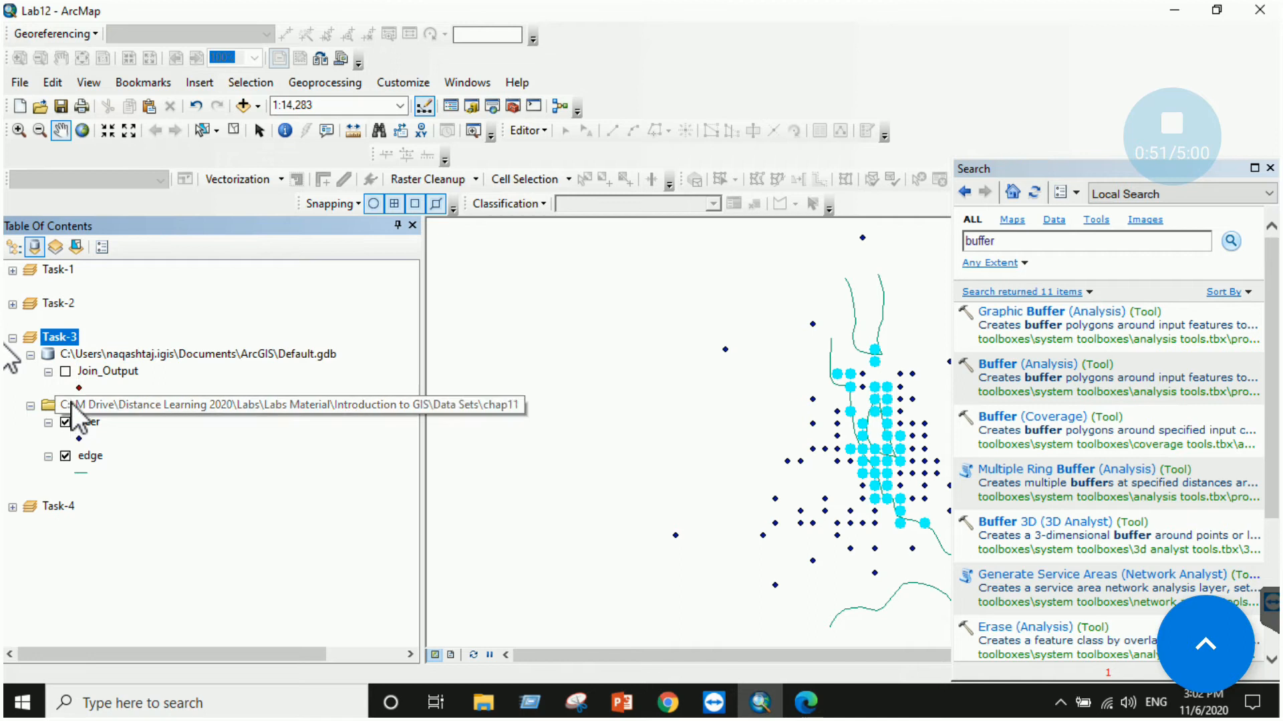
pyautogui.moveTo(888, 458); pyautogui.dragTo(710, 441)
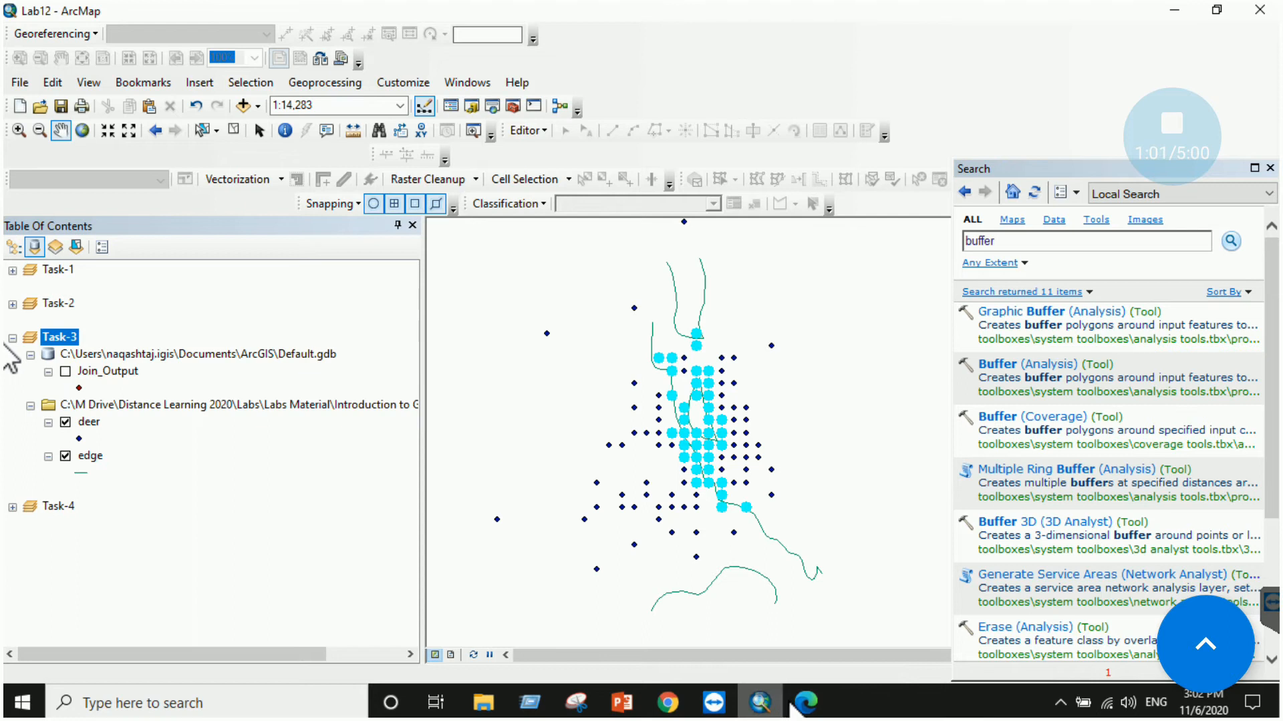
# Read the ebook's Task 3 instructions on joining edge to deer by spatial location, and return to ArcMap.
pyautogui.moveTo(809, 712)
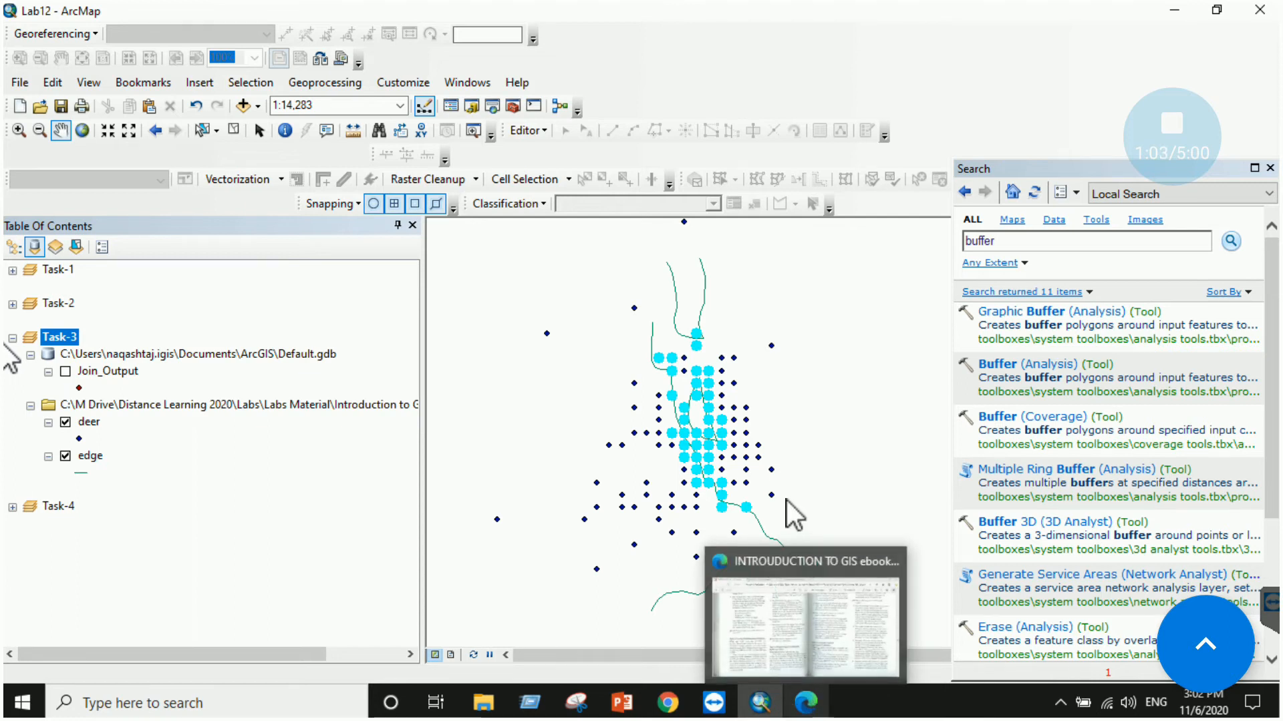
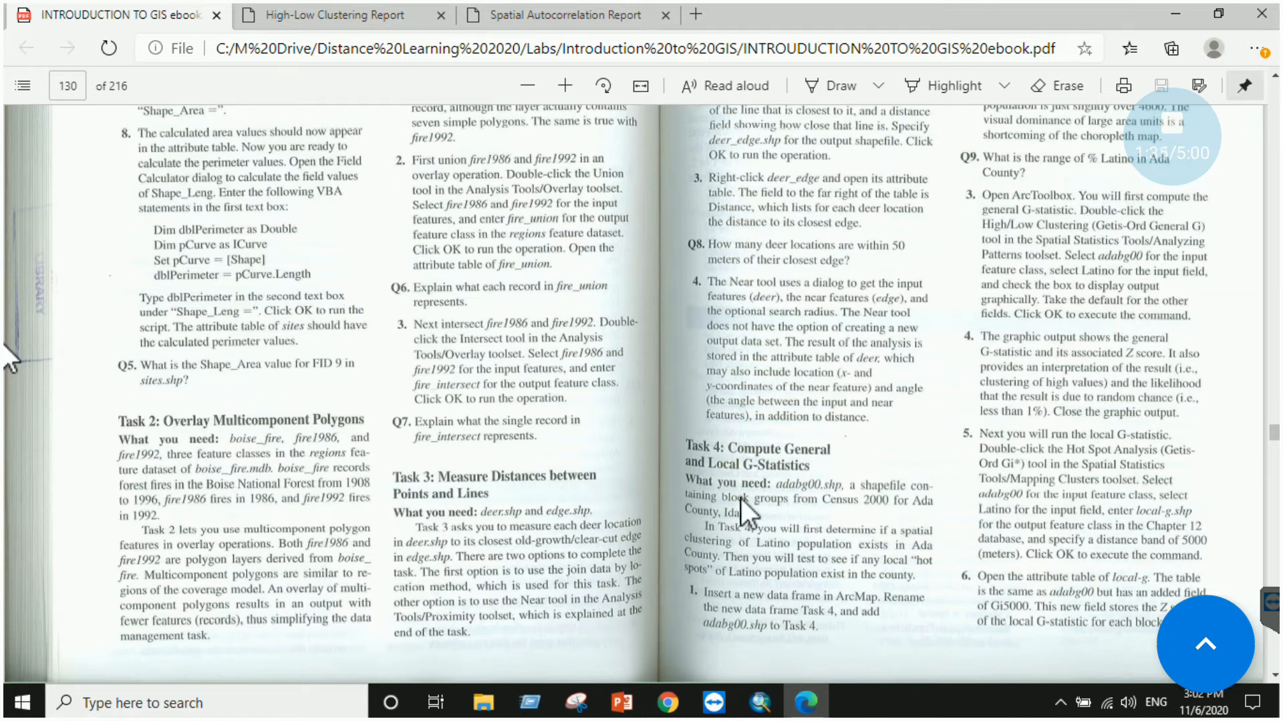
pyautogui.scroll(3, 744, 495)
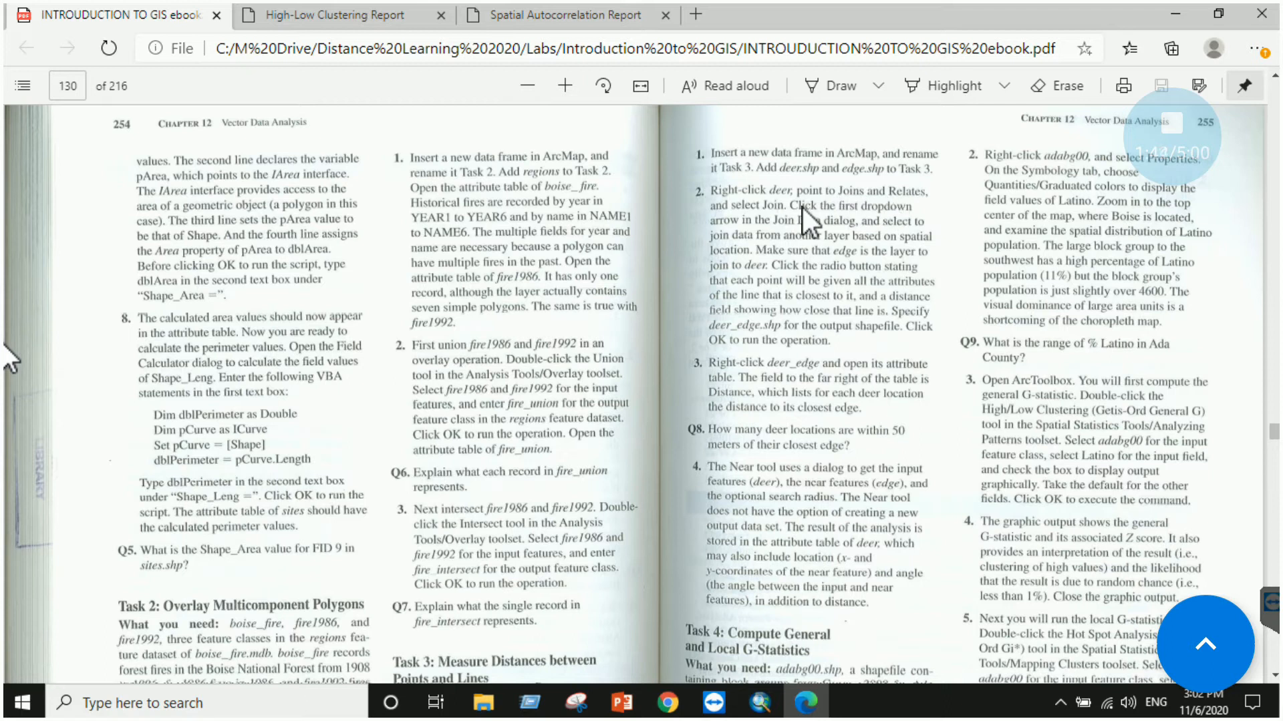
pyautogui.click(759, 703)
# Open the attribute tables of the deer and edge layers in turn to examine their fields, closing each one.
pyautogui.rightClick(87, 424)
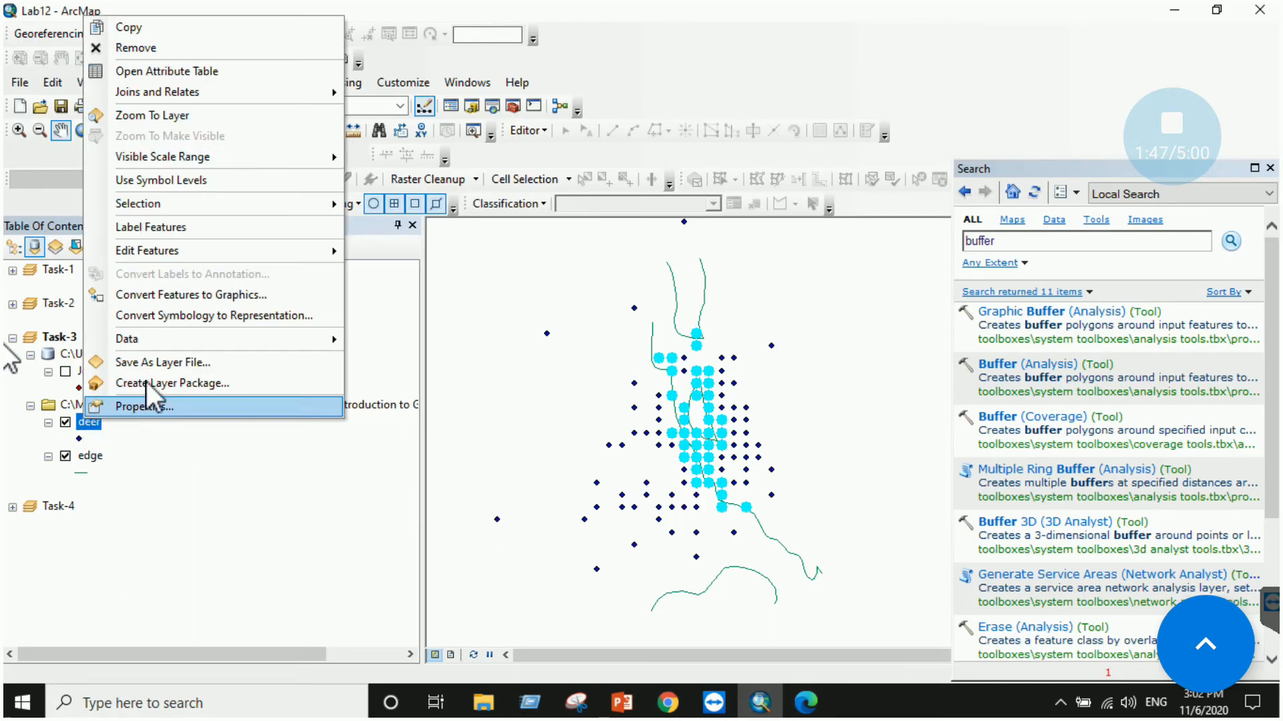
pyautogui.click(194, 71)
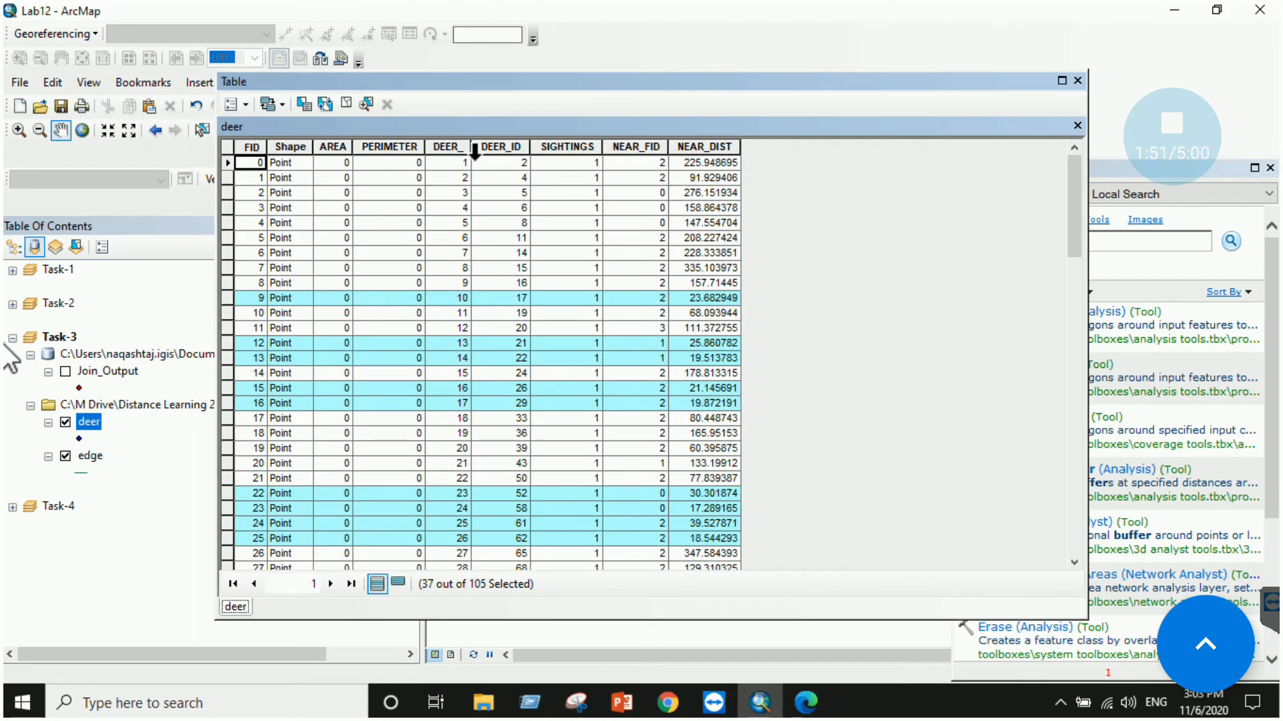
pyautogui.click(1077, 80)
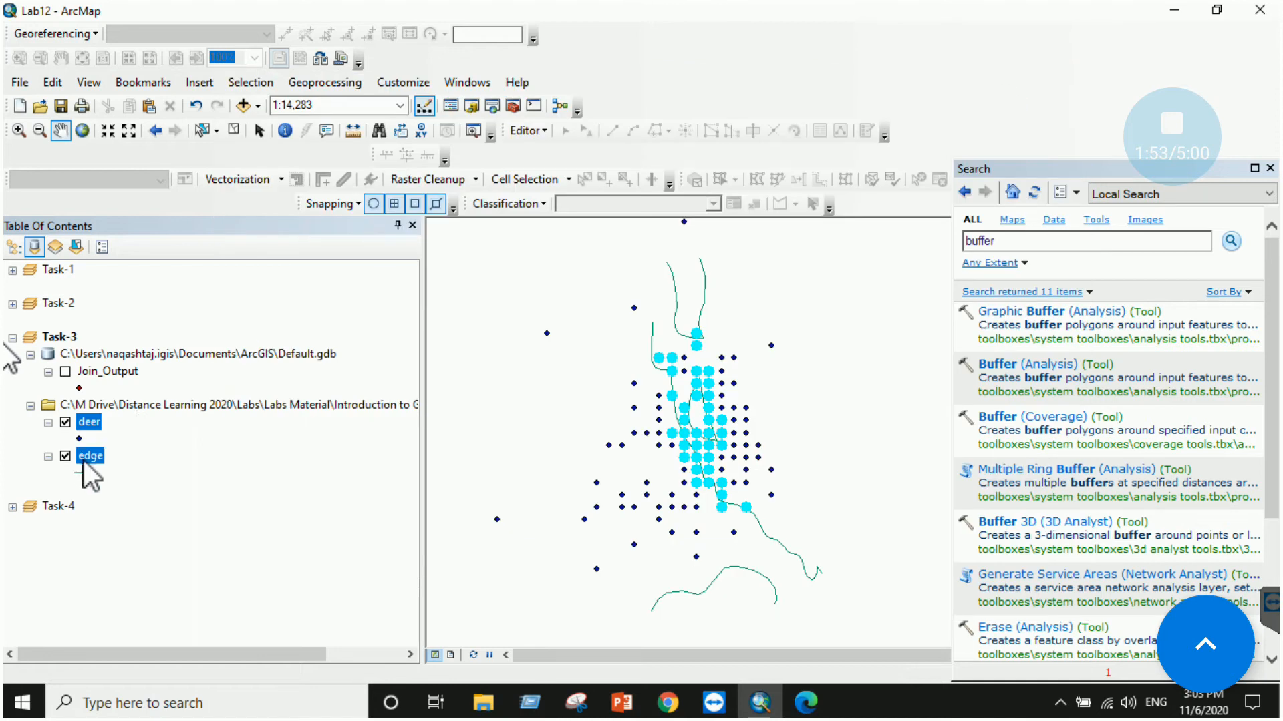
pyautogui.rightClick(83, 461)
pyautogui.click(187, 109)
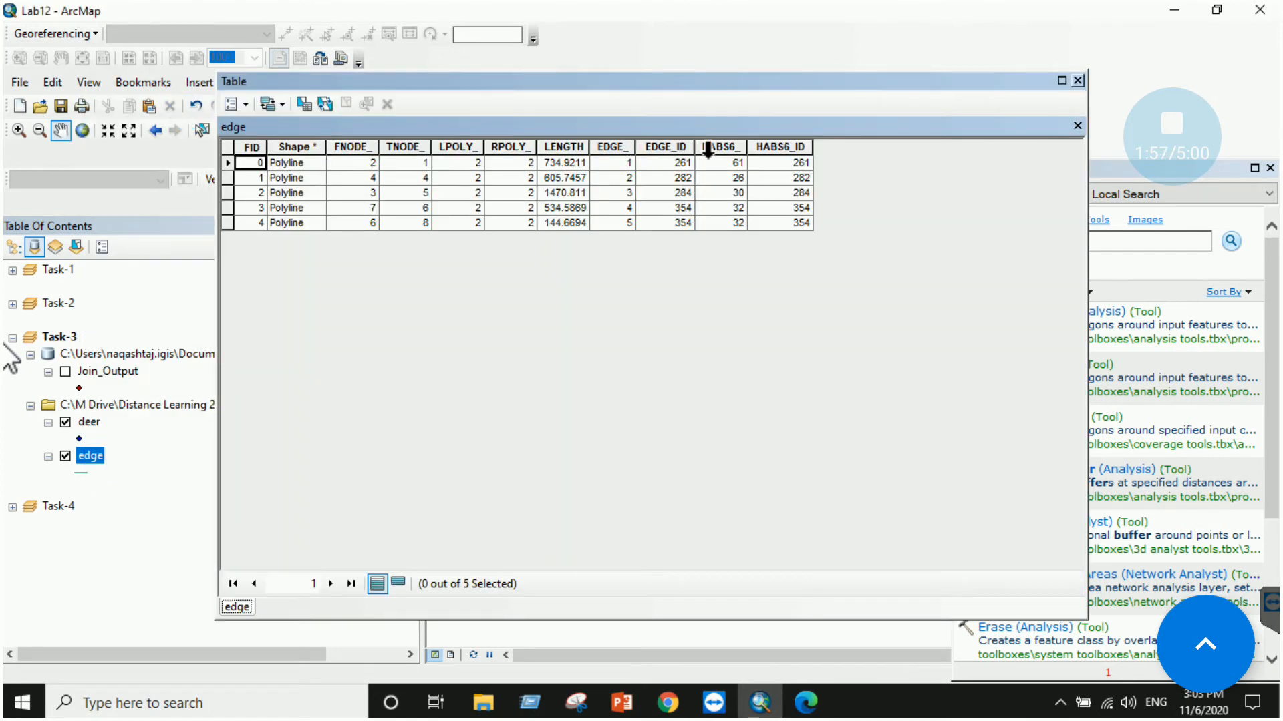
pyautogui.click(1077, 80)
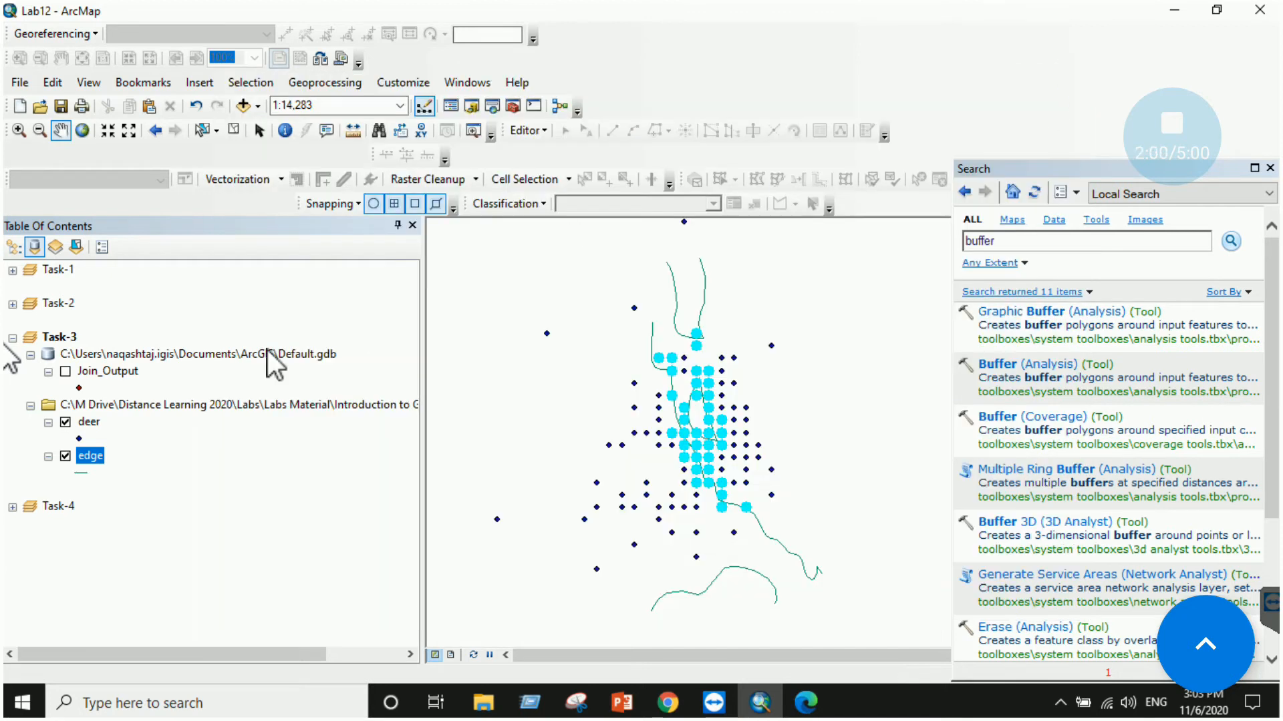
# Start a join on the deer layer based on spatial location, with edge as the layer to join.
pyautogui.rightClick(90, 425)
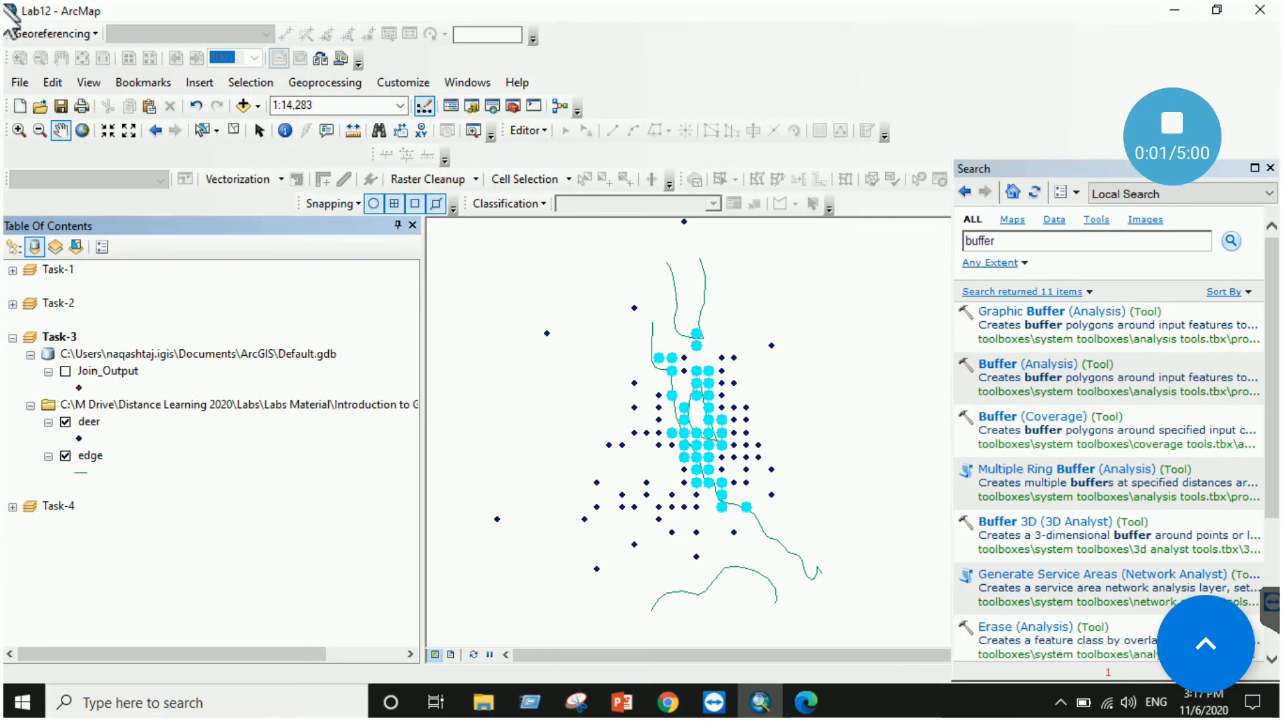
pyautogui.rightClick(88, 422)
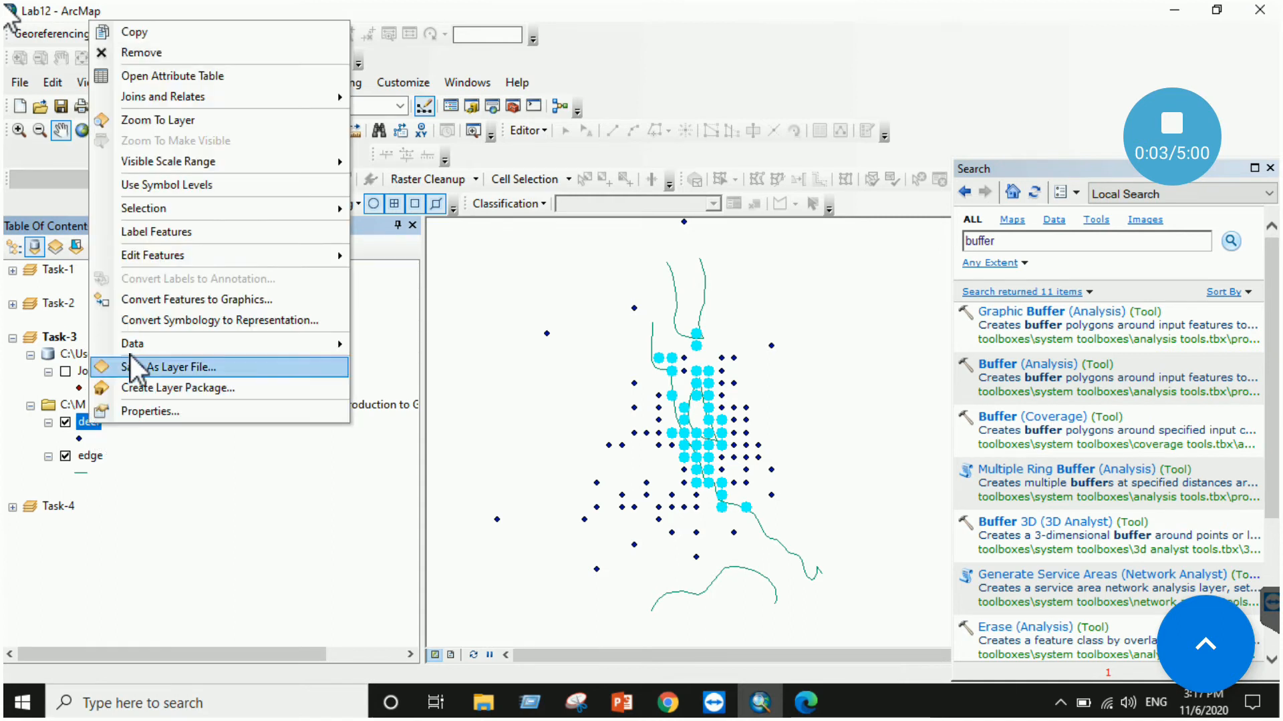
pyautogui.moveTo(151, 96)
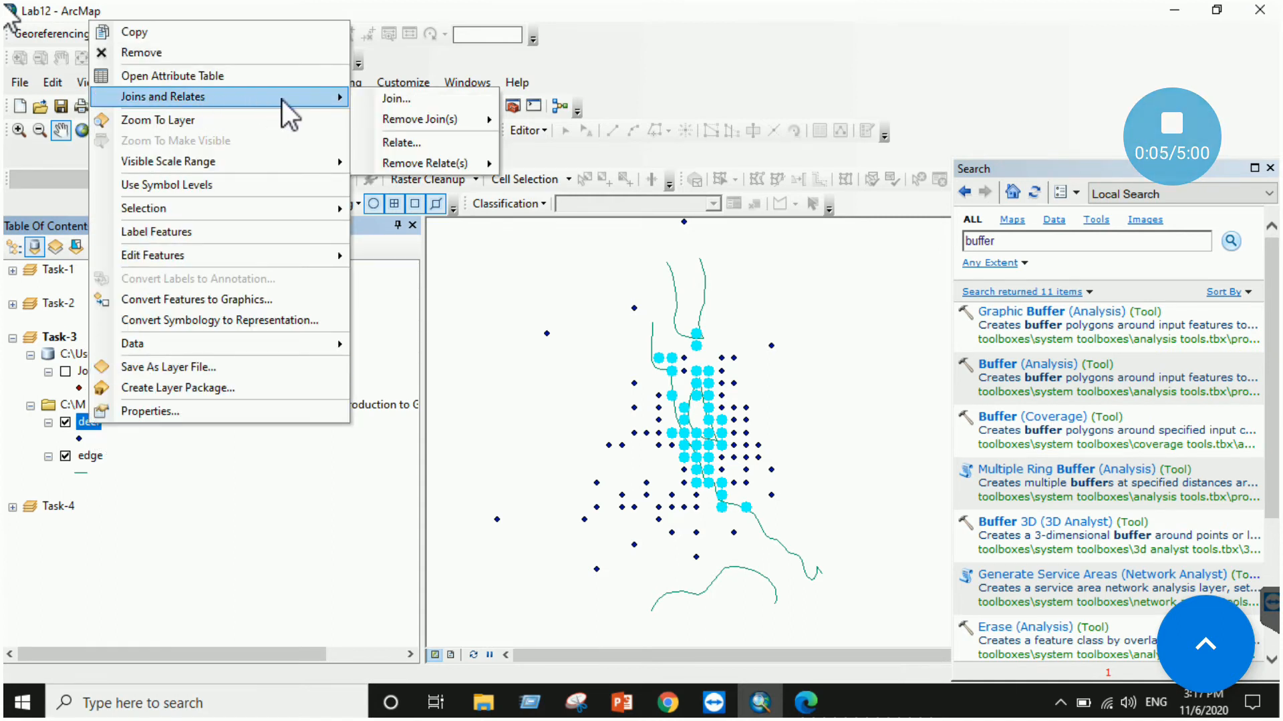
pyautogui.click(408, 99)
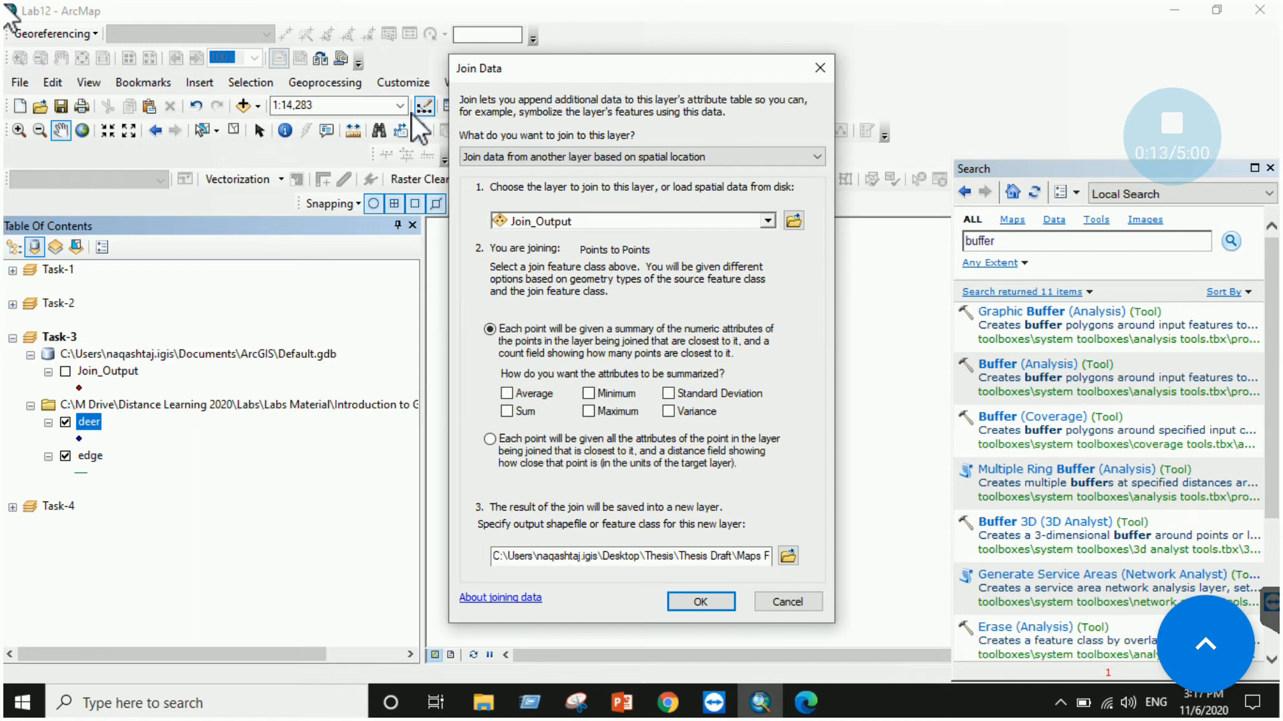
pyautogui.click(591, 160)
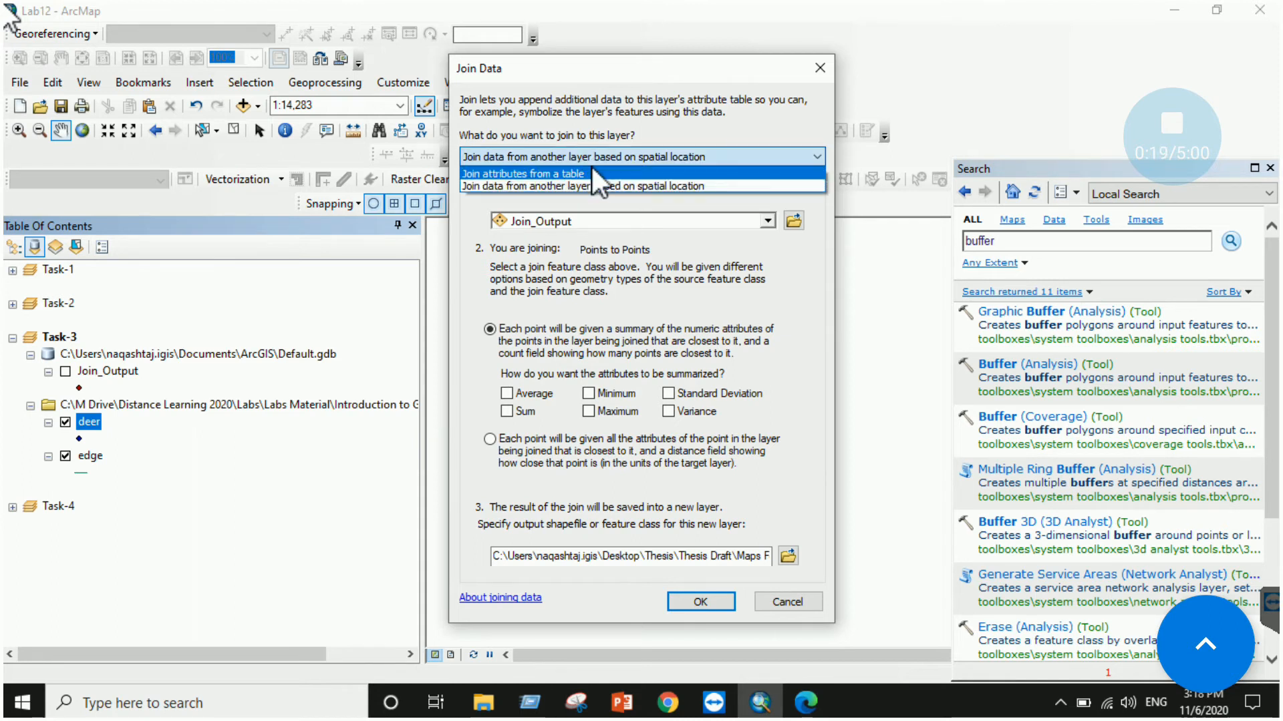
pyautogui.click(558, 187)
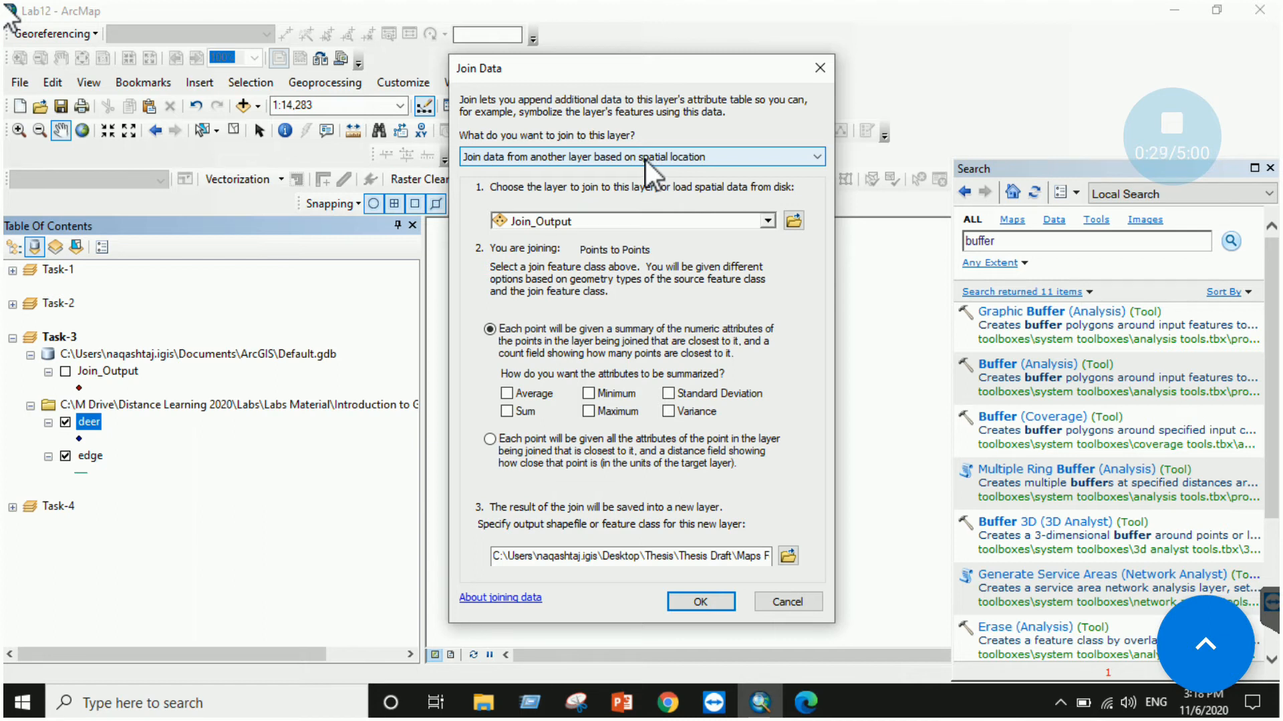
pyautogui.click(768, 220)
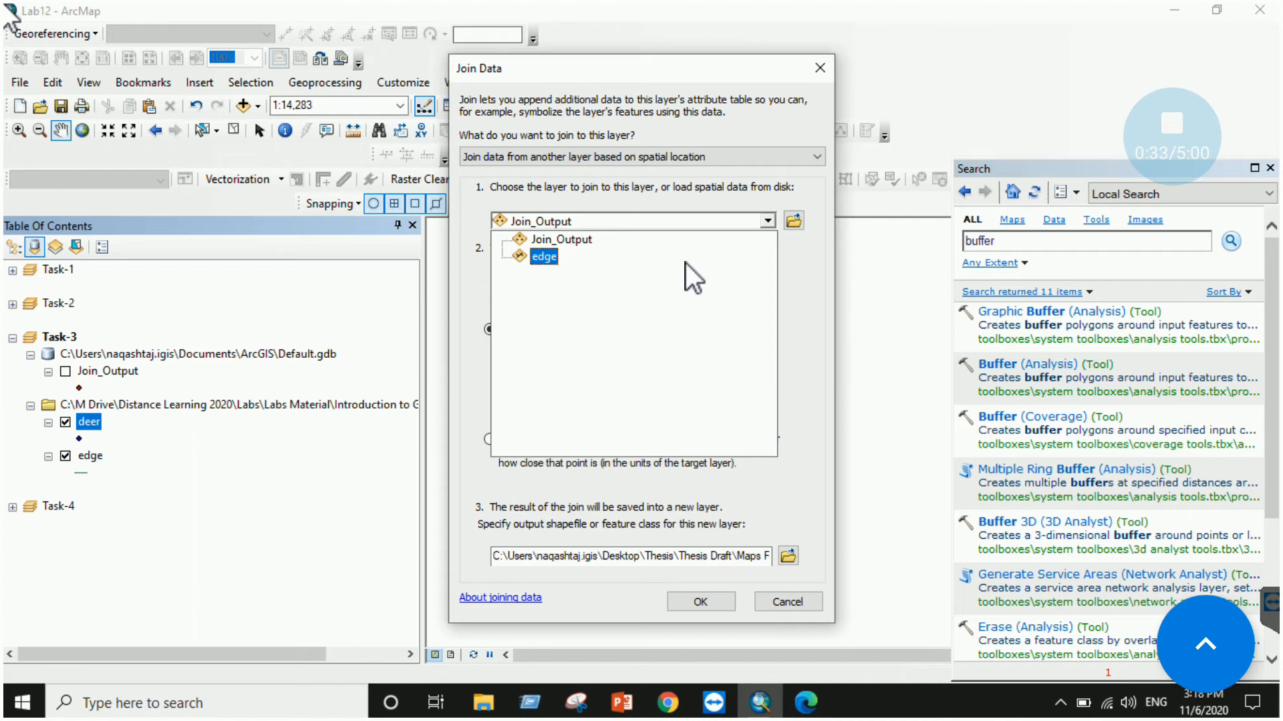
pyautogui.click(545, 257)
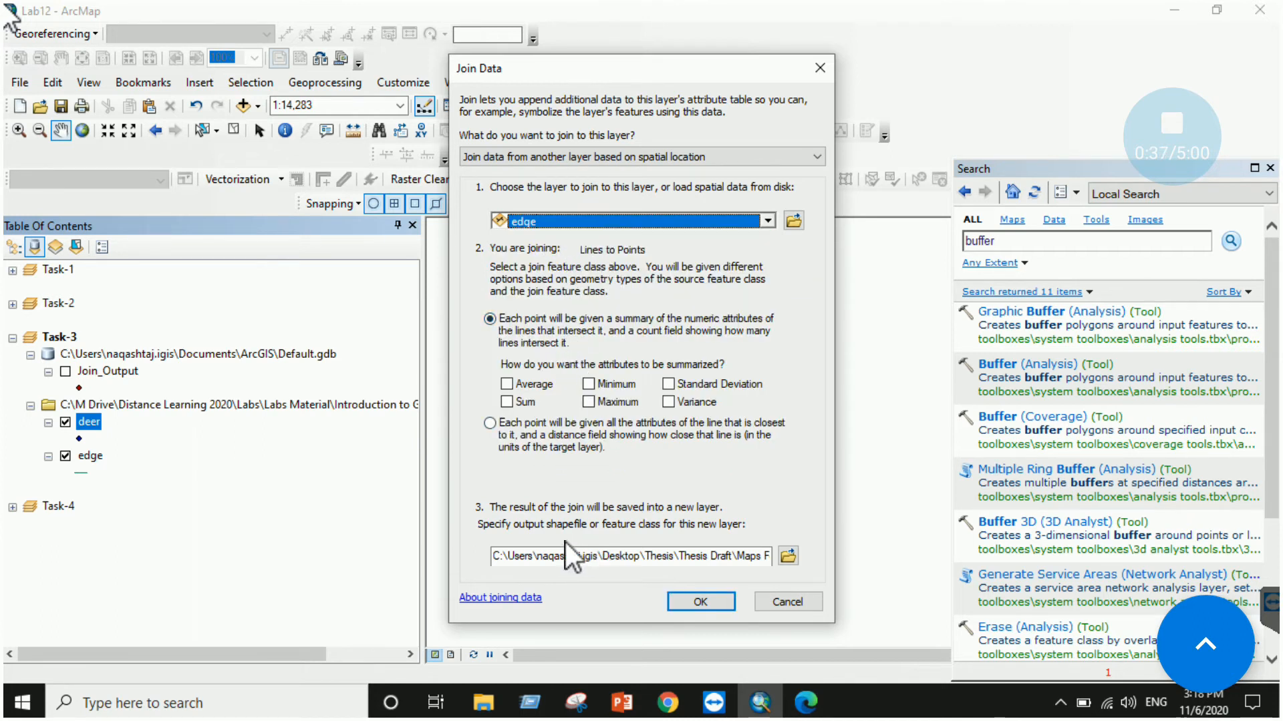
pyautogui.moveTo(615, 75); pyautogui.dragTo(590, 54)
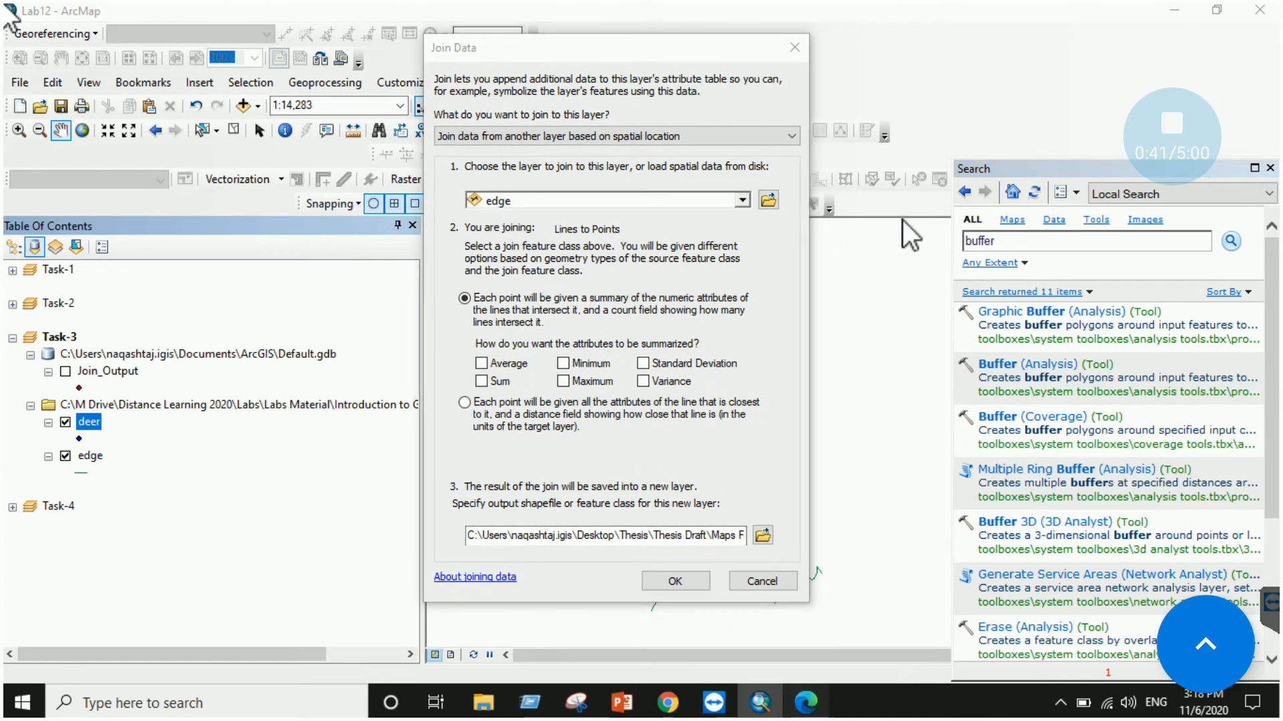
# Check the ebook's join instructions, choose to give each point its closest line's attributes and distance, and close the join settings.
pyautogui.hotkey('alt', 'Tab')
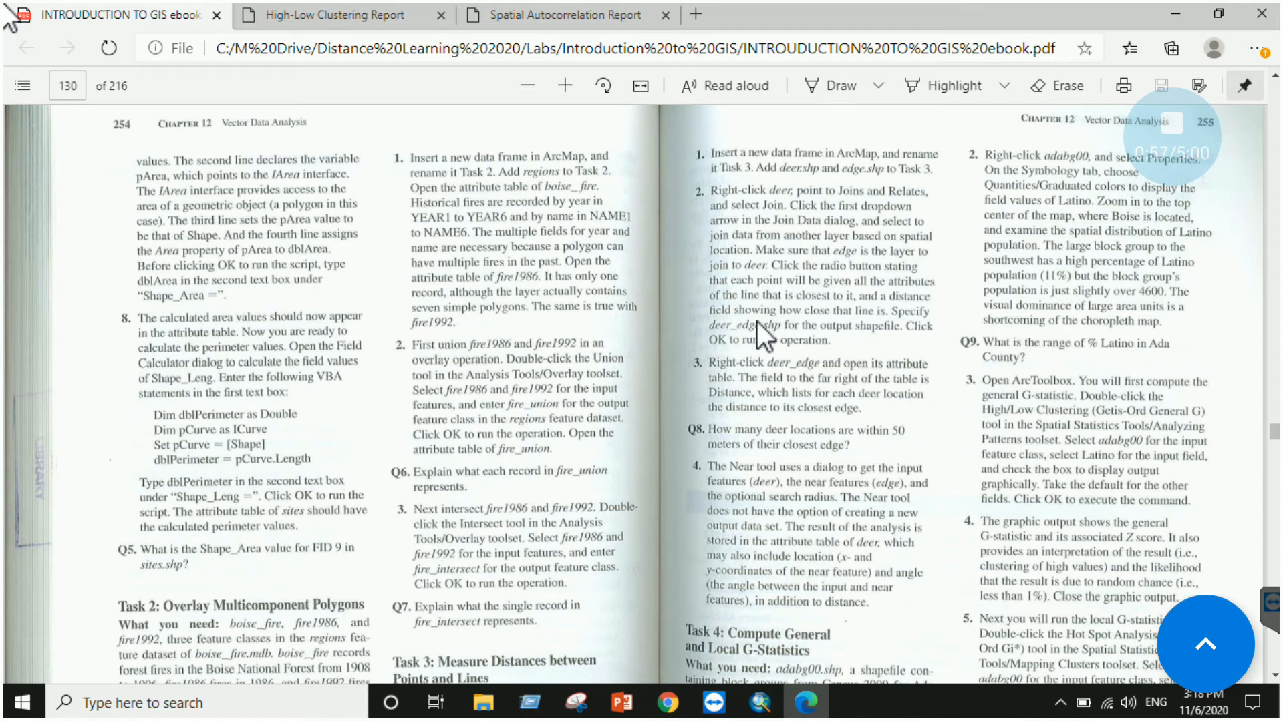
pyautogui.click(760, 701)
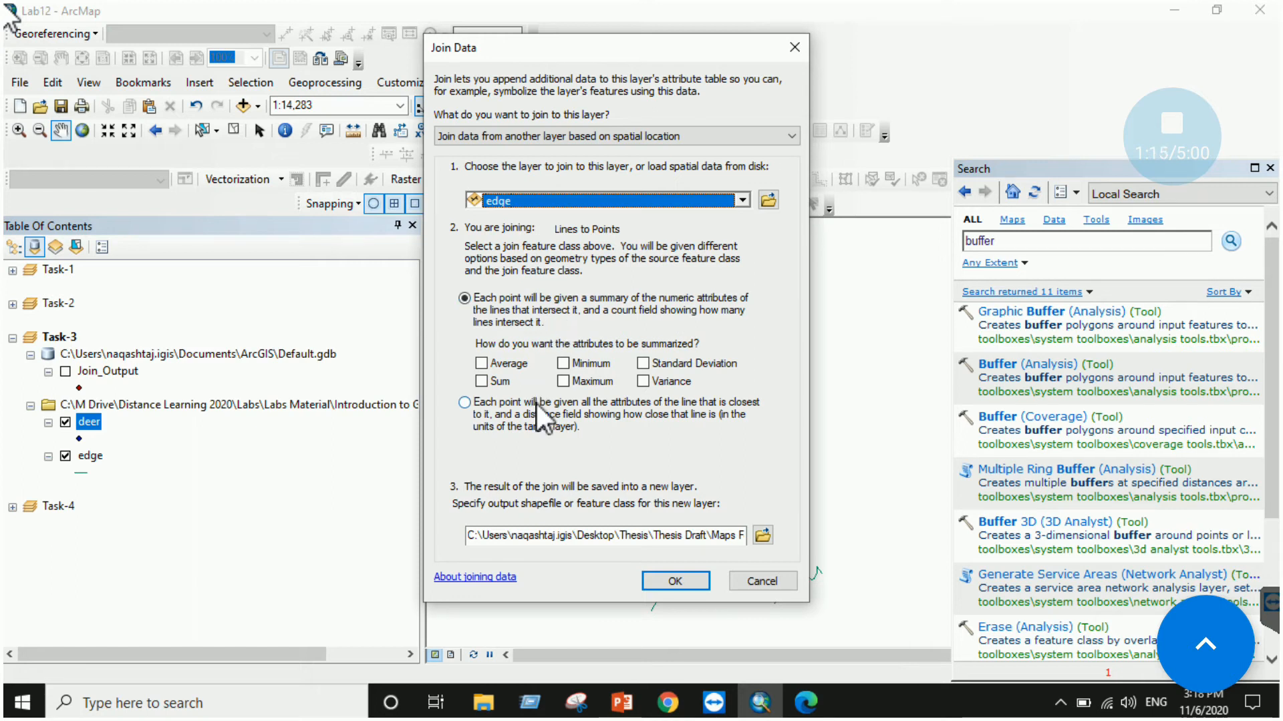
pyautogui.click(468, 404)
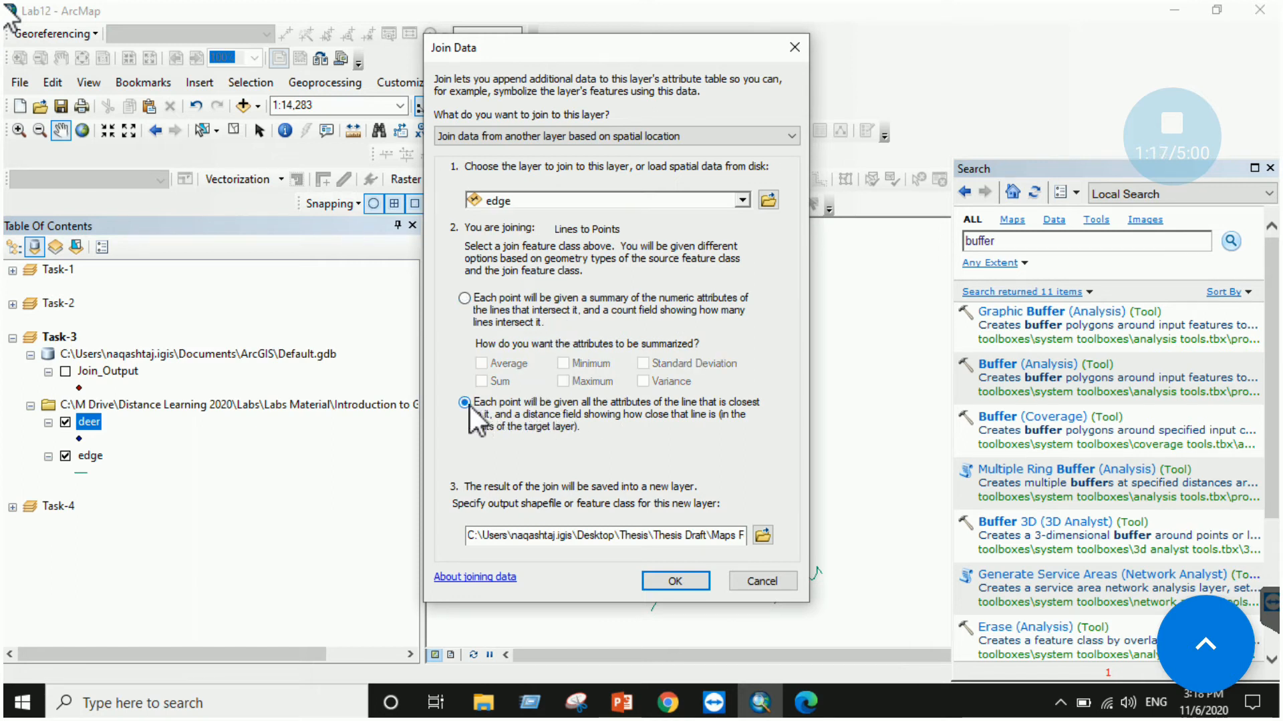
pyautogui.click(703, 581)
# Turn on Join_Output and turn off the deer and edge layers so only the joined points are displayed.
pyautogui.click(66, 372)
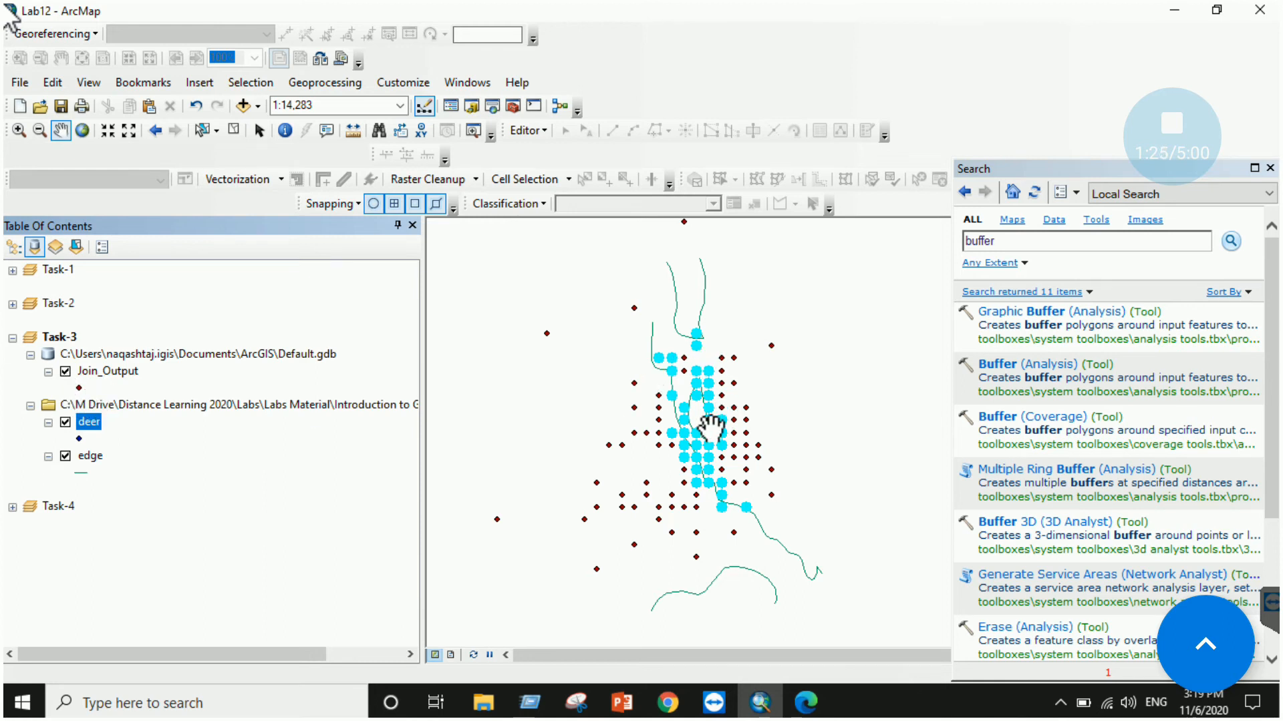
pyautogui.click(65, 422)
pyautogui.click(66, 455)
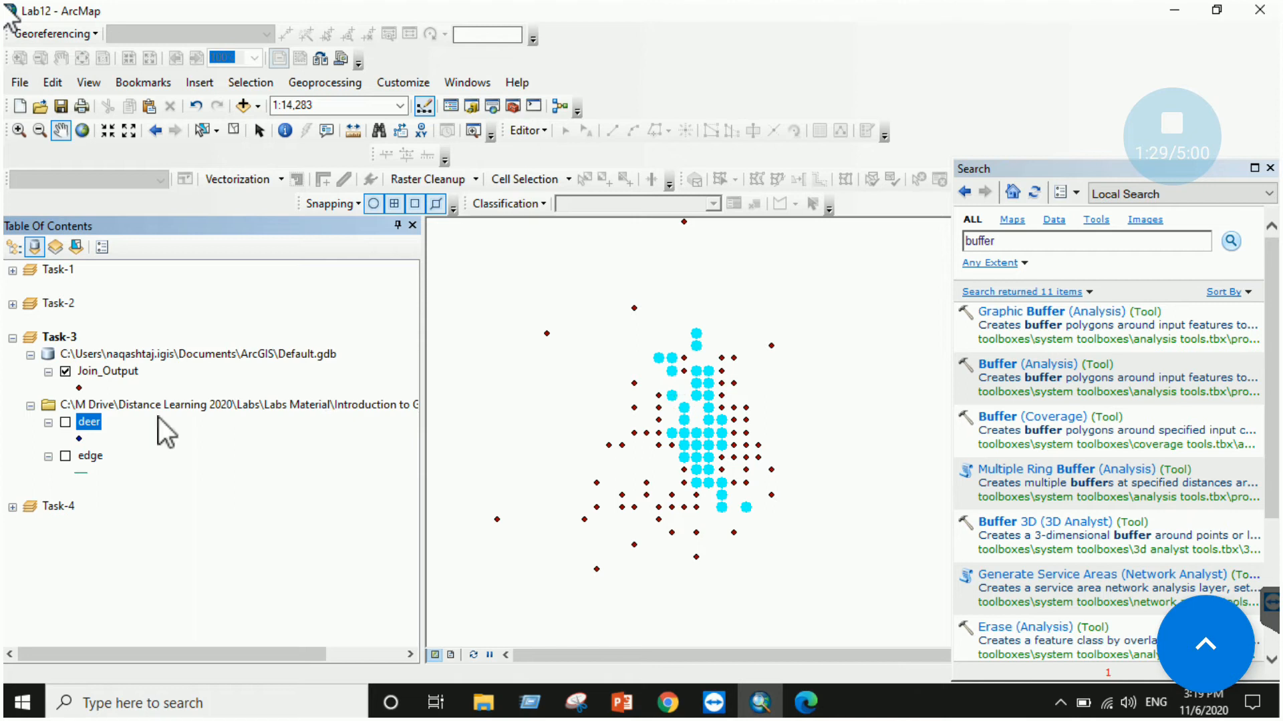
pyautogui.scroll(1, 691, 374)
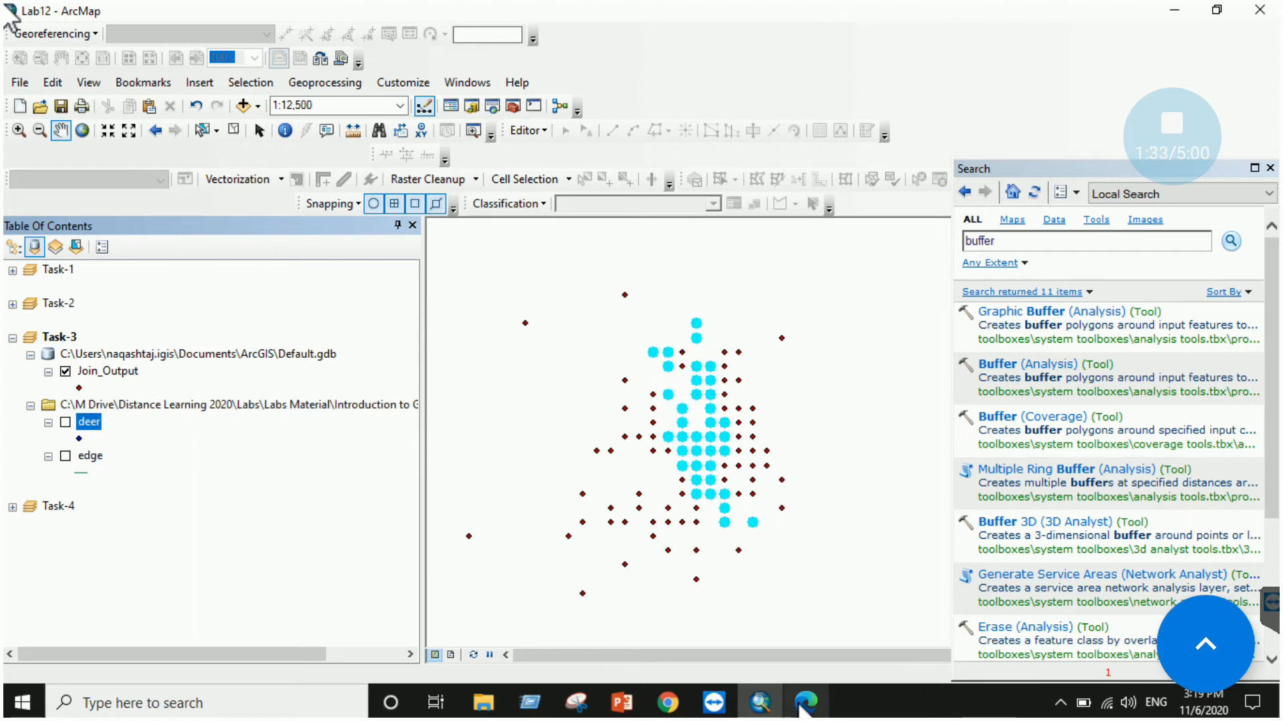
# Turn the edge layer on alongside Join_Output, and check the ebook's Task 3 and Task 4 instructions.
pyautogui.moveTo(805, 707)
pyautogui.click(772, 651)
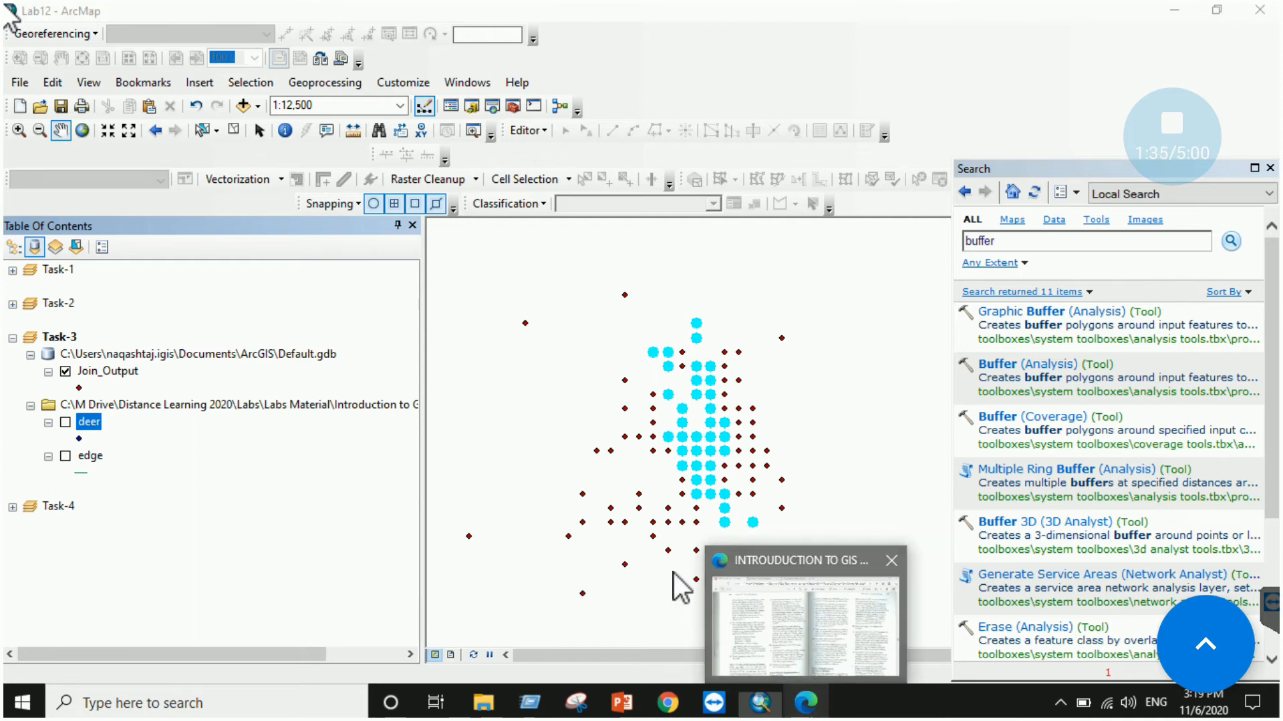
pyautogui.scroll(-3, 518, 534)
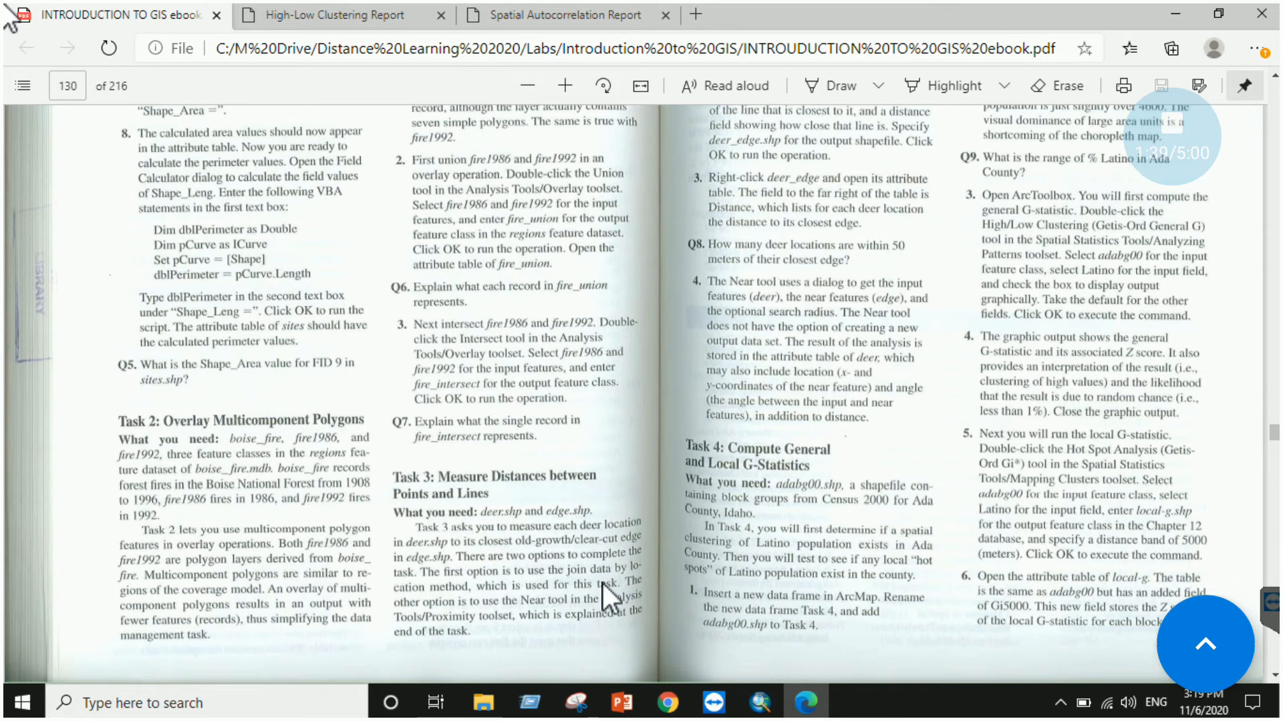
pyautogui.click(760, 705)
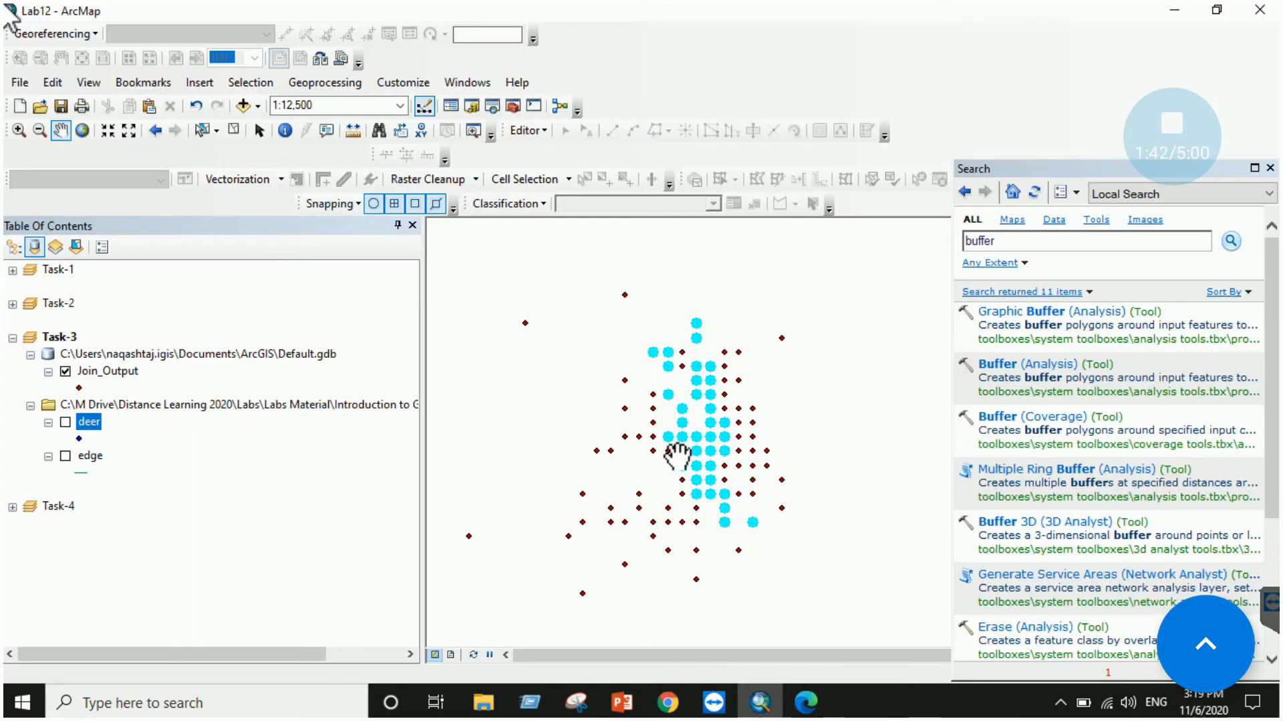
pyautogui.click(67, 456)
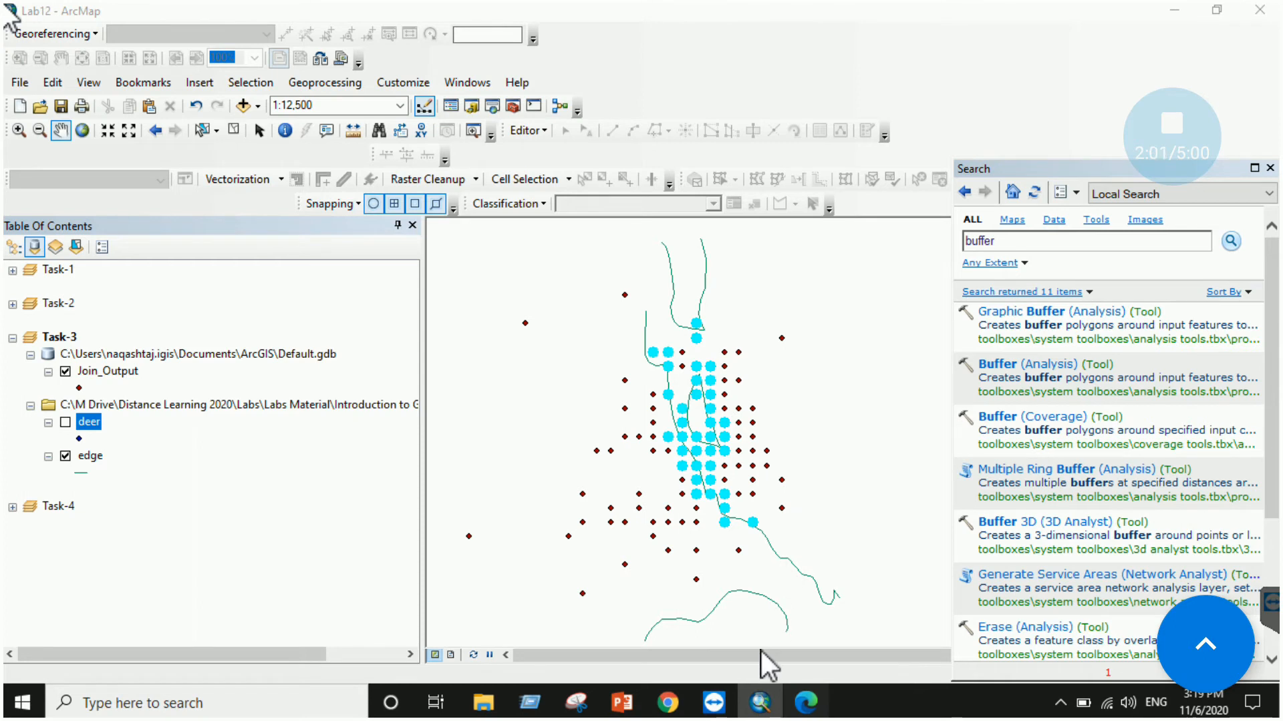
pyautogui.hotkey('alt', 'Tab')
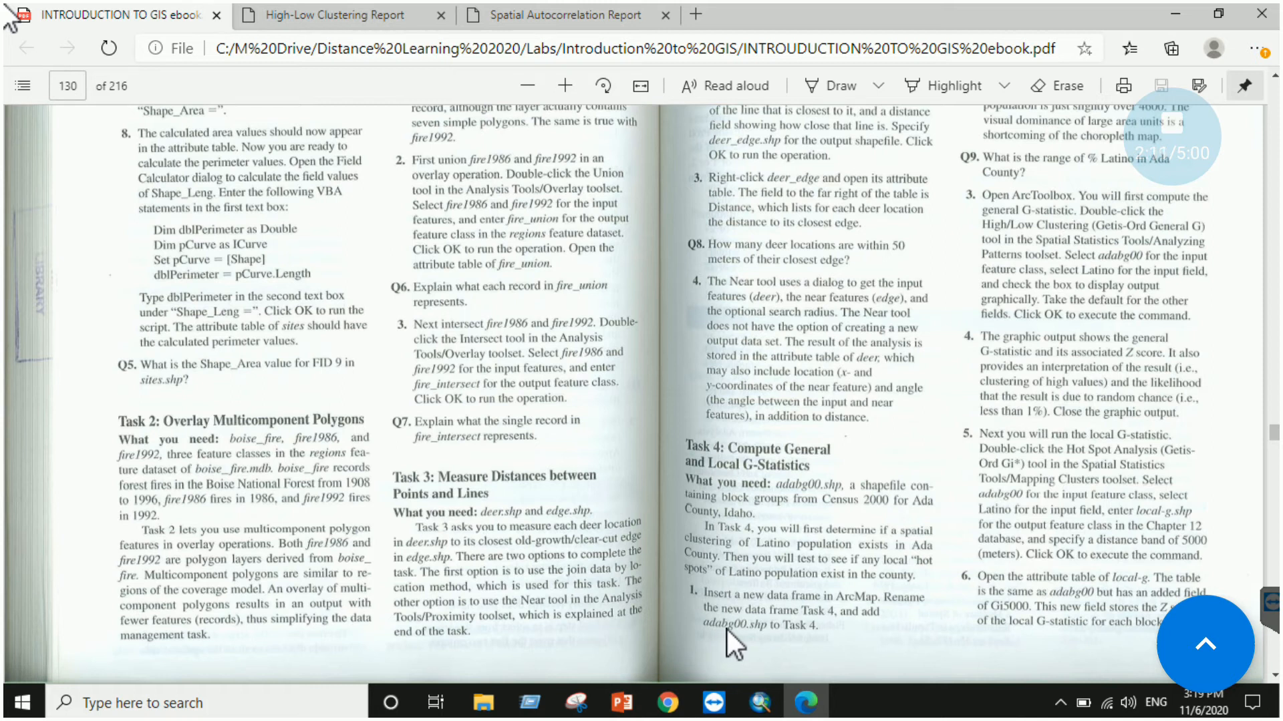
pyautogui.click(760, 702)
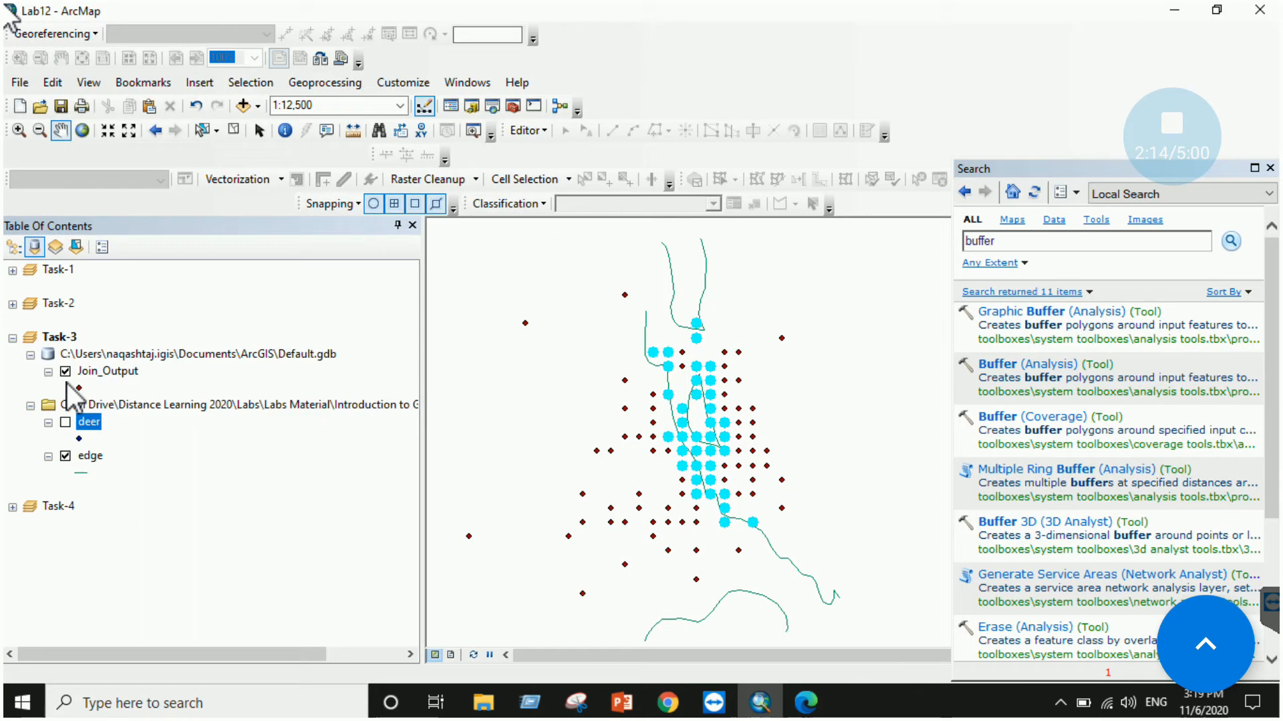
# Turn off Join_Output, collapse the Task-3 data frame and expand Task-4 with its Default.gdb source collapsed.
pyautogui.click(65, 371)
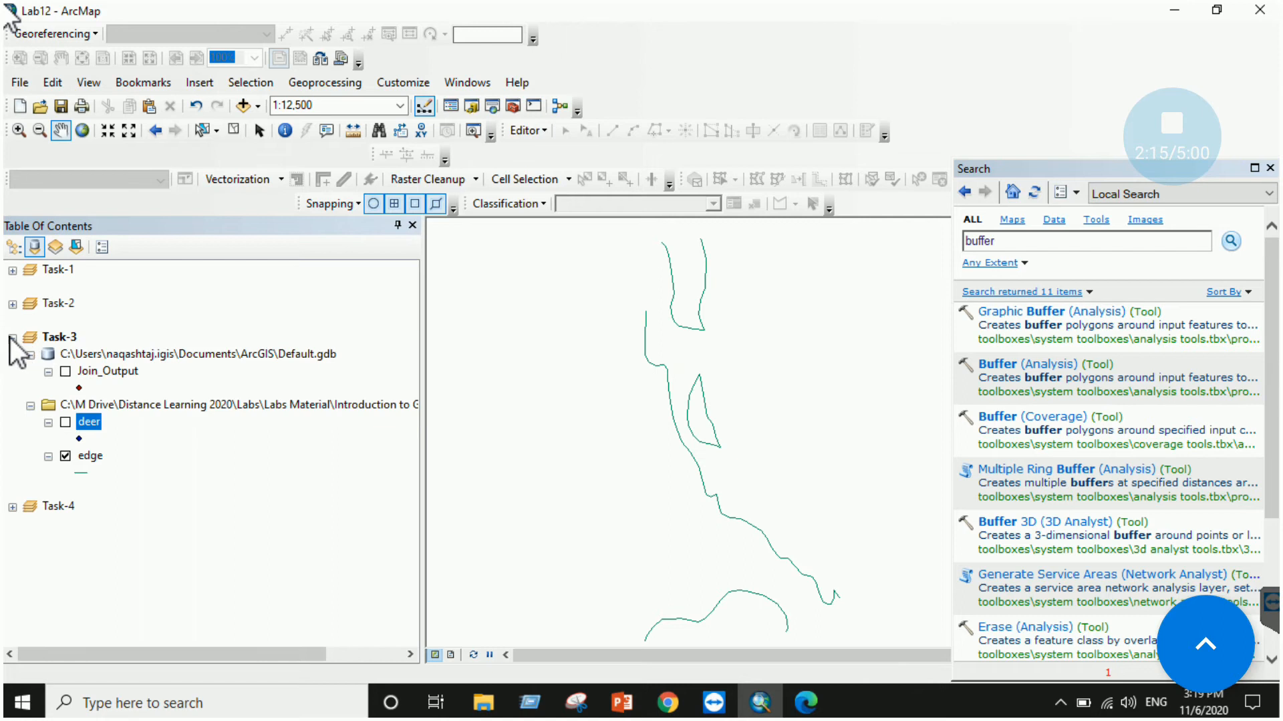
pyautogui.click(13, 372)
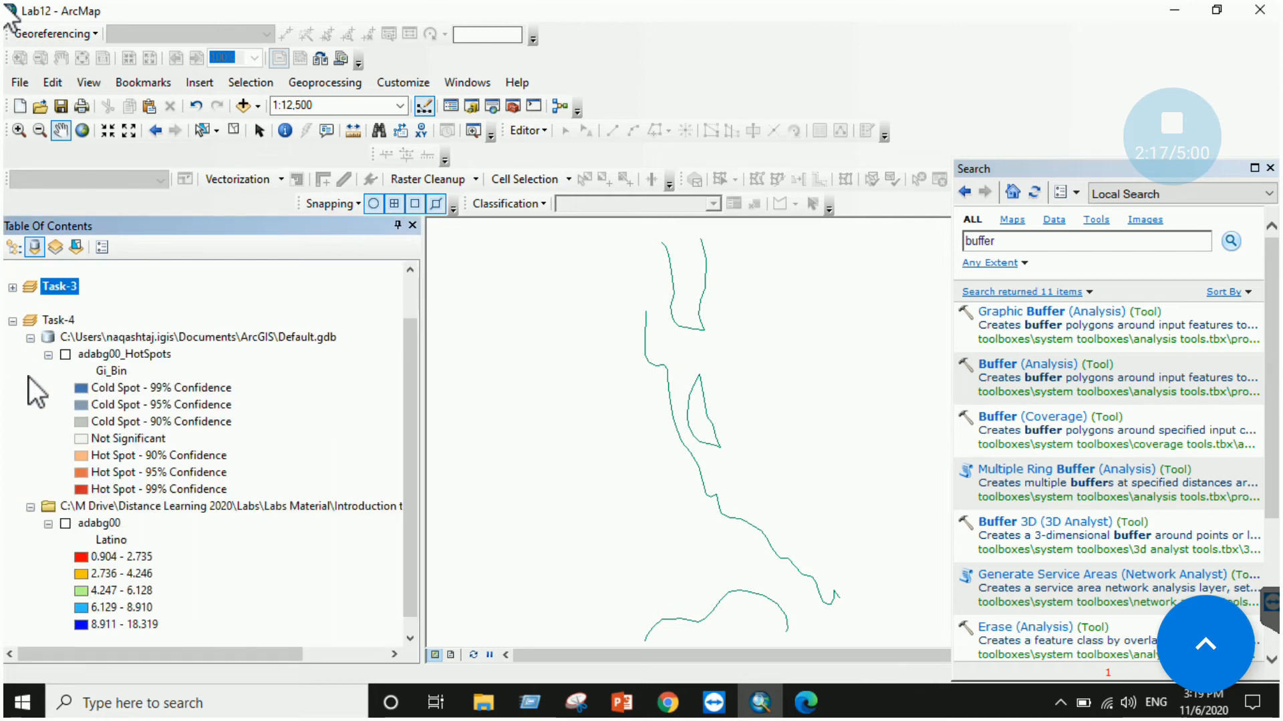
pyautogui.click(30, 338)
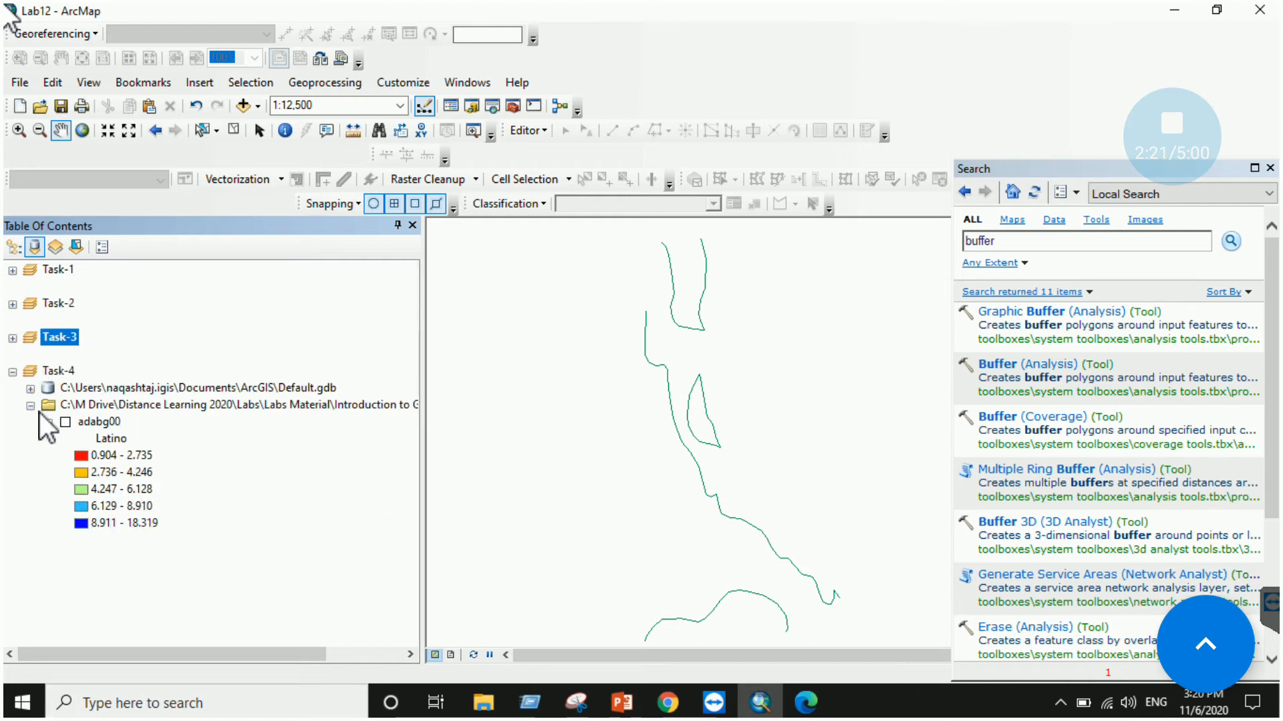
# Turn on the adabg00 layer and activate the Task-4 data frame.
pyautogui.click(65, 422)
pyautogui.click(107, 422)
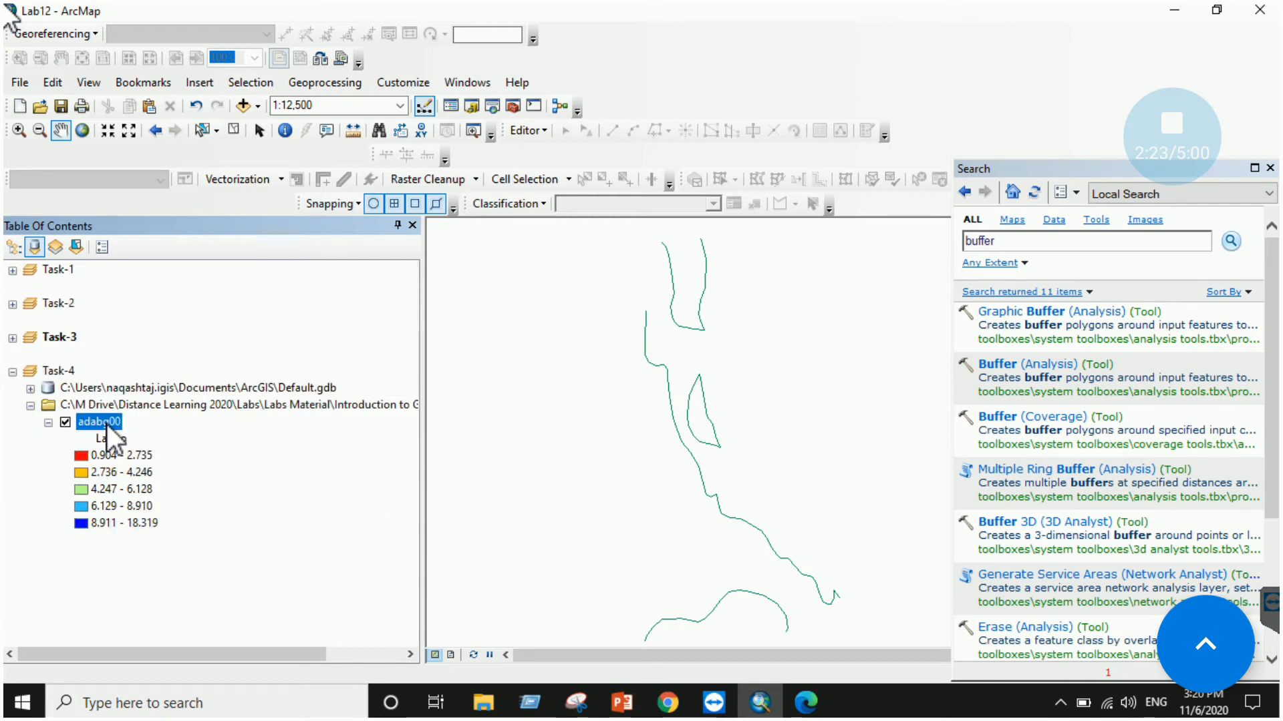
pyautogui.rightClick(108, 427)
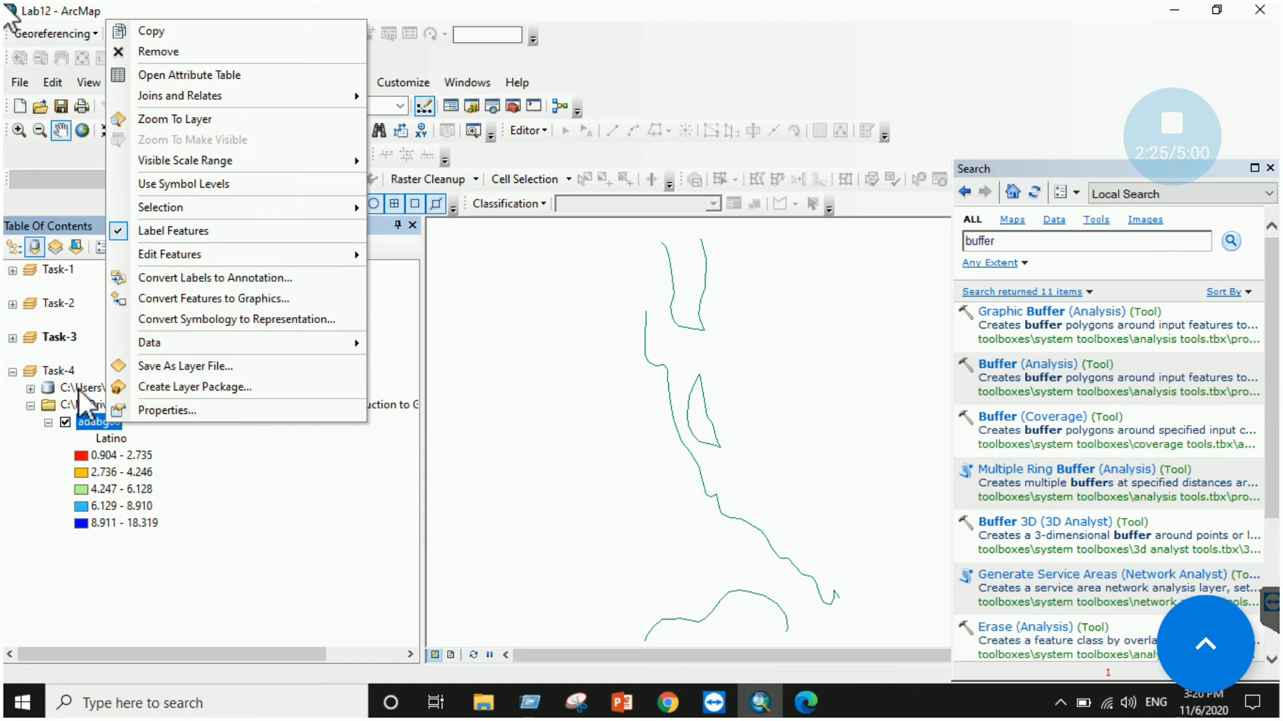
pyautogui.rightClick(59, 371)
pyautogui.click(97, 384)
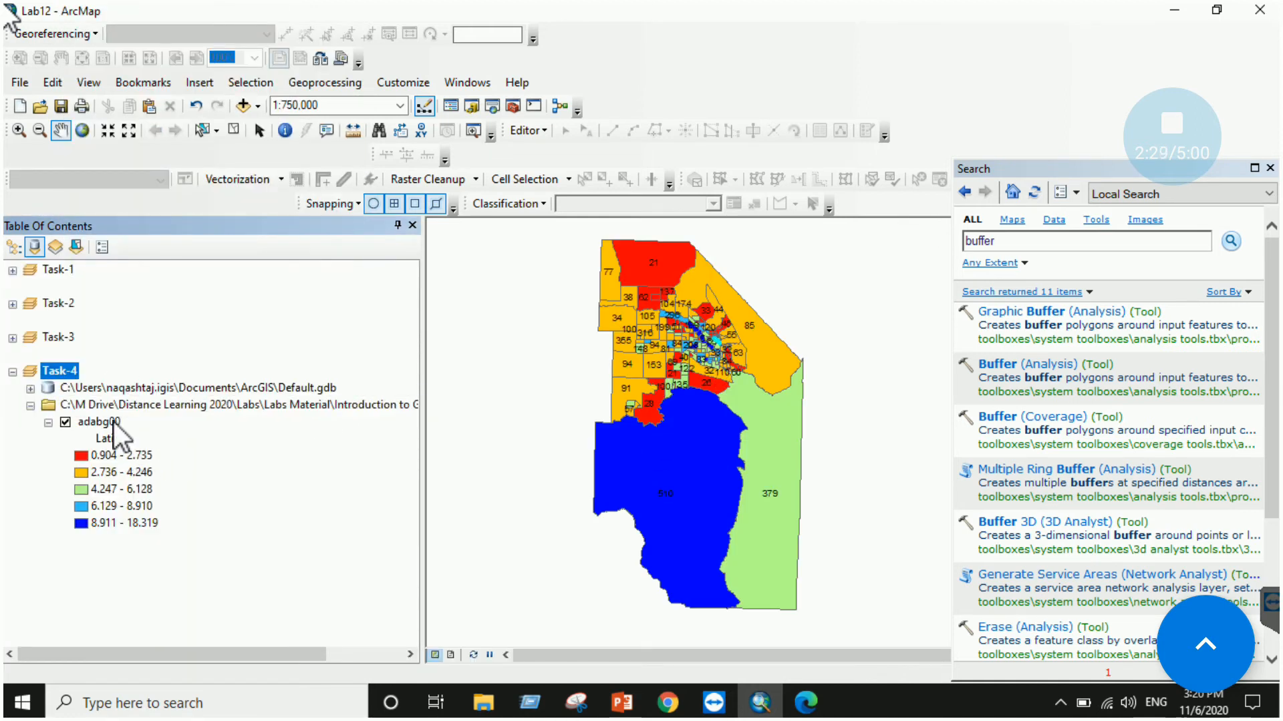
# Review adabg00's graduated colors symbology on the Latino field, and read the ebook's Task 4 instructions on the general G-statistic.
pyautogui.rightClick(112, 422)
pyautogui.click(154, 411)
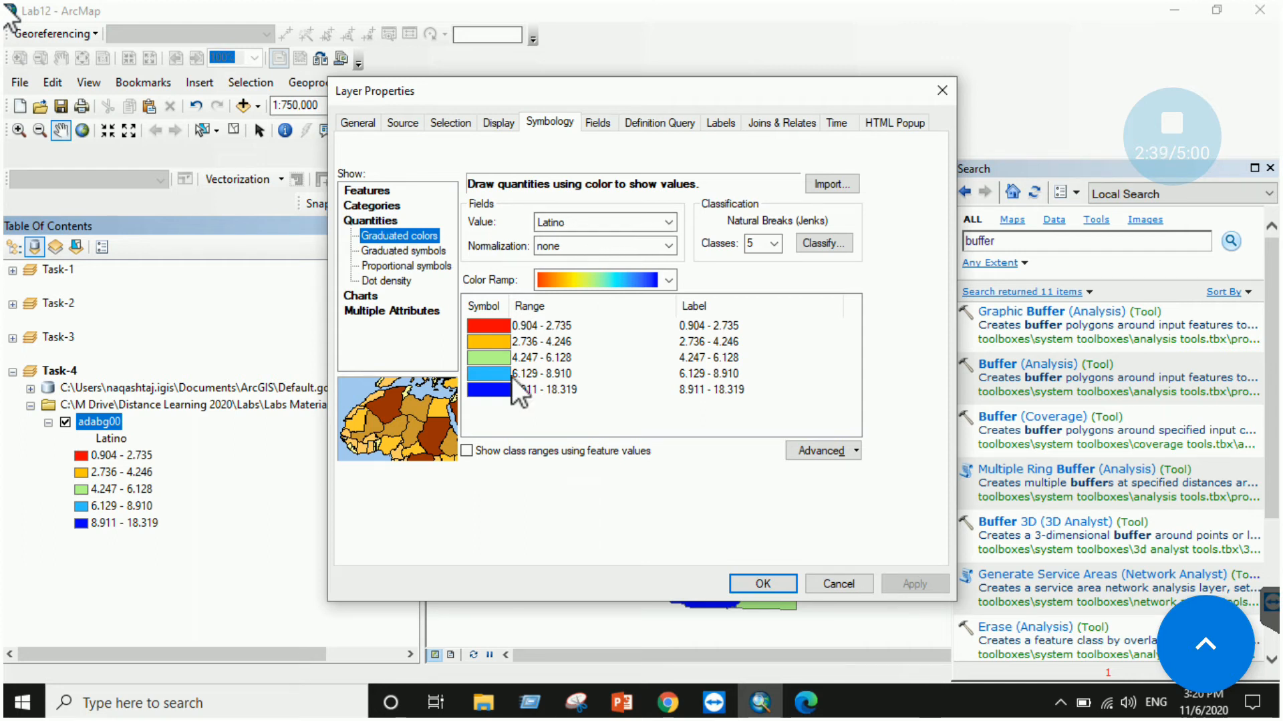
pyautogui.click(768, 581)
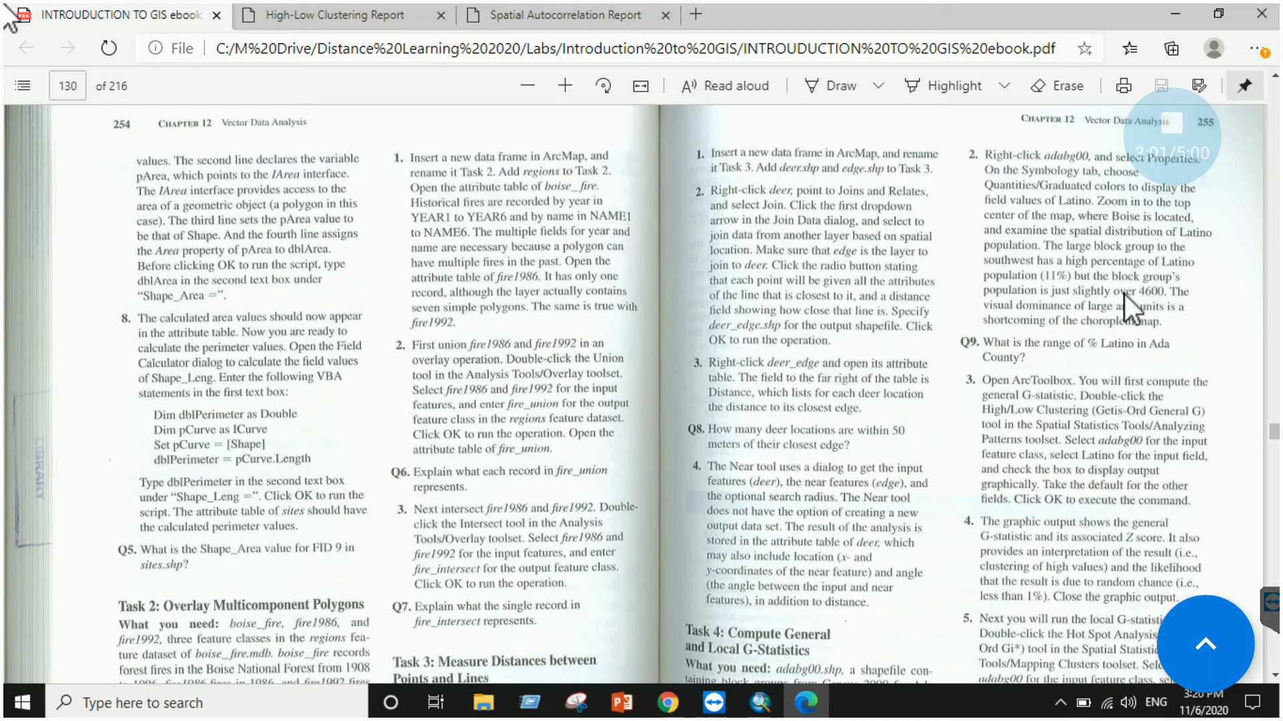
pyautogui.scroll(-3, 1105, 303)
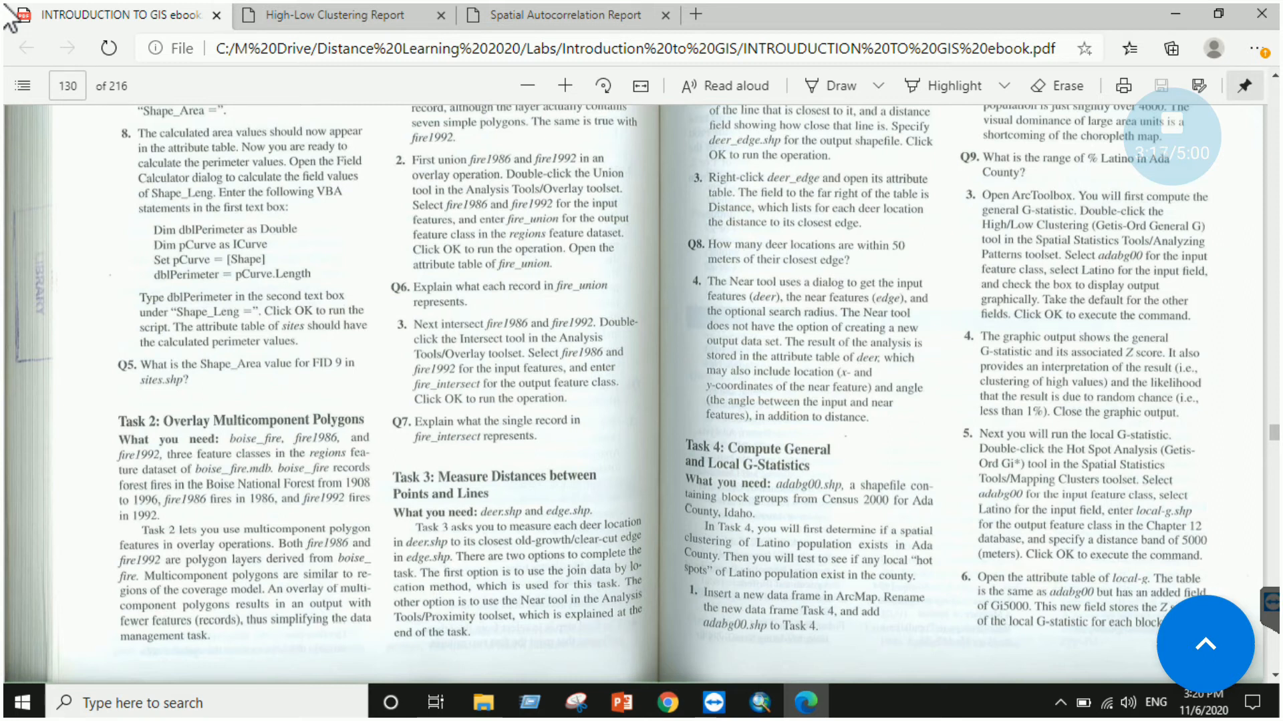
pyautogui.click(760, 703)
# Search the available tools for "g stats".
pyautogui.moveTo(1004, 243); pyautogui.dragTo(954, 248)
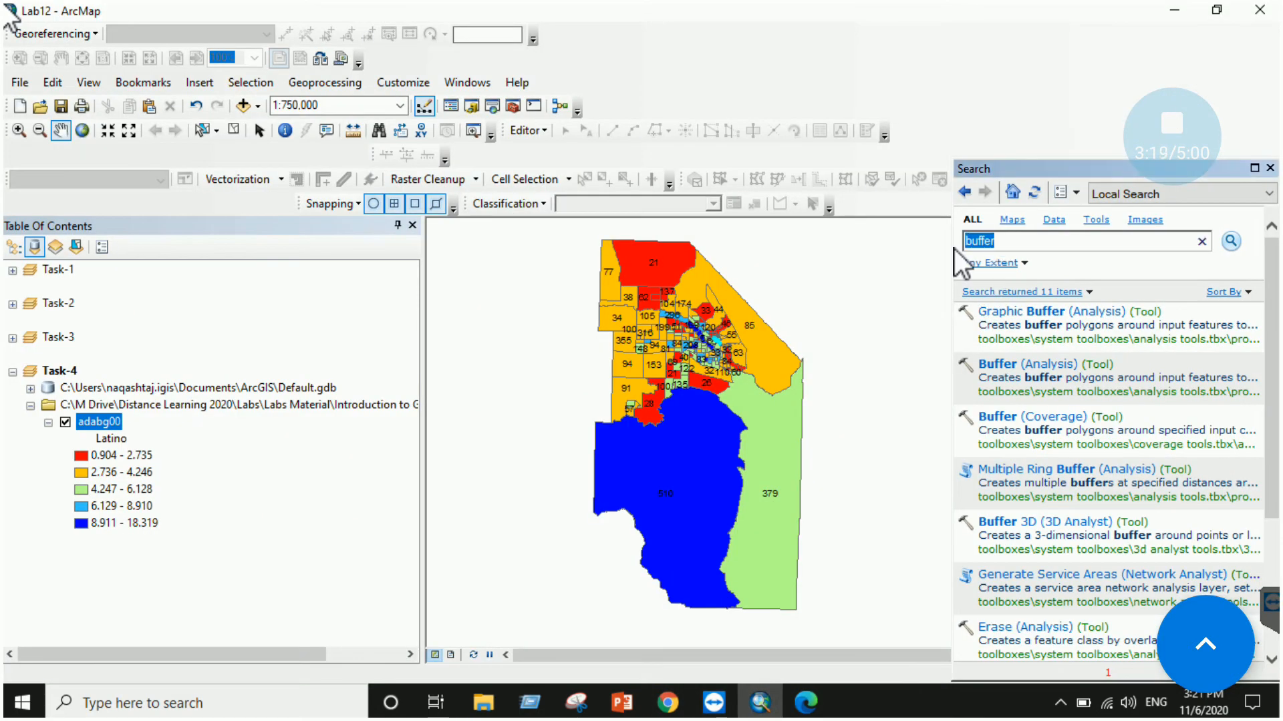
pyautogui.write('n stat')
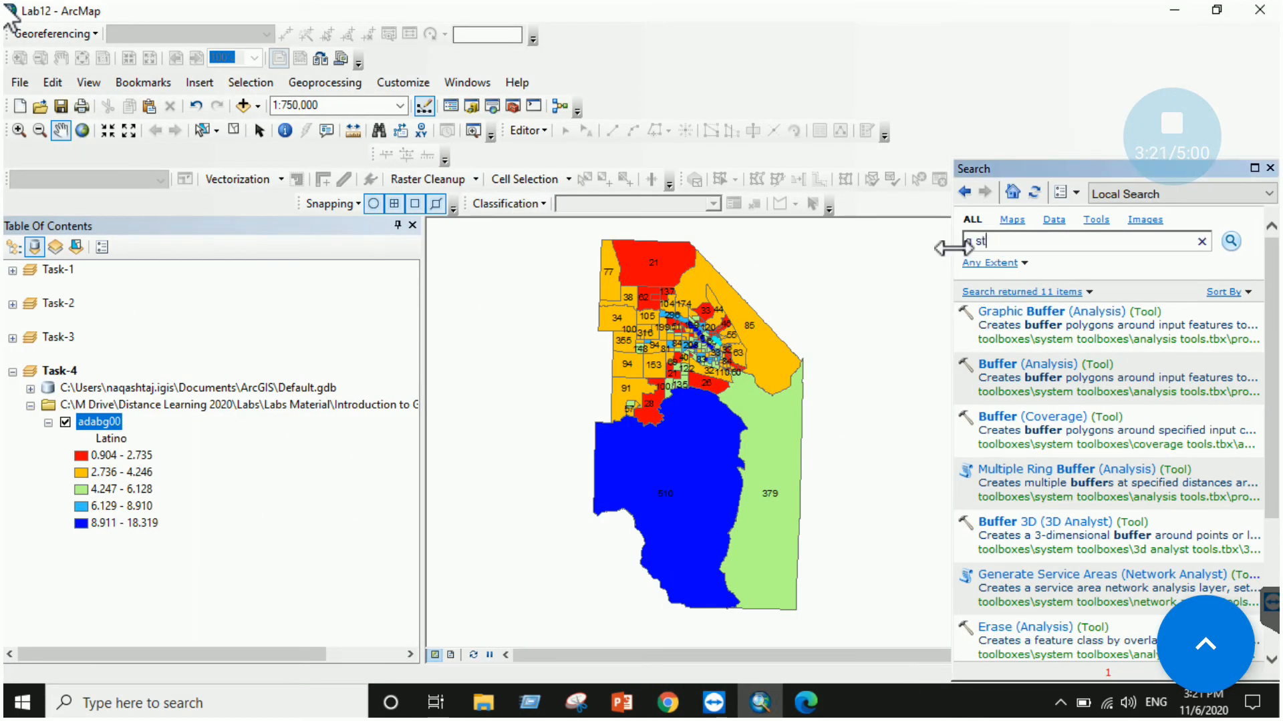
pyautogui.write('s')
pyautogui.press('Return')
pyautogui.moveTo(1003, 242); pyautogui.dragTo(969, 244)
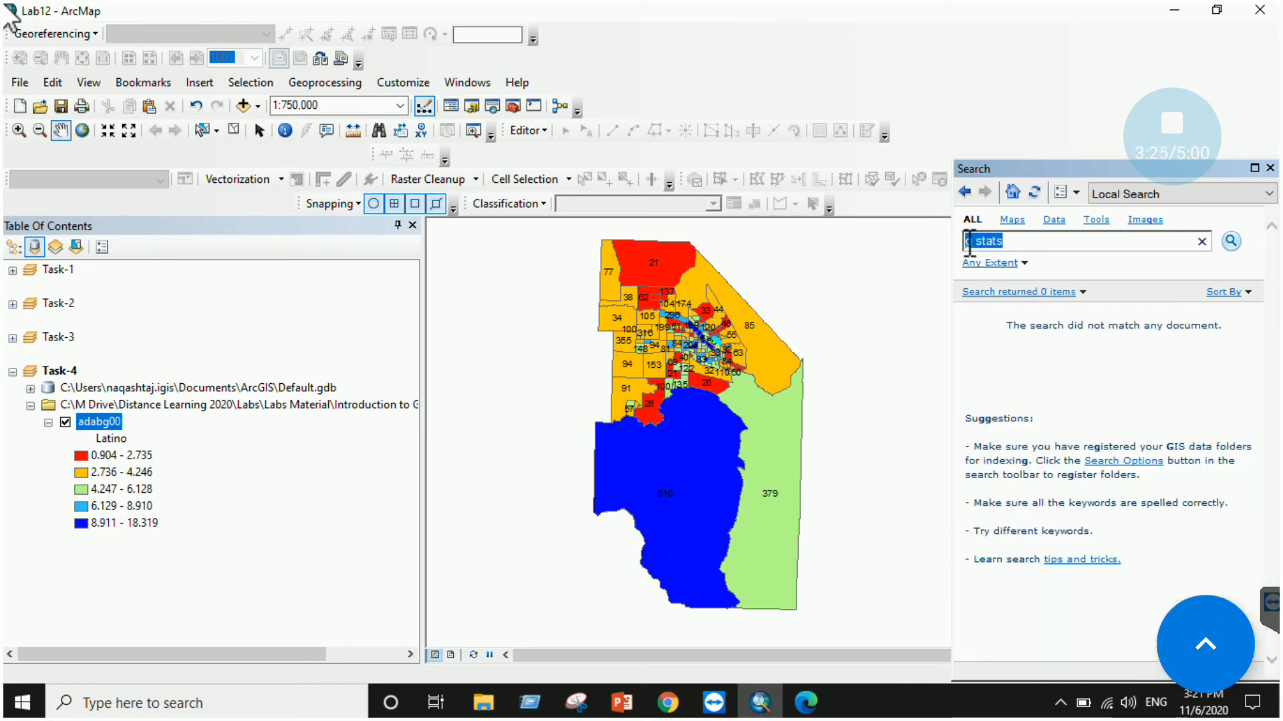
# Check the ebook's general G-statistic instructions, and open the High/Low Clustering (Getis-Ord General G) tool from the Analyzing Patterns toolset in ArcMap.
pyautogui.click(514, 105)
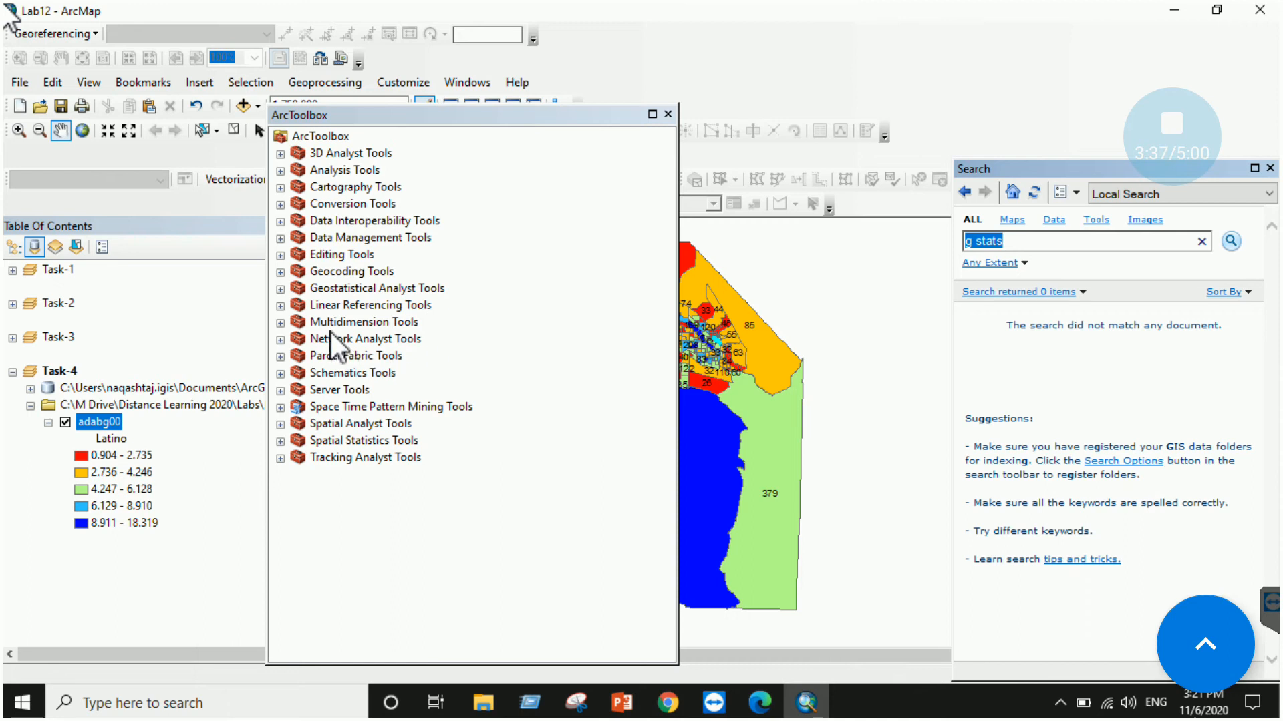
pyautogui.click(281, 289)
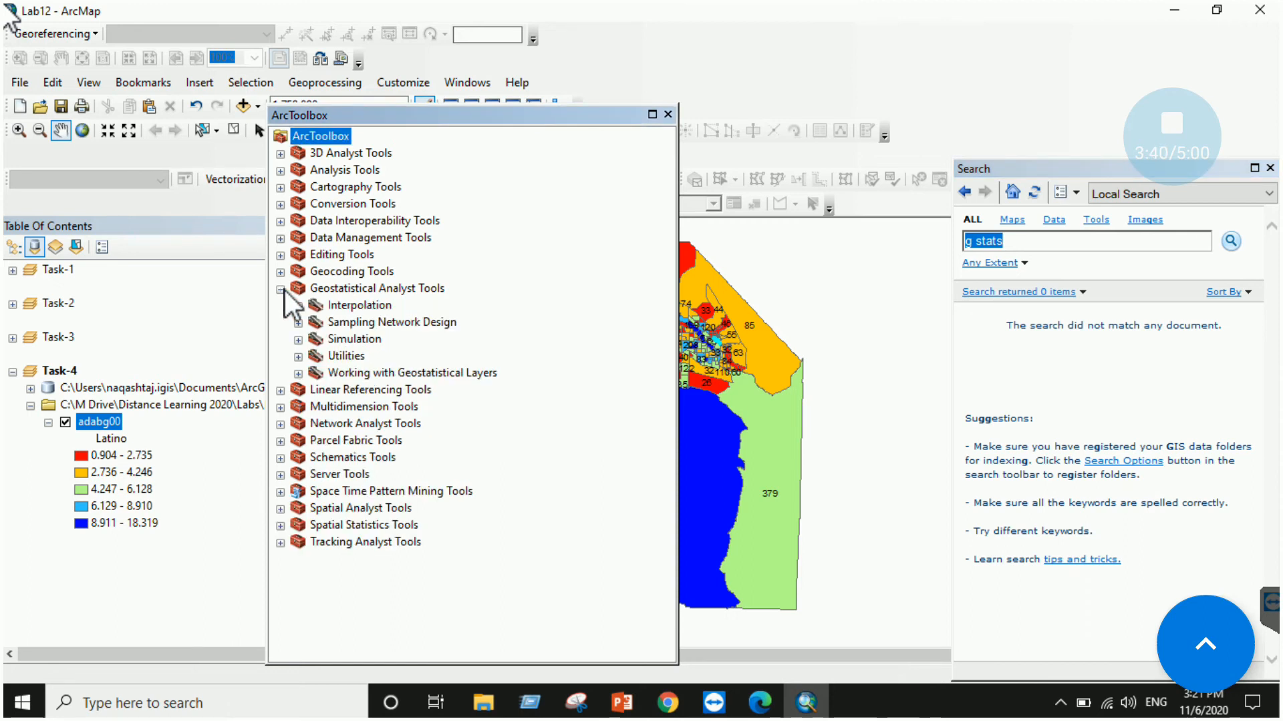
pyautogui.click(281, 289)
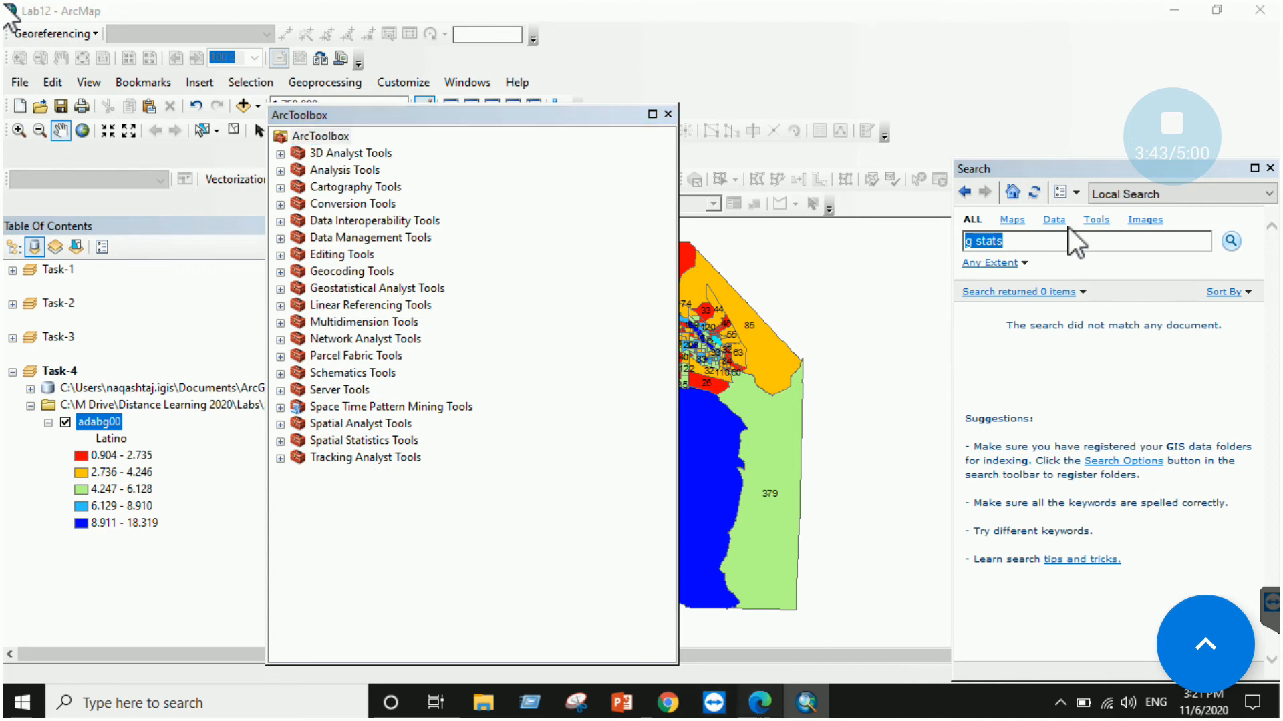
pyautogui.hotkey('alt', 'Tab')
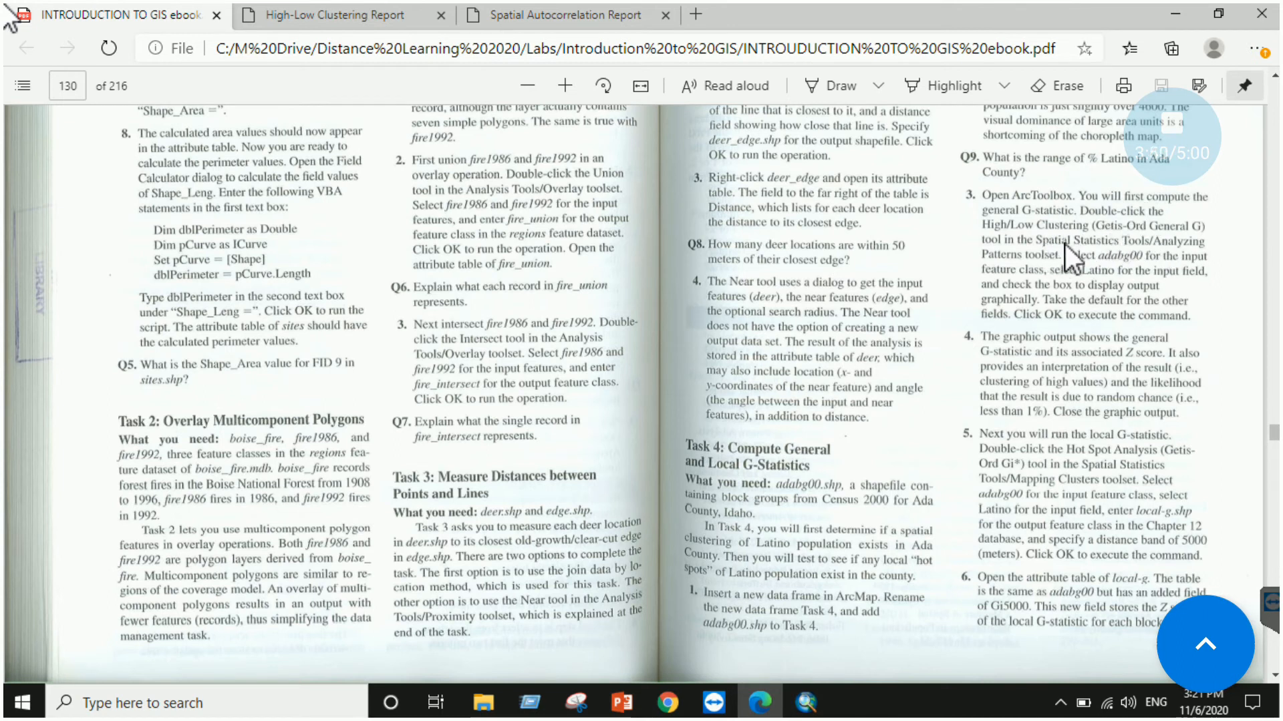
pyautogui.click(806, 702)
pyautogui.click(281, 442)
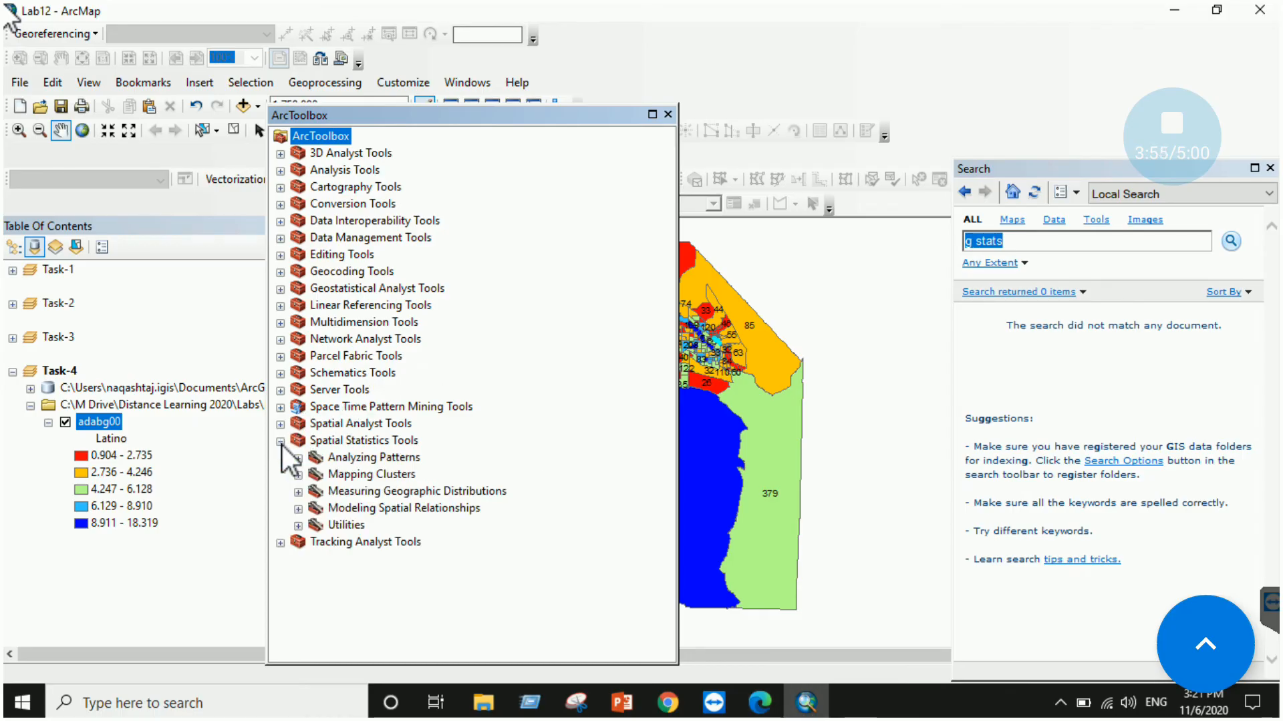
pyautogui.click(298, 458)
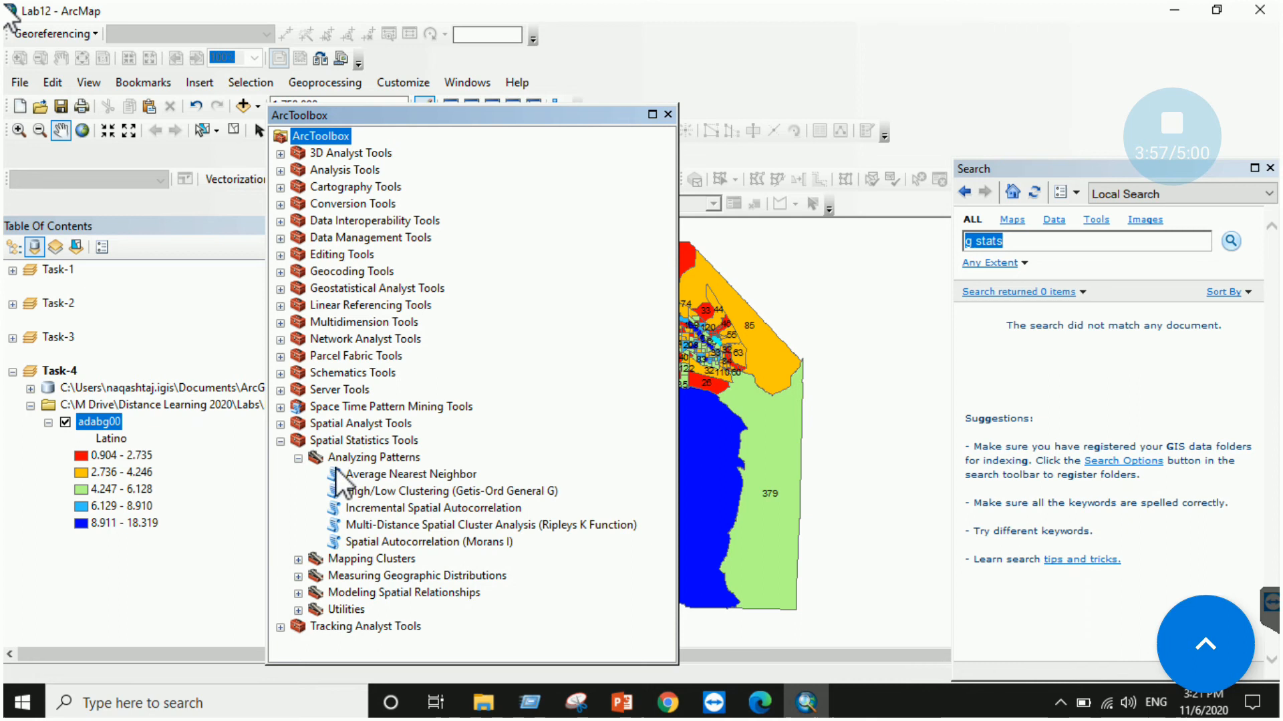
pyautogui.click(458, 491)
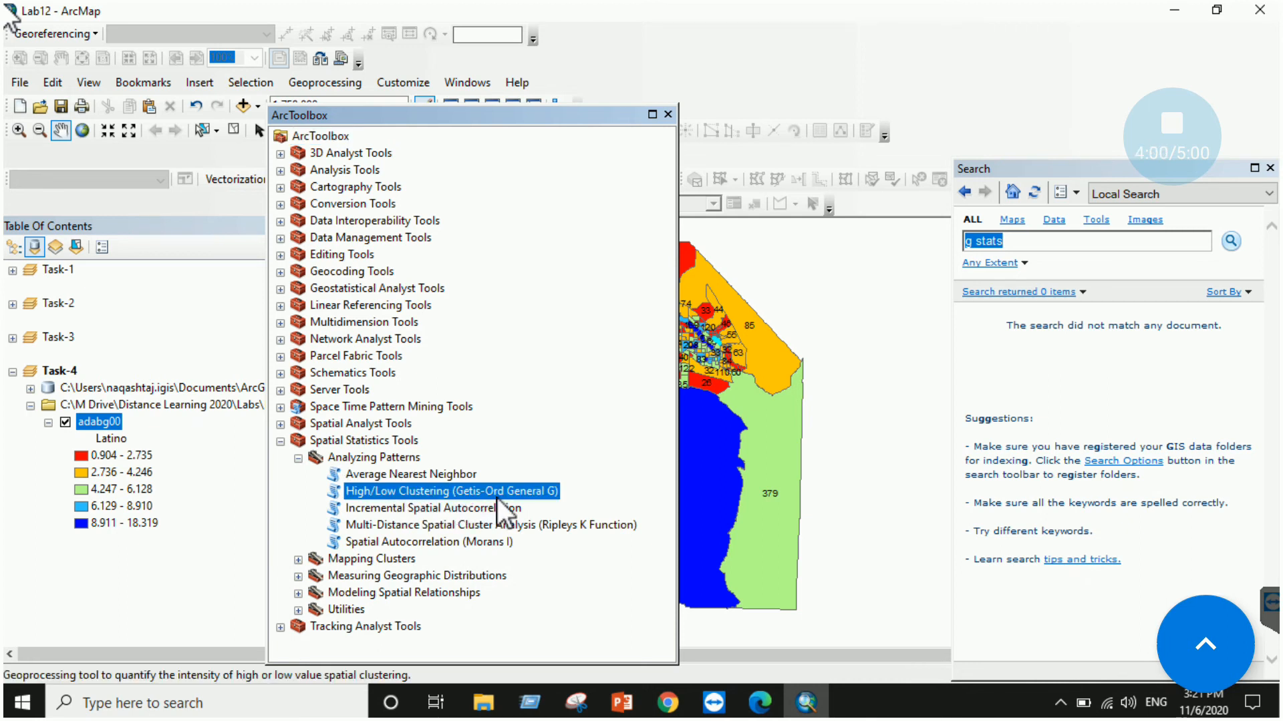
pyautogui.doubleClick(496, 492)
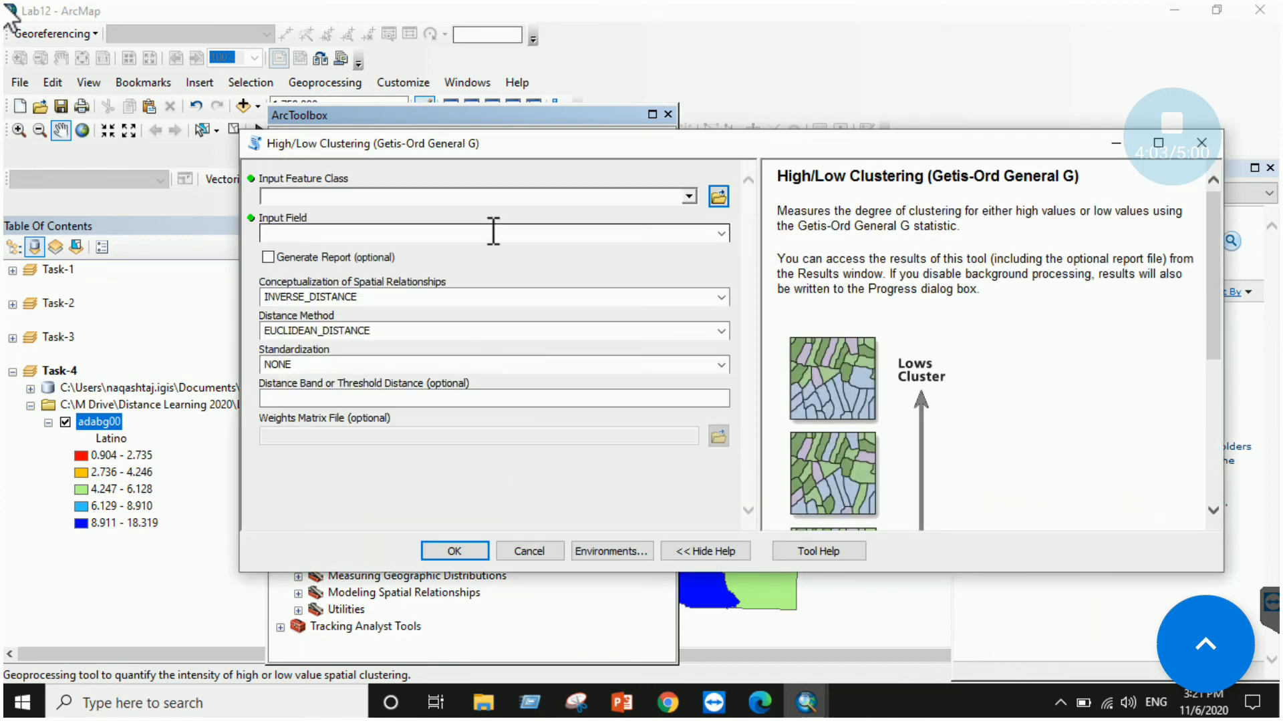
# Run High/Low Clustering on adabg00 with Latino as the input field and report generation enabled, keeping the other defaults.
pyautogui.click(688, 196)
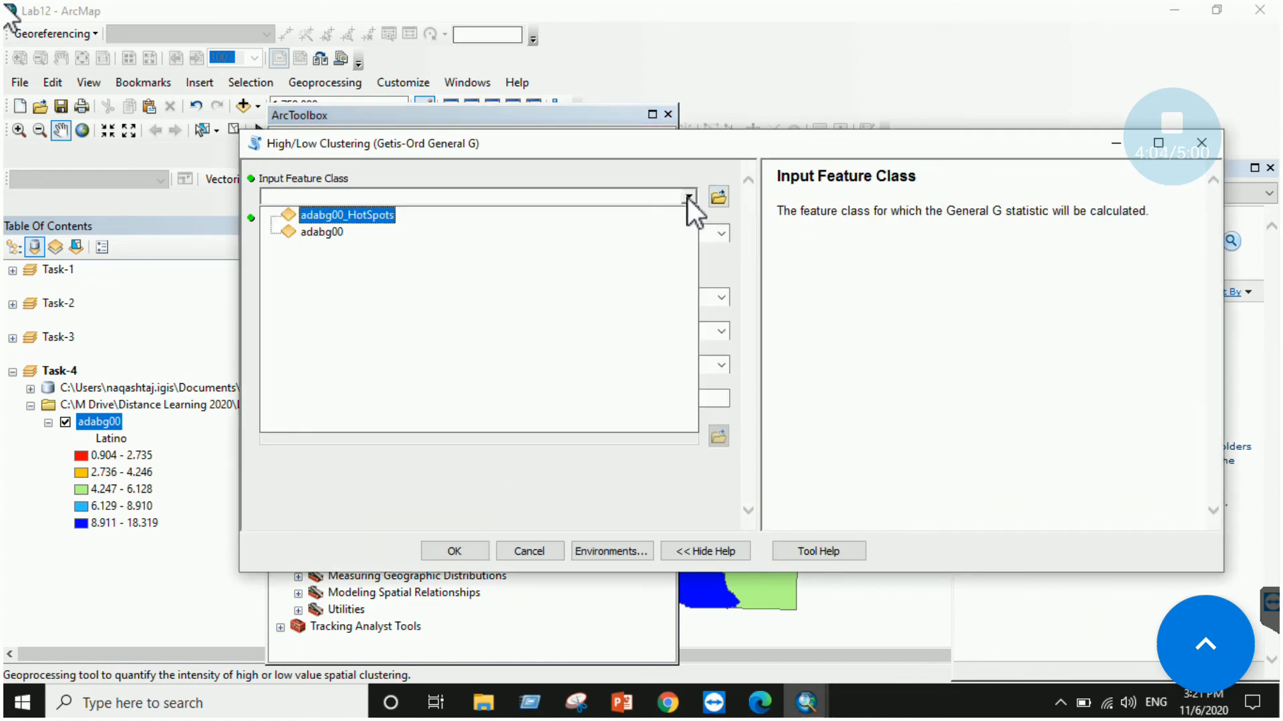
pyautogui.click(350, 233)
pyautogui.click(695, 235)
pyautogui.click(721, 234)
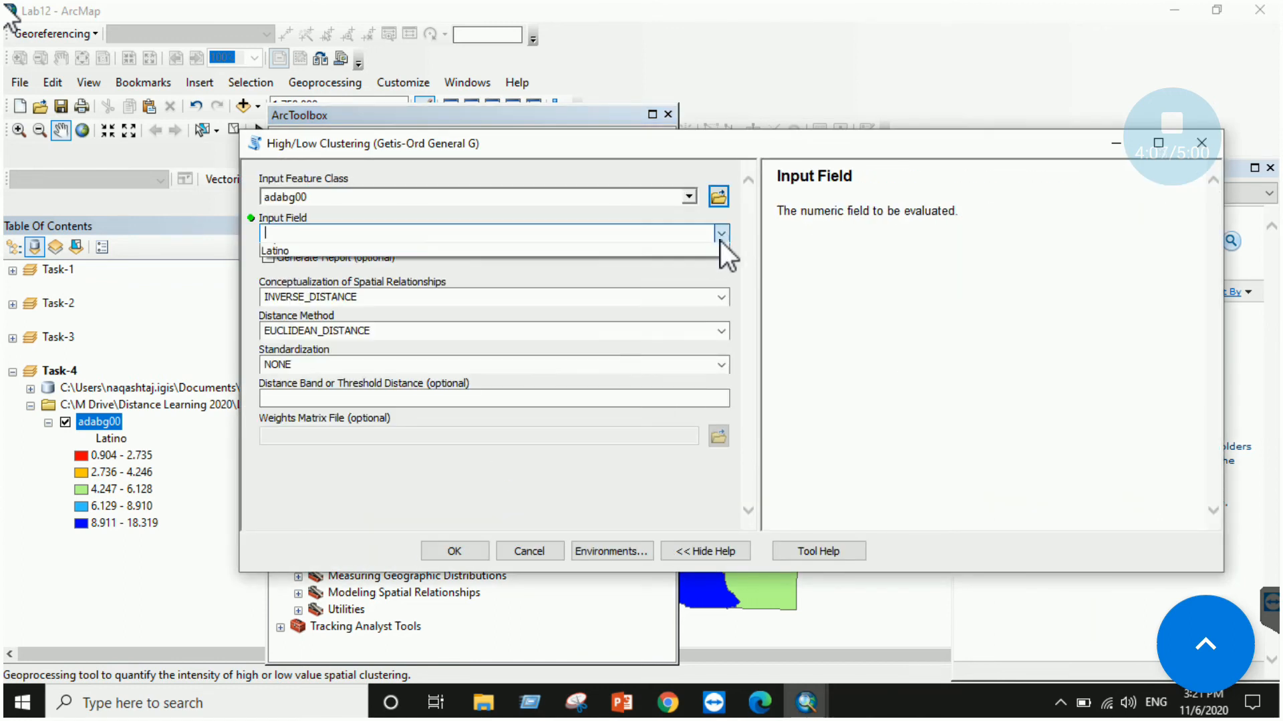
pyautogui.click(483, 287)
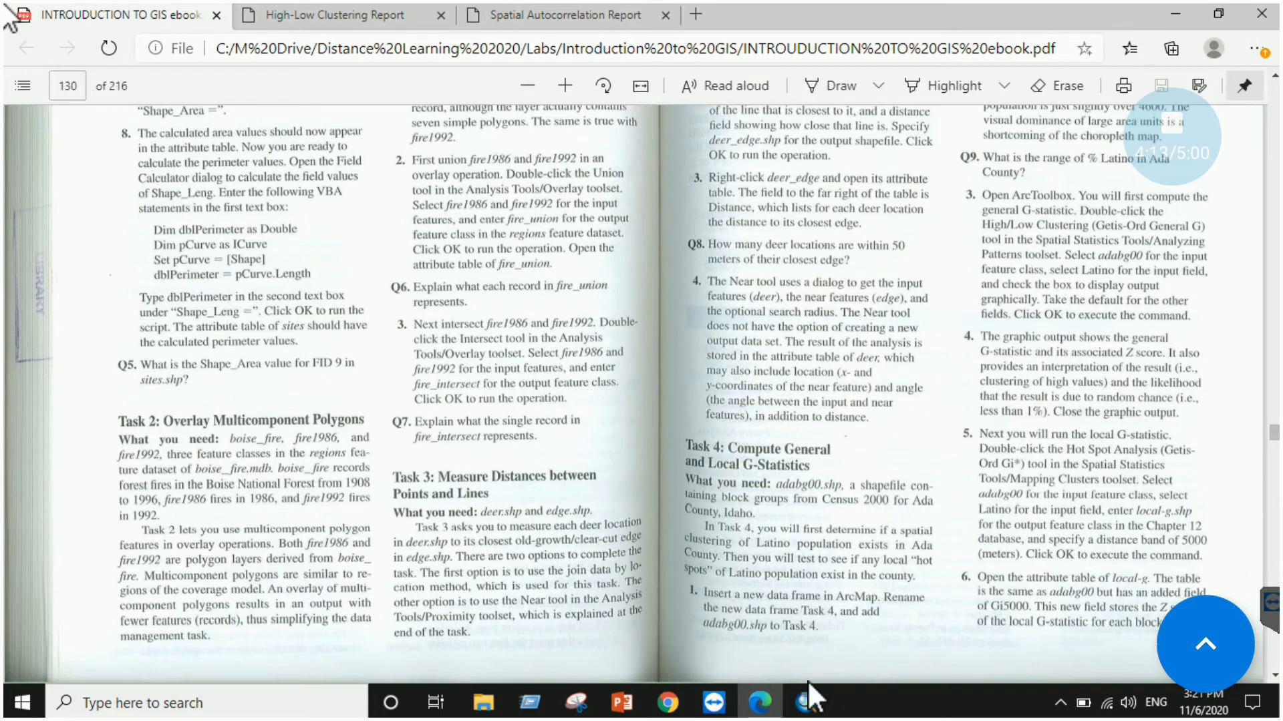
pyautogui.click(806, 698)
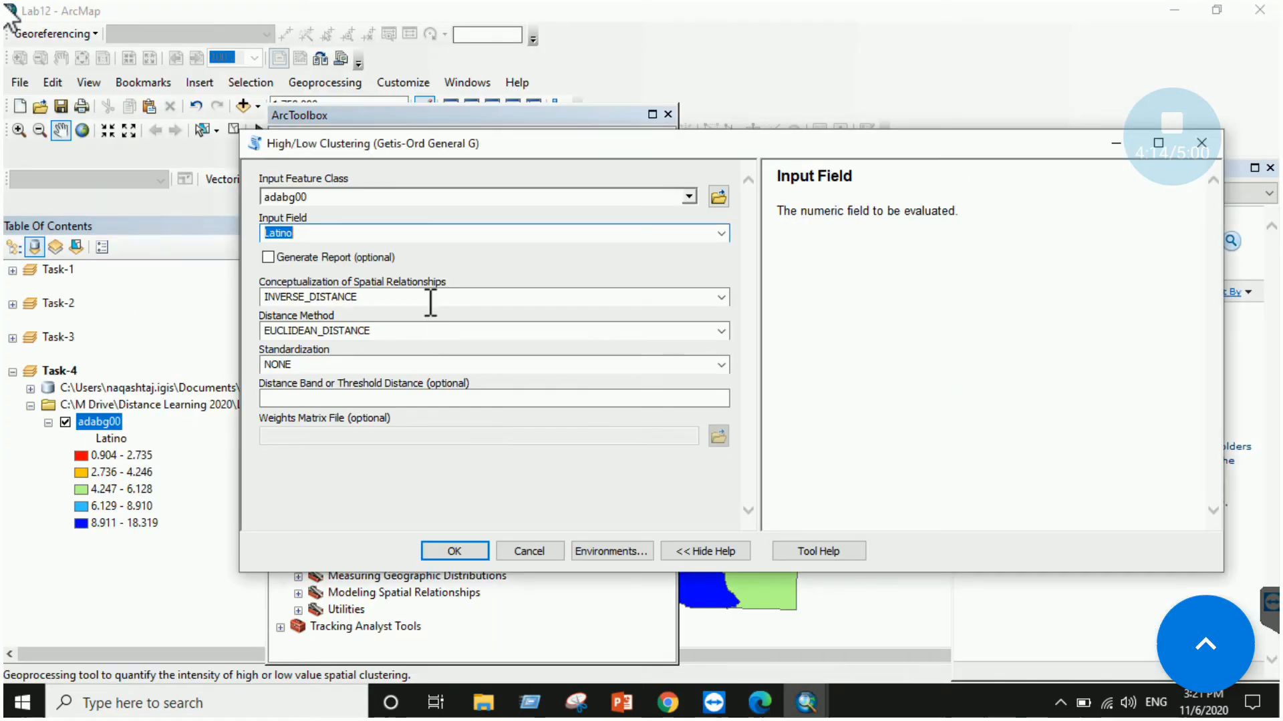
pyautogui.click(268, 258)
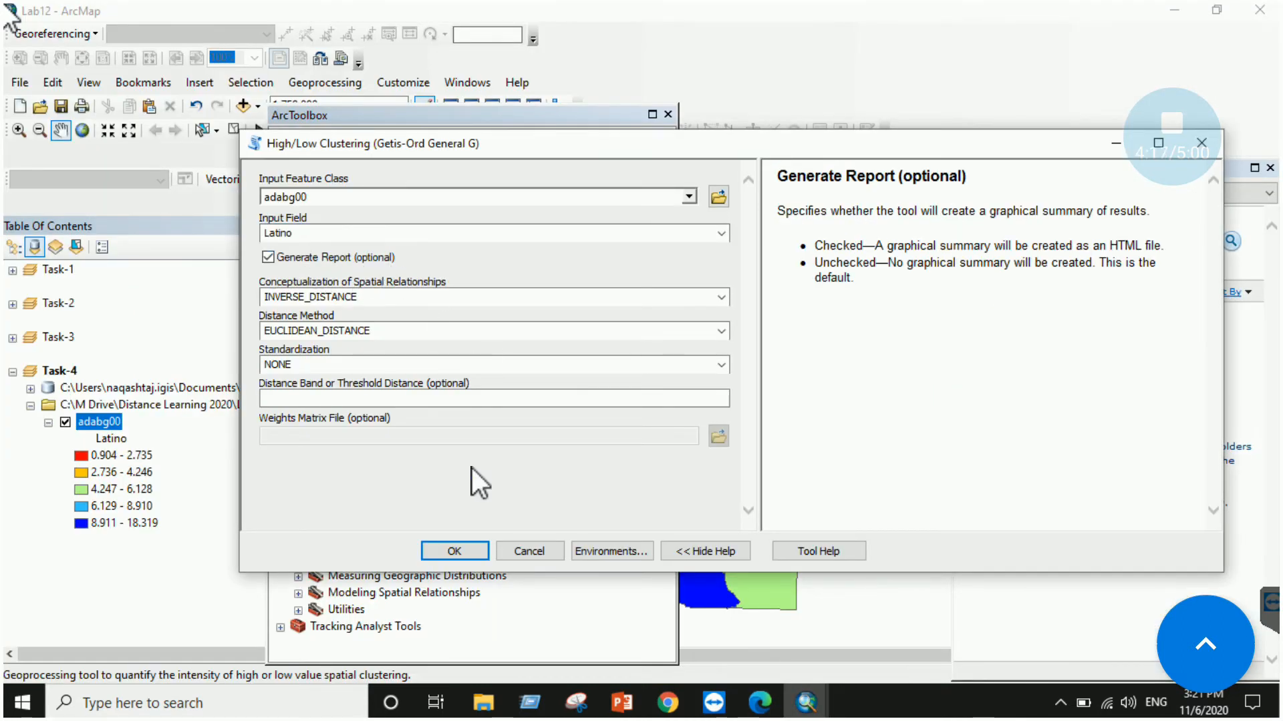
pyautogui.click(461, 550)
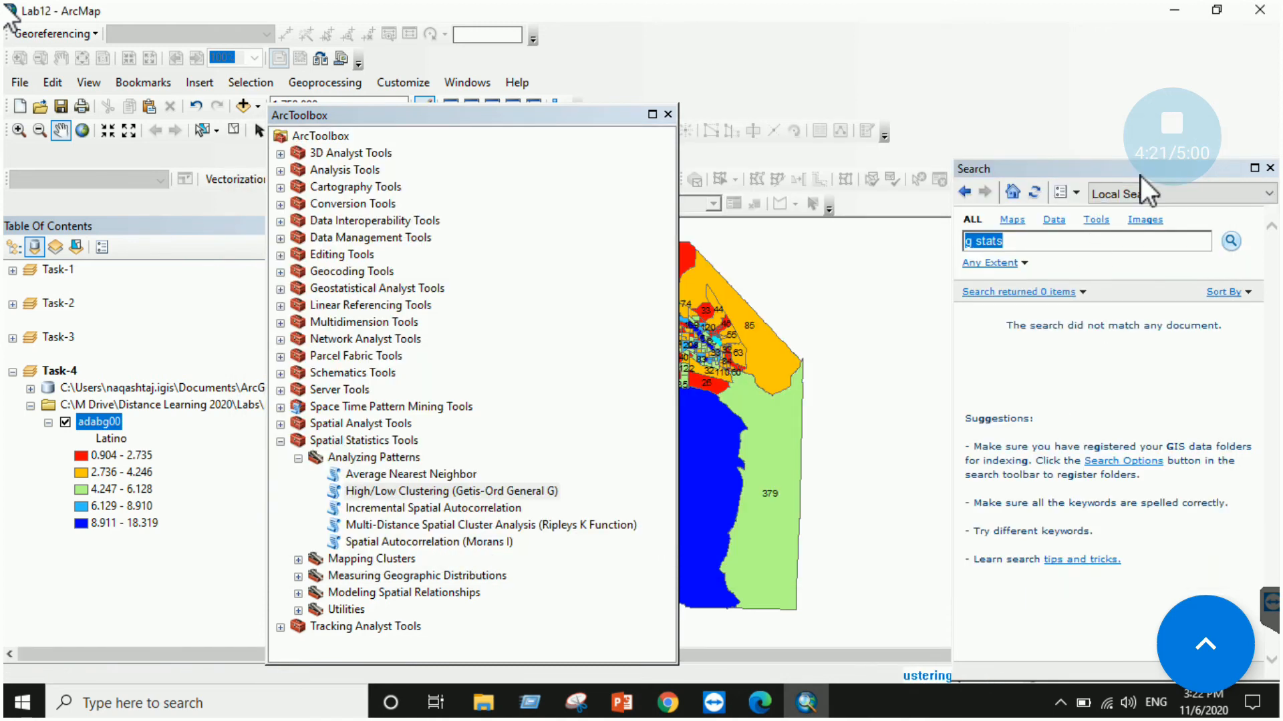
# Close the tool search and ArcToolbox, and expand the High/Low Clustering entry in the current session's geoprocessing results.
pyautogui.click(1270, 167)
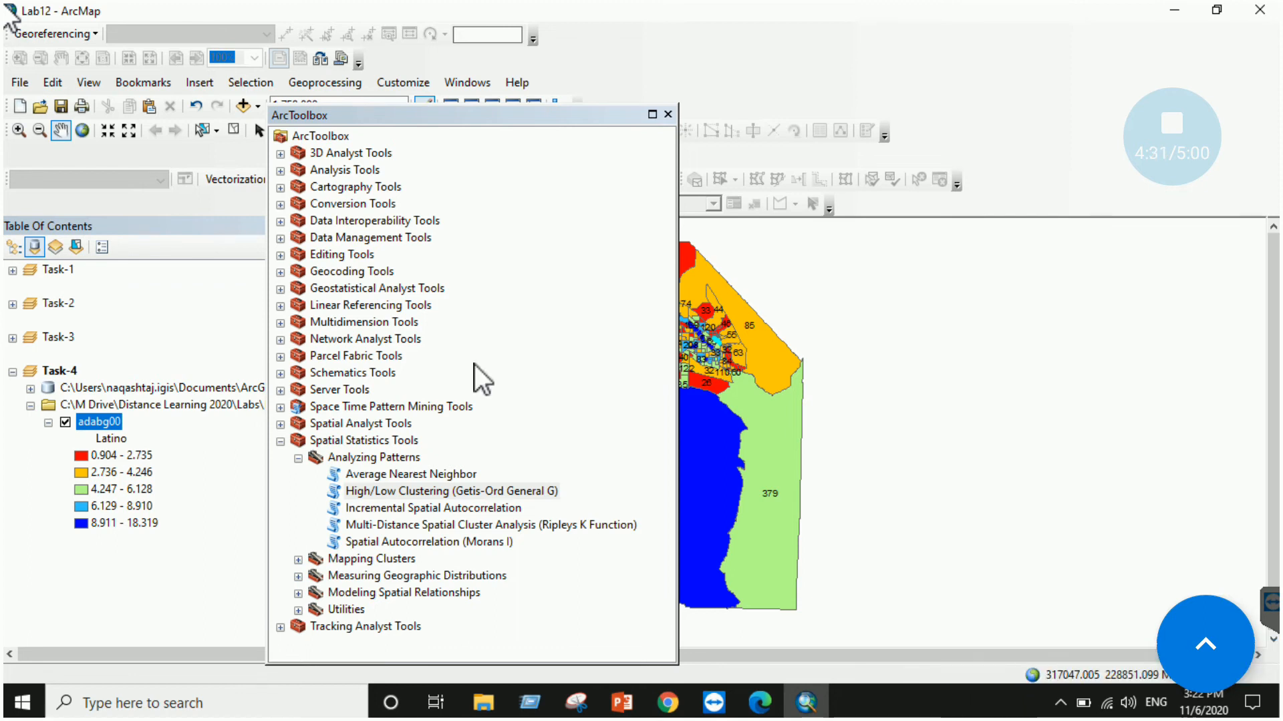
pyautogui.click(668, 115)
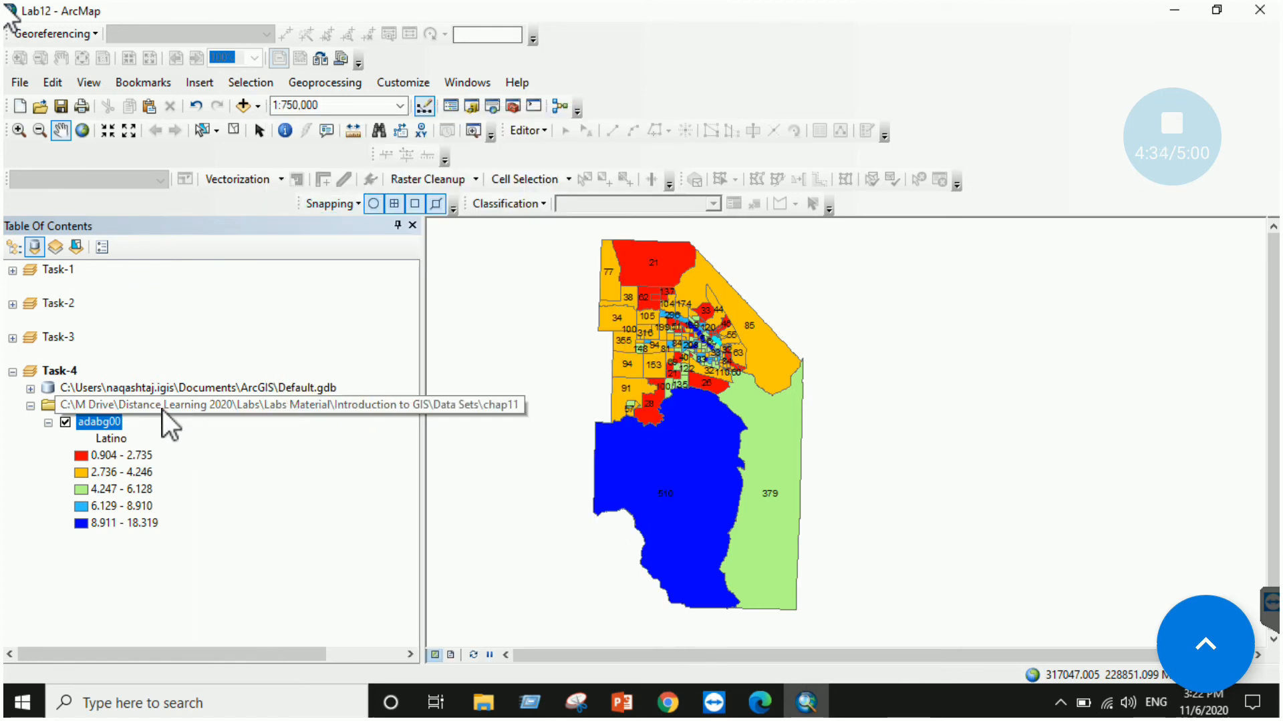
pyautogui.click(313, 82)
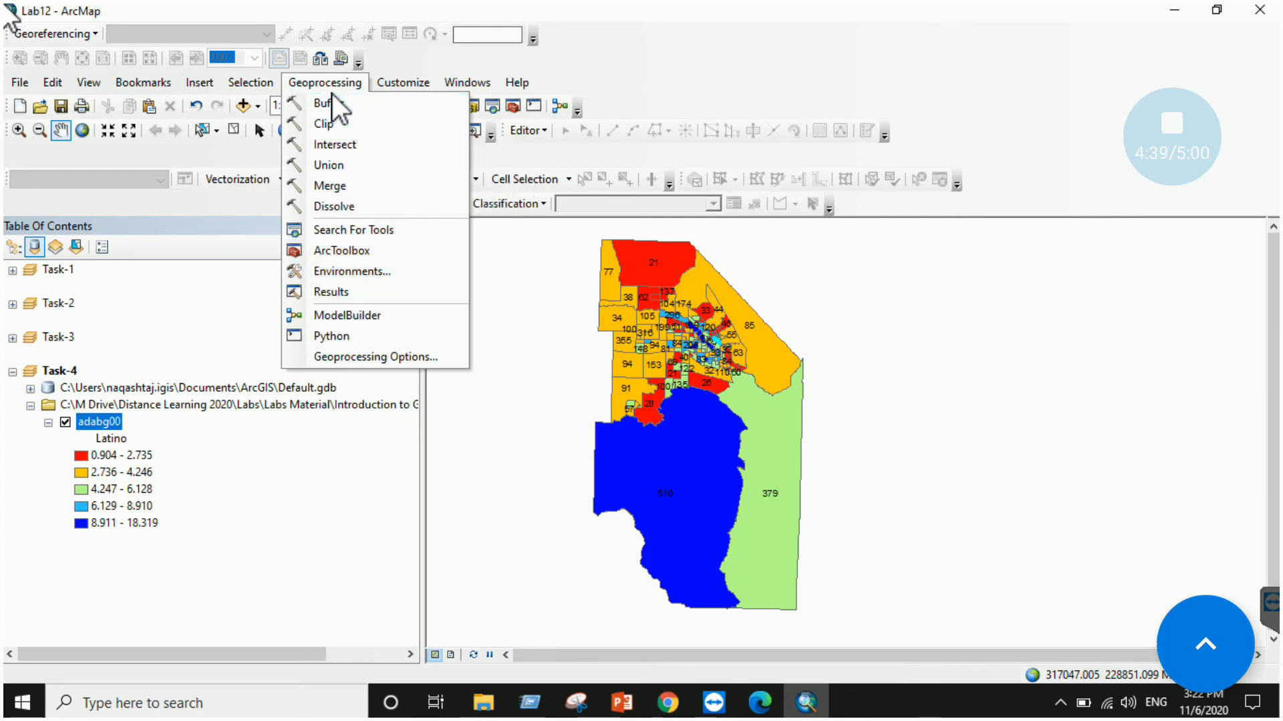
pyautogui.click(361, 251)
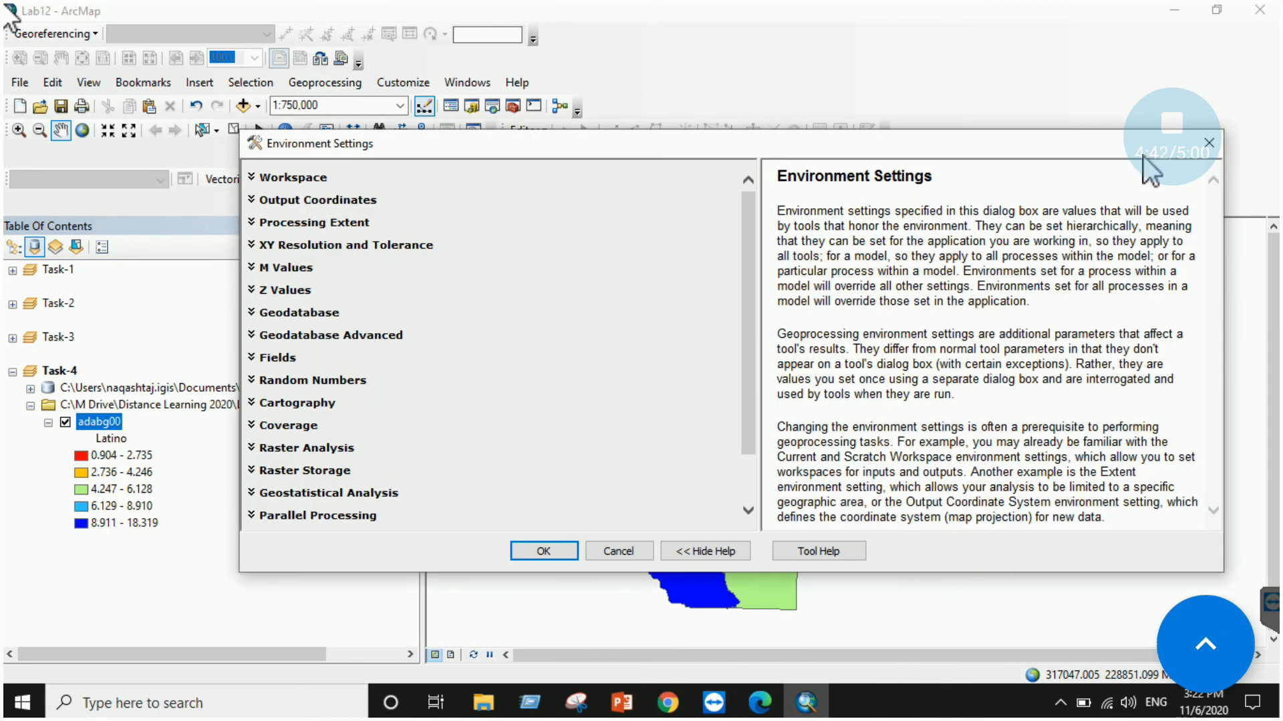
pyautogui.click(1205, 143)
pyautogui.click(337, 82)
pyautogui.click(312, 292)
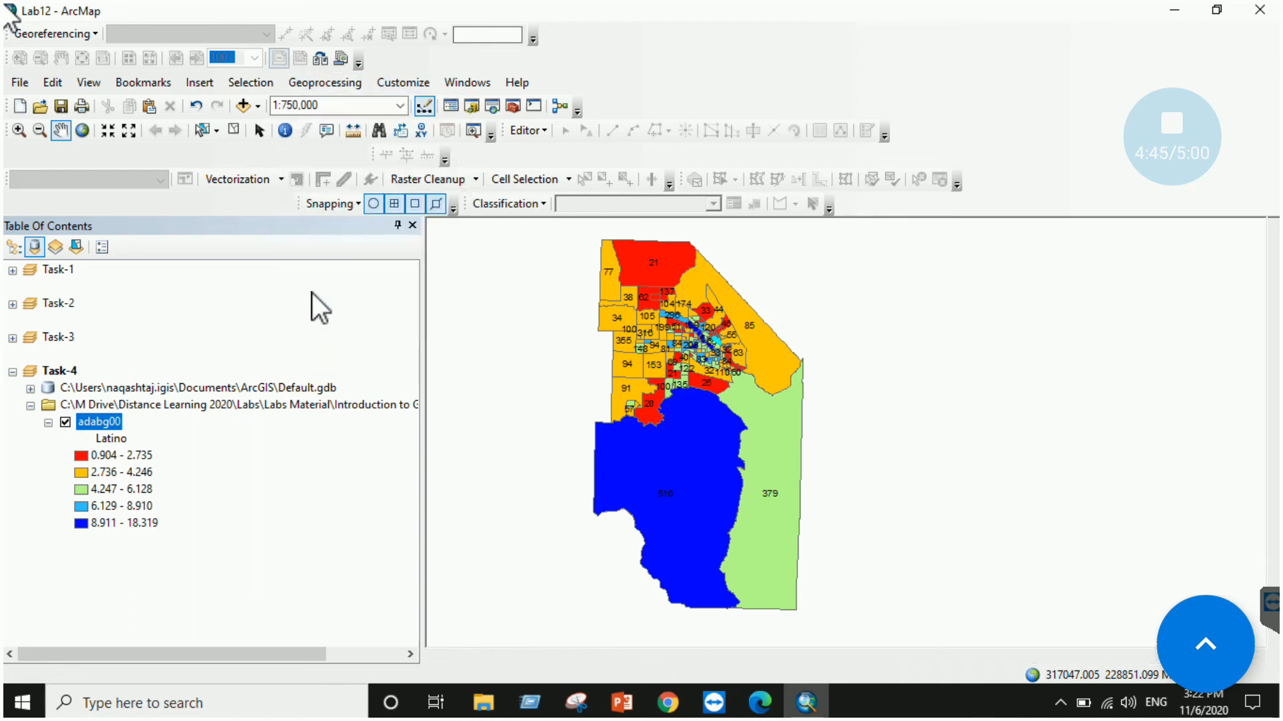
pyautogui.click(281, 138)
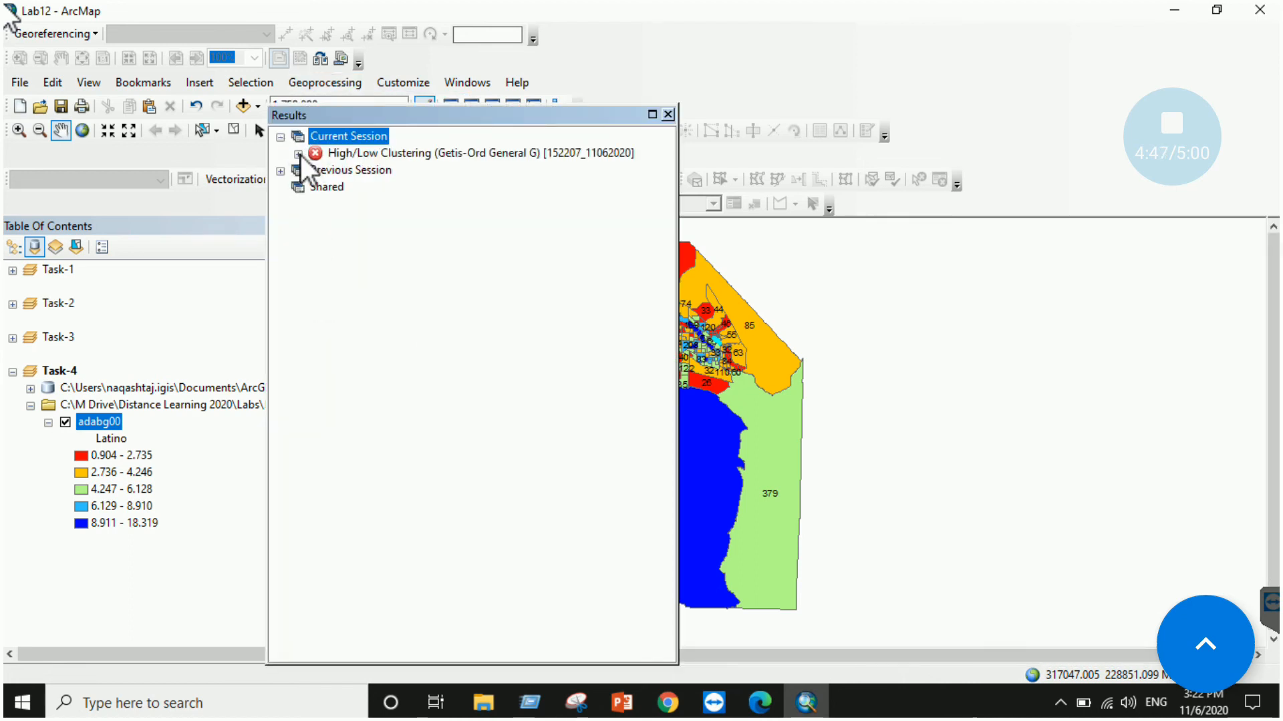
pyautogui.click(299, 154)
pyautogui.click(375, 219)
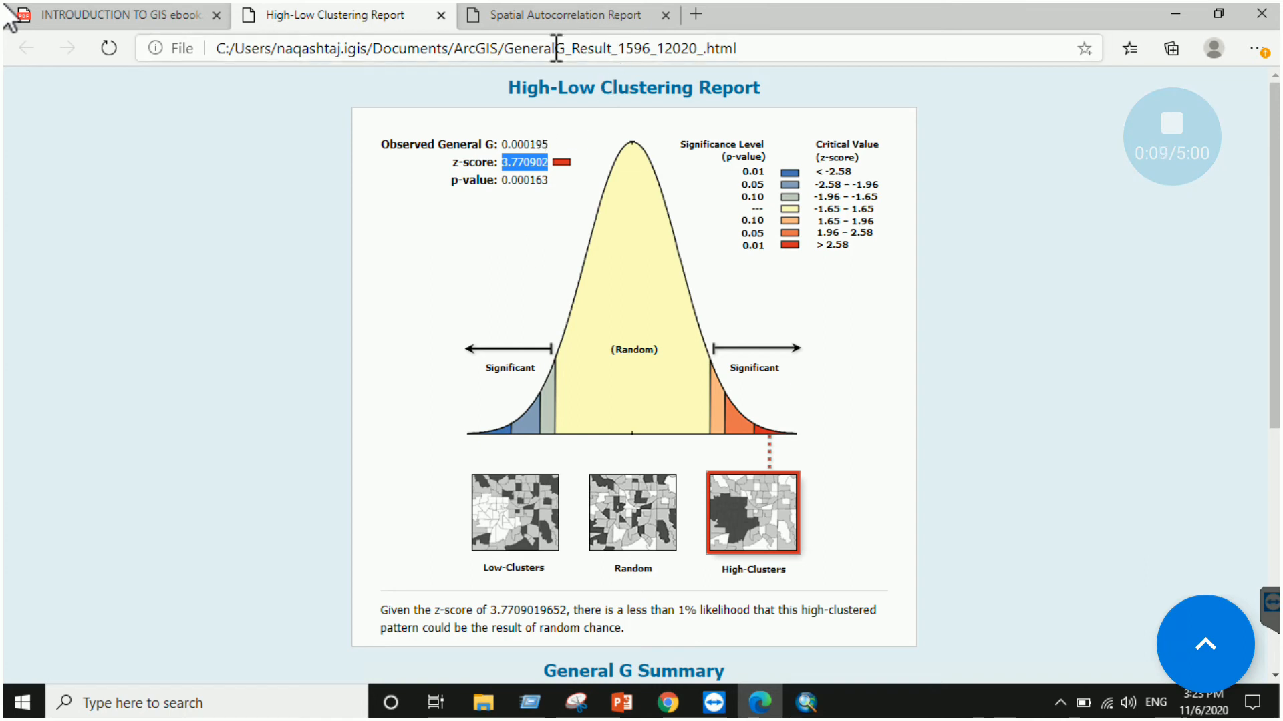
# Examine the z-score and p-value in the browser's High-Low Clustering Report, and read the ebook's local G-statistic instructions.
pyautogui.moveTo(766, 708)
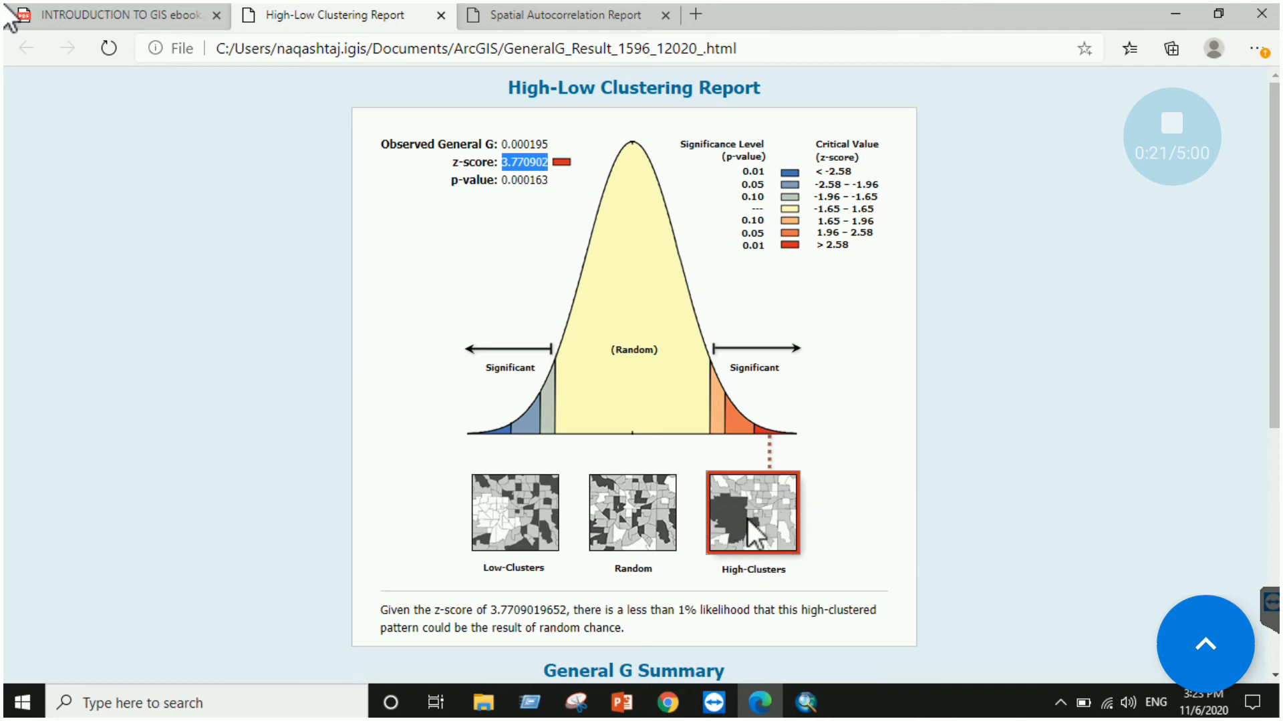
pyautogui.click(510, 173)
pyautogui.moveTo(502, 162); pyautogui.dragTo(552, 181)
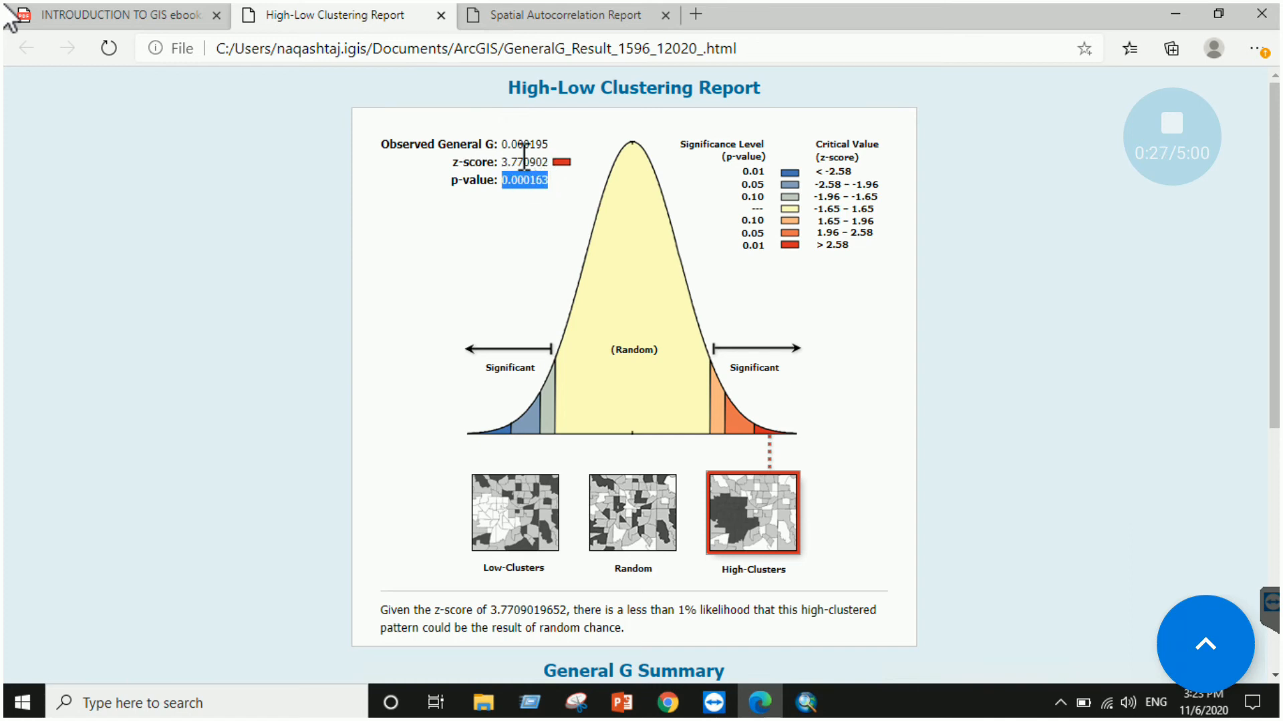
pyautogui.click(522, 147)
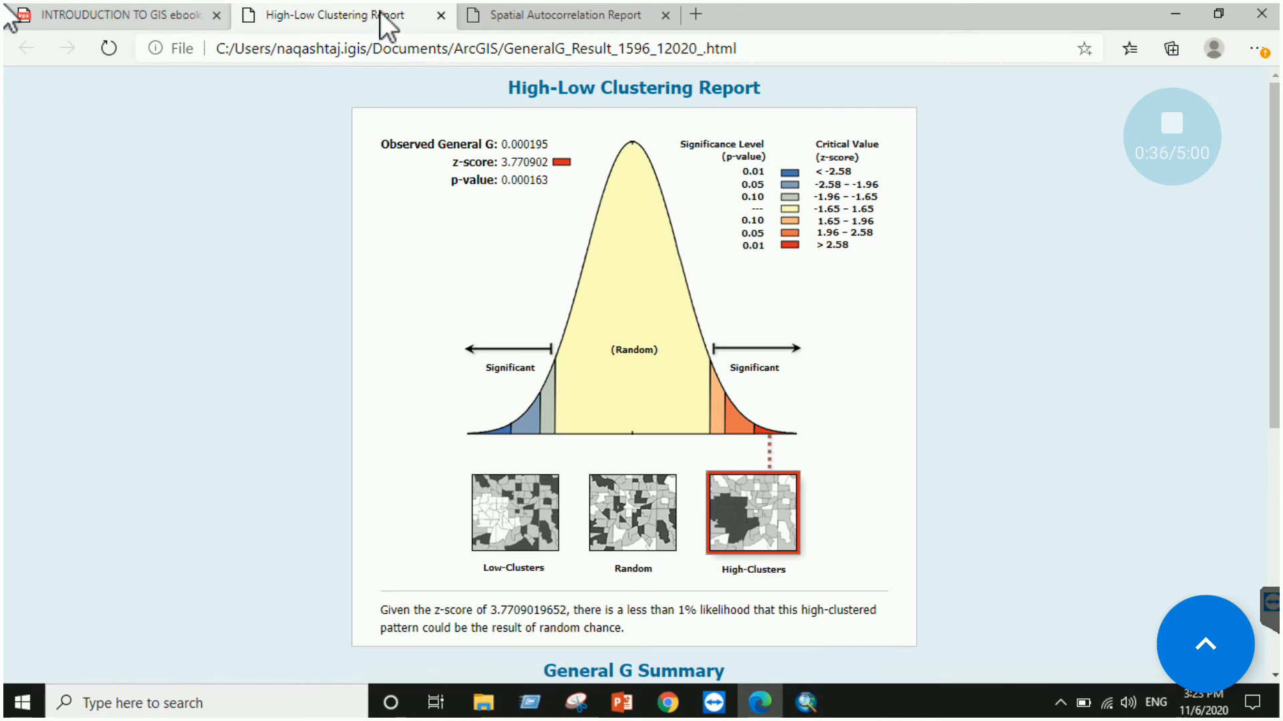
pyautogui.hotkey('ctrl', 'shift', 'Tab')
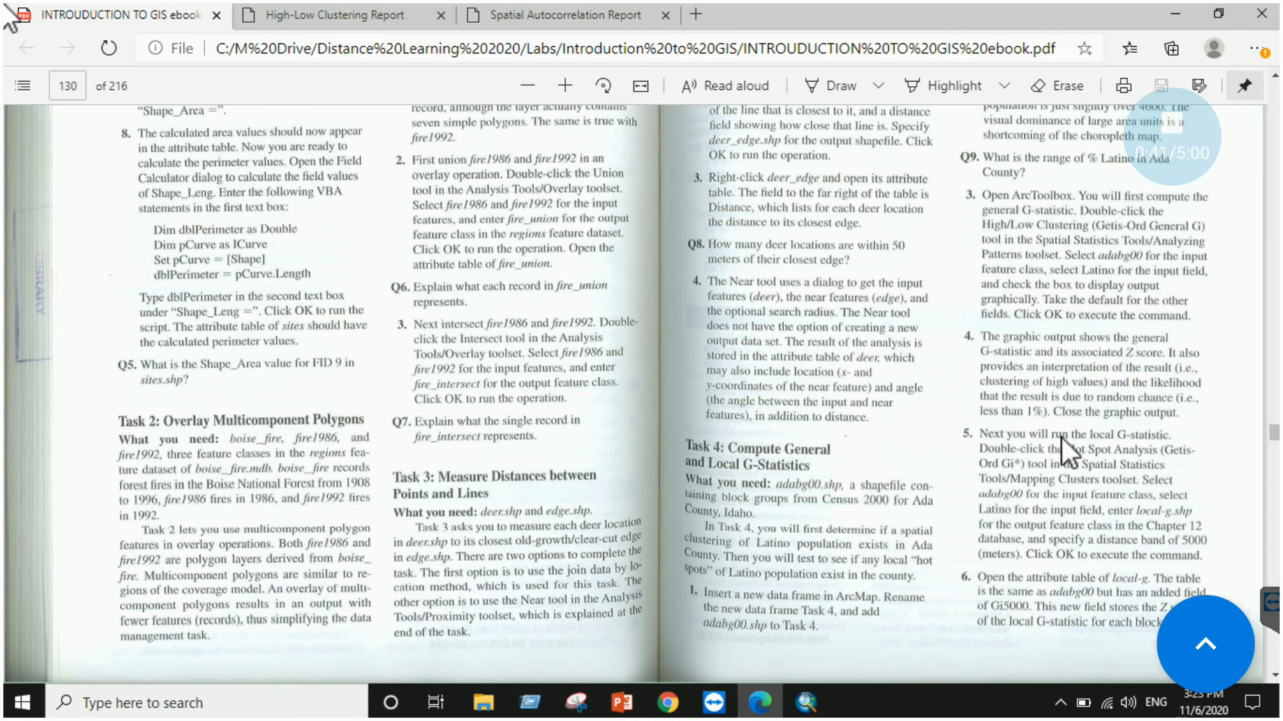
pyautogui.scroll(-3, 1061, 438)
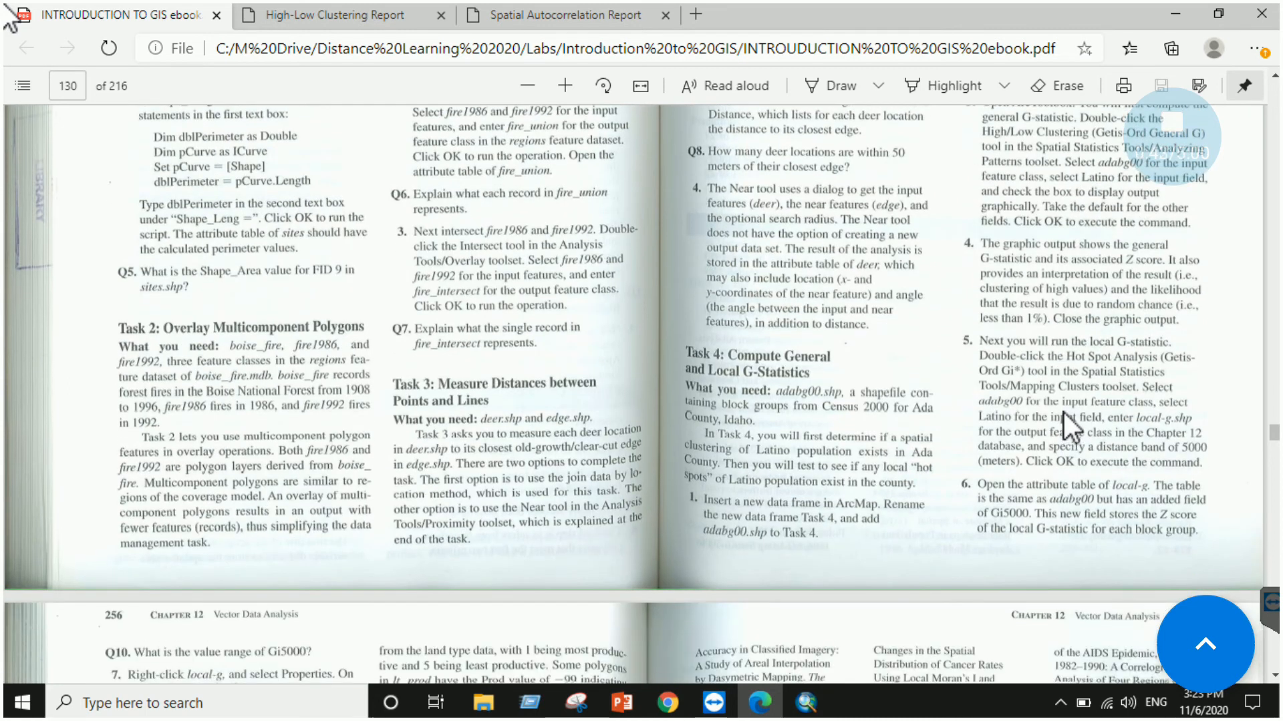
pyautogui.scroll(-3, 1063, 412)
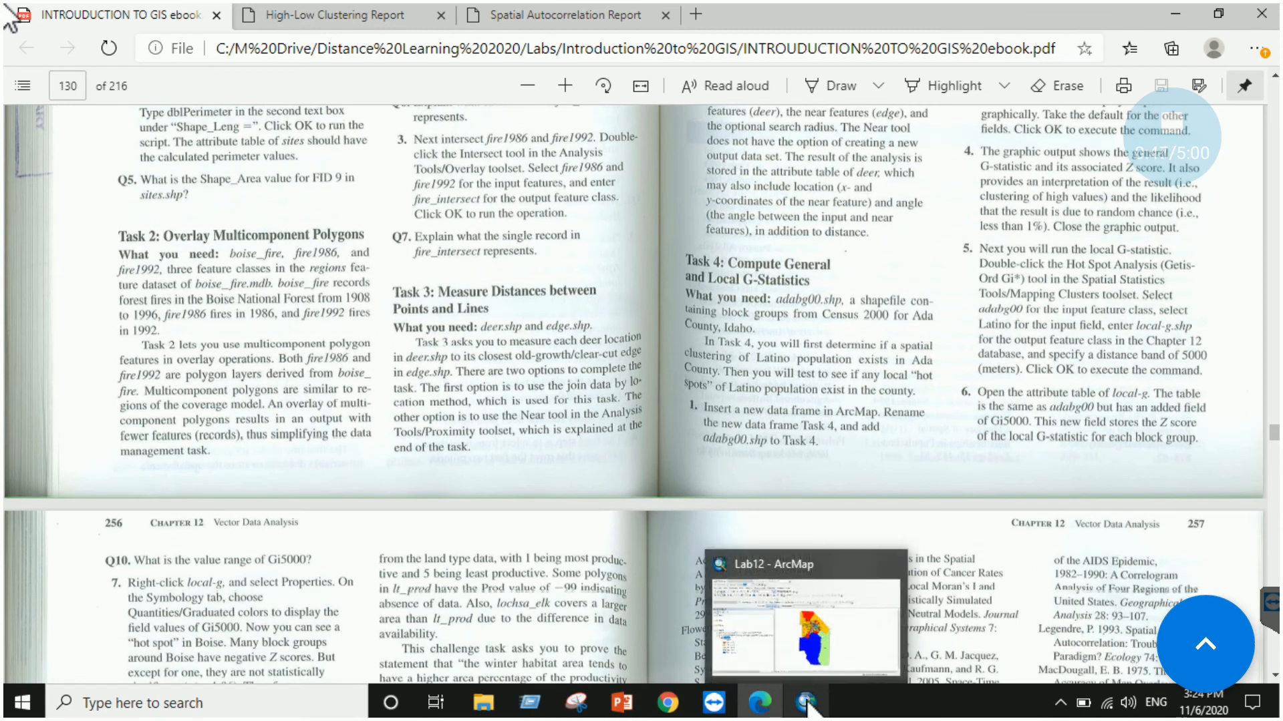
# Return to ArcMap, close the geoprocessing results, search the tools for "hotspots" and open Hot Spot Analysis (Getis-Ord Gi*).
pyautogui.click(807, 704)
pyautogui.click(667, 117)
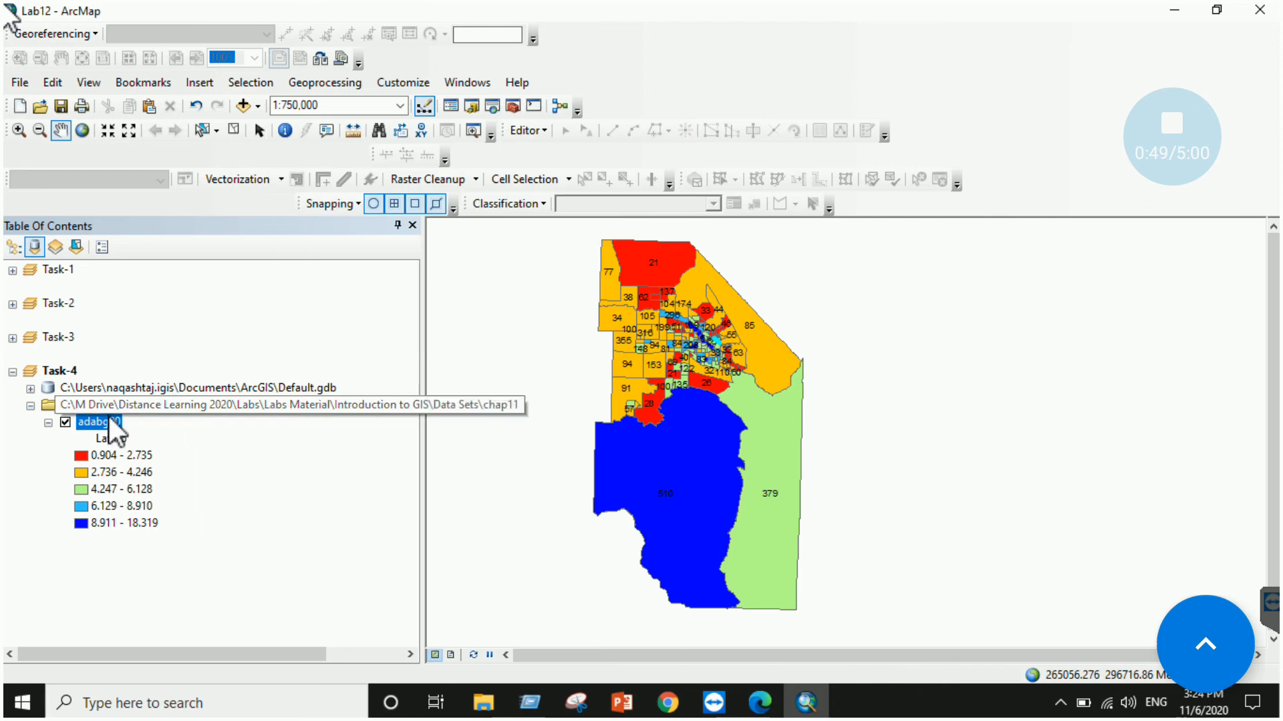
pyautogui.click(492, 105)
pyautogui.write('hotspots')
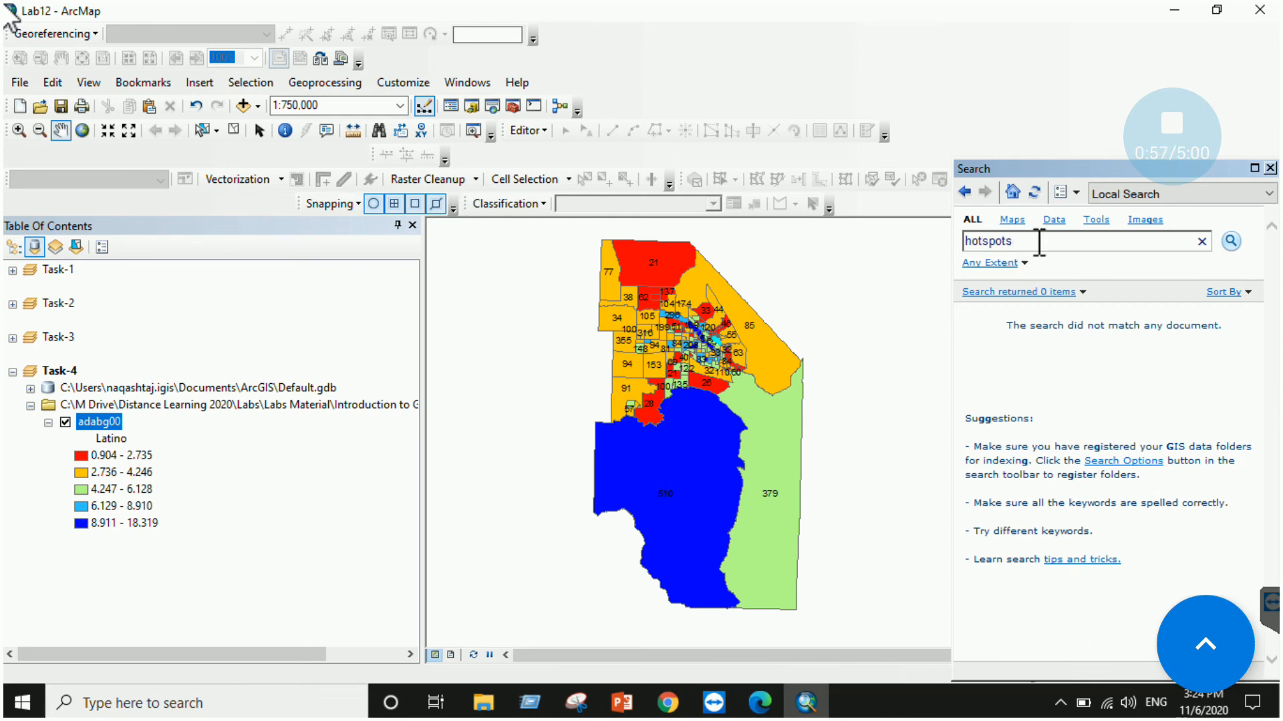
pyautogui.click(1231, 241)
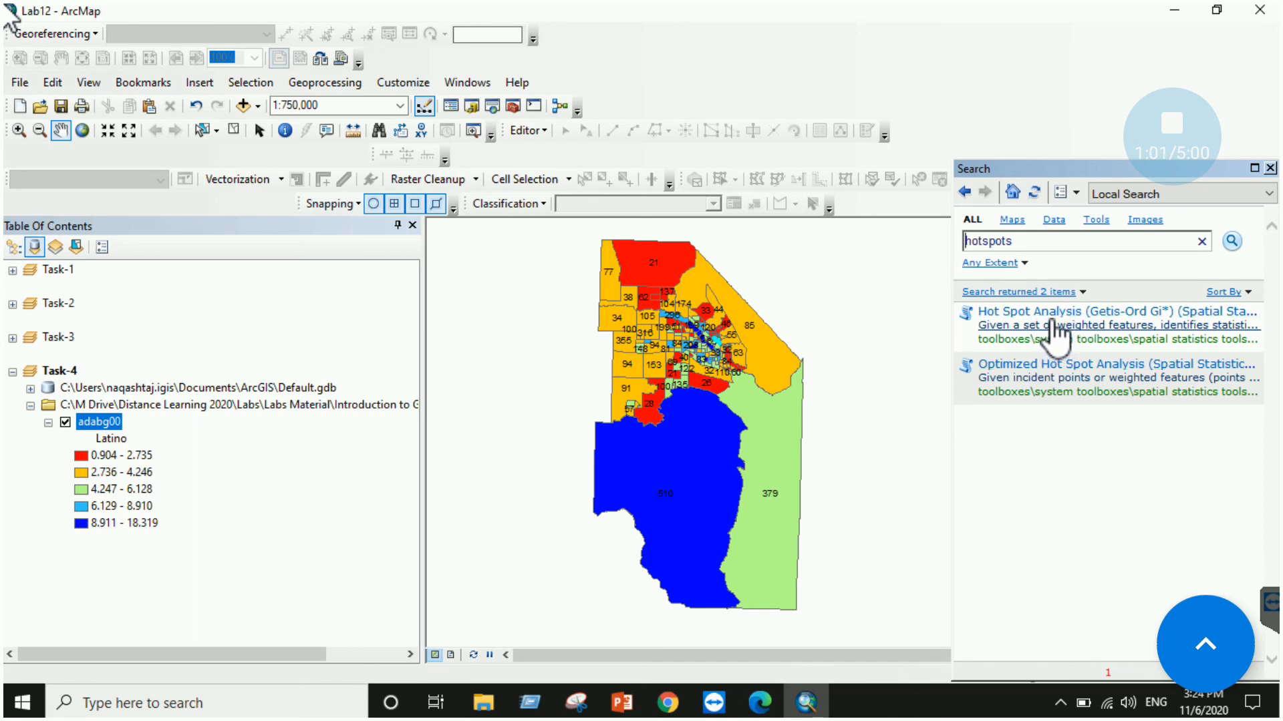
pyautogui.click(1053, 312)
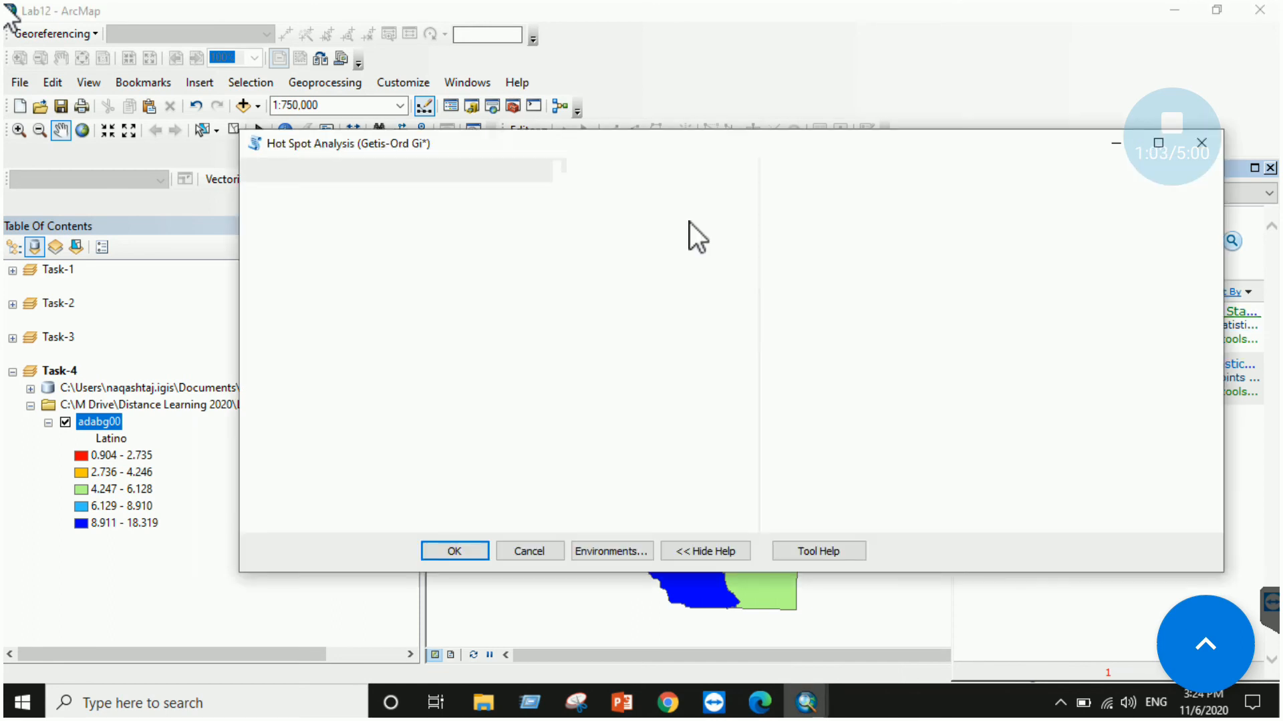
# Fill in Hot Spot Analysis with adabg00 as the input feature class and Latino as the input field, and cancel without running it.
pyautogui.moveTo(1213, 279); pyautogui.dragTo(1217, 342)
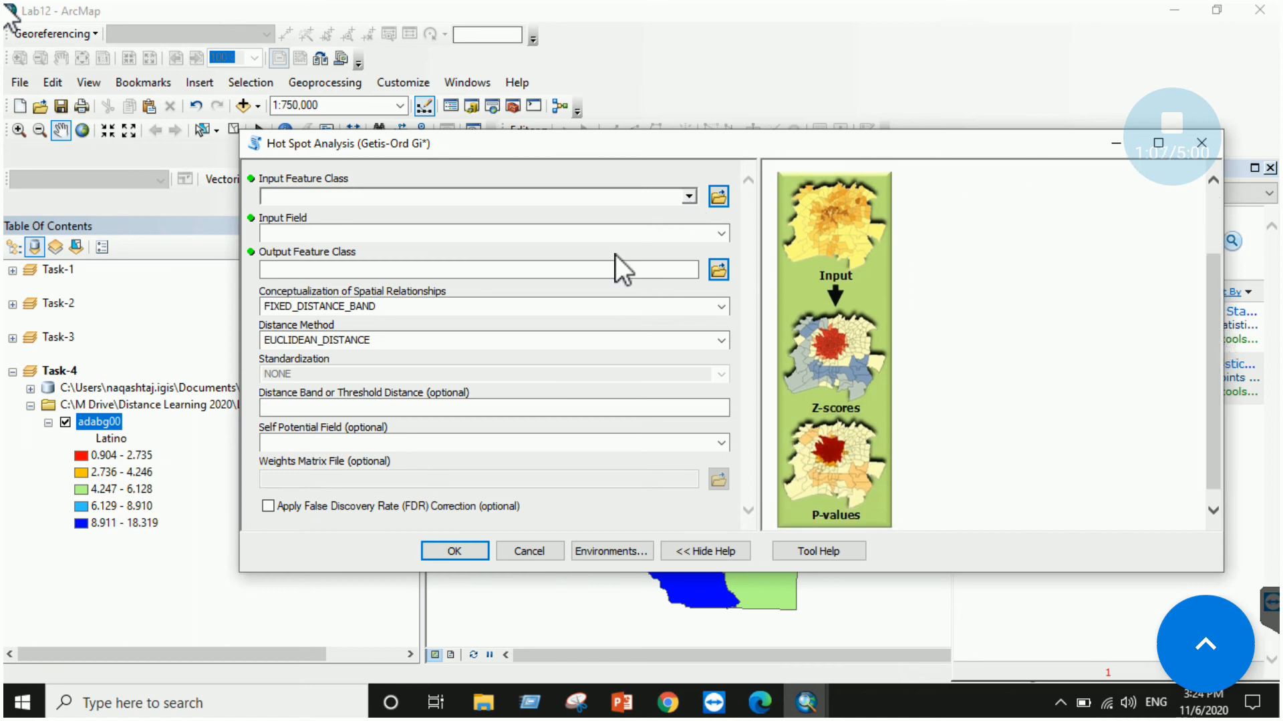
pyautogui.click(688, 198)
pyautogui.click(344, 227)
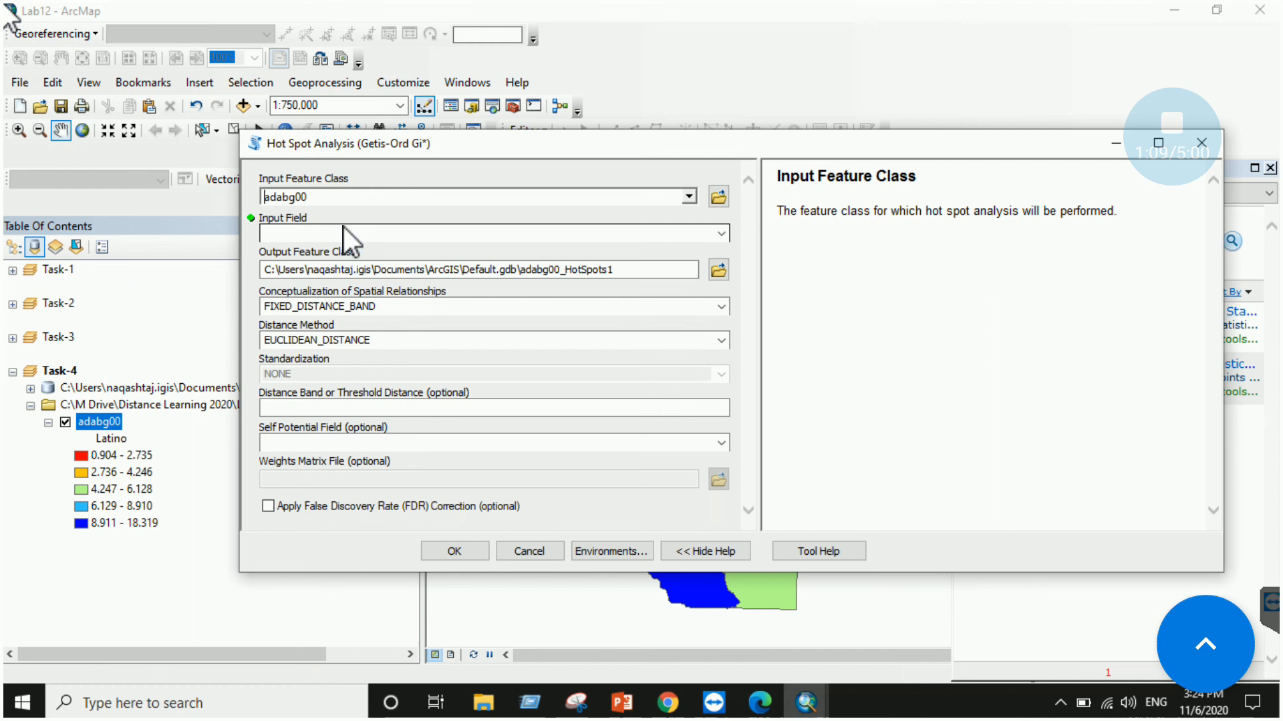
pyautogui.click(702, 233)
pyautogui.click(454, 286)
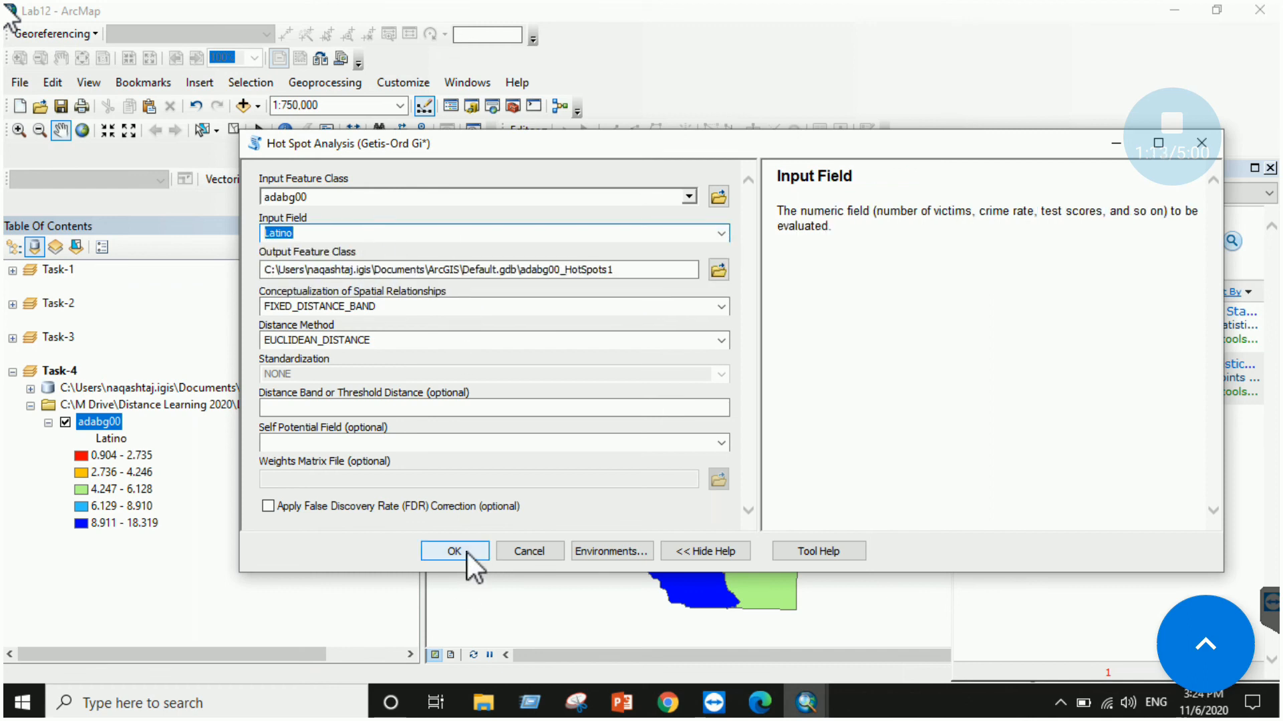
pyautogui.click(533, 549)
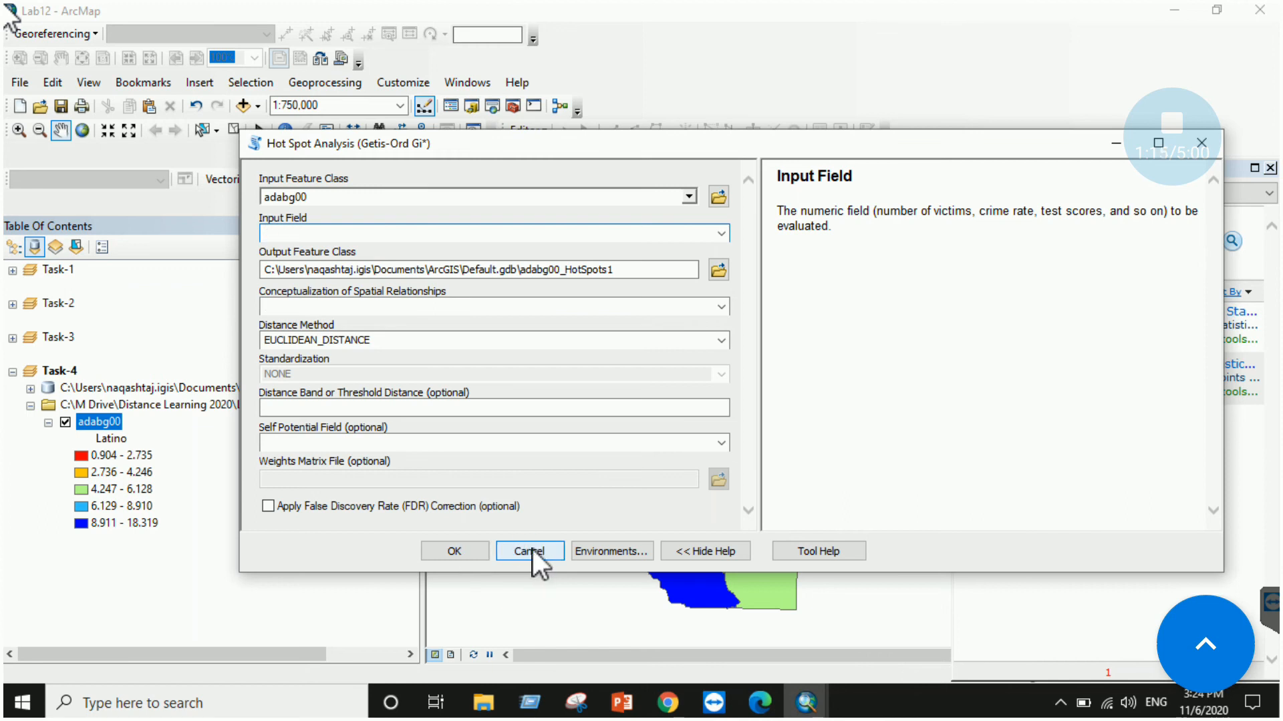
# Expand the Default.gdb group in the Task-4 data frame, display the adabg00_HotSpots layer and hide adabg00.
pyautogui.click(30, 388)
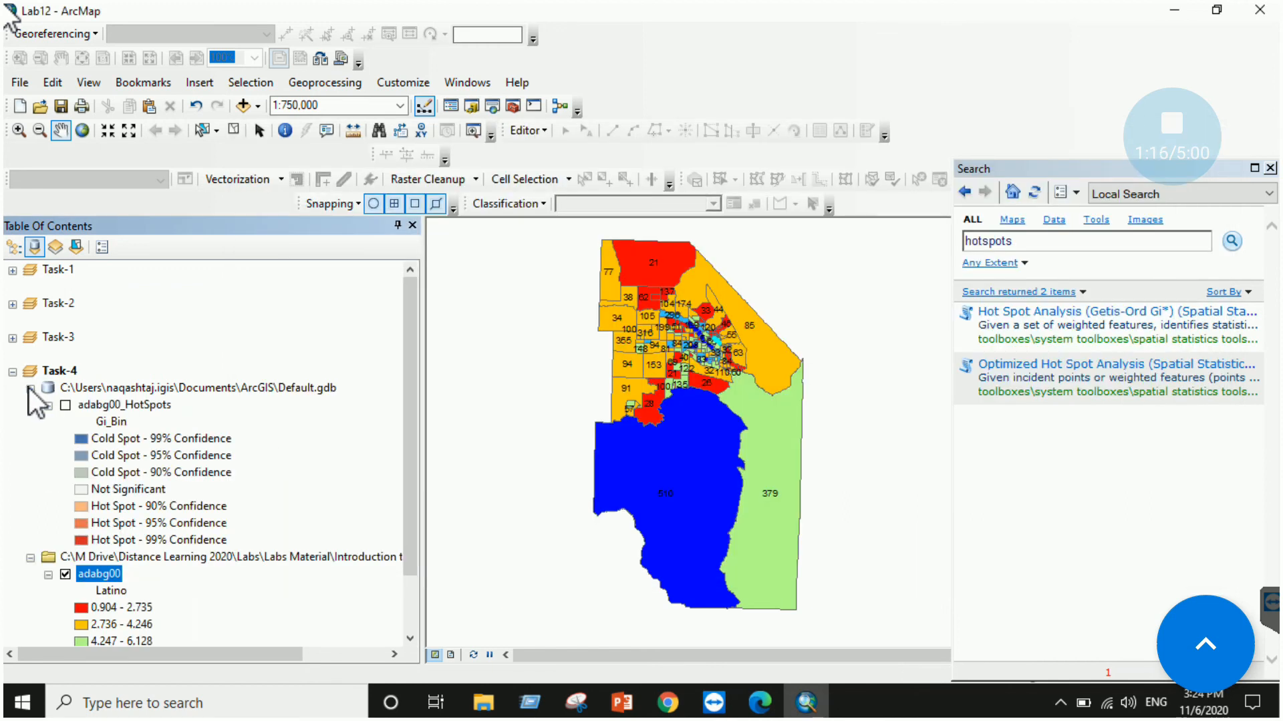
pyautogui.click(65, 405)
pyautogui.click(65, 574)
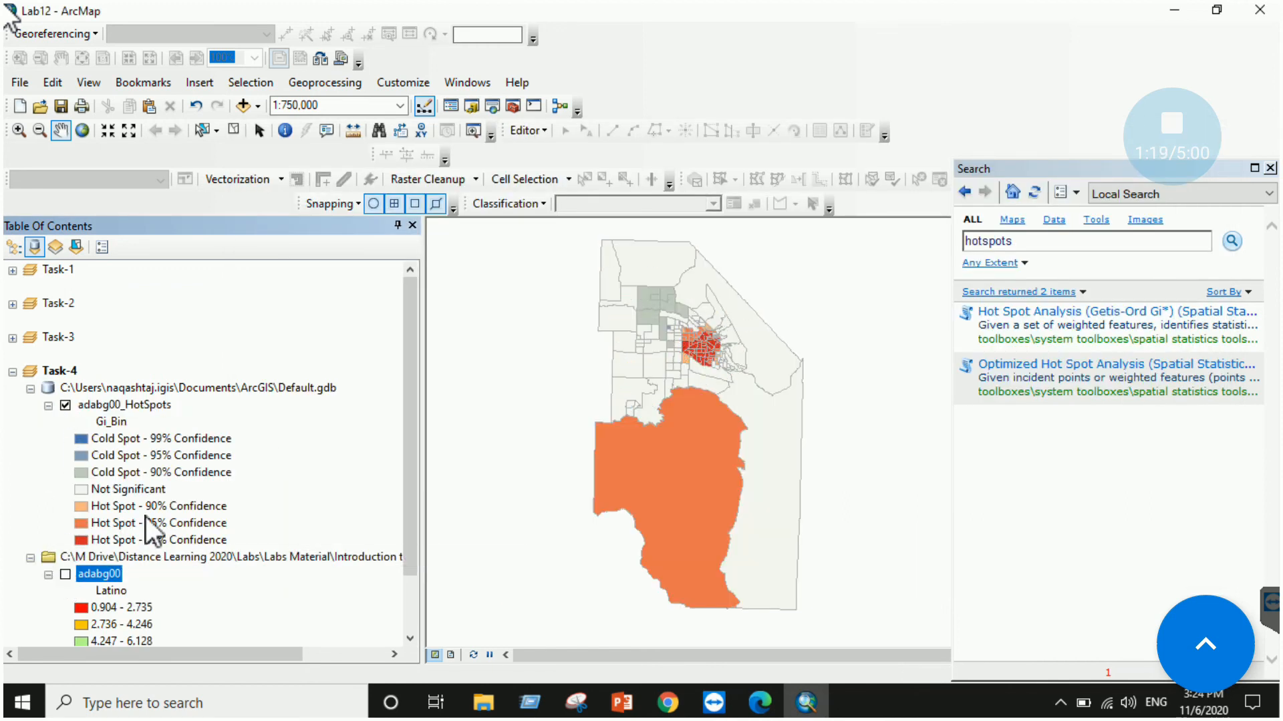
# Change the fill color of the Hot Spot - 99% Confidence class in adabg00_HotSpots to bright red.
pyautogui.moveTo(415, 487); pyautogui.dragTo(415, 537)
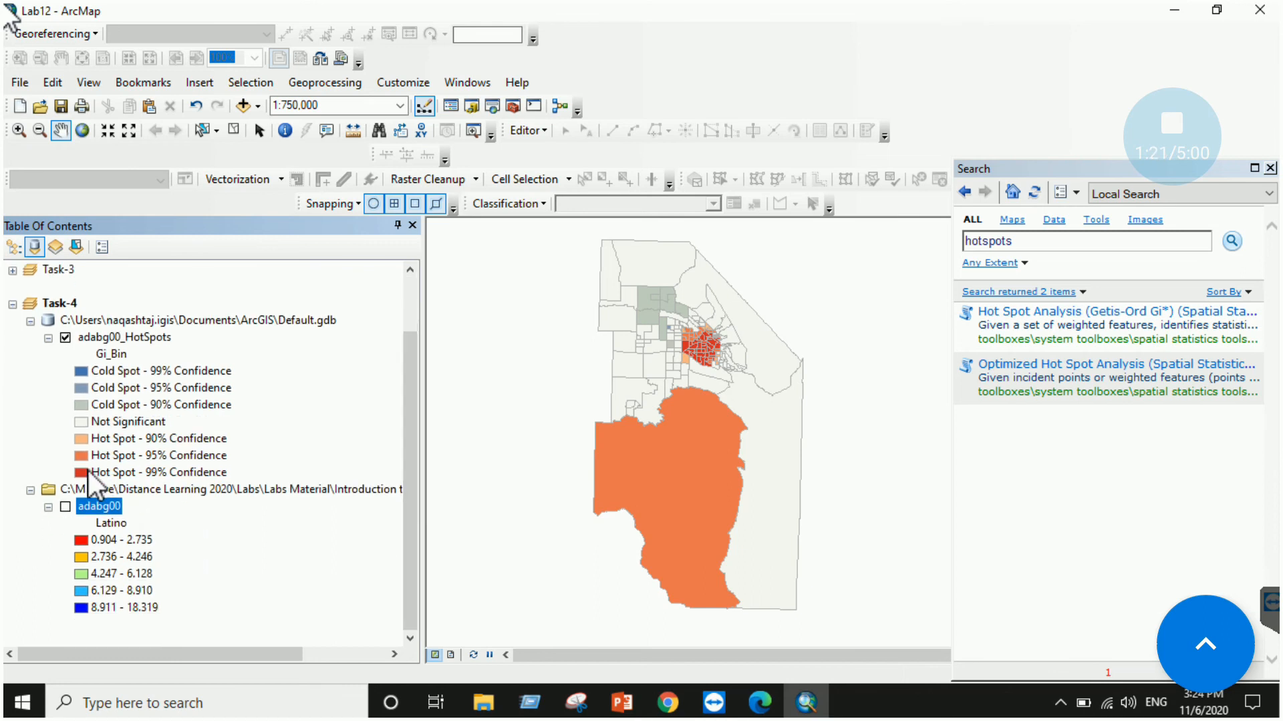
pyautogui.click(83, 473)
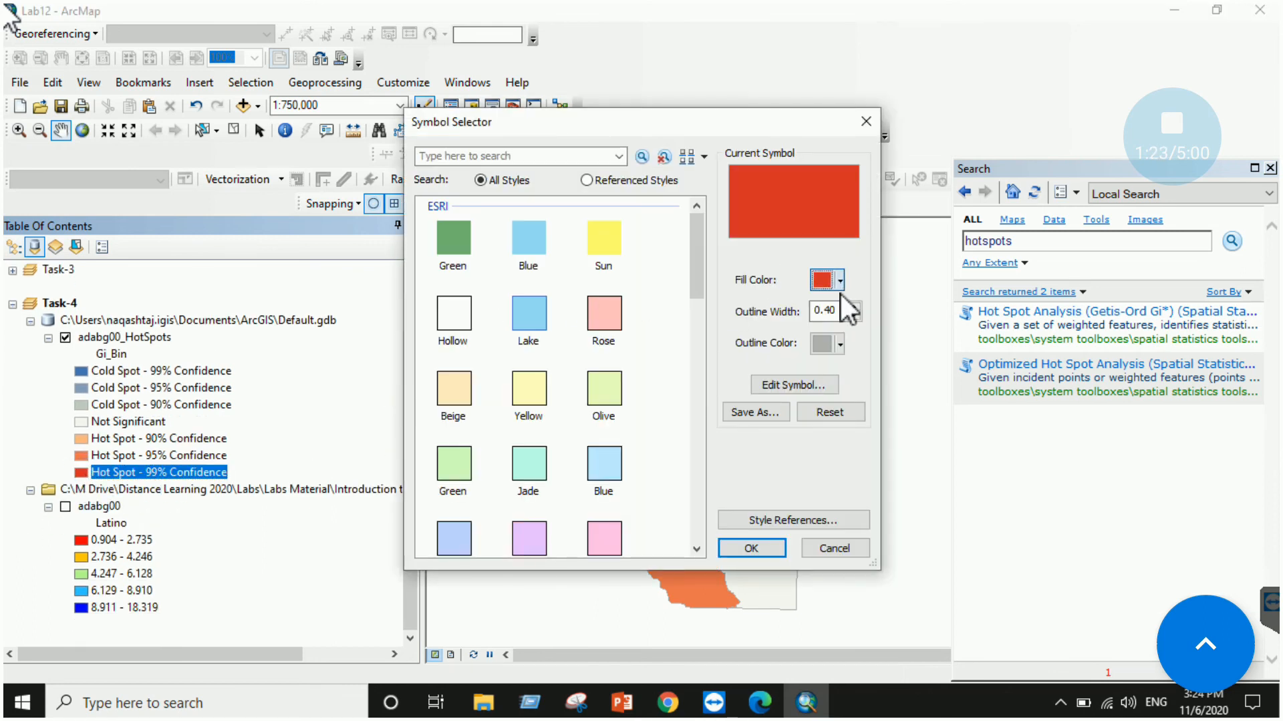
pyautogui.click(840, 281)
pyautogui.click(836, 401)
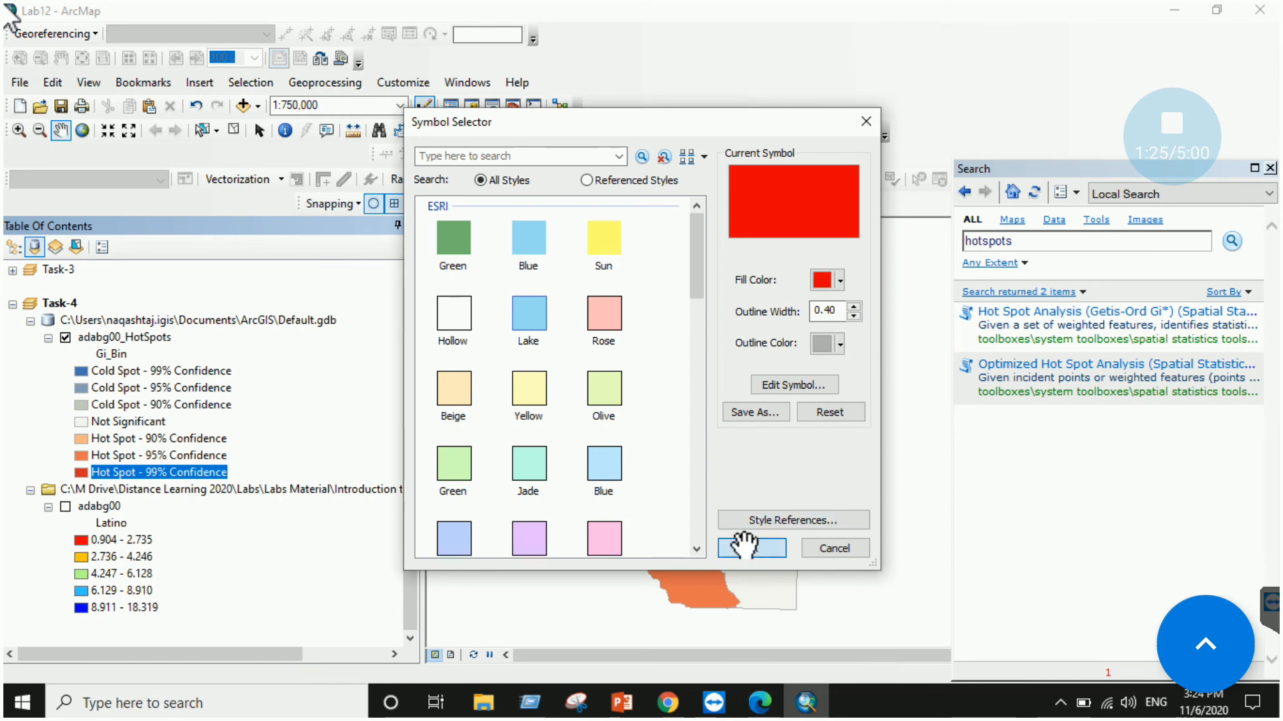
pyautogui.click(755, 545)
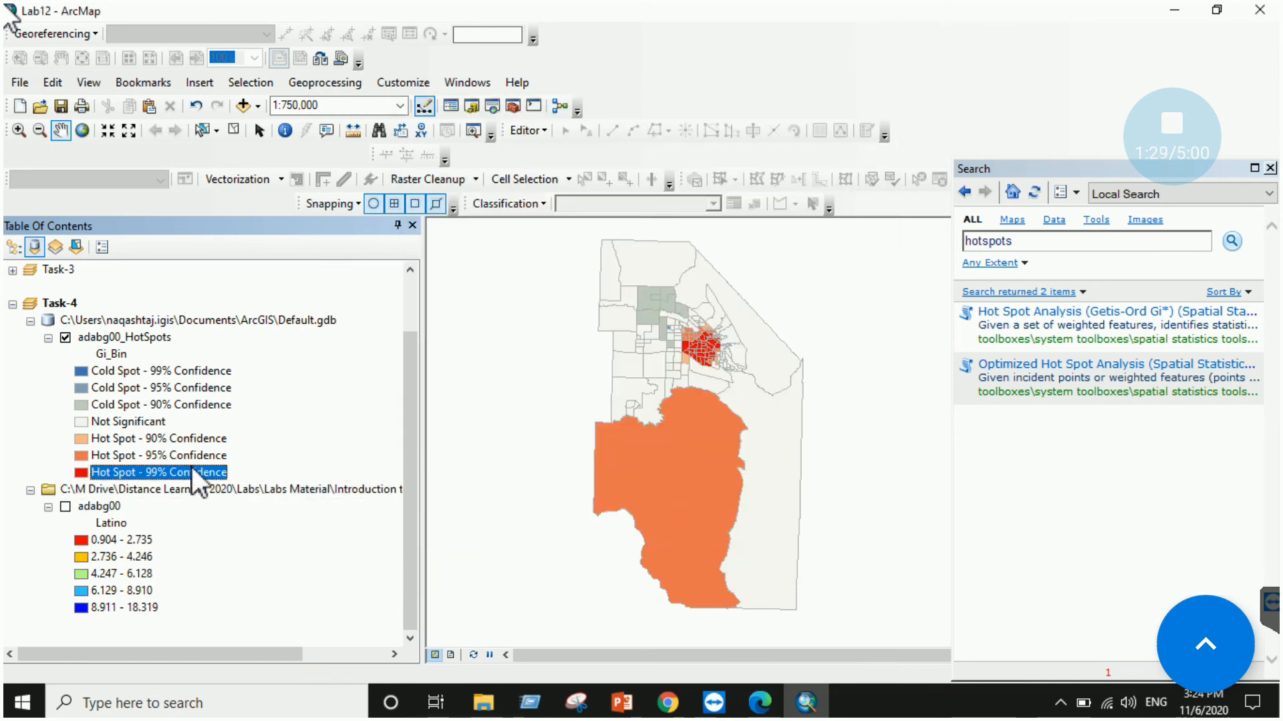
# Give the Hot Spot - 95% Confidence class the same bright red fill and inspect the hot spots on the map.
pyautogui.click(81, 456)
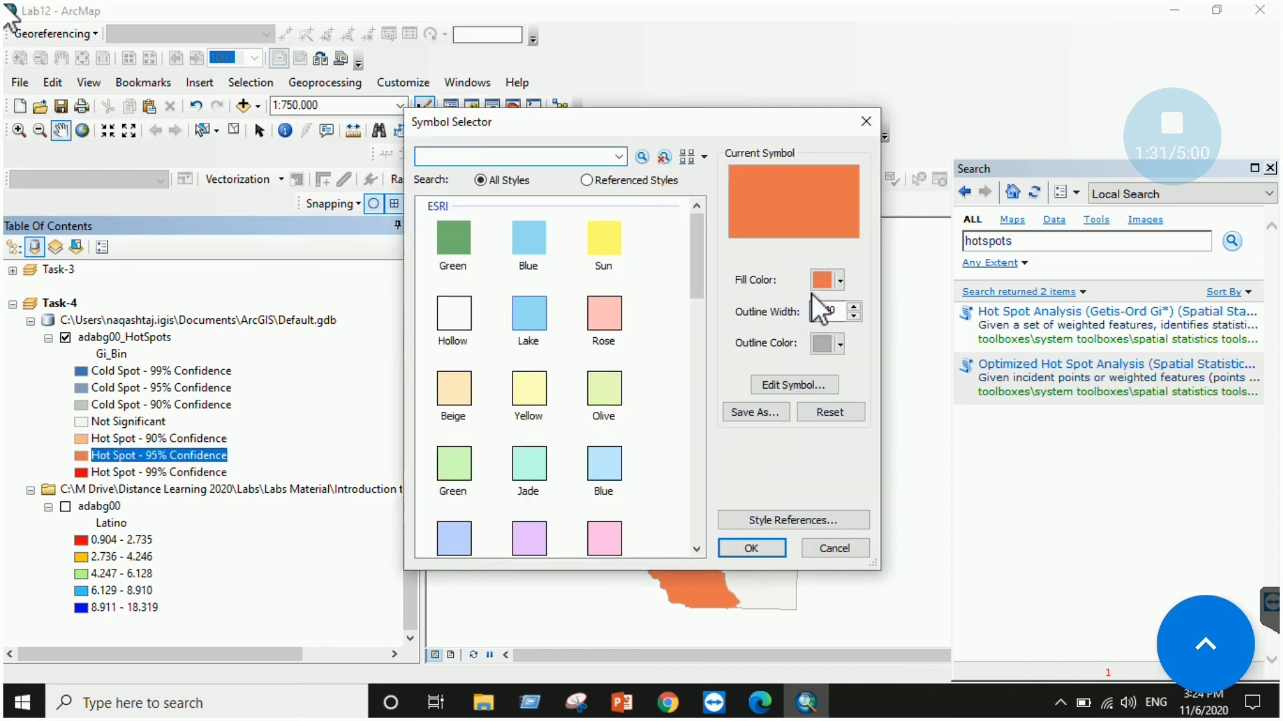
pyautogui.click(827, 280)
pyautogui.click(840, 374)
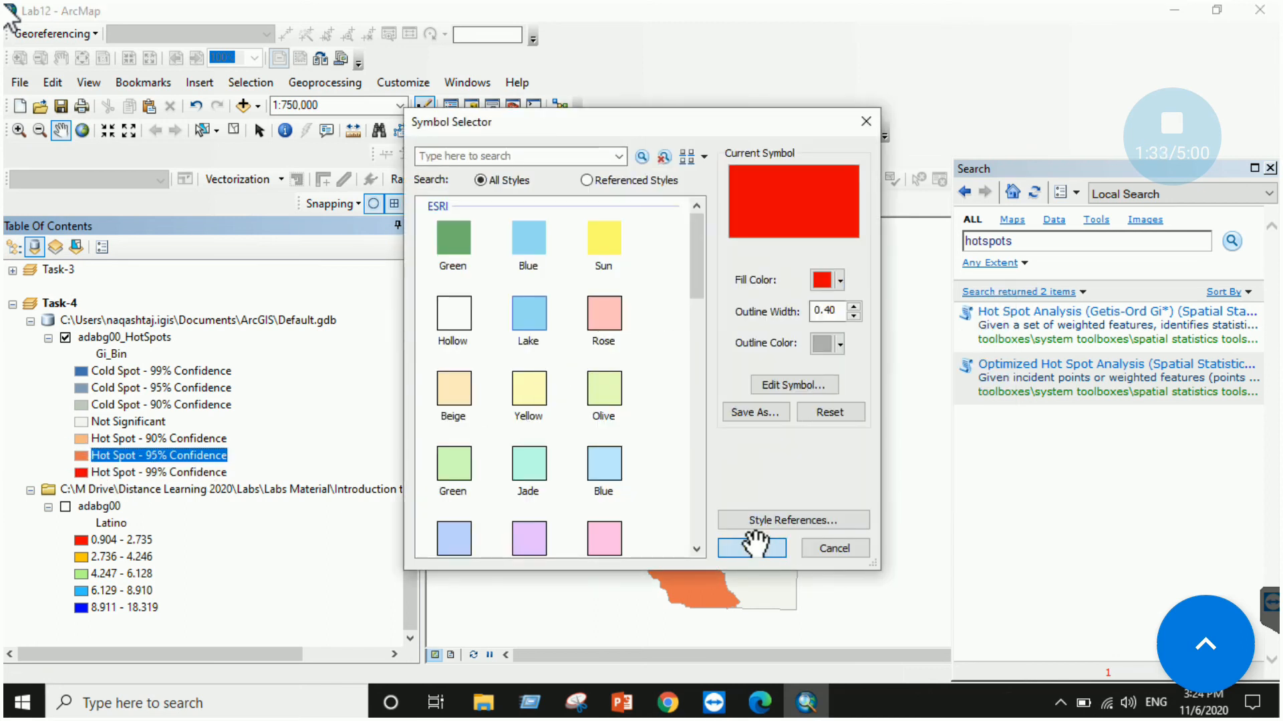
pyautogui.click(751, 548)
pyautogui.scroll(2, 703, 344)
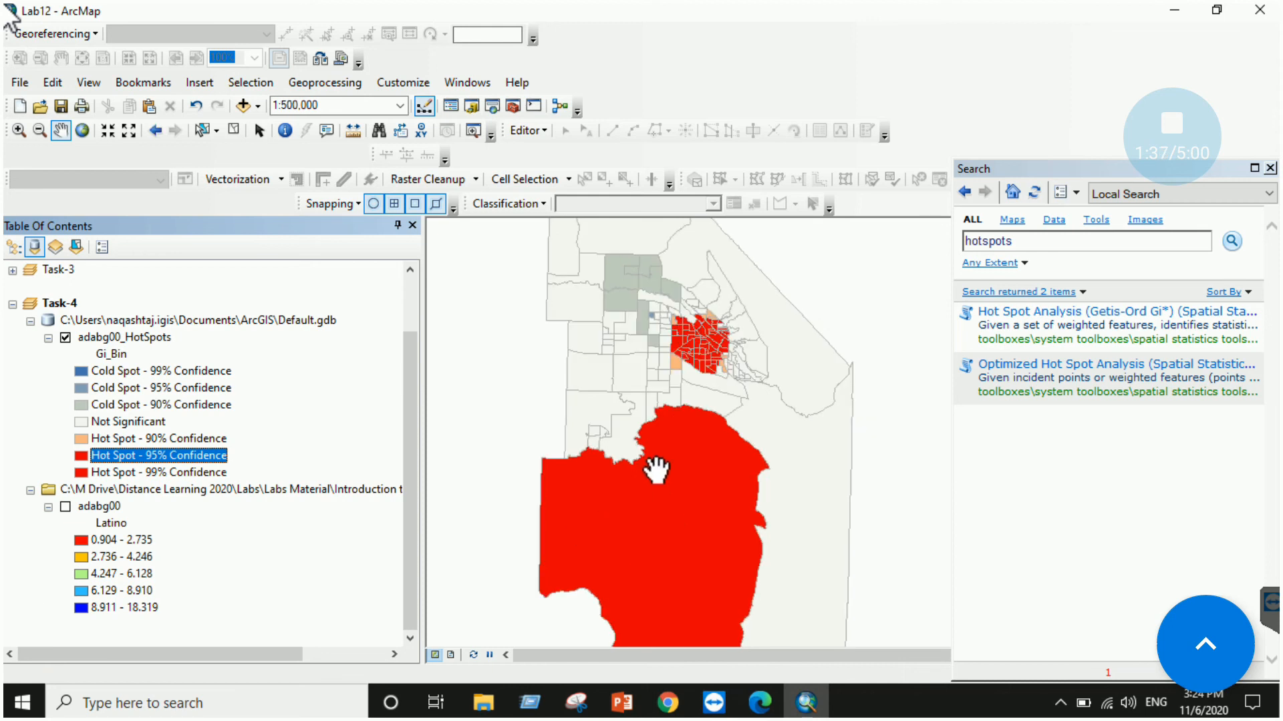
pyautogui.scroll(-2, 656, 471)
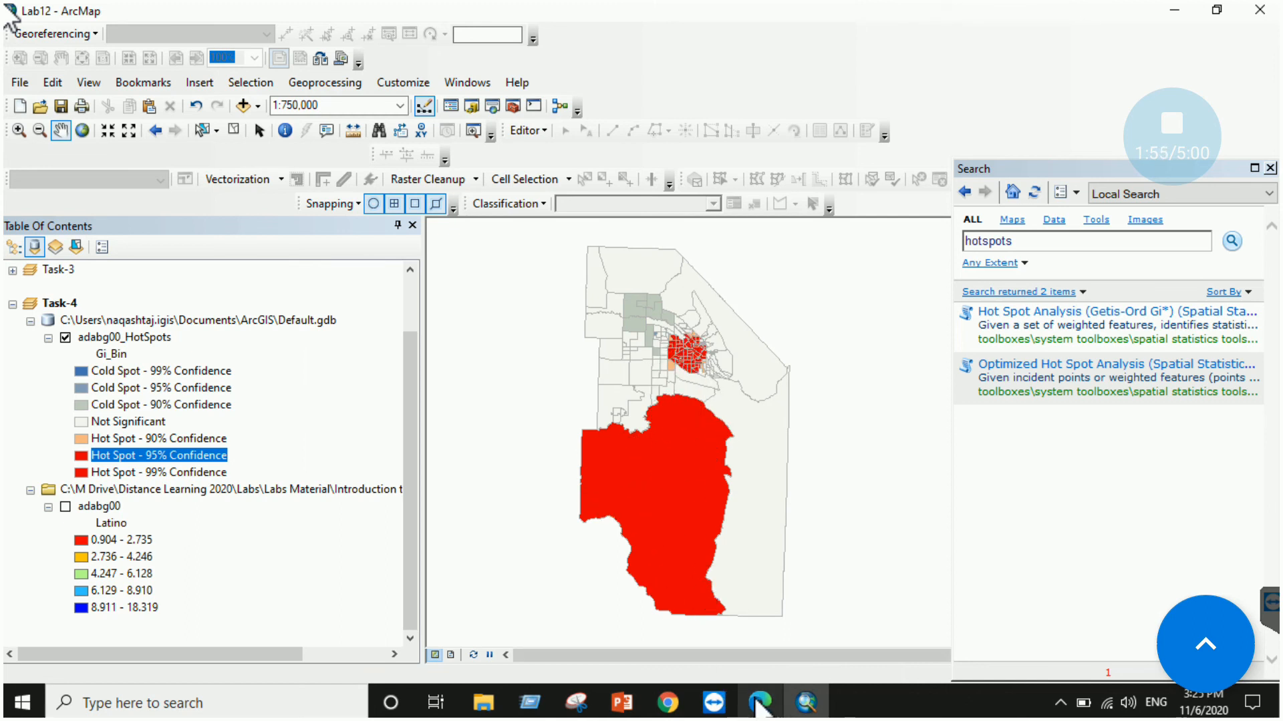
# Switch to Edge and view the High-Low Clustering Report, the Spatial Autocorrelation Report and the ebook's Task 4 page.
pyautogui.moveTo(759, 707)
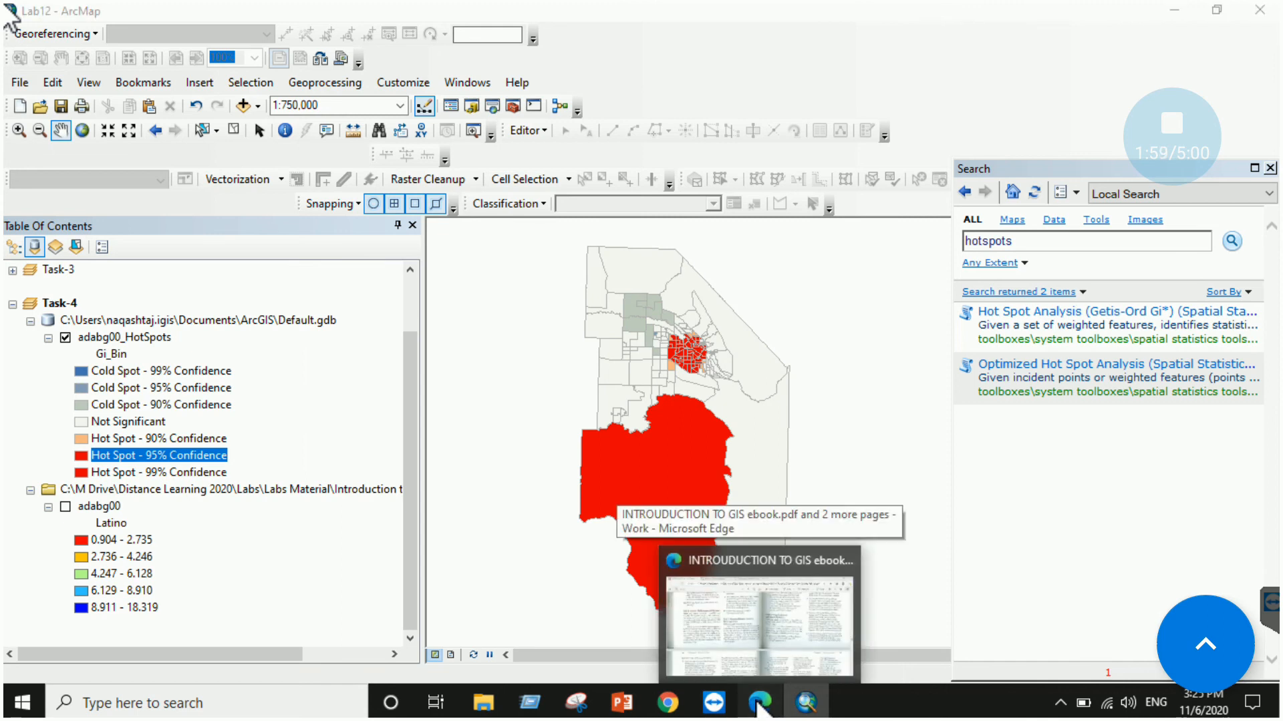
pyautogui.click(759, 707)
pyautogui.click(354, 14)
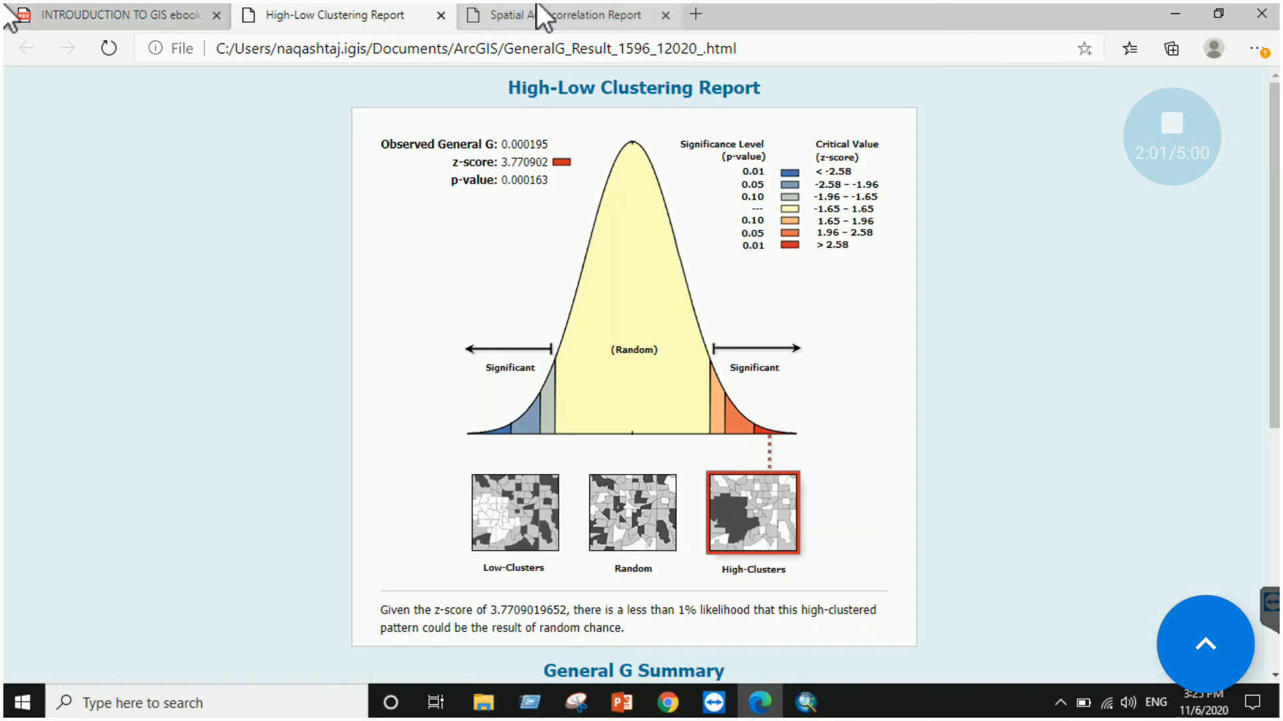
pyautogui.click(539, 3)
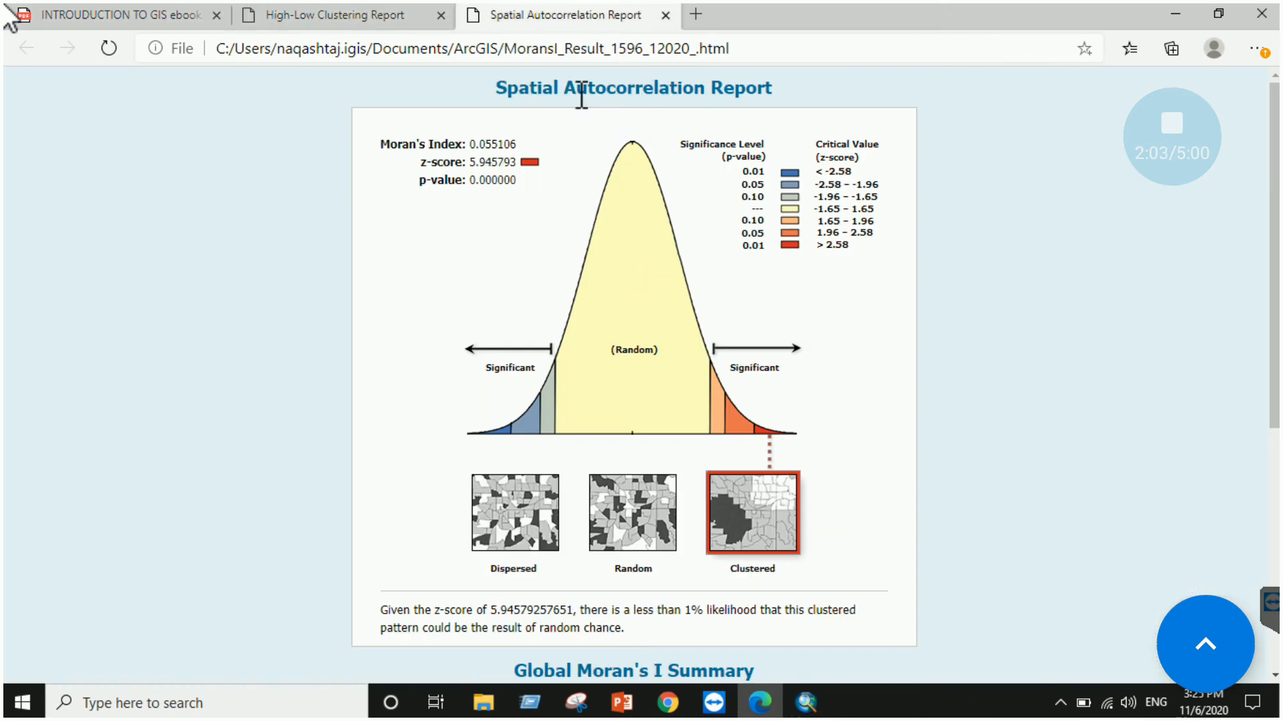
pyautogui.click(160, 16)
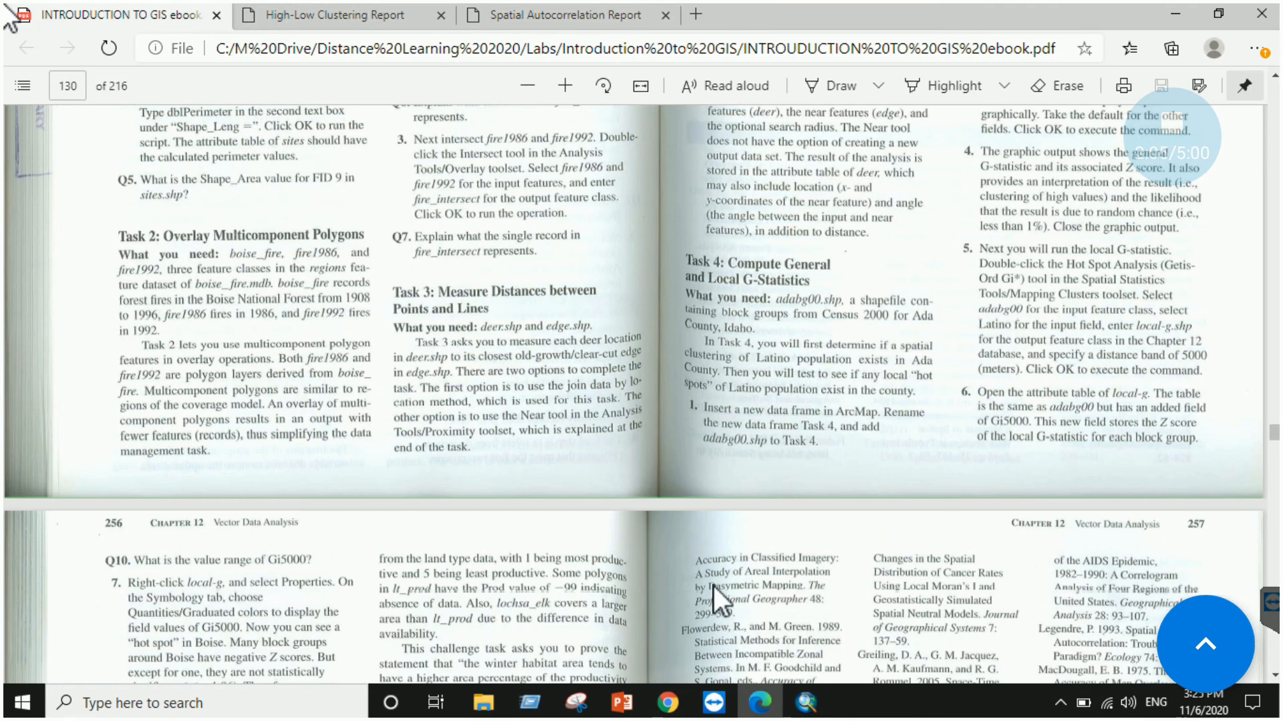
# Return to ArcMap, search the tools for "morans i" and open Spatial Autocorrelation (Global Moran's I).
pyautogui.click(806, 703)
pyautogui.click(962, 244)
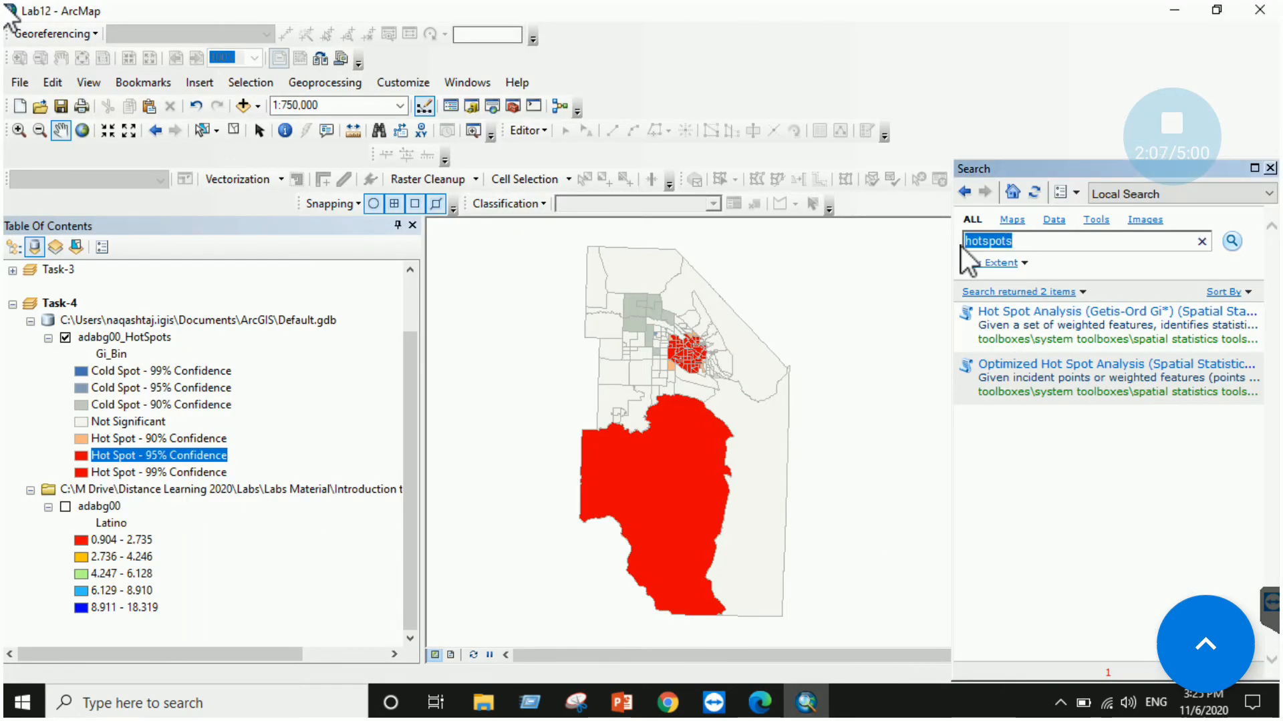
pyautogui.write('morans i')
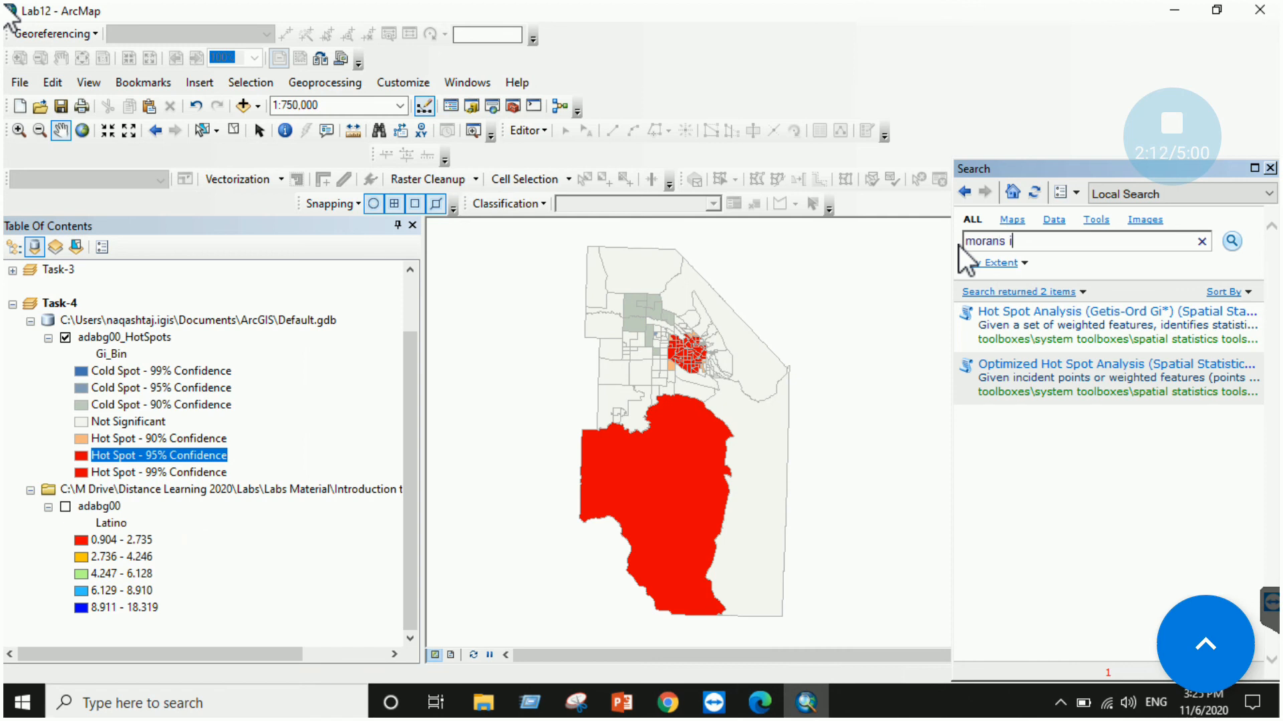
pyautogui.press('Return')
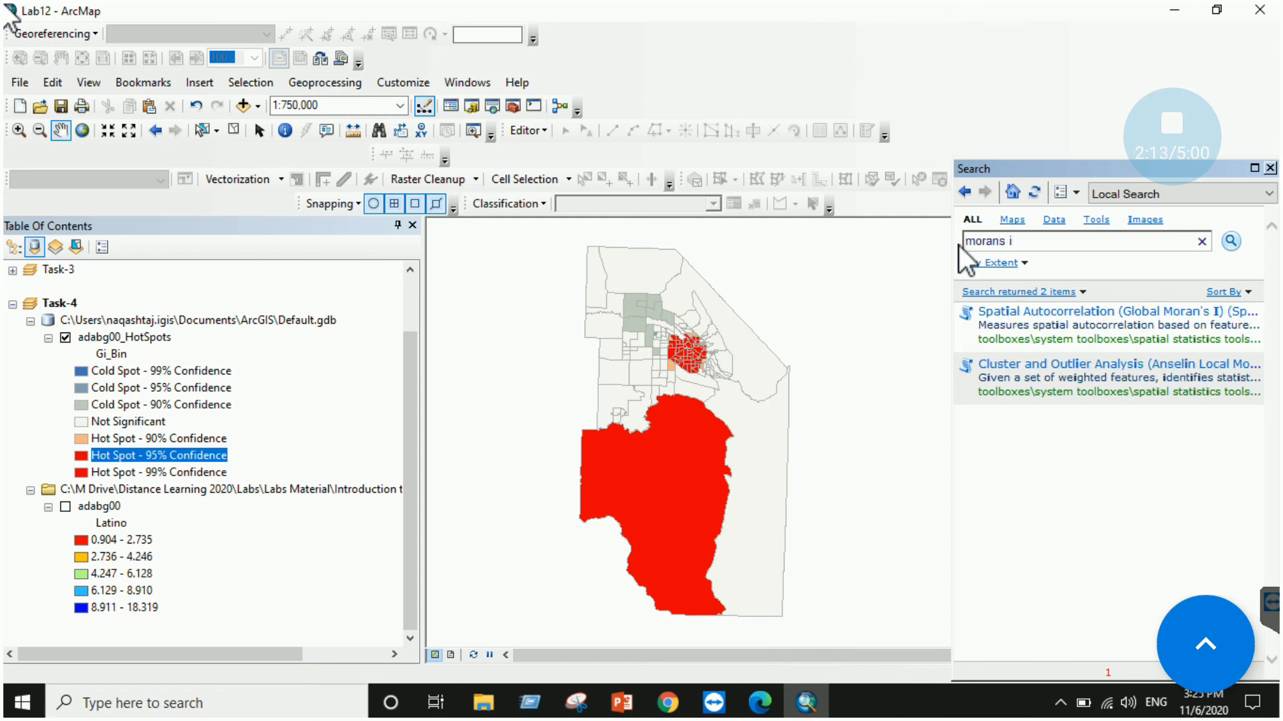
pyautogui.click(1073, 314)
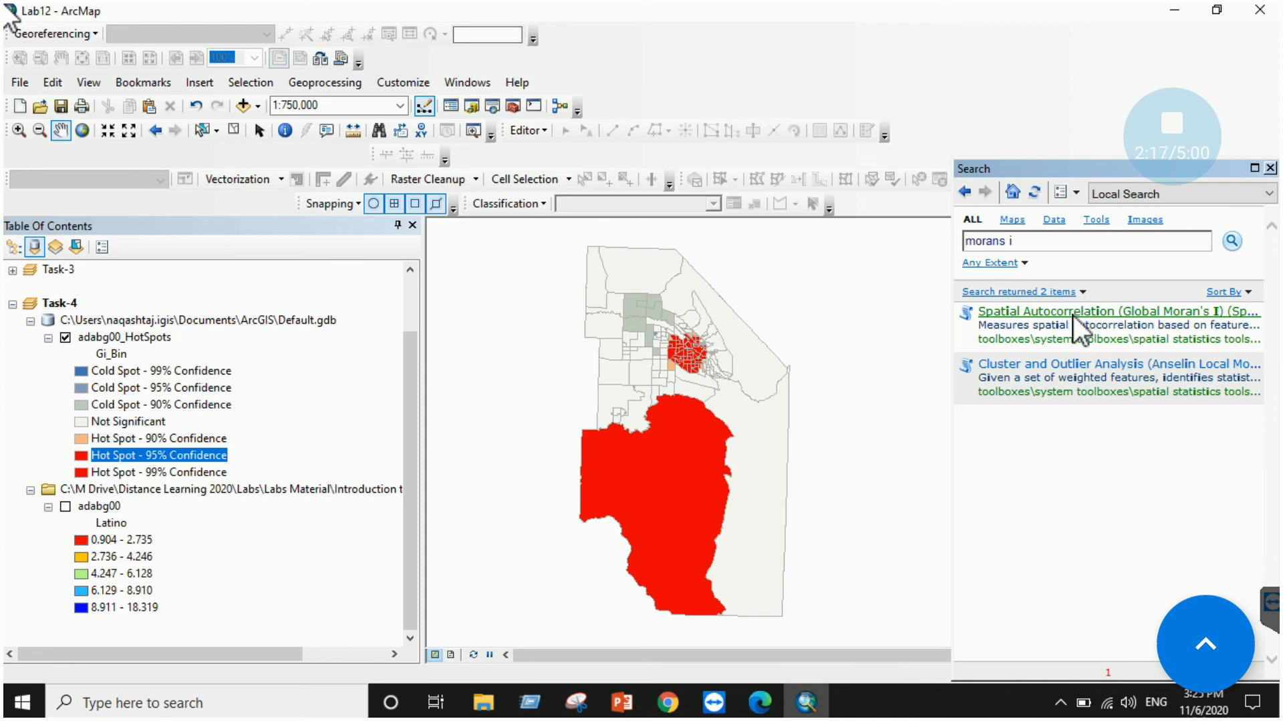
# Fill in Spatial Autocorrelation with adabg00, the Latino field and report generation enabled, and cancel without running it.
pyautogui.scroll(-5, 883, 331)
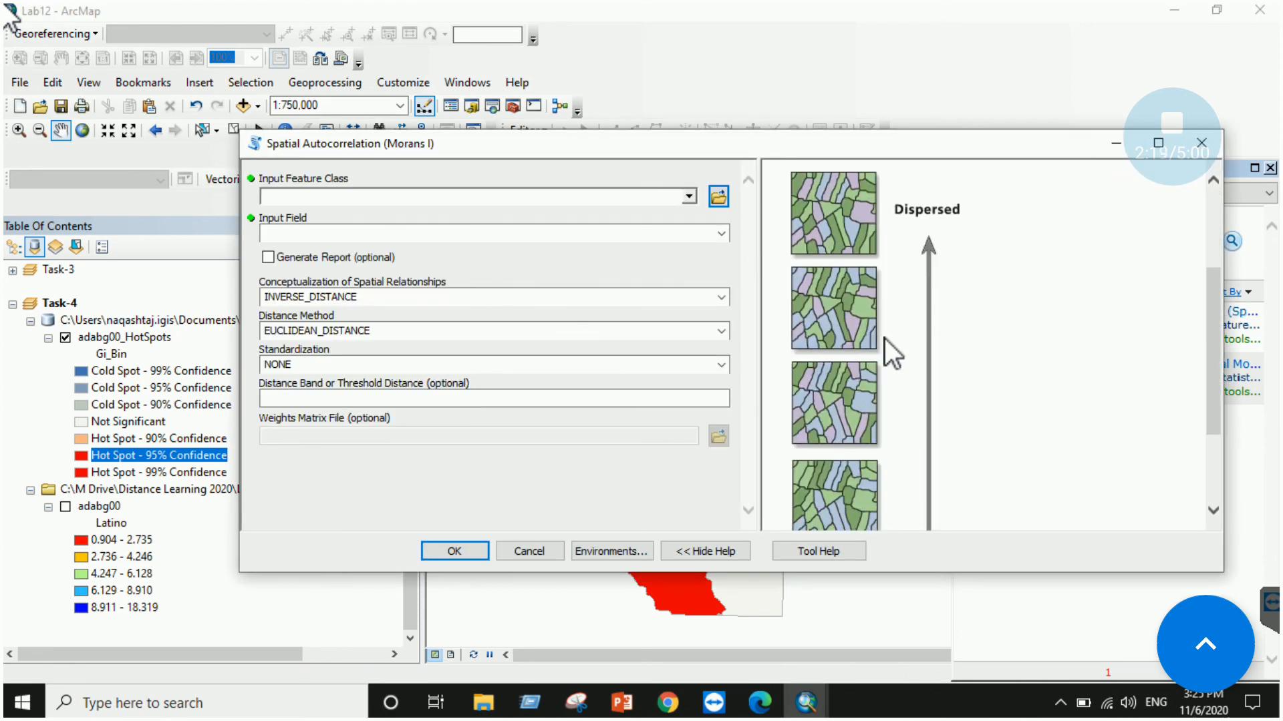
pyautogui.scroll(-5, 884, 338)
pyautogui.scroll(10, 896, 428)
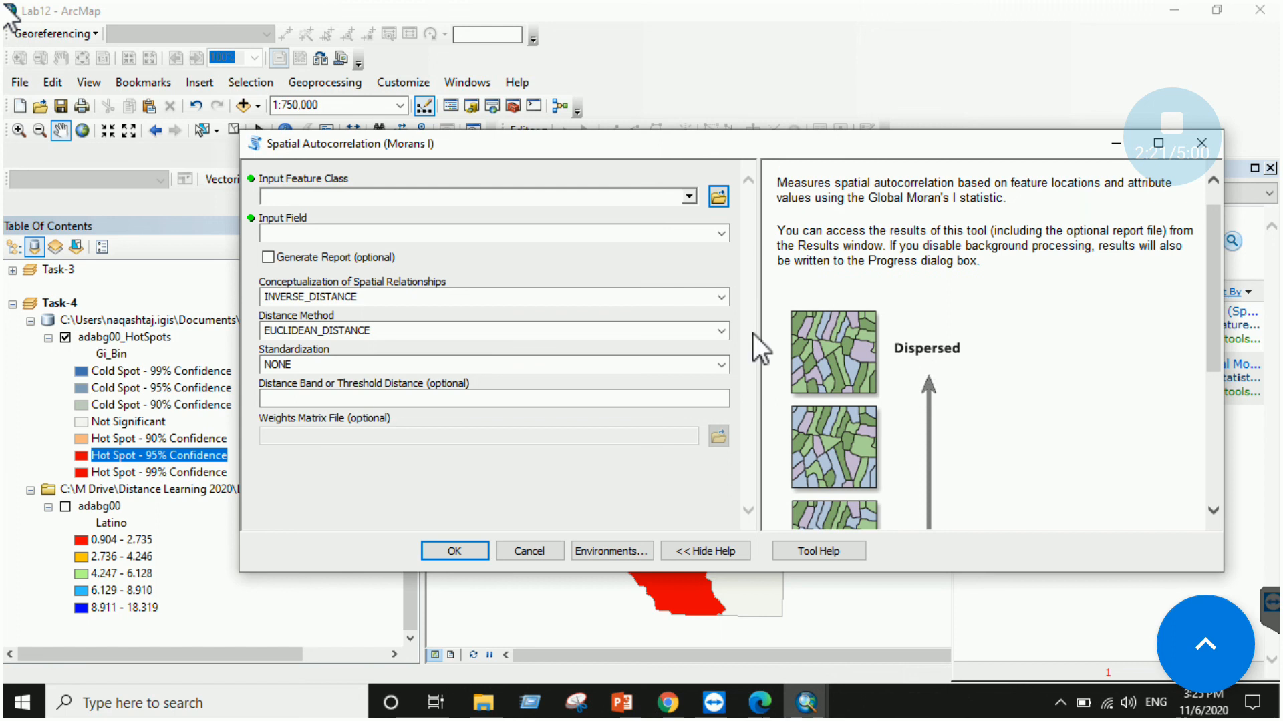
pyautogui.click(688, 199)
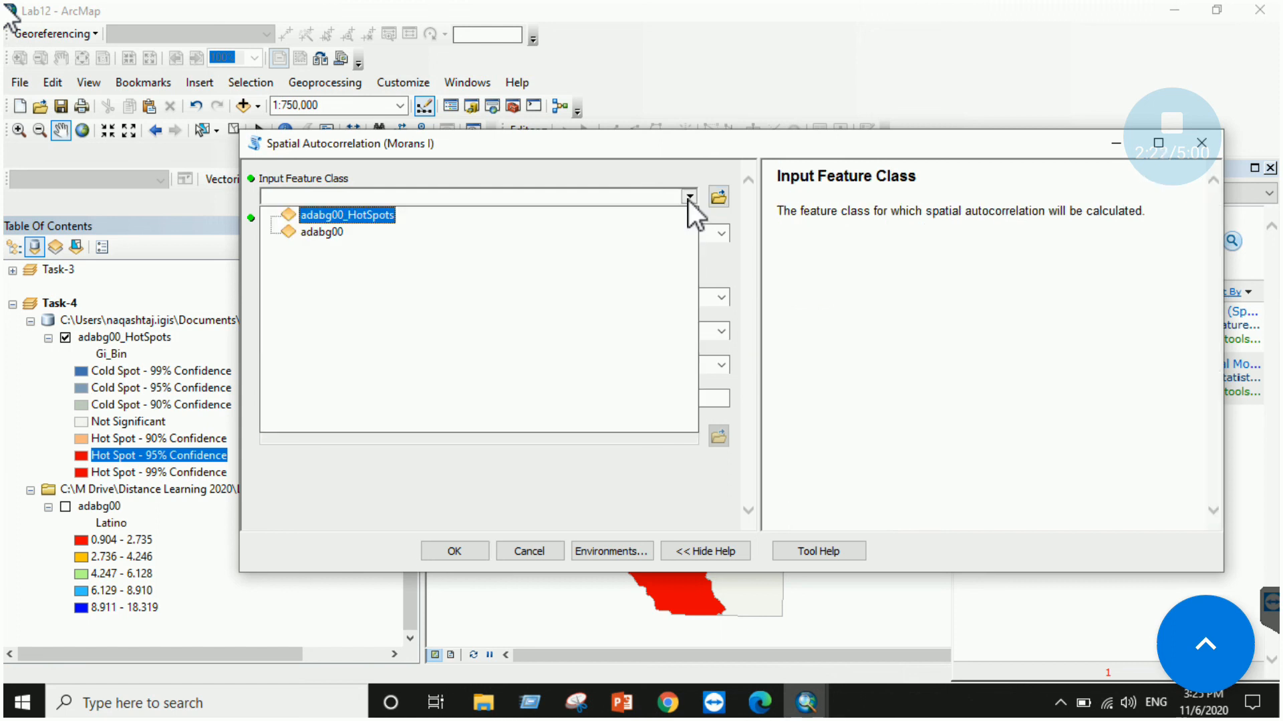
pyautogui.click(330, 230)
pyautogui.click(722, 234)
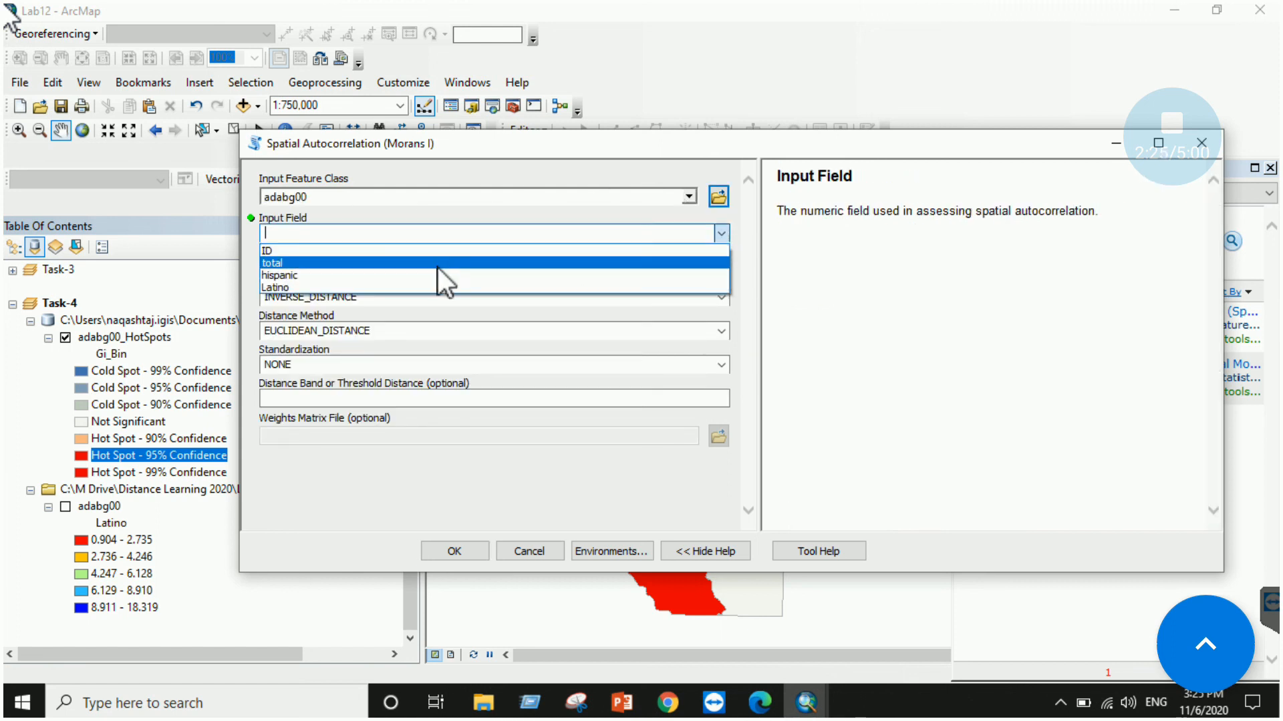
pyautogui.click(422, 287)
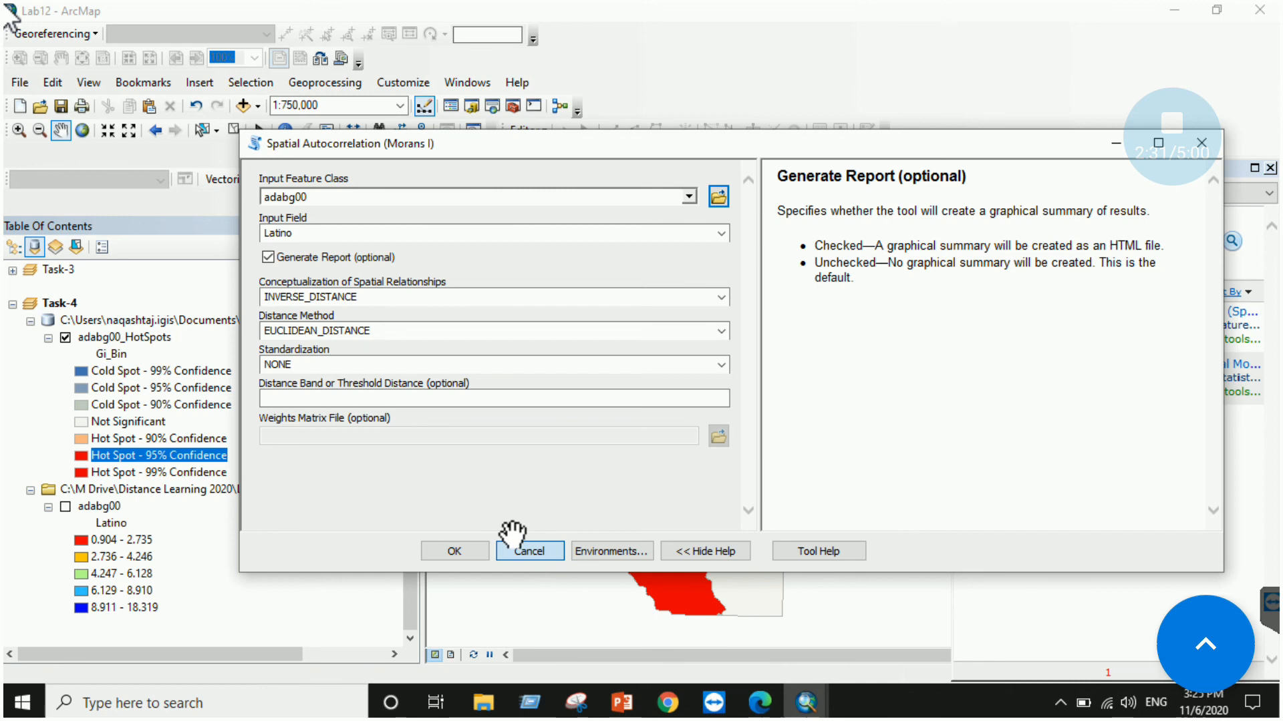
pyautogui.click(525, 551)
# Open the geoprocessing results, check the current session's entries for a report file, and close them.
pyautogui.click(325, 83)
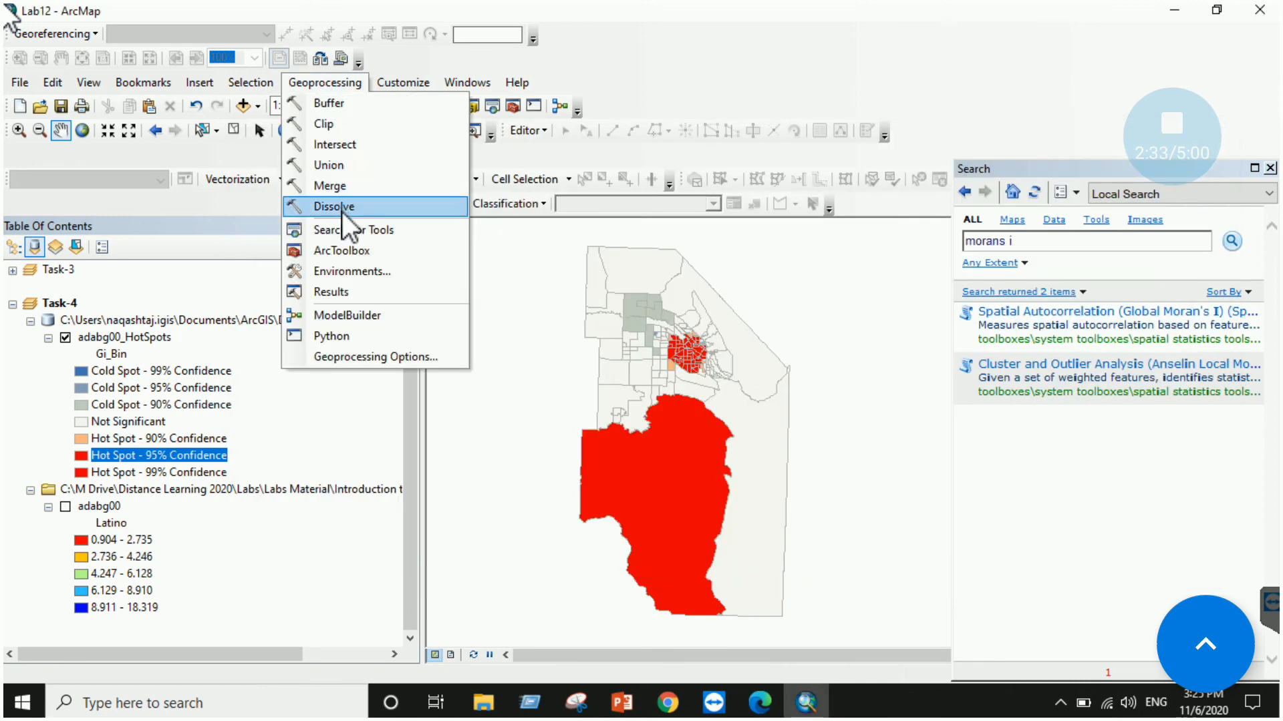
pyautogui.click(341, 291)
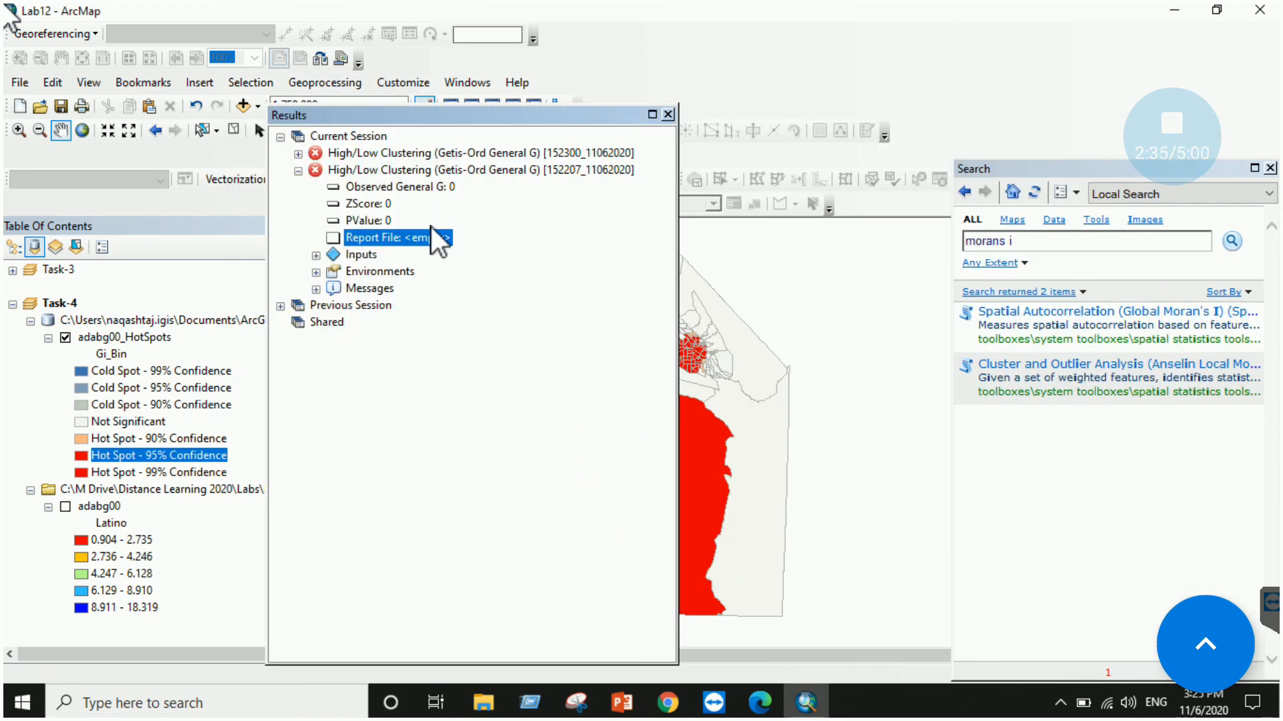
pyautogui.click(668, 115)
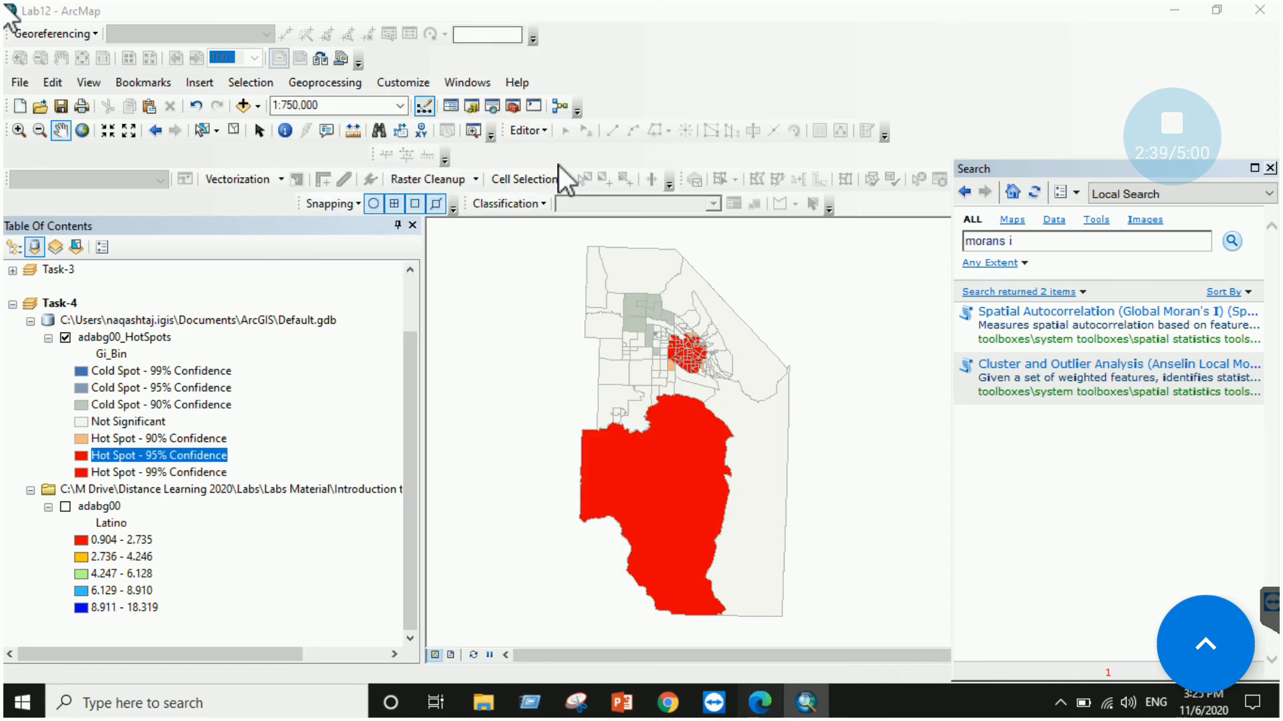
# Switch to the browser, examine the z-score and p-value in the Spatial Autocorrelation Report, and revisit the High-Low Clustering Report.
pyautogui.hotkey('alt', 'Tab')
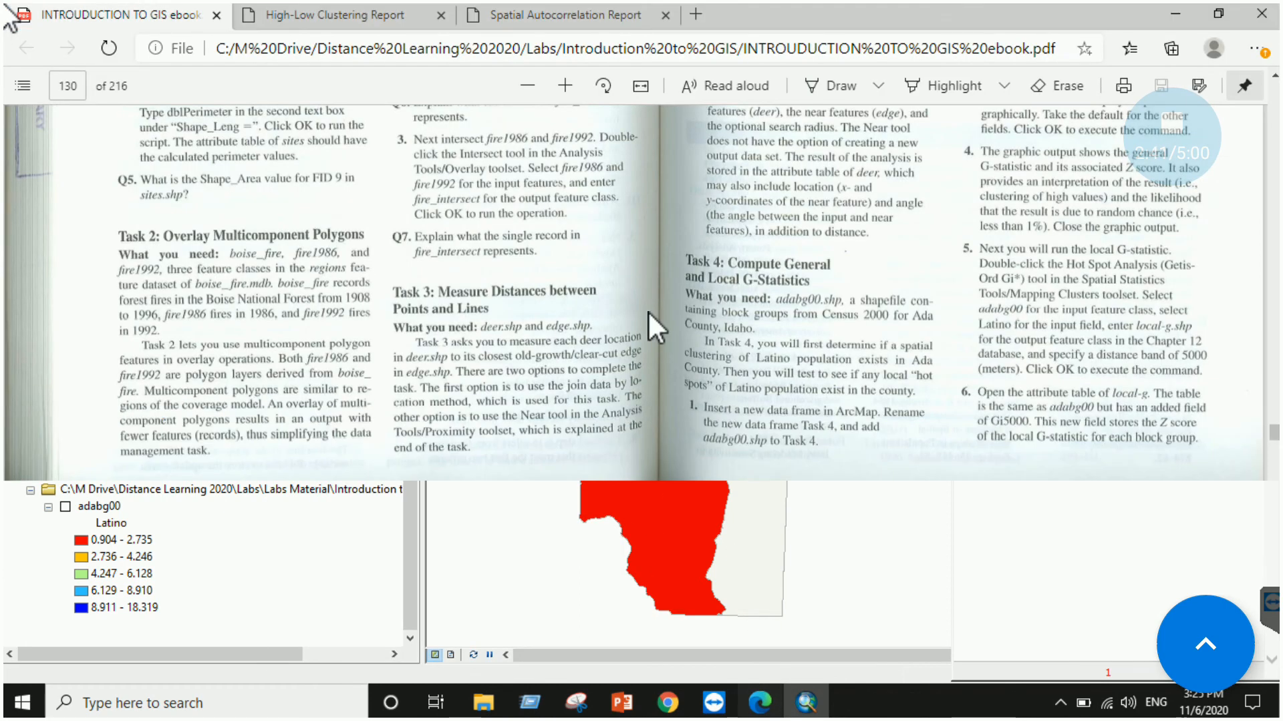
pyautogui.hotkey('ctrl', 'Tab')
pyautogui.hotkey('ctrl', 'Tab')
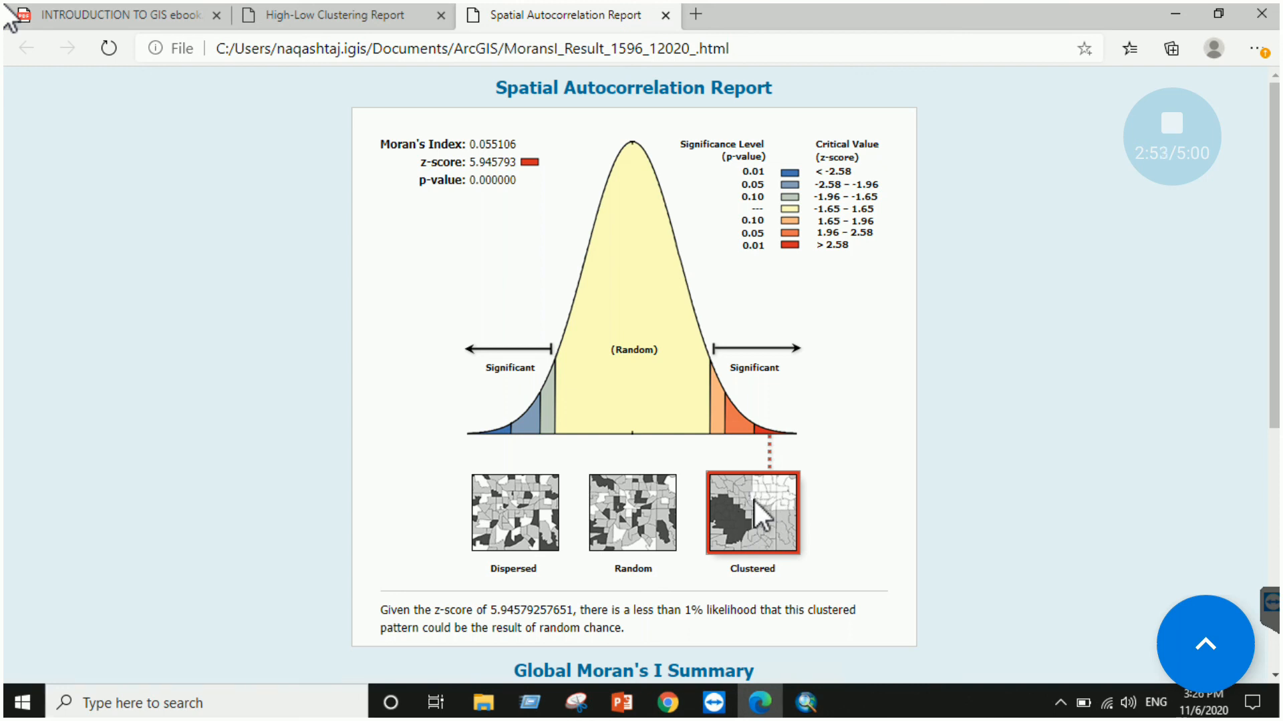
pyautogui.moveTo(470, 162); pyautogui.dragTo(509, 181)
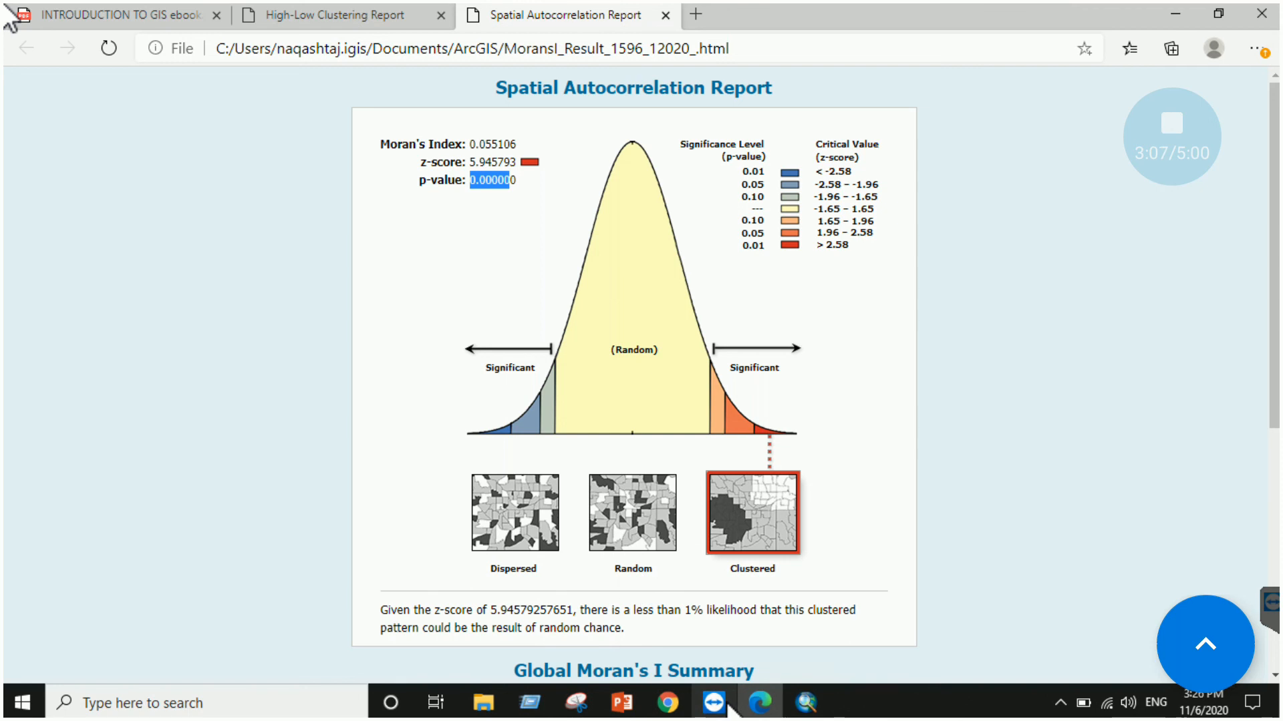
pyautogui.click(361, 16)
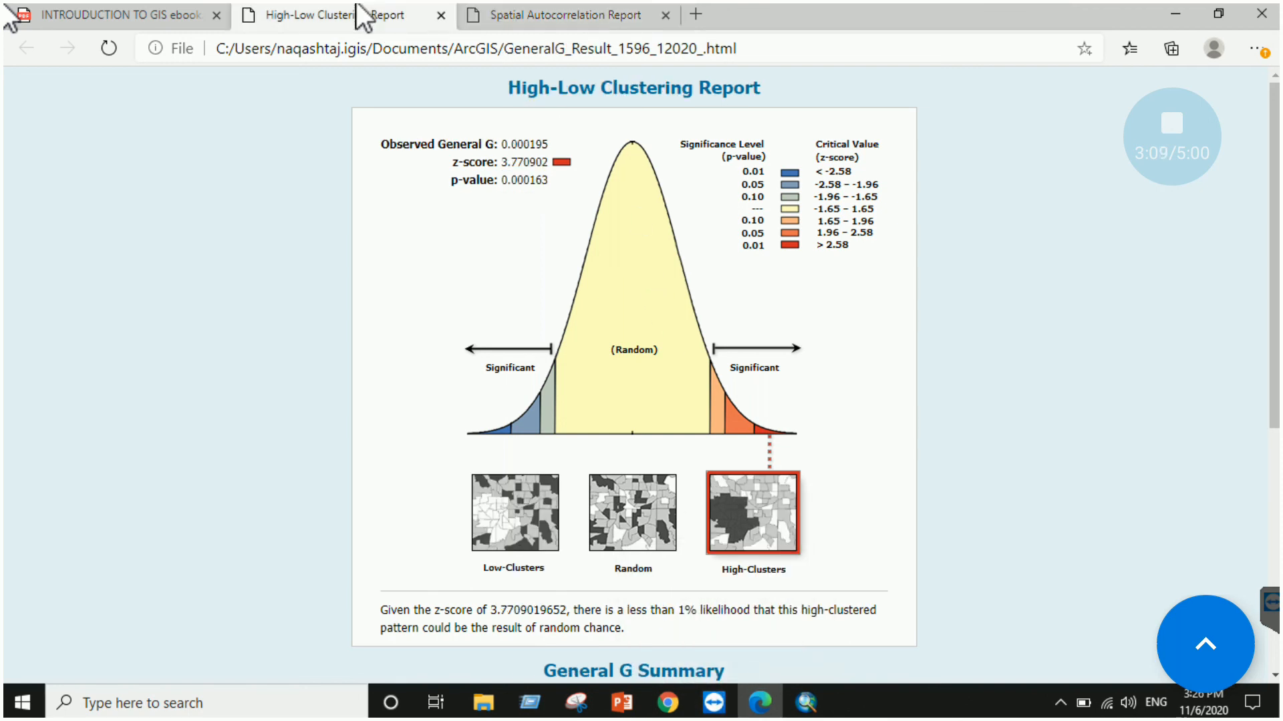
# Go back through the ebook's chapter 12 to the sections on the G-statistic and Moran's I for measuring spatial autocorrelation.
pyautogui.click(187, 16)
pyautogui.scroll(15, 671, 455)
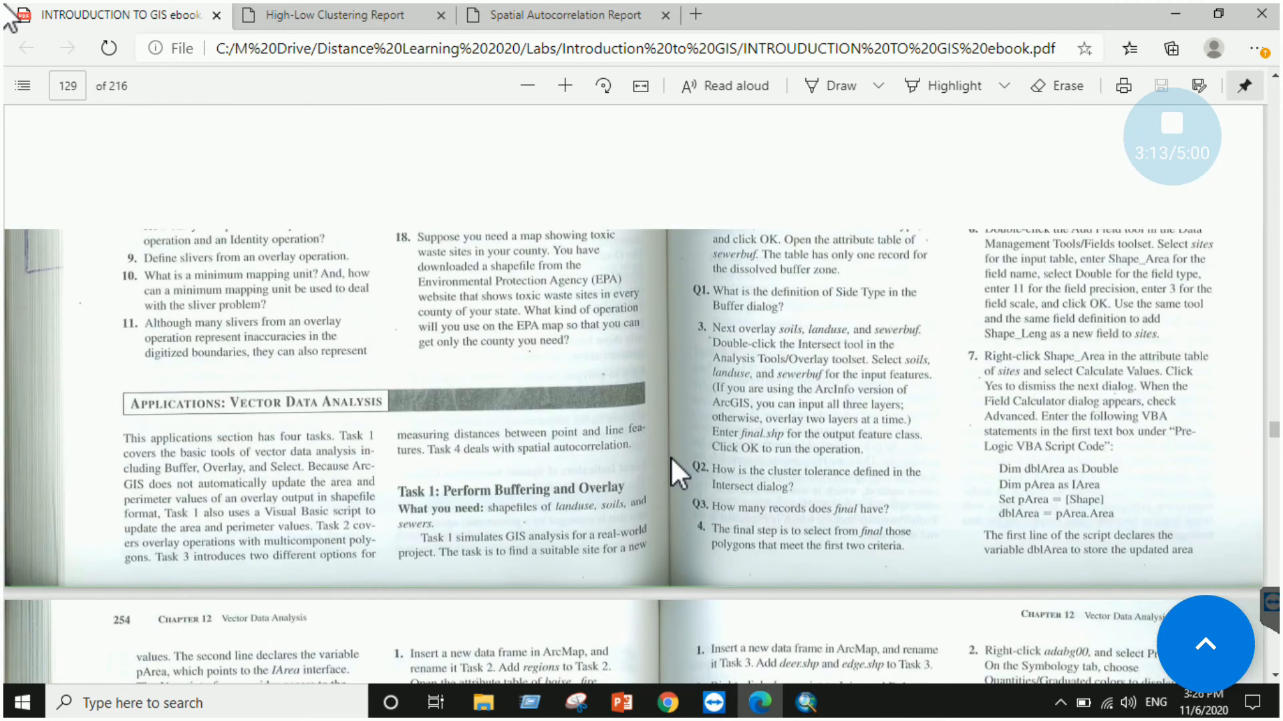
pyautogui.scroll(20, 676, 456)
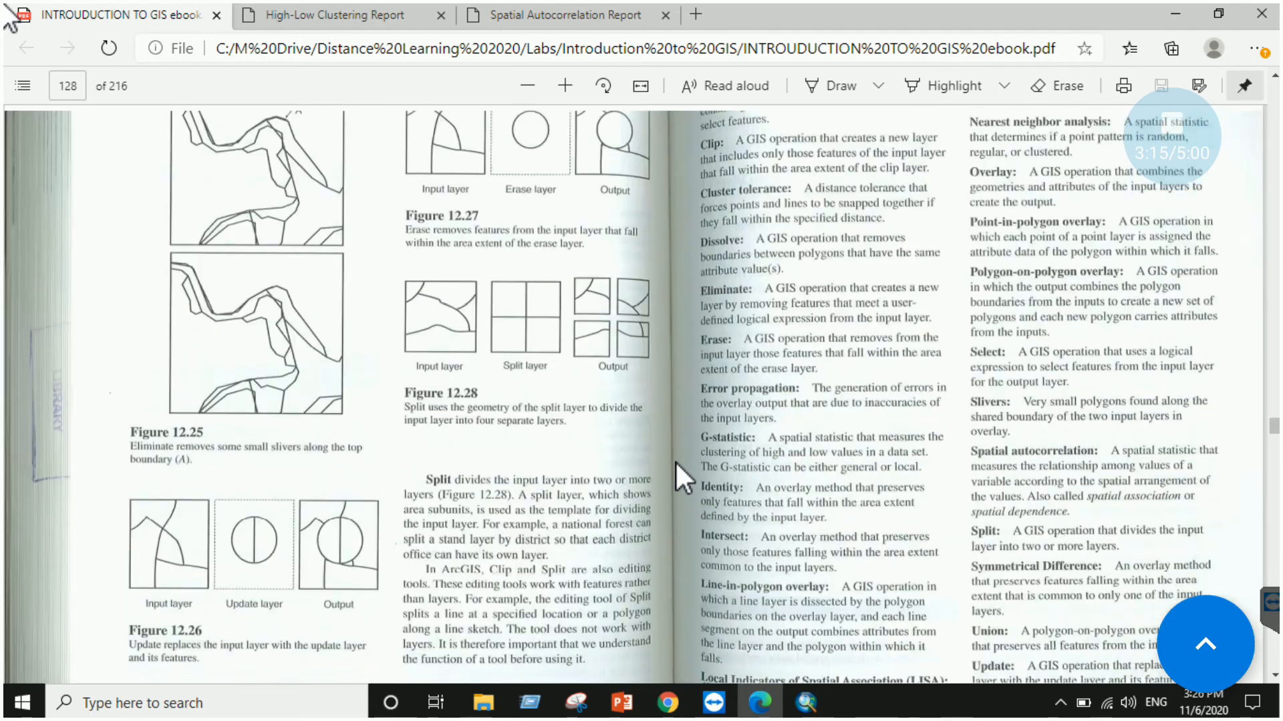
pyautogui.scroll(12, 675, 461)
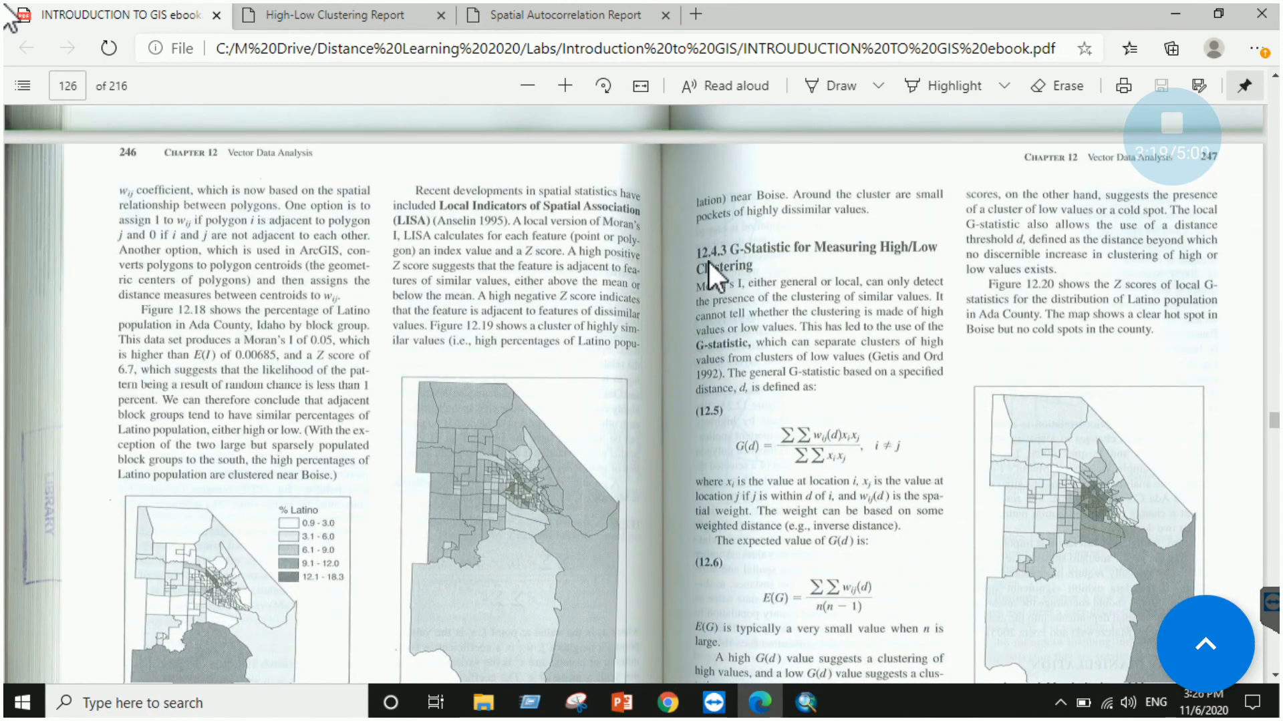
pyautogui.scroll(12, 719, 259)
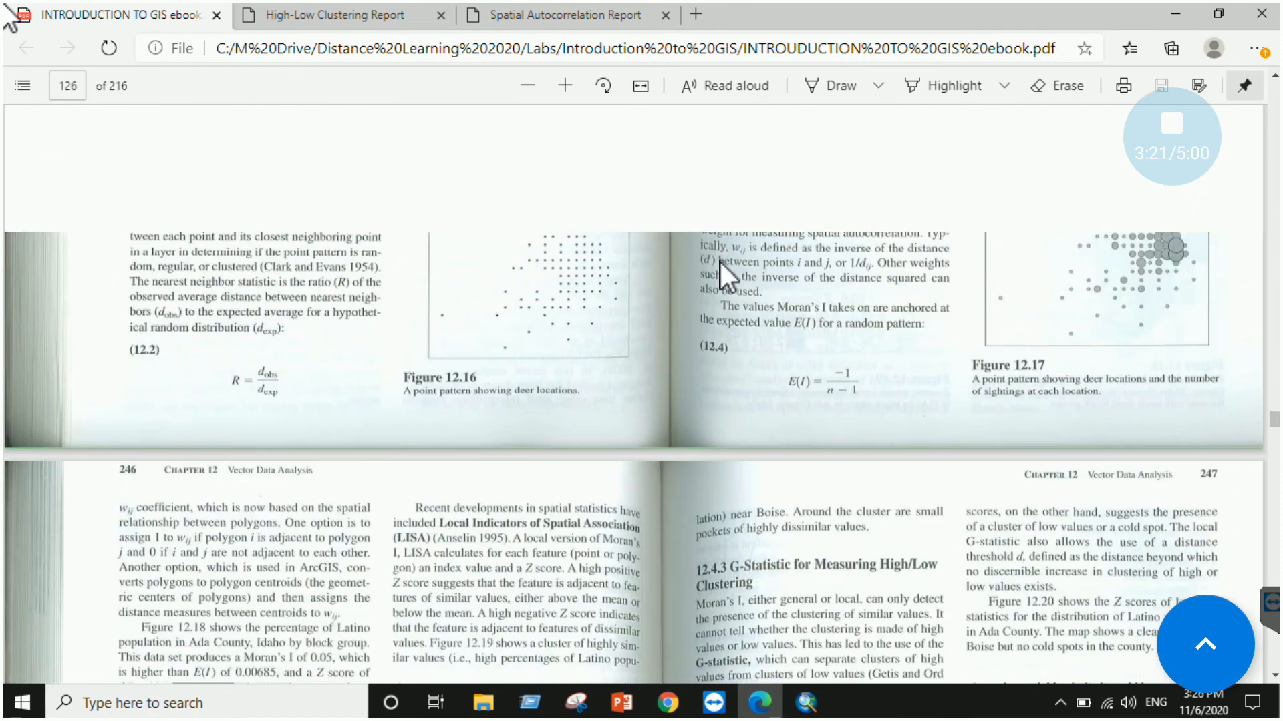
pyautogui.scroll(3, 748, 292)
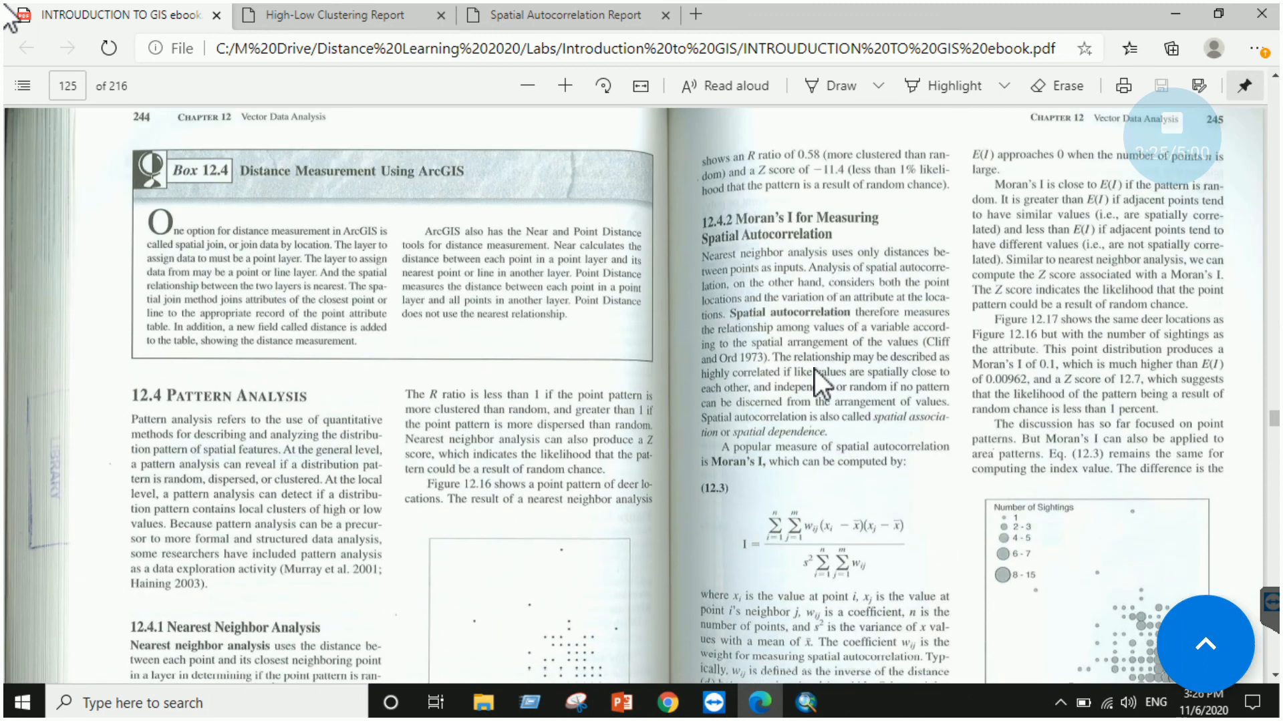
# Read through the ebook's sections on pattern analysis, Moran's I, the G-statistic and applications of pattern analysis, including their figures.
pyautogui.scroll(-2, 815, 368)
pyautogui.scroll(1, 869, 434)
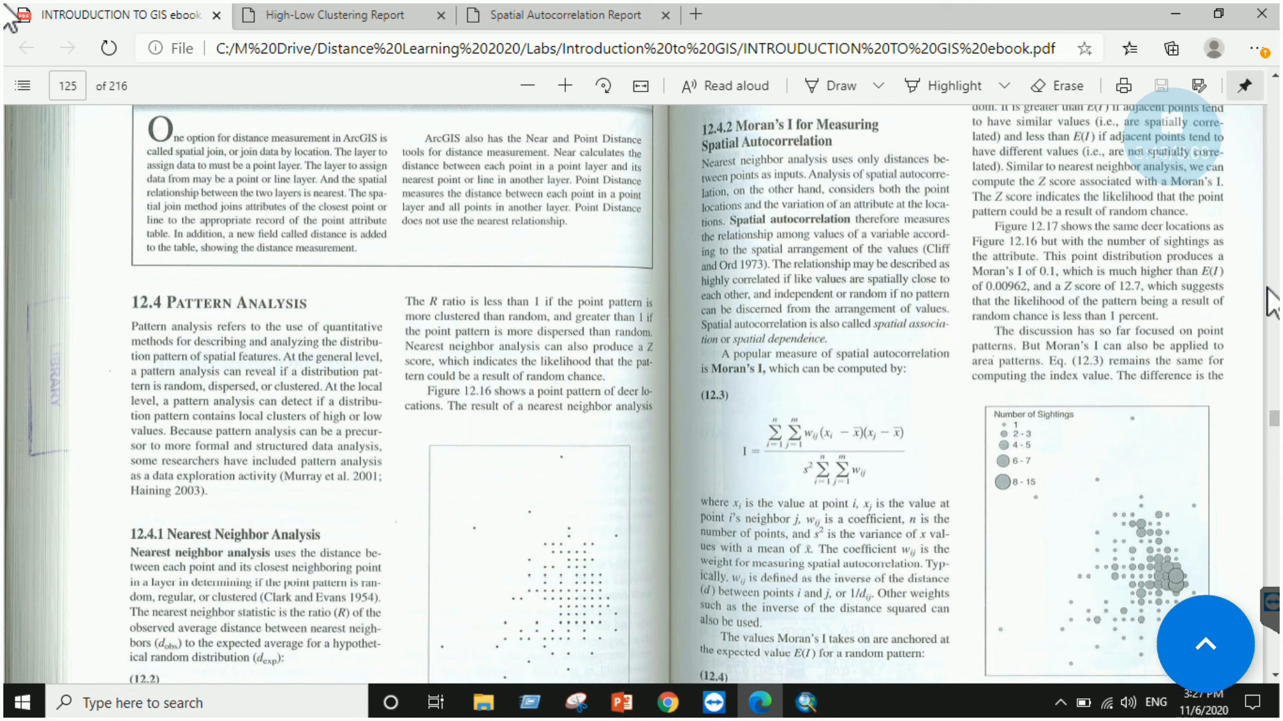
pyautogui.scroll(-8, 1009, 339)
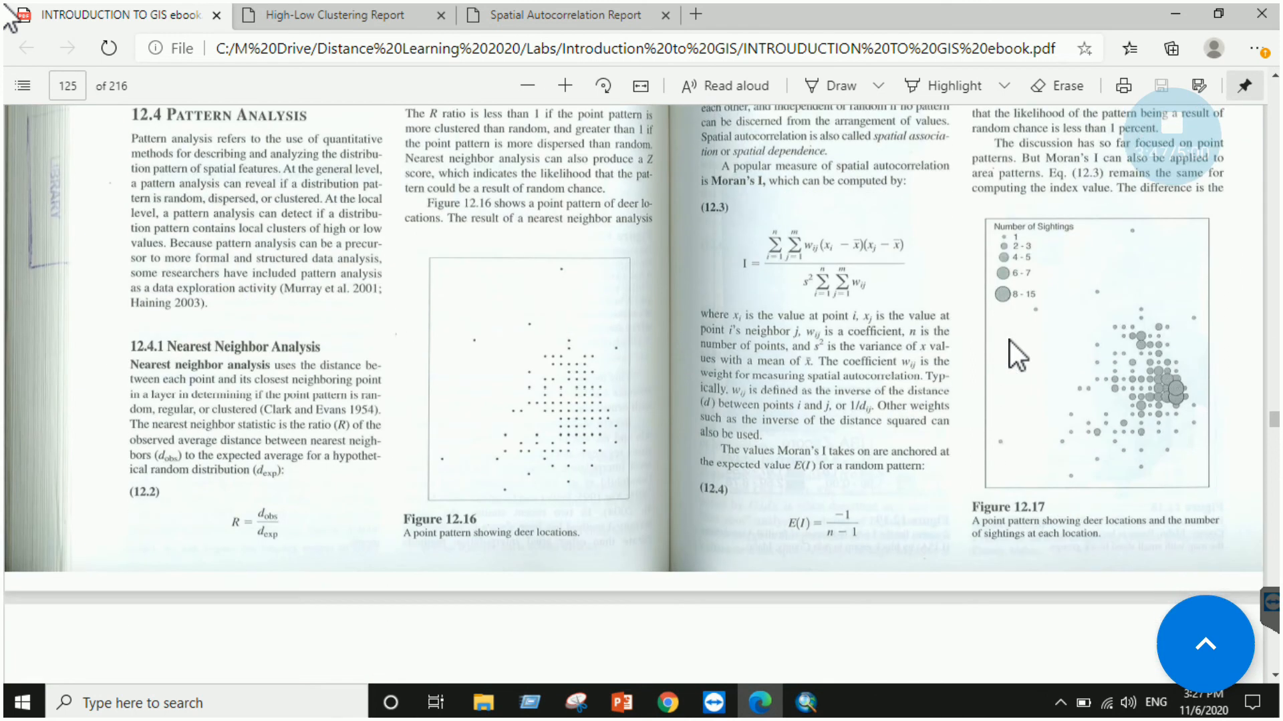
pyautogui.scroll(-1, 459, 415)
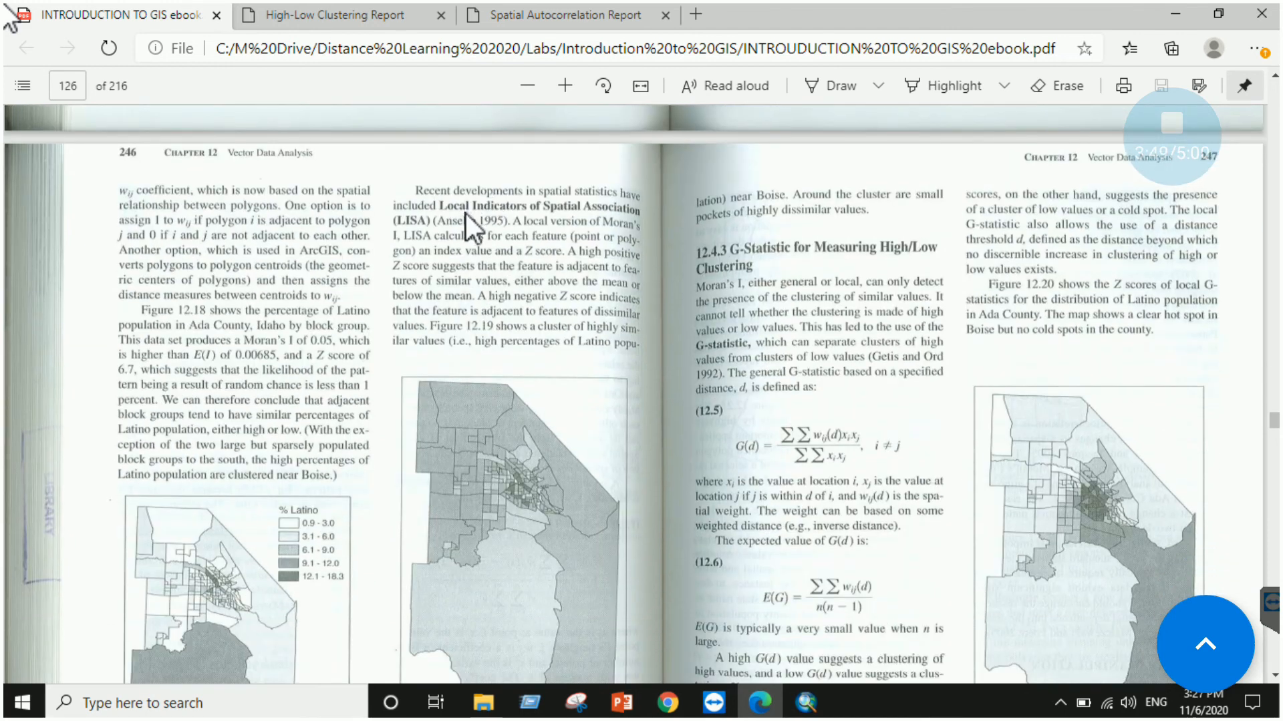
pyautogui.scroll(-1, 795, 307)
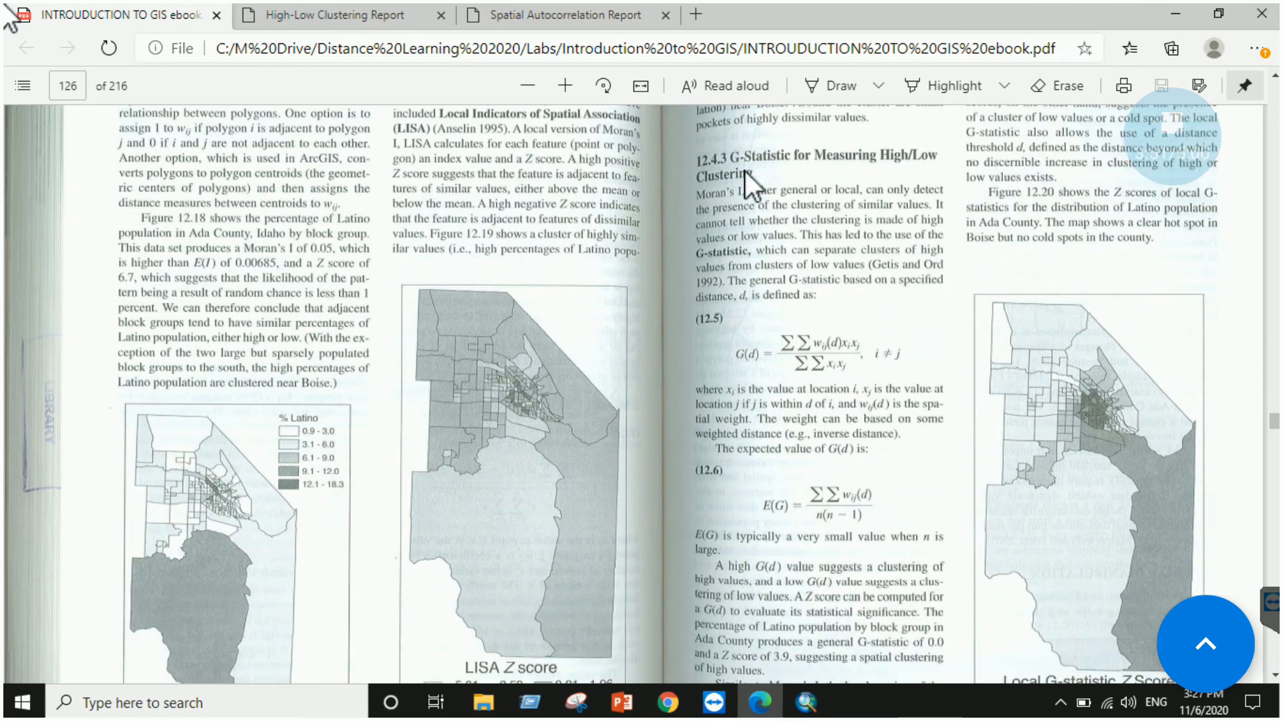
pyautogui.scroll(-5, 840, 327)
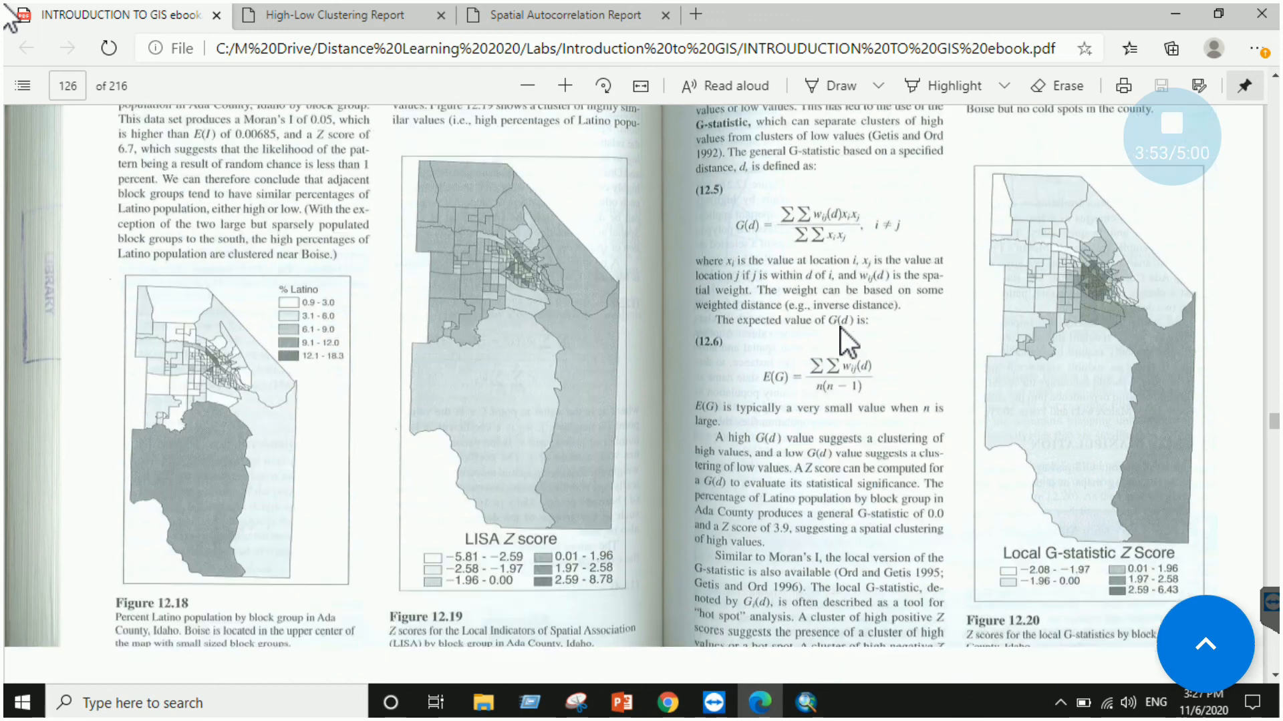
pyautogui.scroll(-1, 1031, 358)
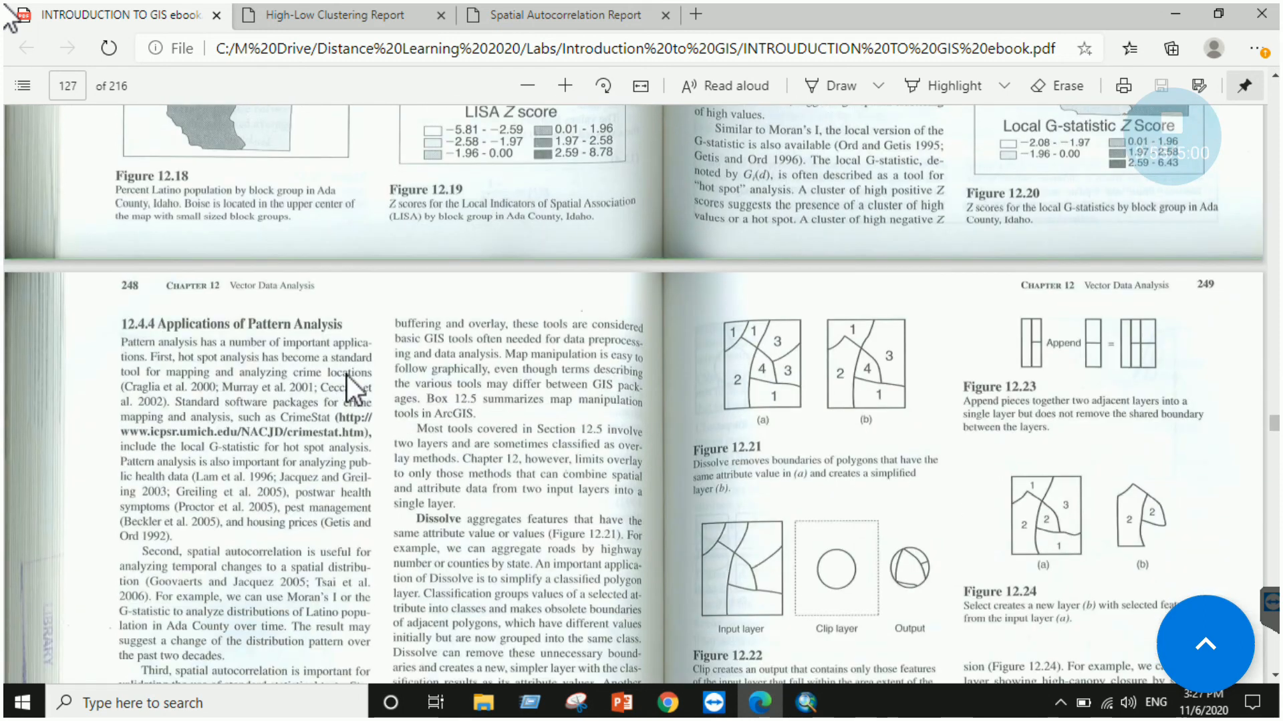
pyautogui.scroll(-2, 435, 381)
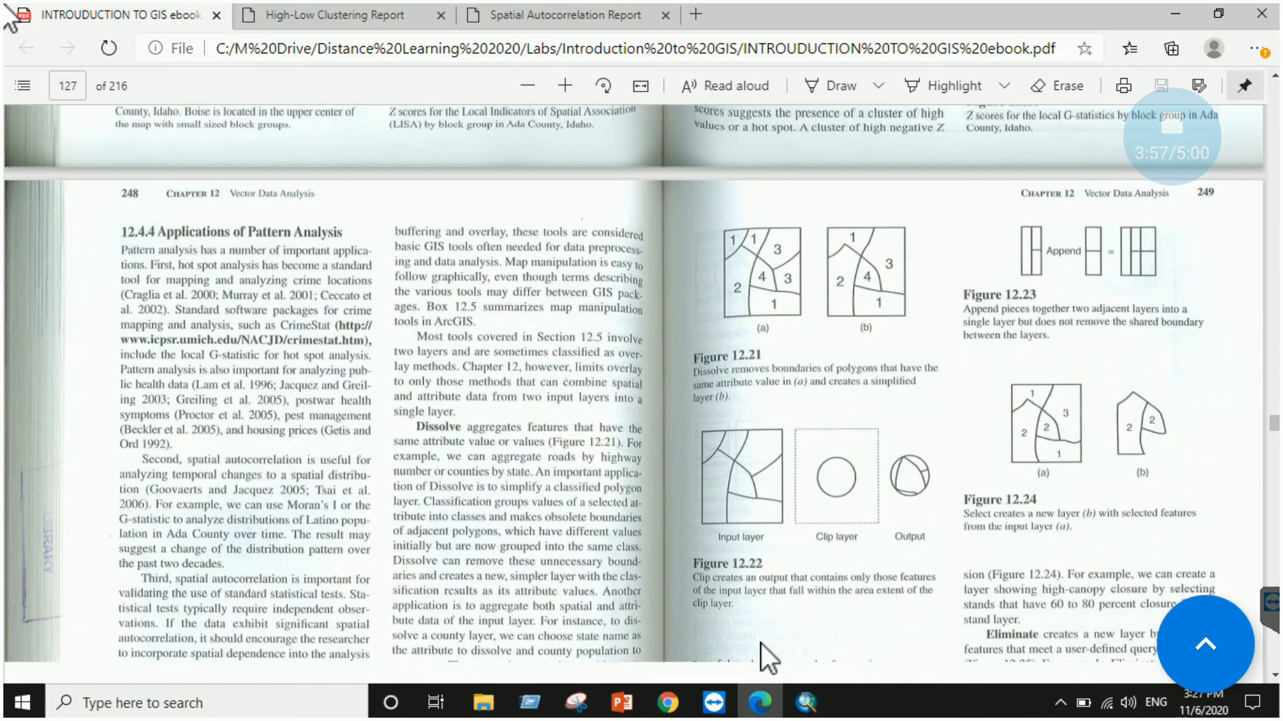
# Compare the adabg00_HotSpots map in ArcMap with the High-Low Clustering and Spatial Autocorrelation reports in the browser, ending back at the map.
pyautogui.click(807, 703)
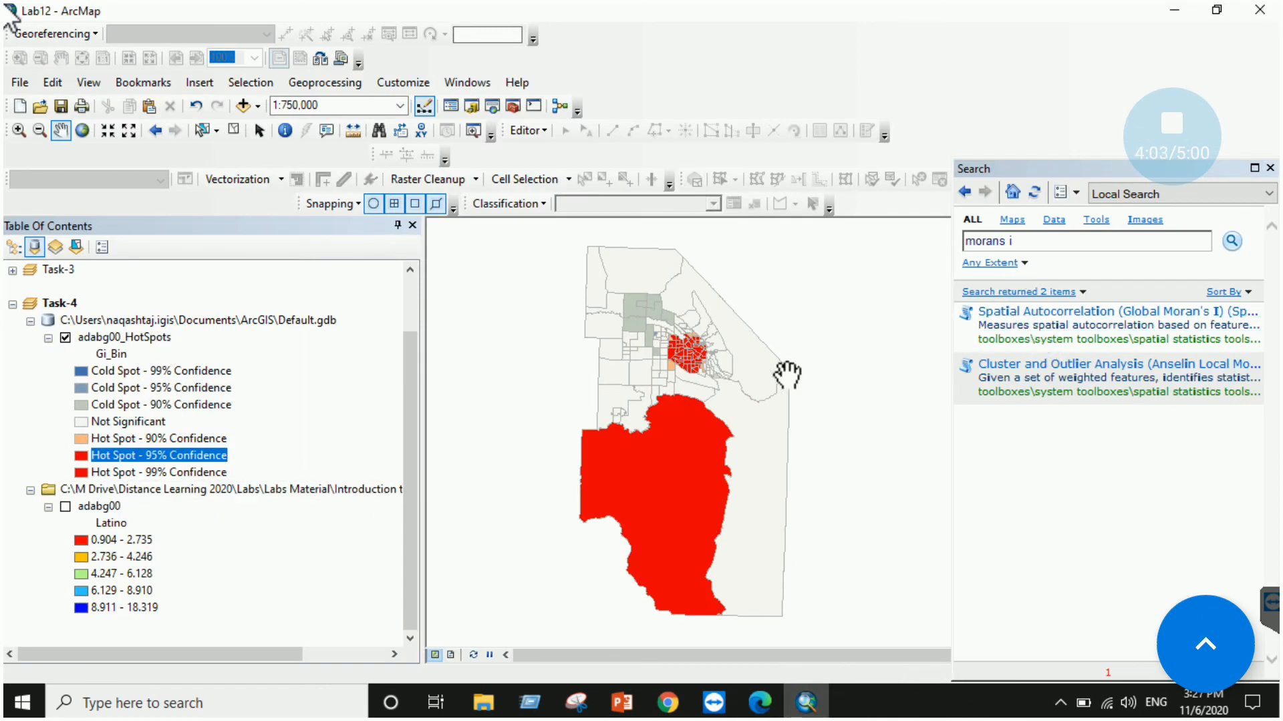
pyautogui.click(296, 12)
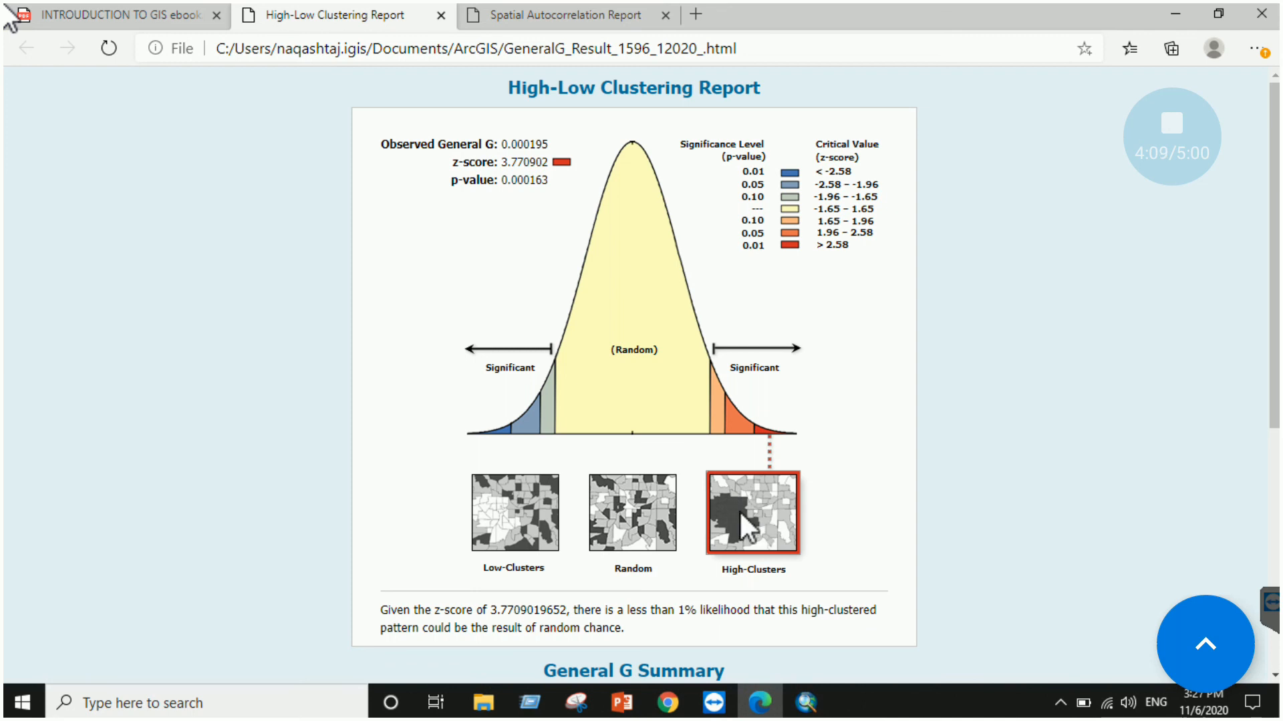
pyautogui.click(588, 14)
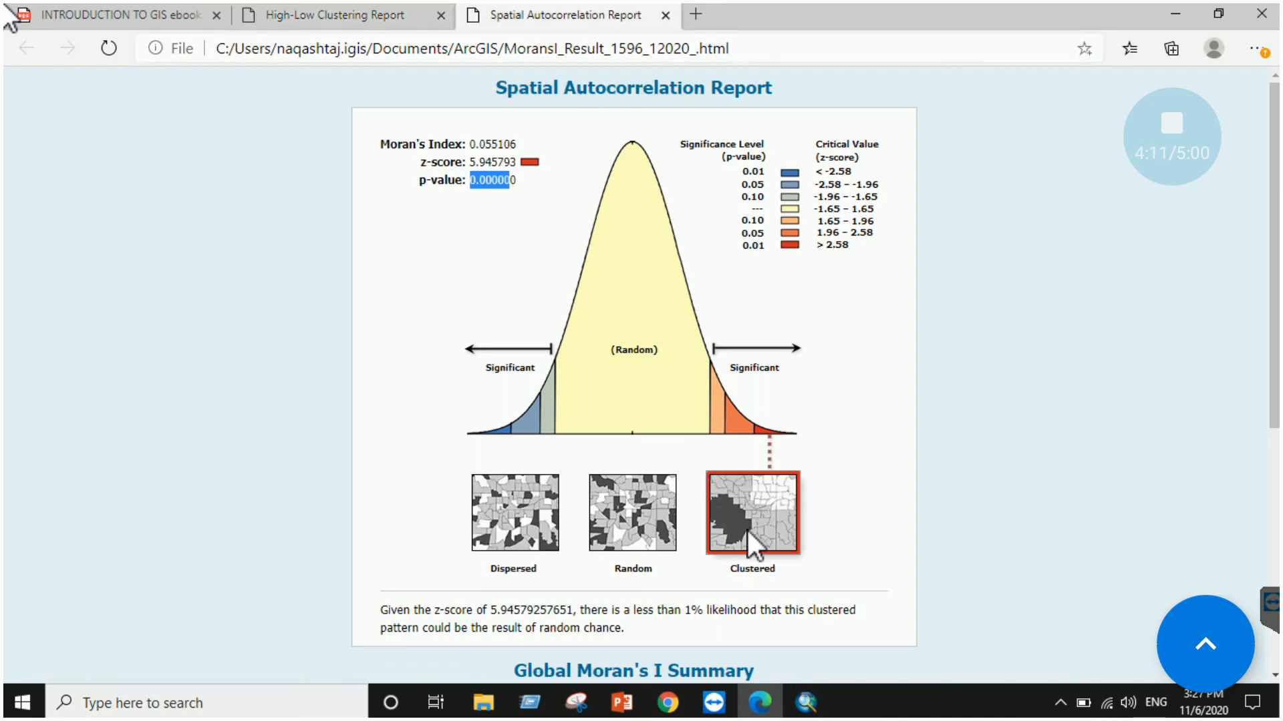
pyautogui.click(385, 13)
pyautogui.click(798, 707)
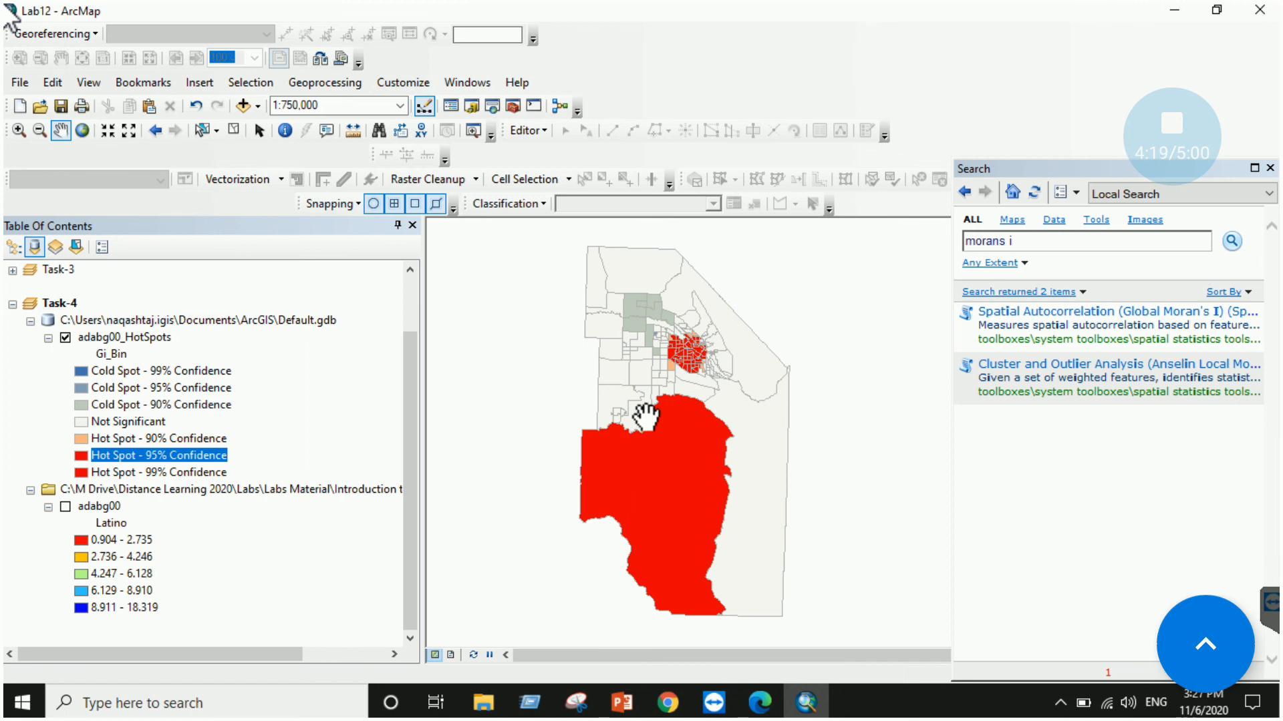
# Switch to PowerPoint to review the Chapter 12 Vector Data Analysis overview slide.
pyautogui.click(622, 703)
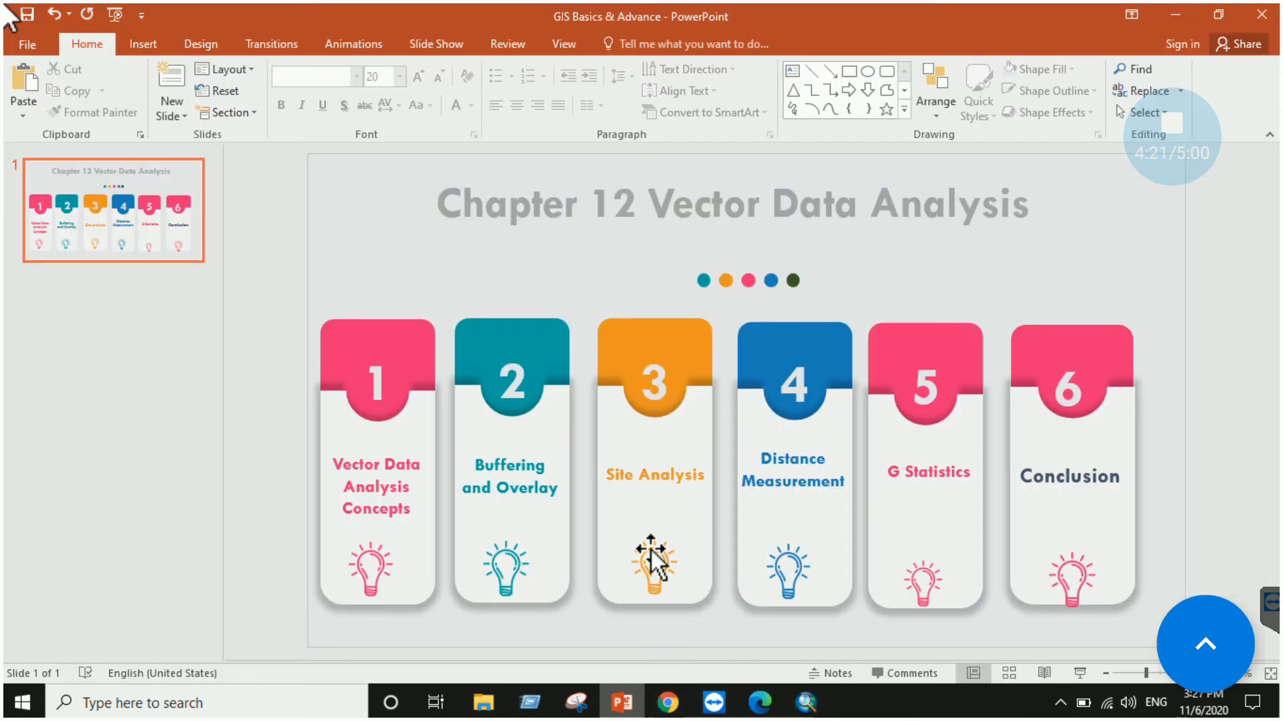